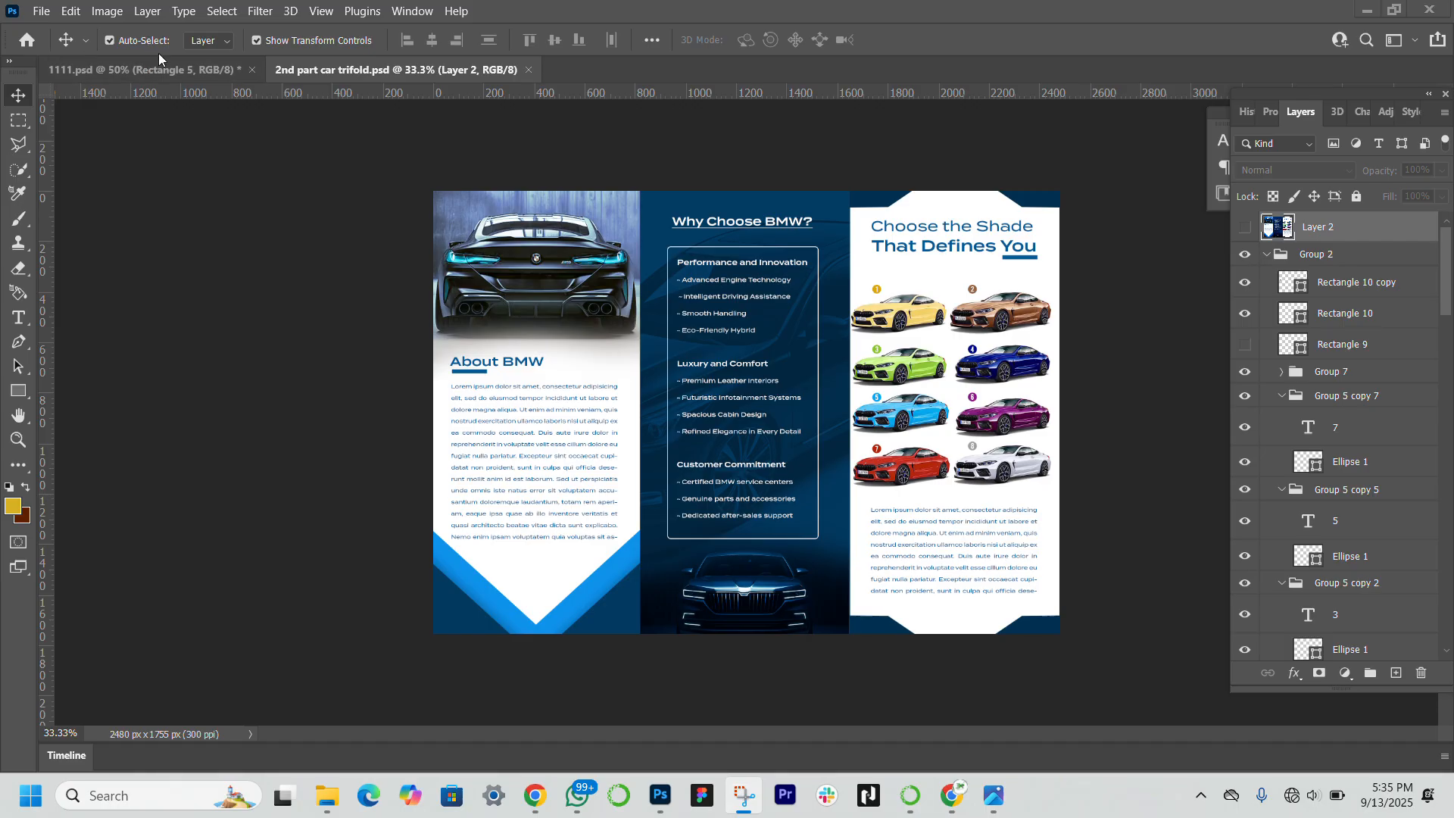
Create a new landscape document of 2480 × 1755 px at 300 ppi with a white background
click(162, 68)
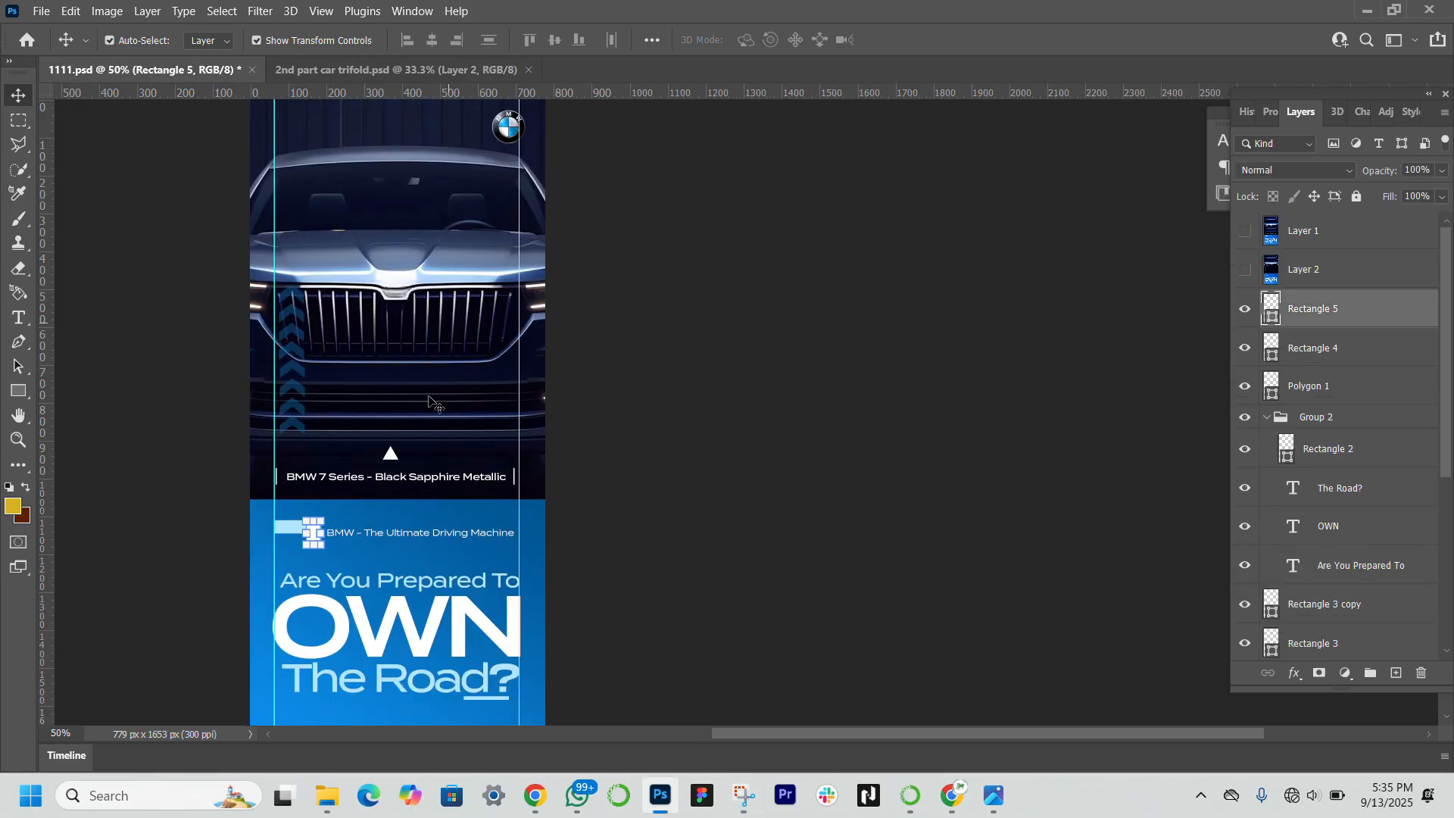
click(357, 69)
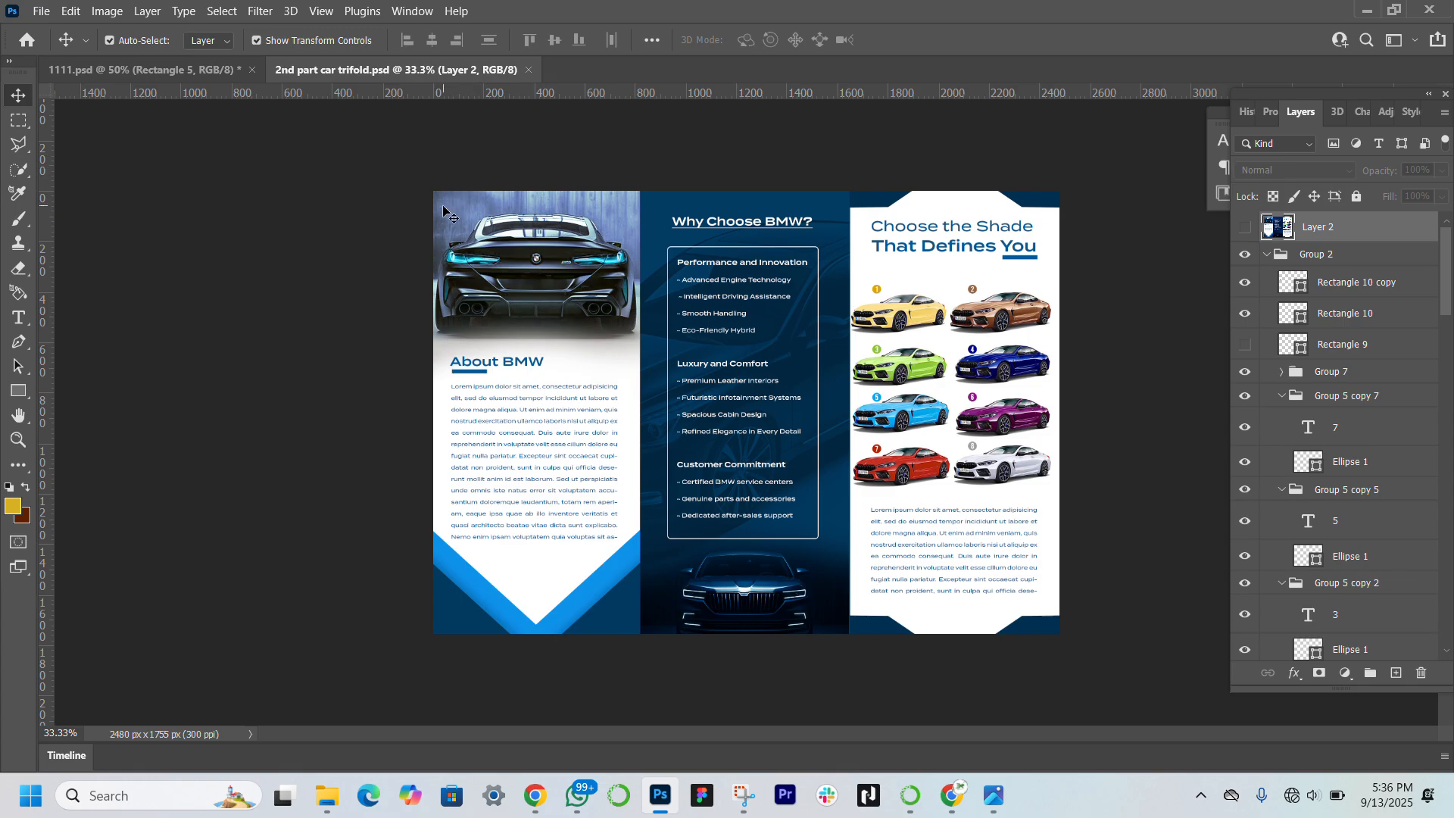
click(26, 40)
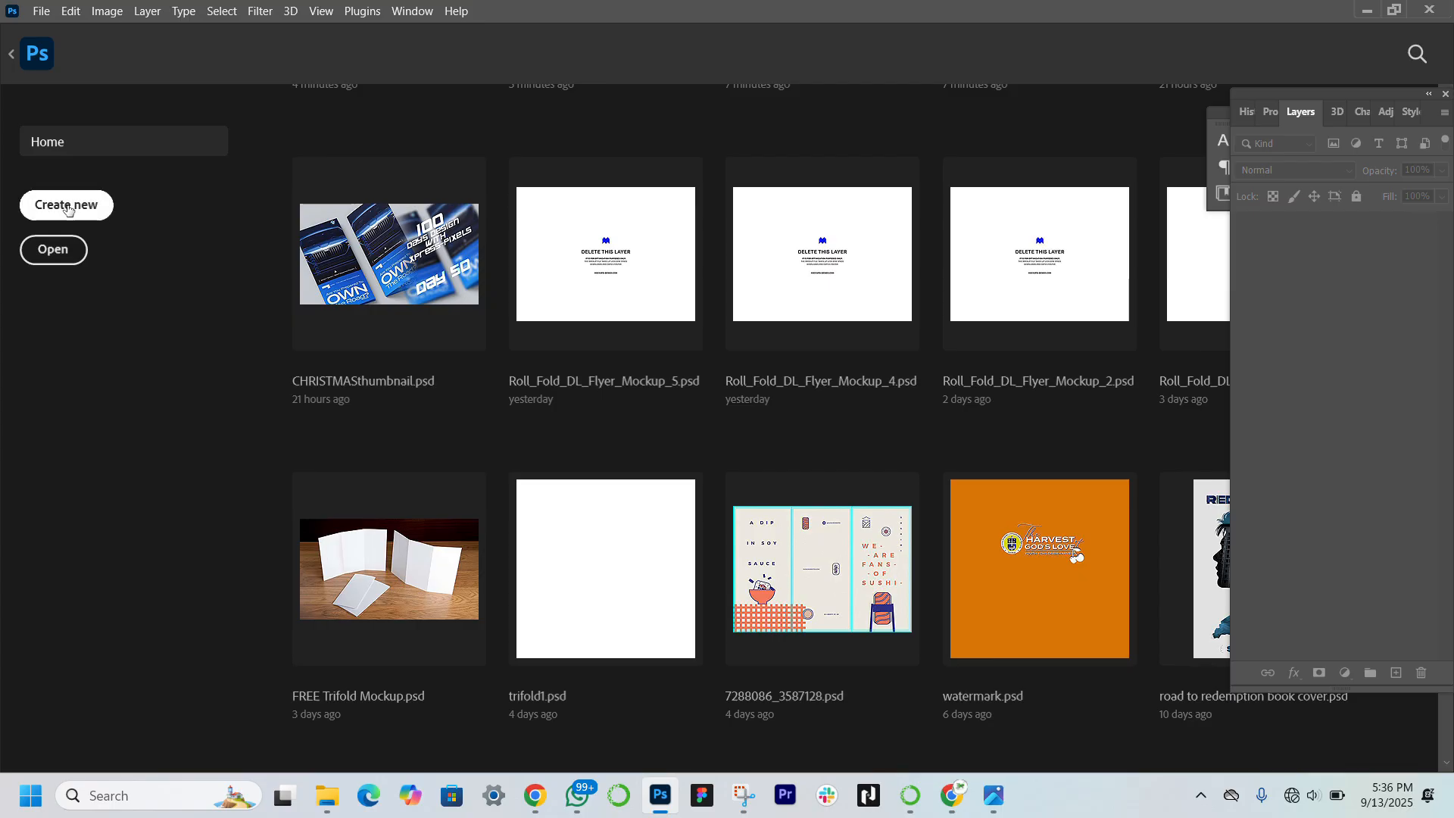
click(69, 203)
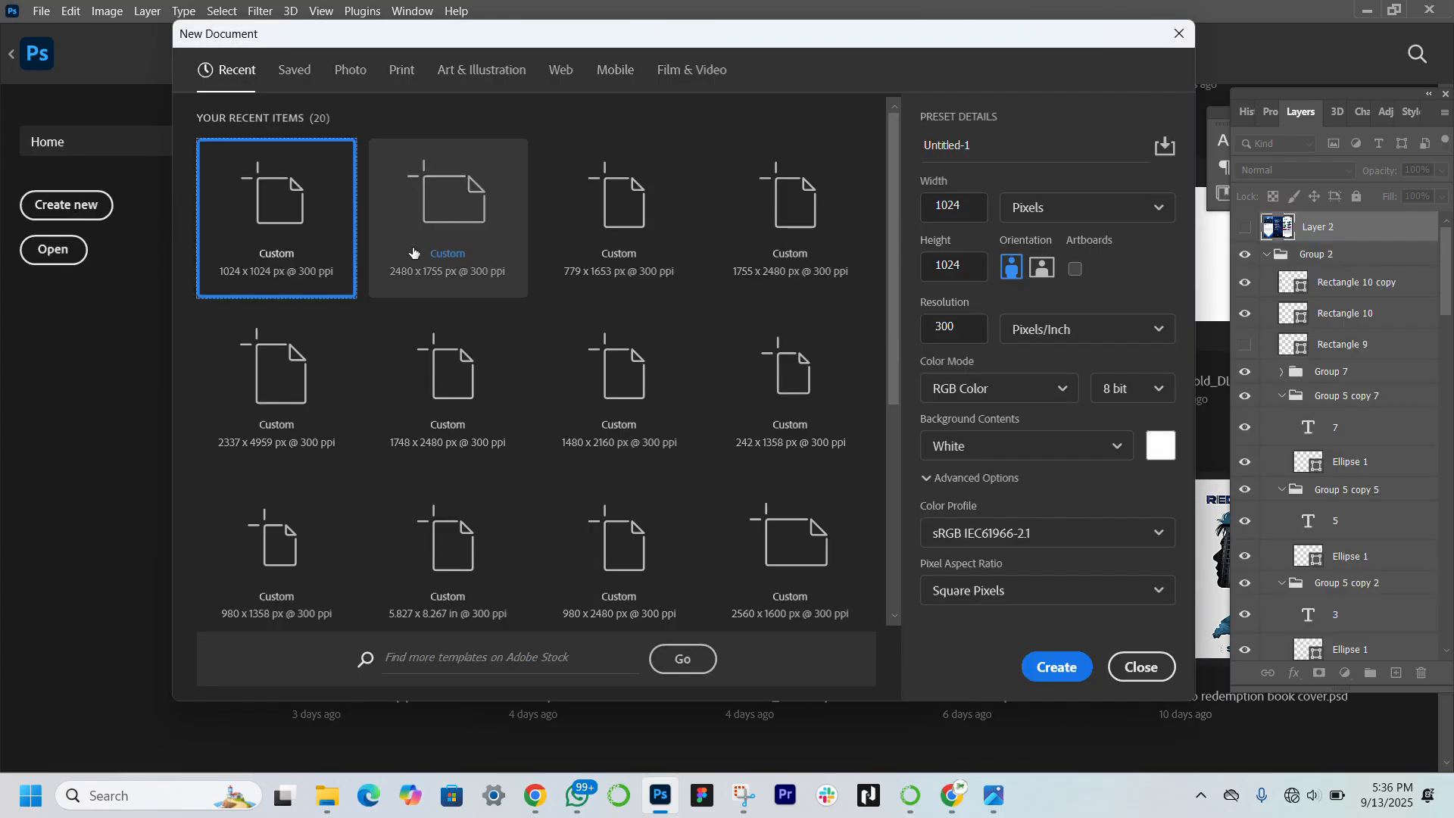
click(462, 265)
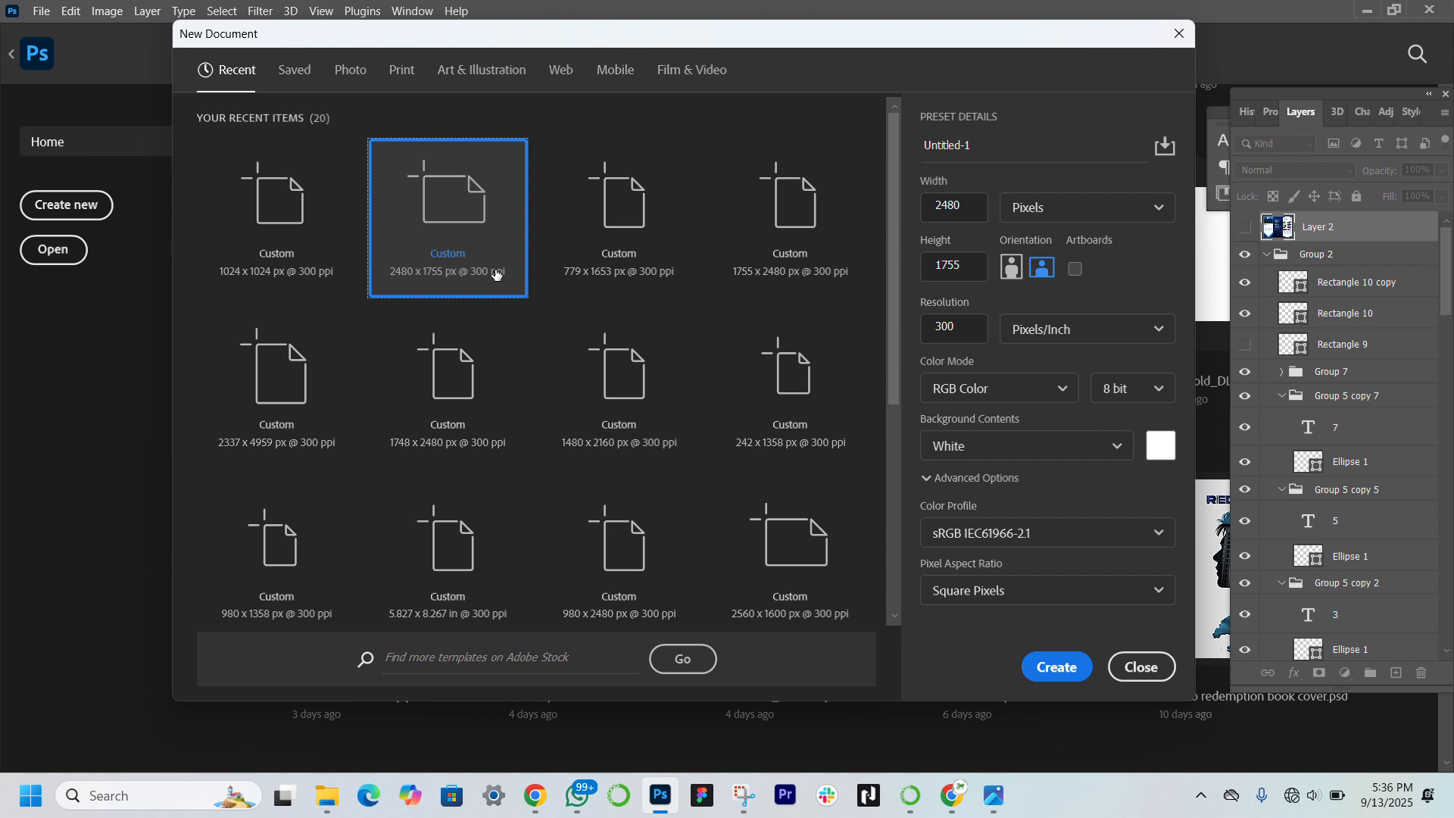
click(1046, 669)
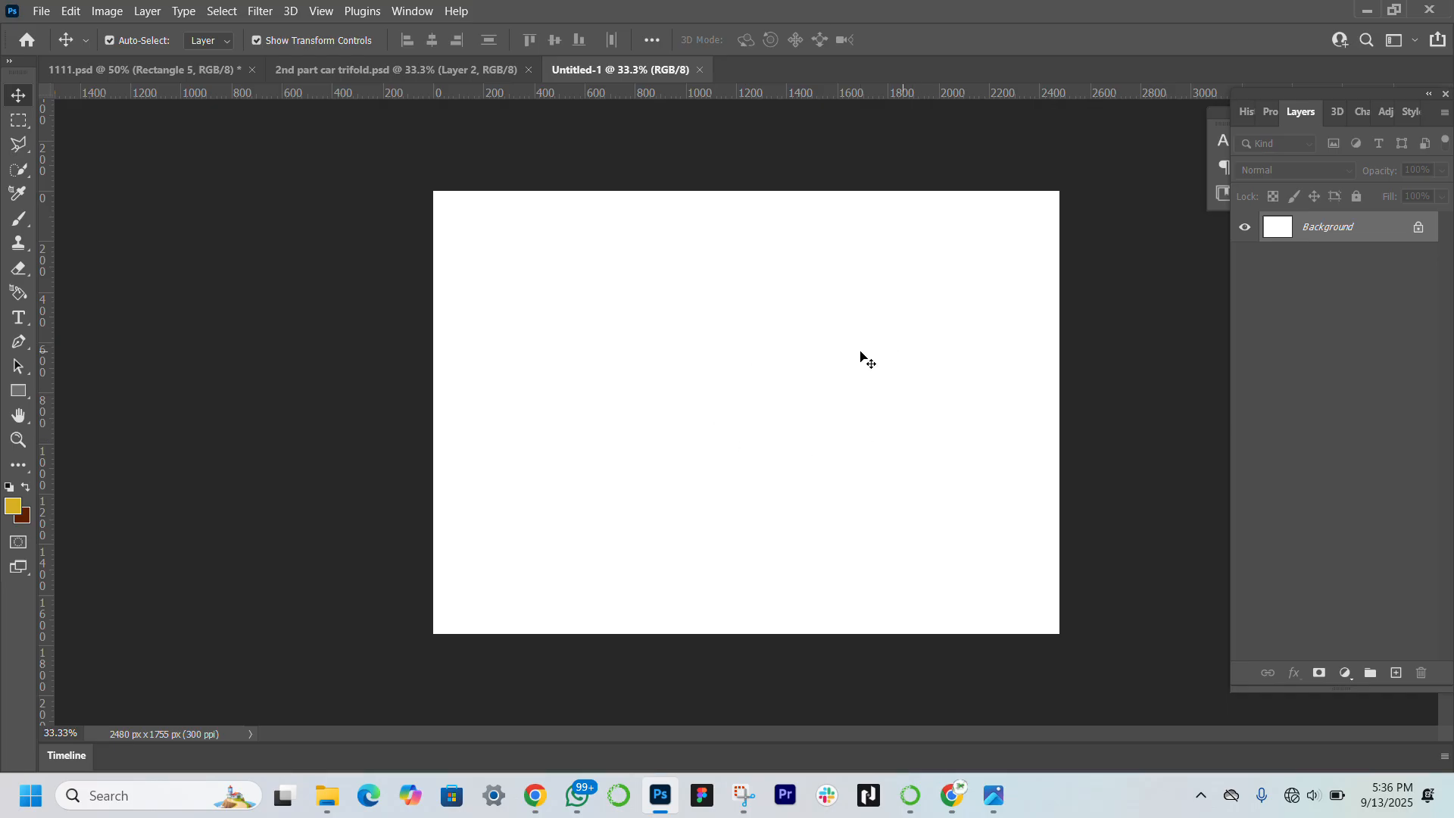
Place the cover image "first" in the document and scale it to about 106% to fill the right third at full height
click(18, 439)
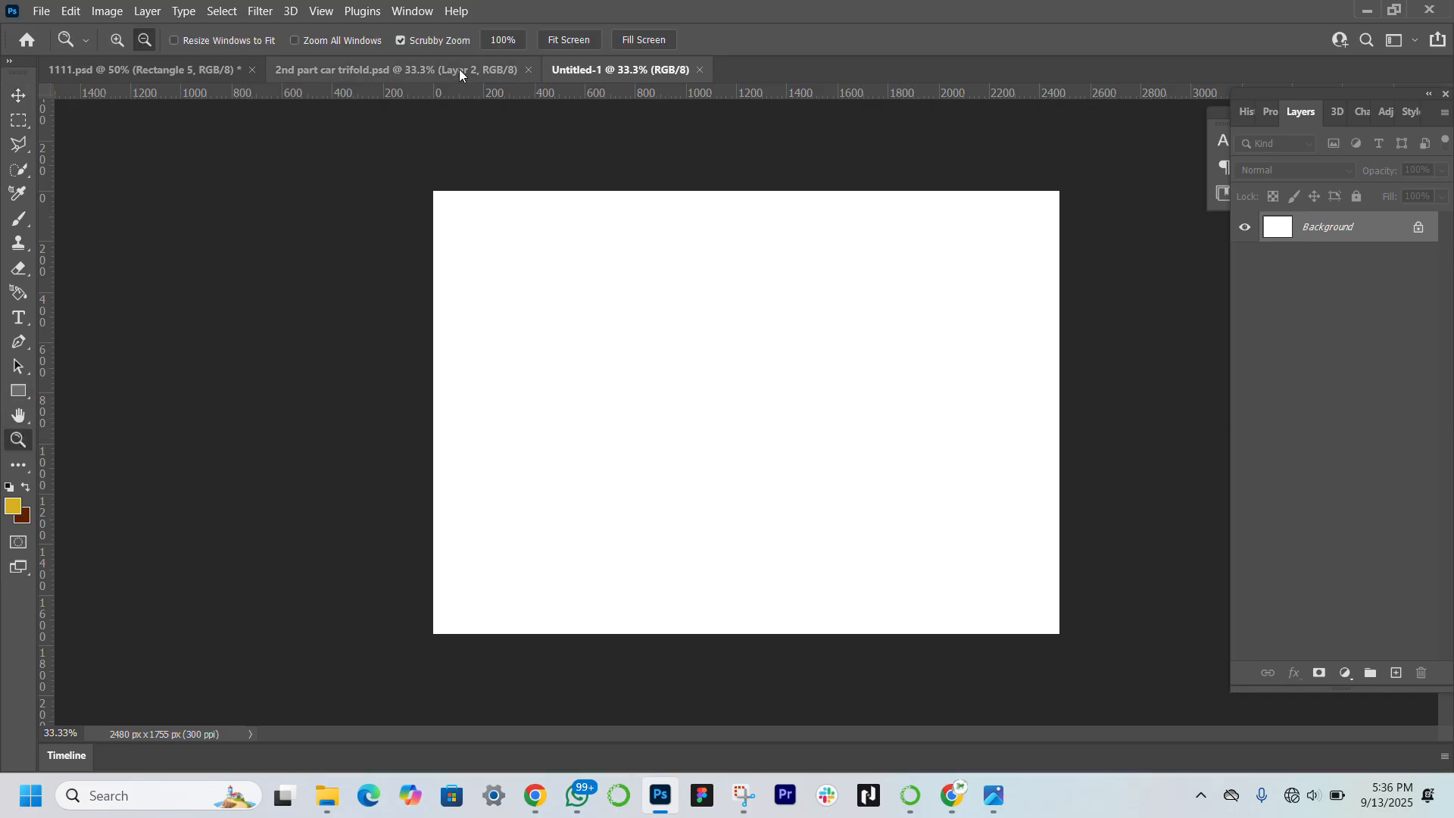
click(554, 42)
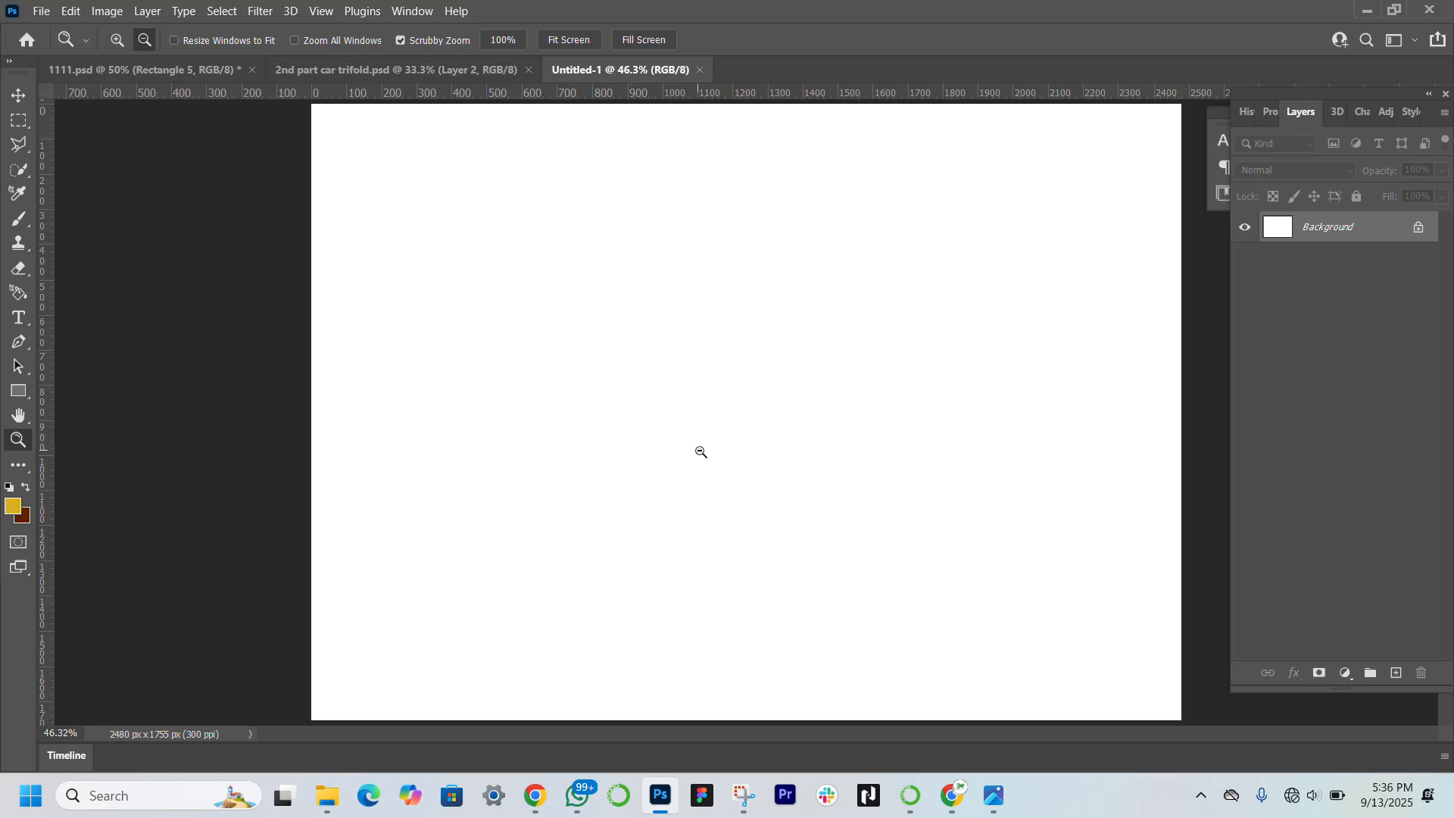
click(327, 795)
click(659, 795)
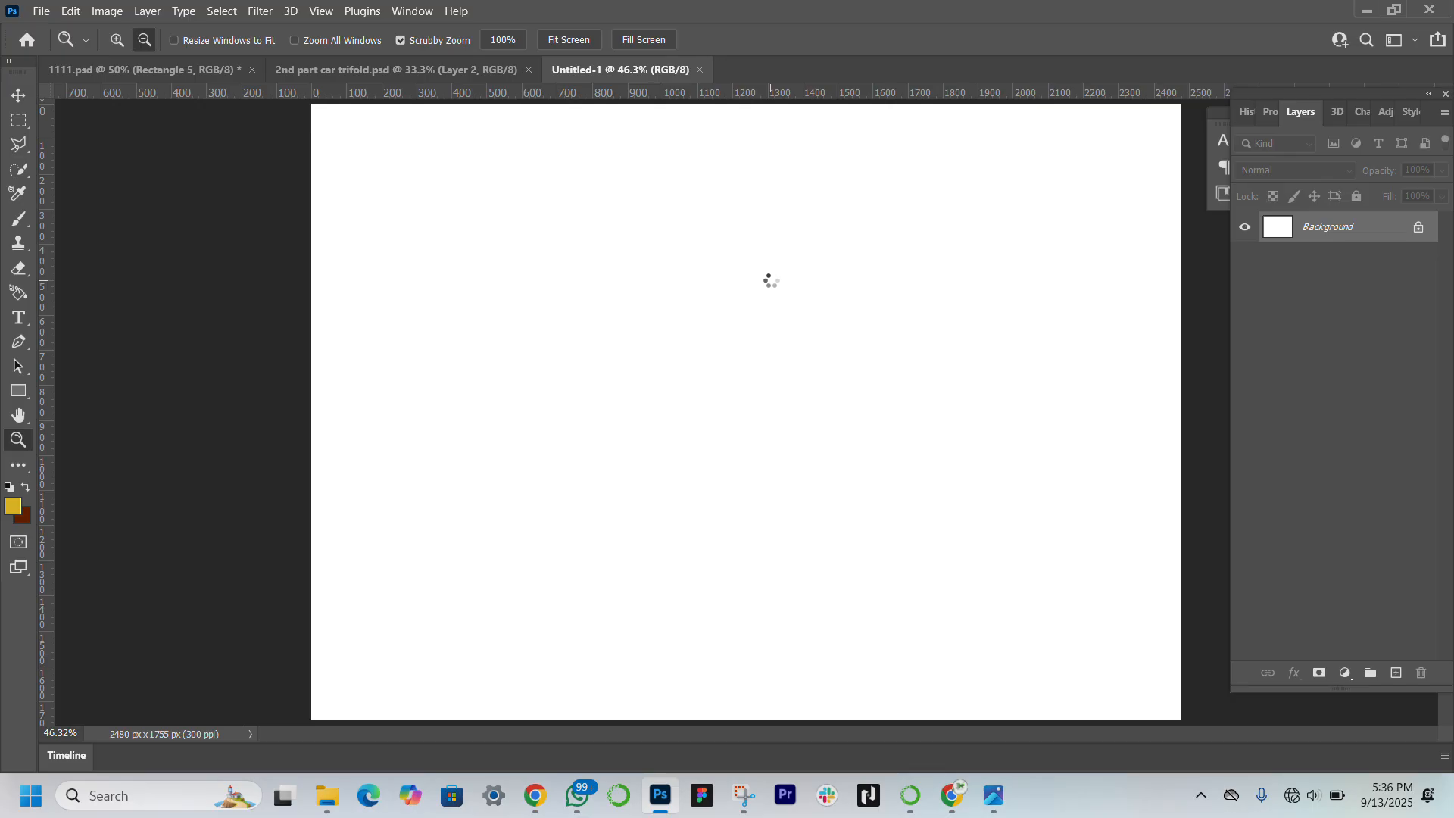
drag(761, 309, 1062, 291)
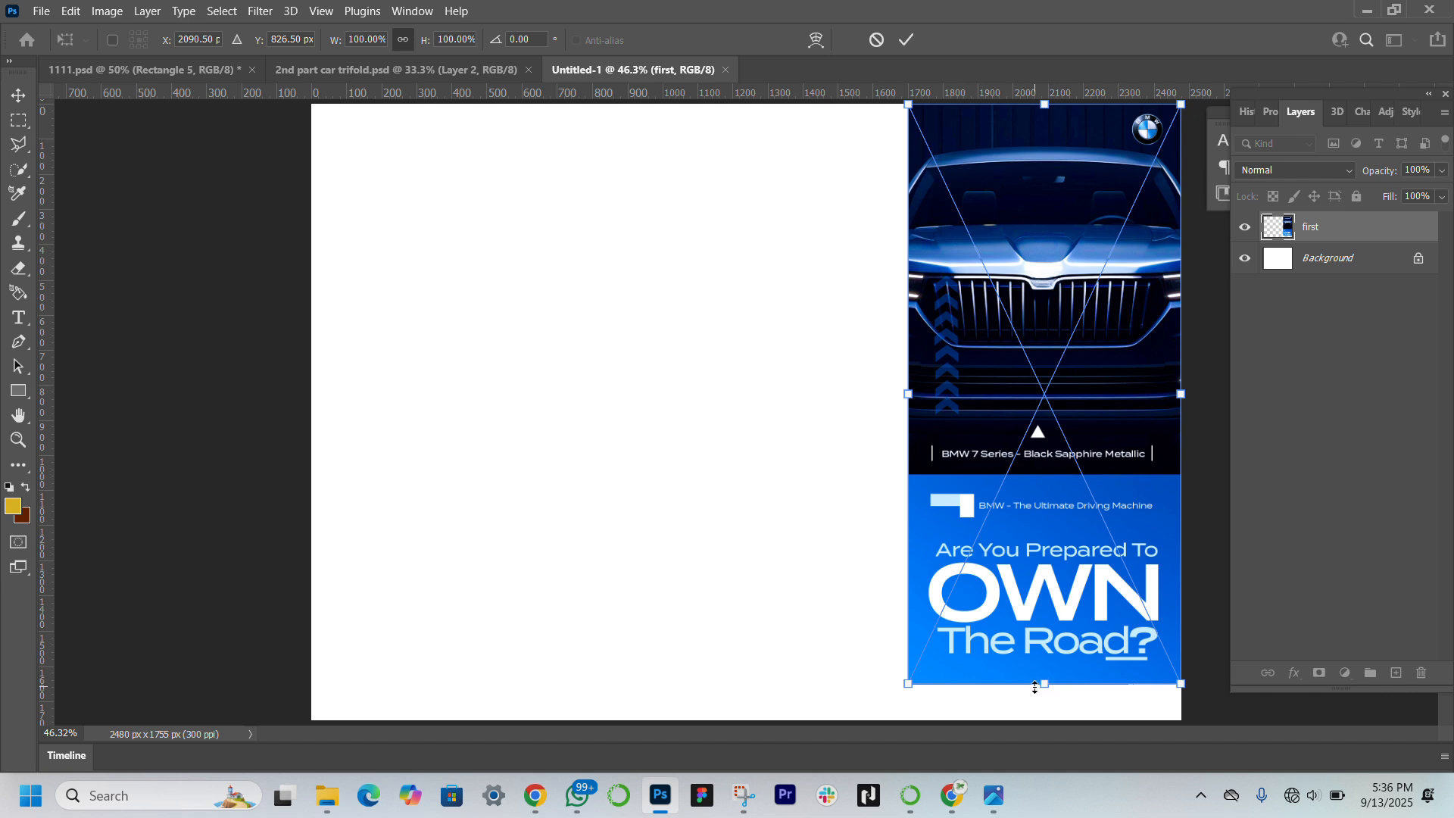
drag(1048, 686, 1046, 720)
drag(1035, 553, 1025, 552)
key(Return)
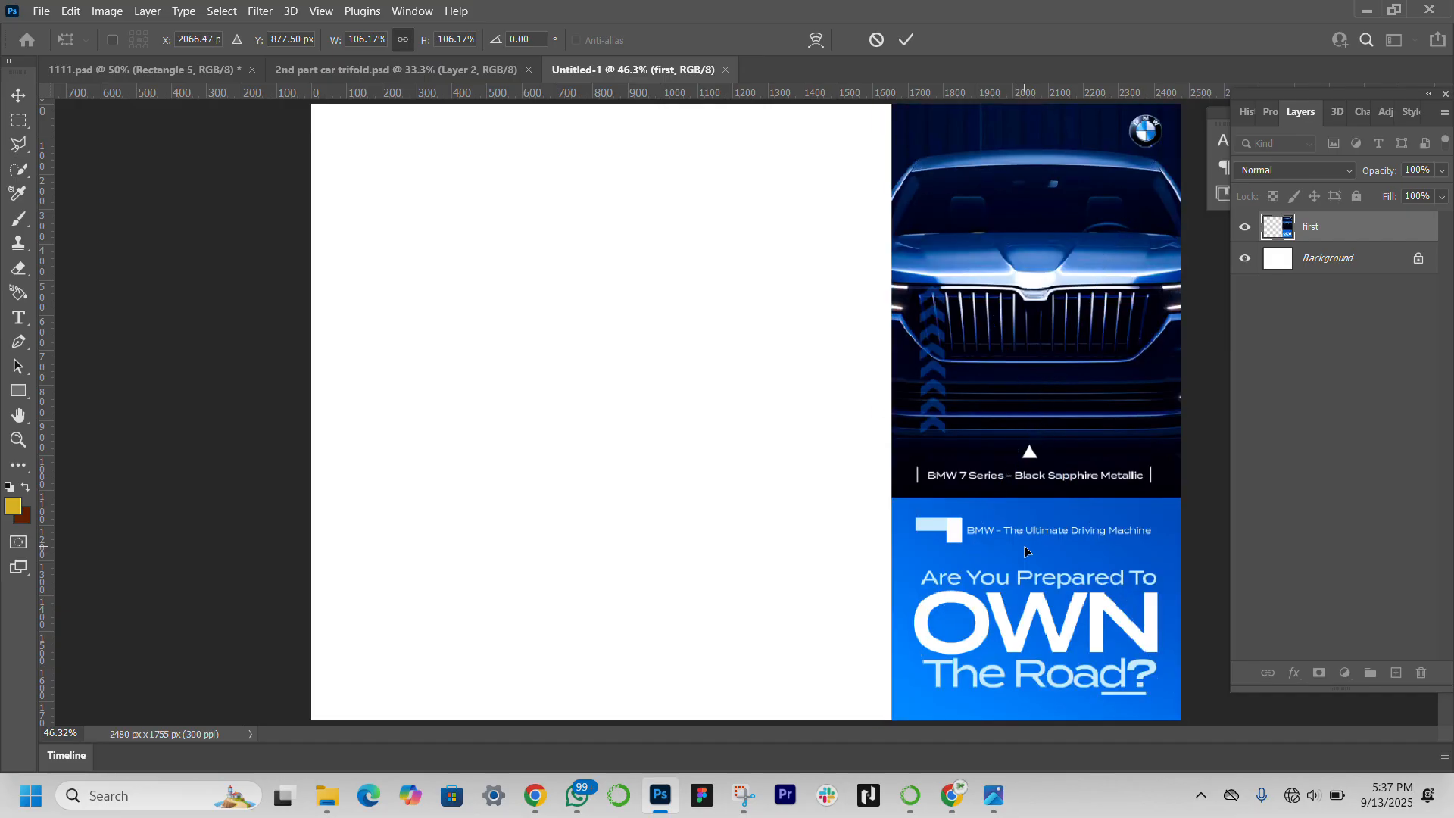
Duplicate the cover panel twice, side by side, to fill the middle and left thirds of the canvas
key(z)
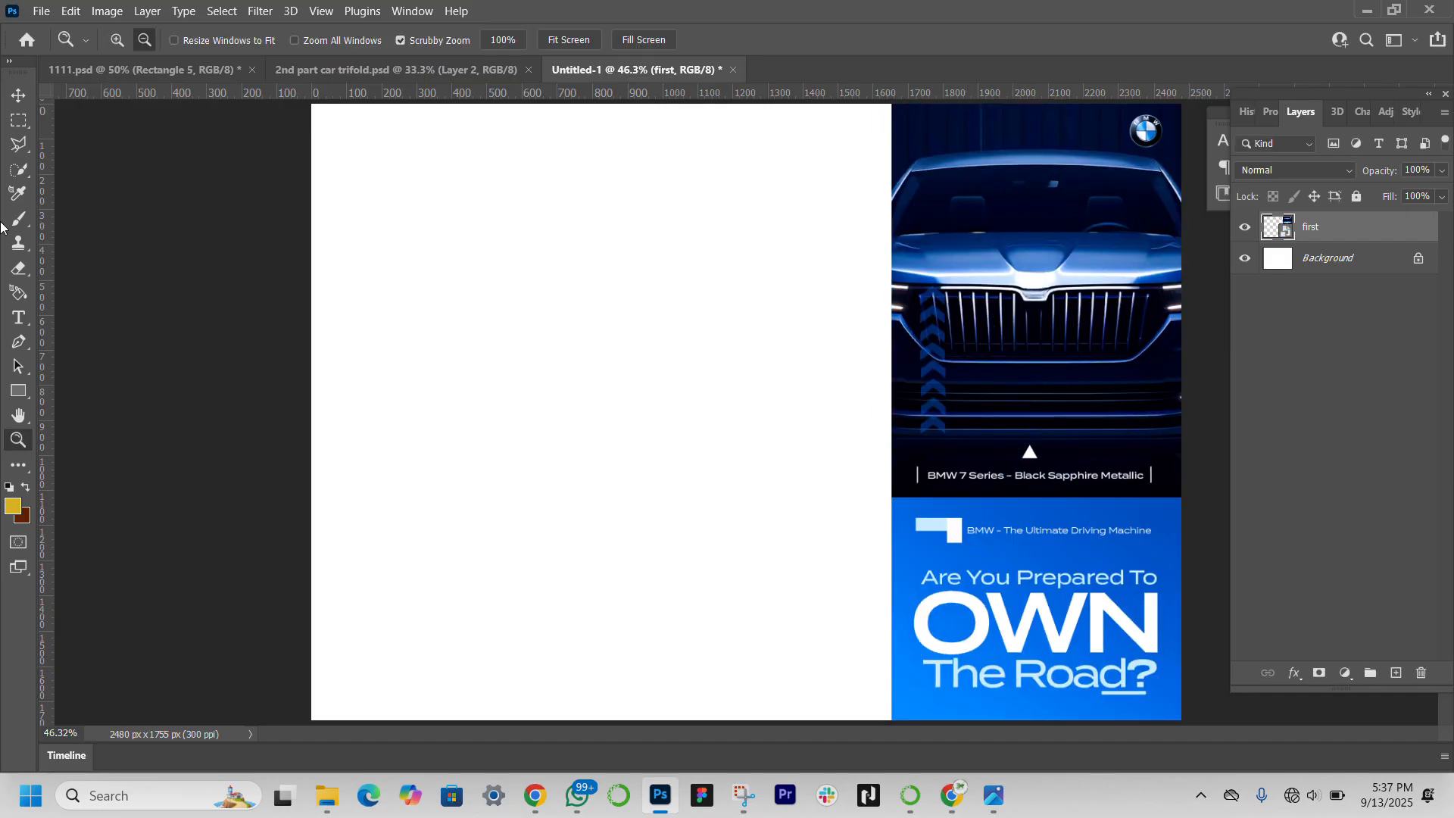
key(v)
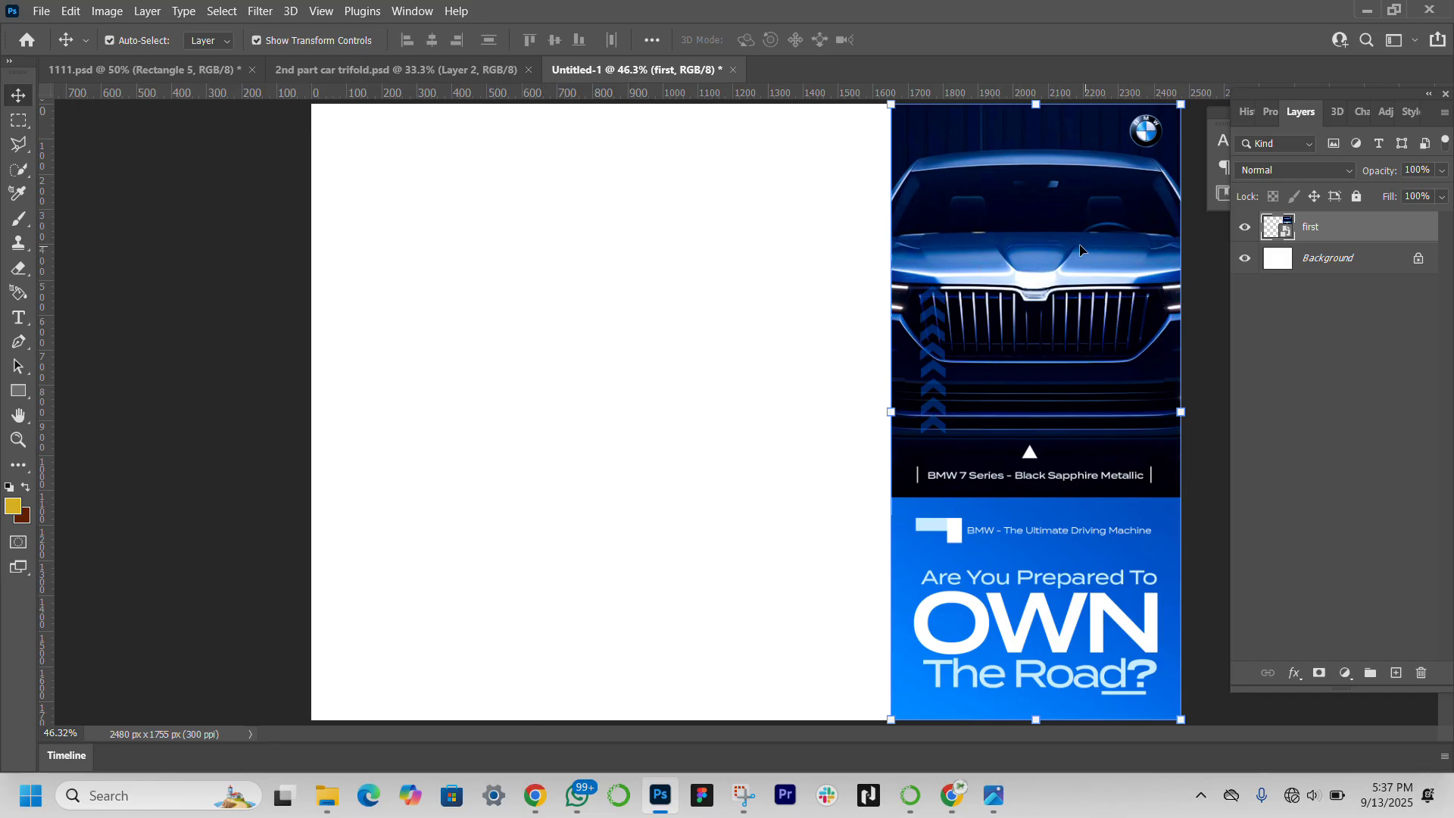
drag(1069, 233, 482, 228)
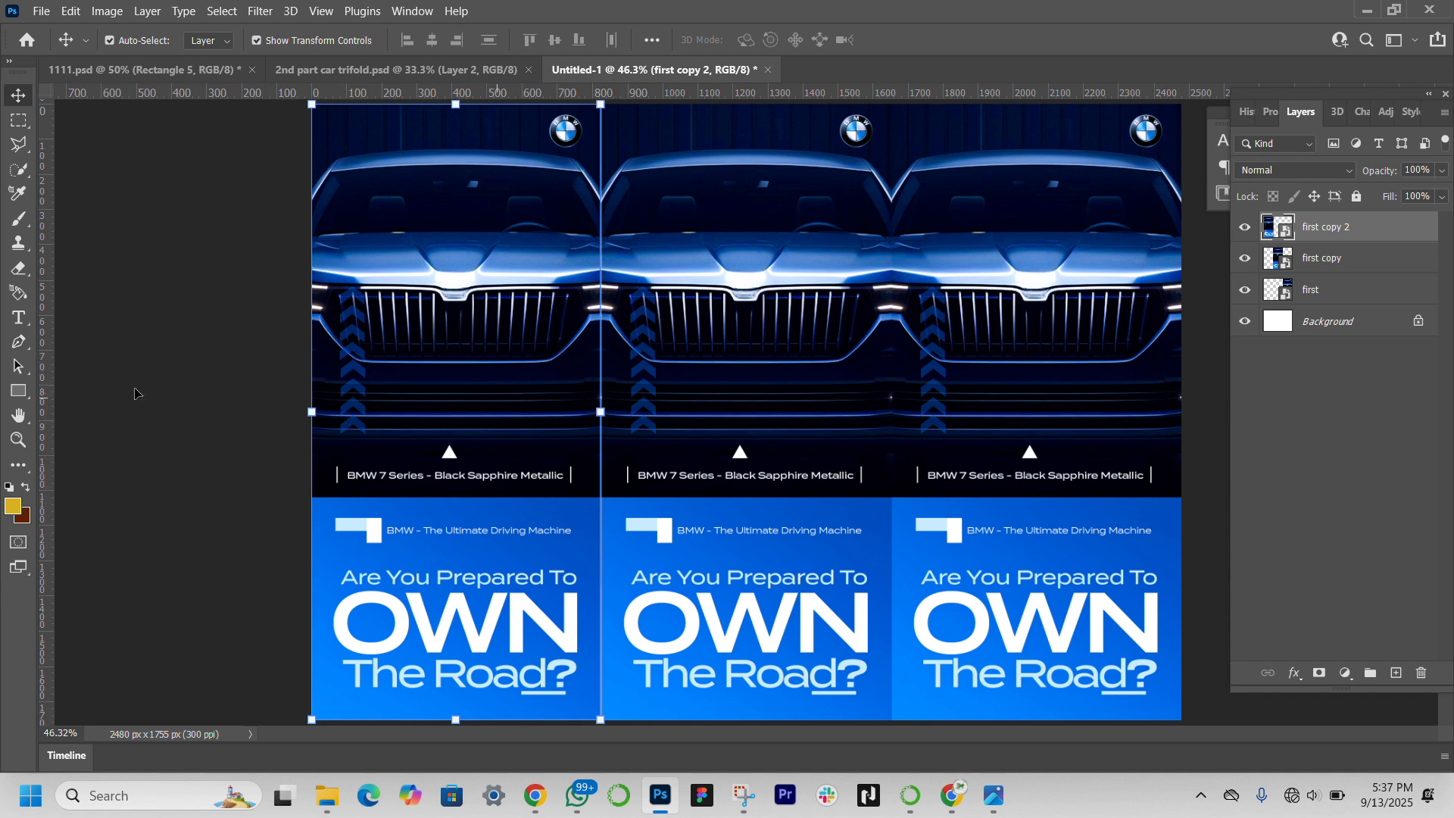
Add vertical guides along the two boundaries between the panels and hide both copies of the cover
drag(53, 352, 602, 371)
drag(53, 436, 891, 391)
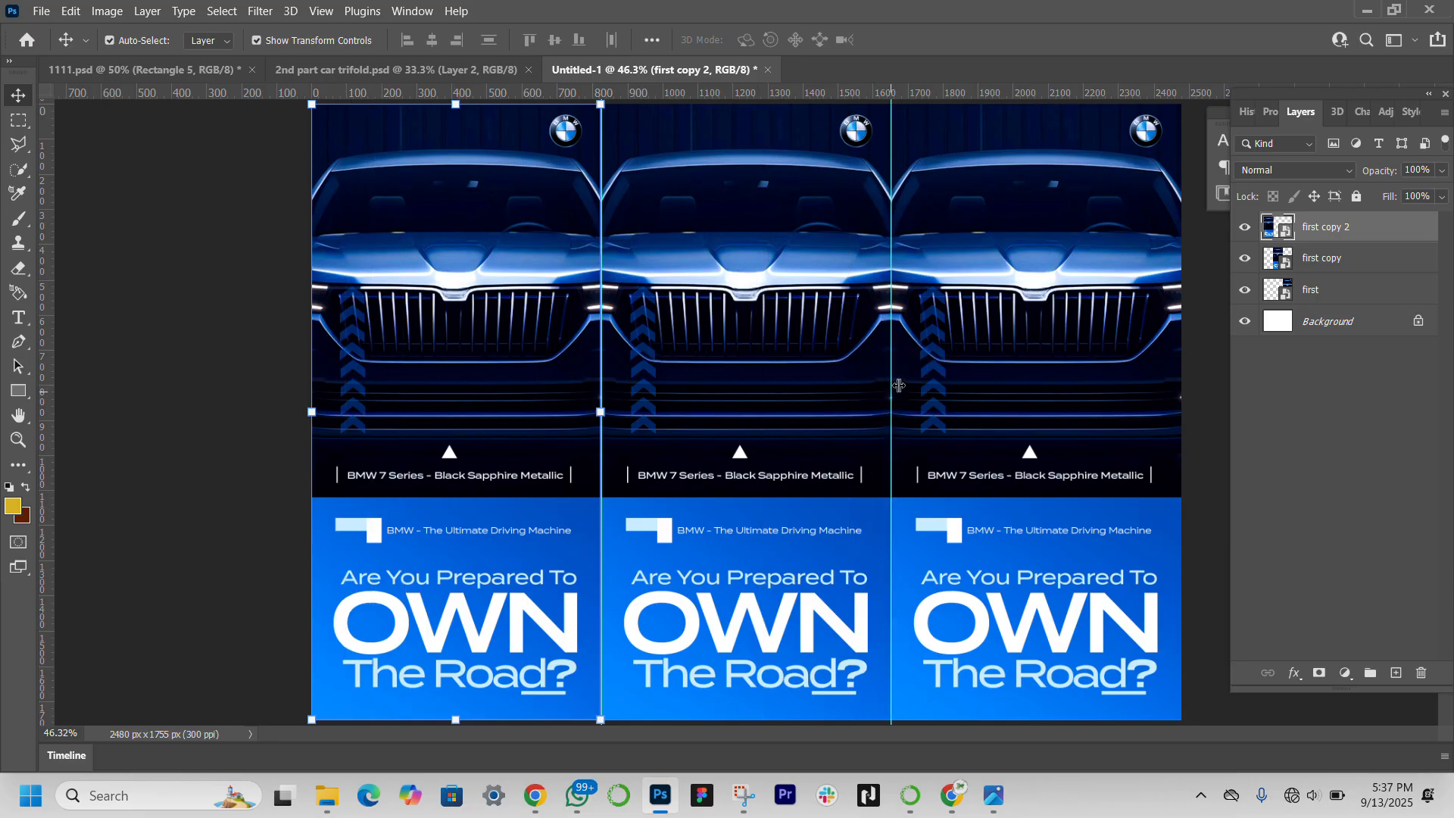
click(1242, 259)
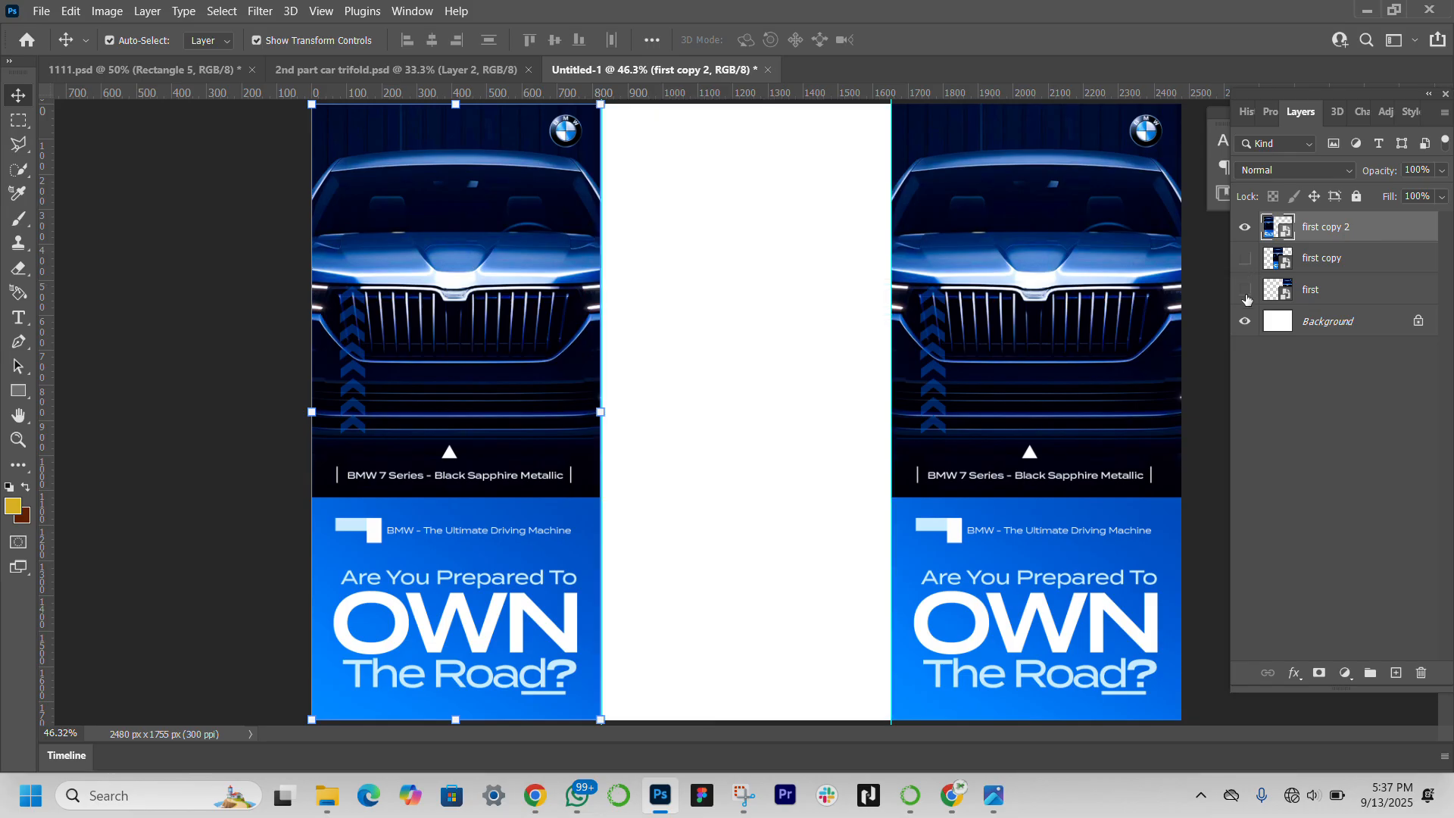
click(1247, 299)
click(1246, 228)
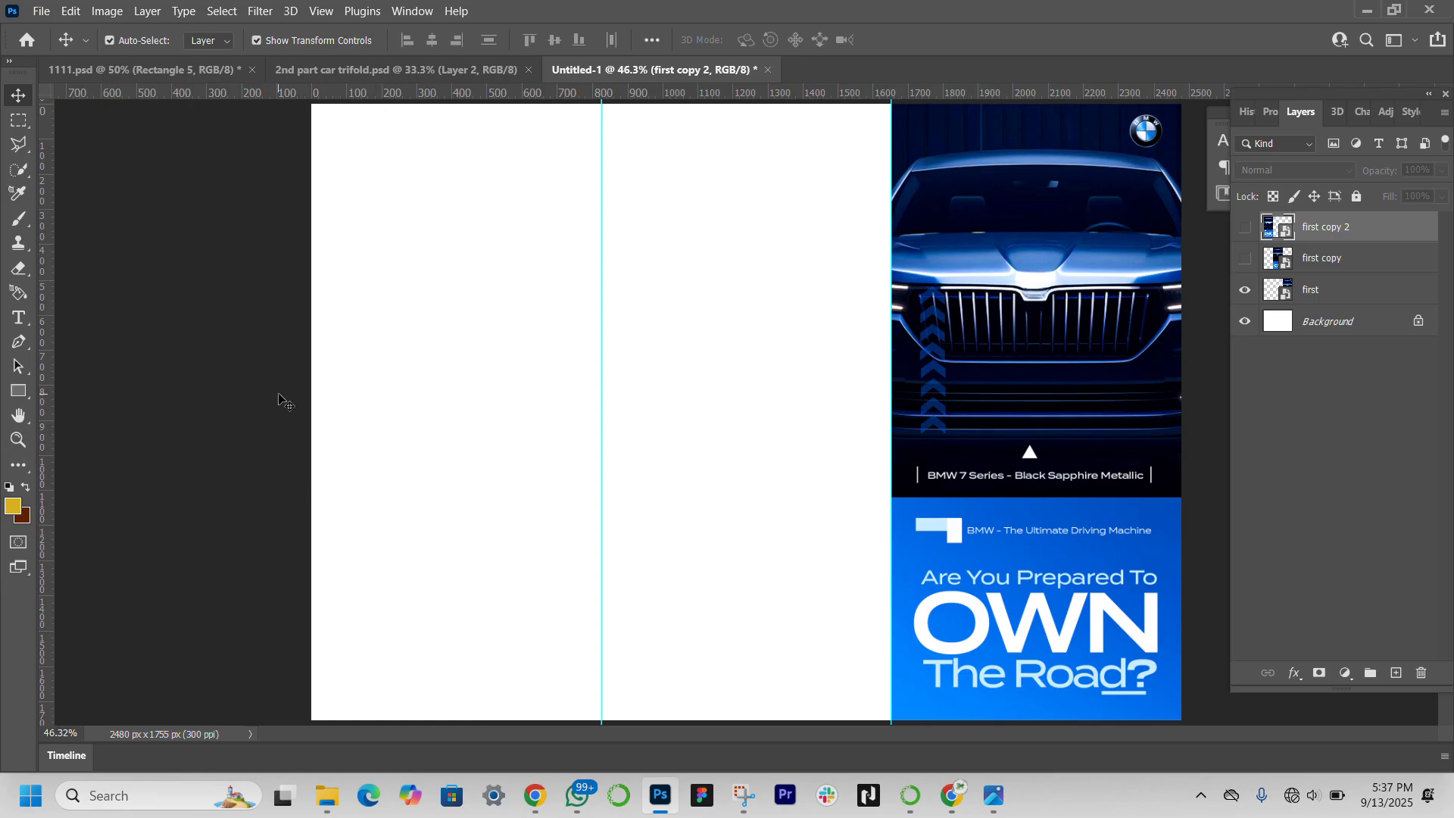
Draw an 826 × 1756 px rectangle over the middle panel between the guides and give it no stroke
key(z)
key(ctrl+minus)
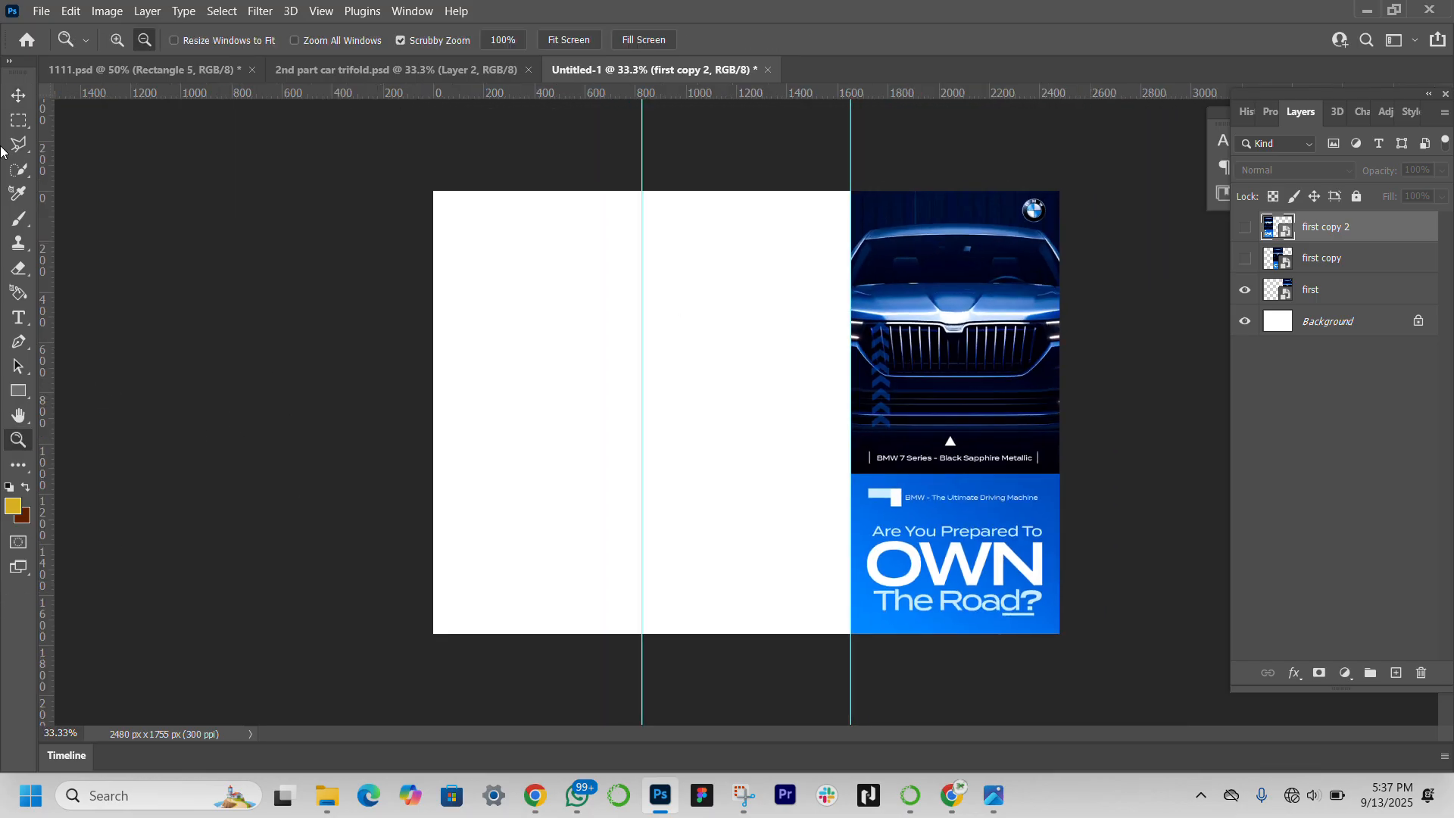
click(18, 94)
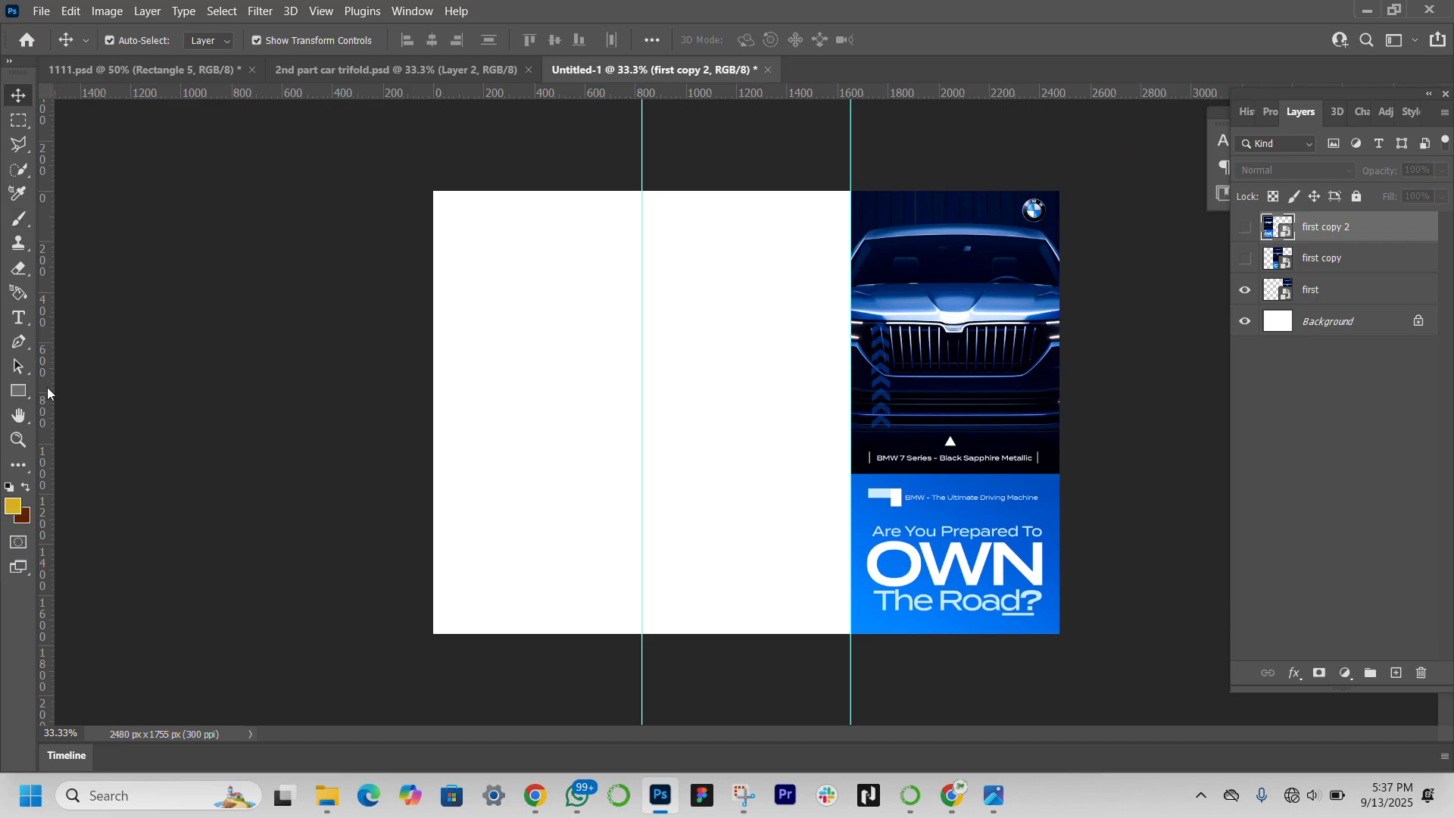
click(18, 391)
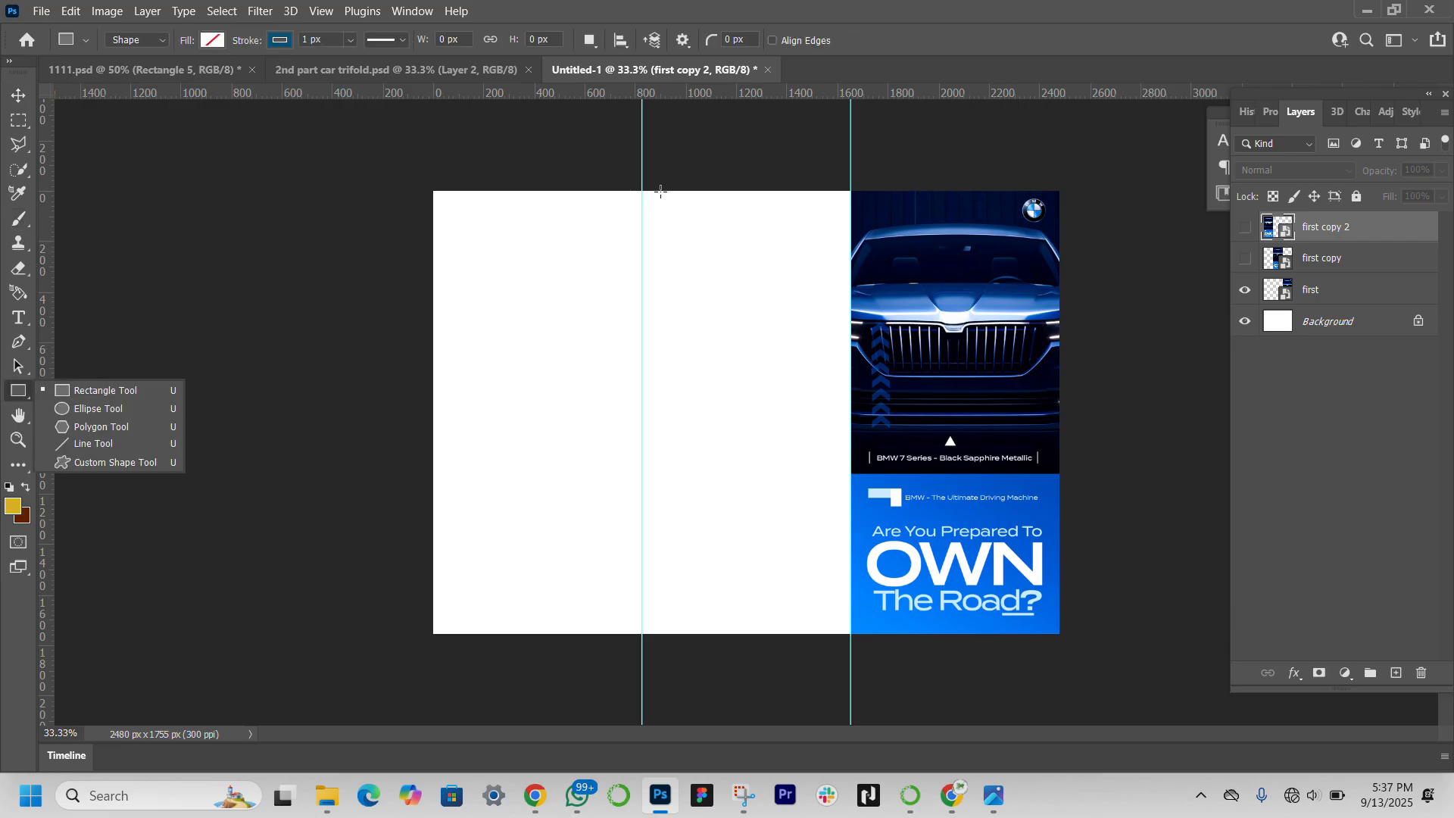
key(Escape)
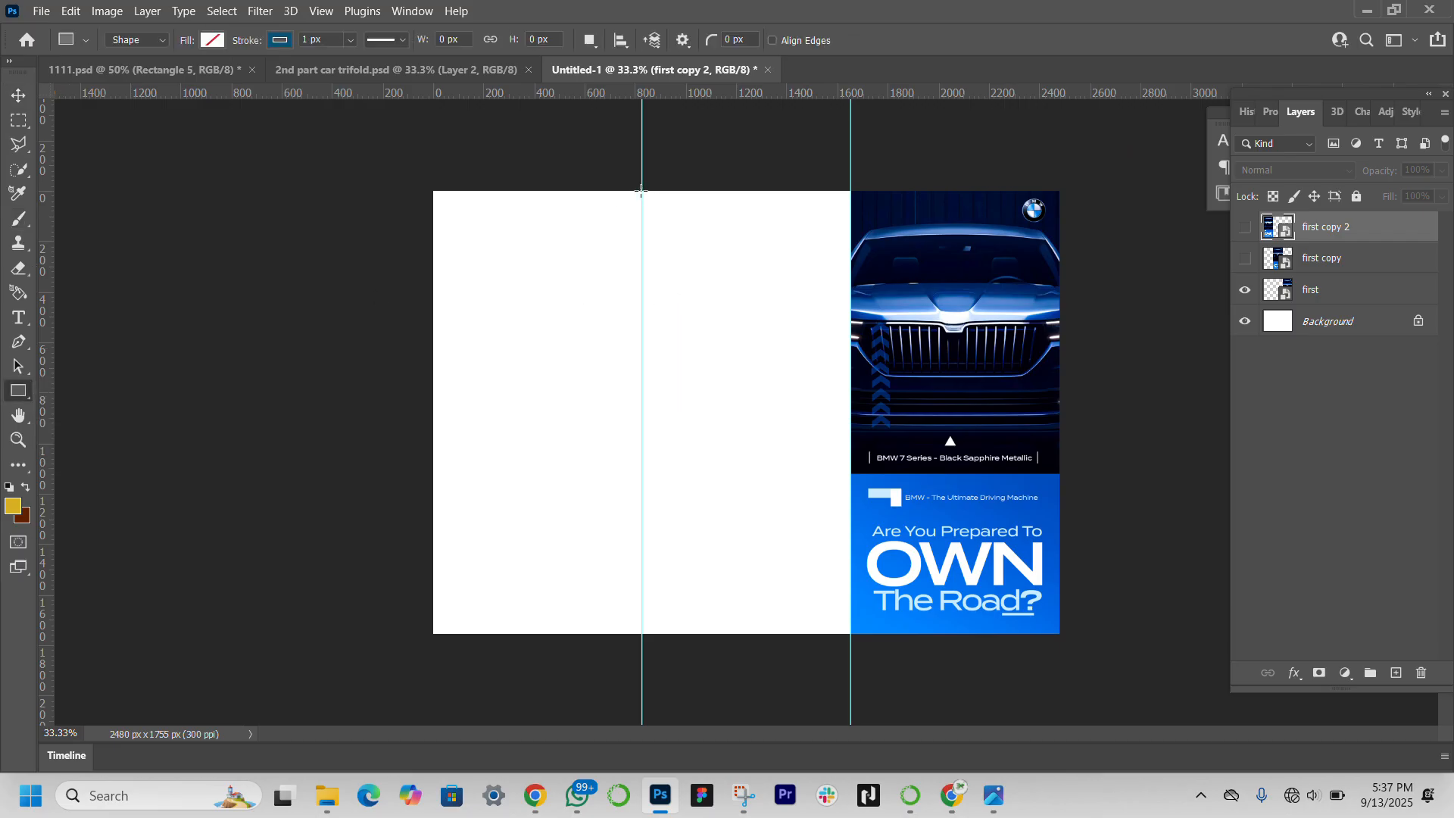
drag(642, 190, 850, 633)
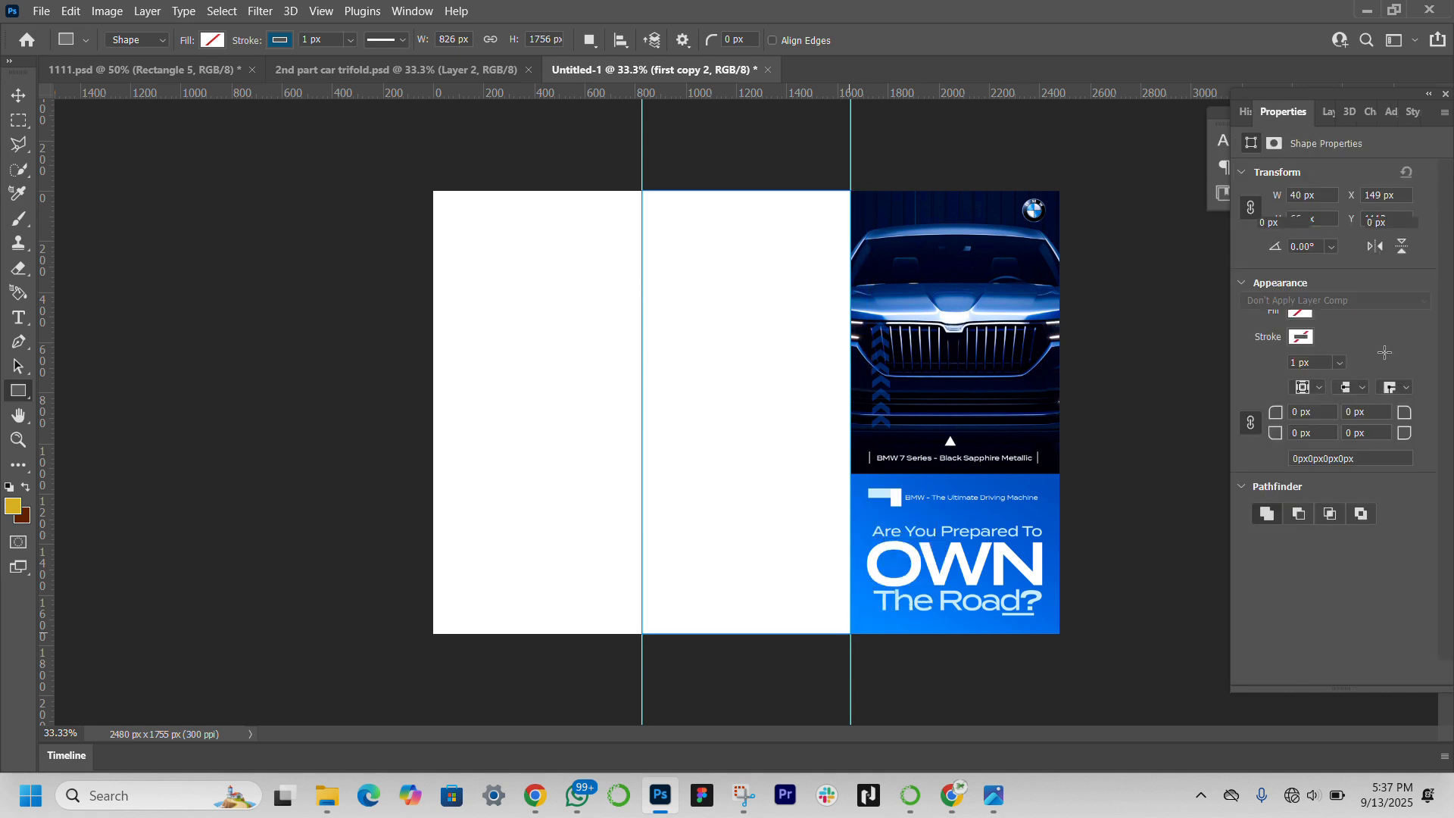
click(1300, 336)
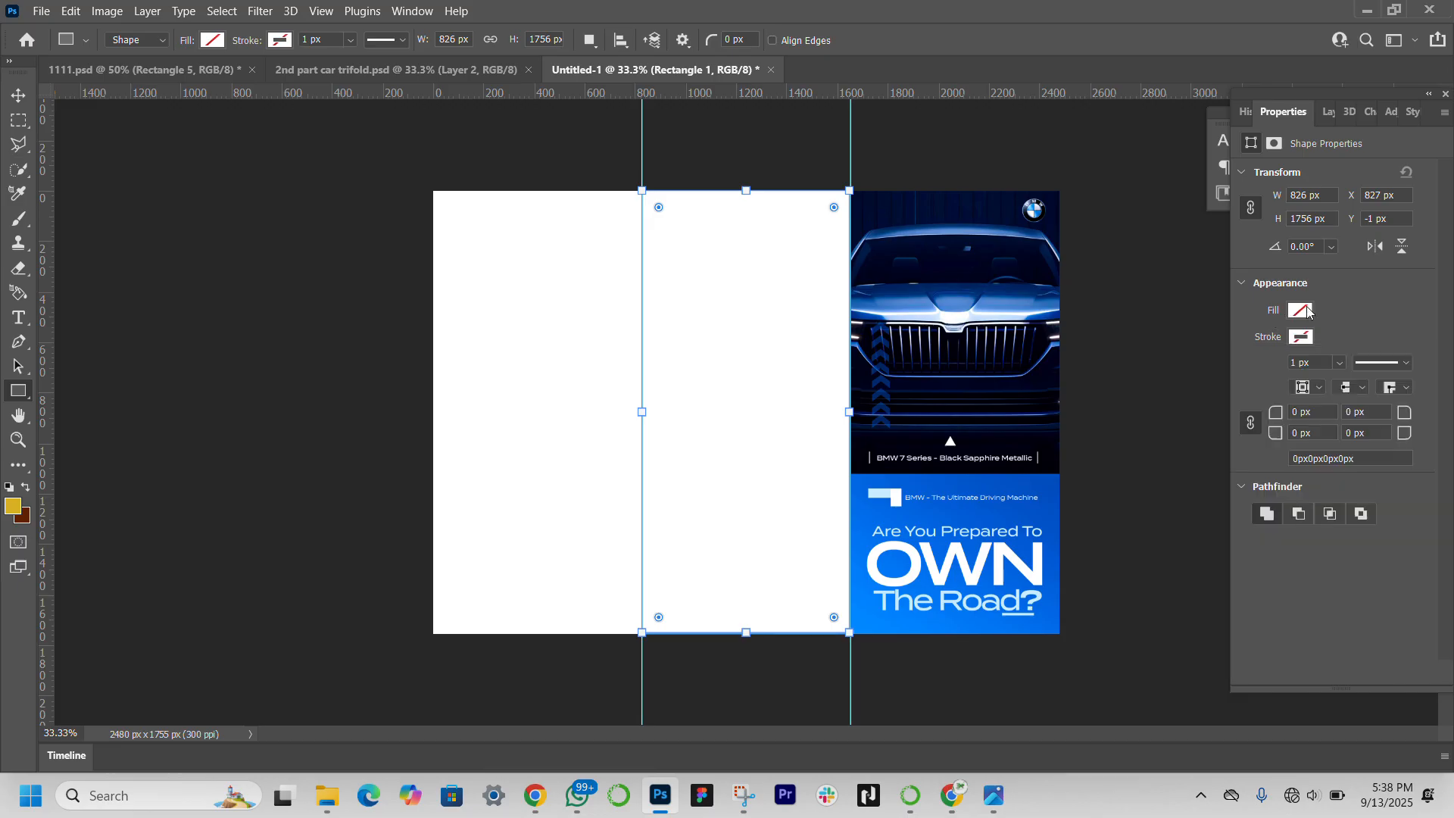
Fill the middle rectangle with the blue linear gradient preset, its darker stop at the far end and the angle at 59°
click(1300, 310)
click(1275, 352)
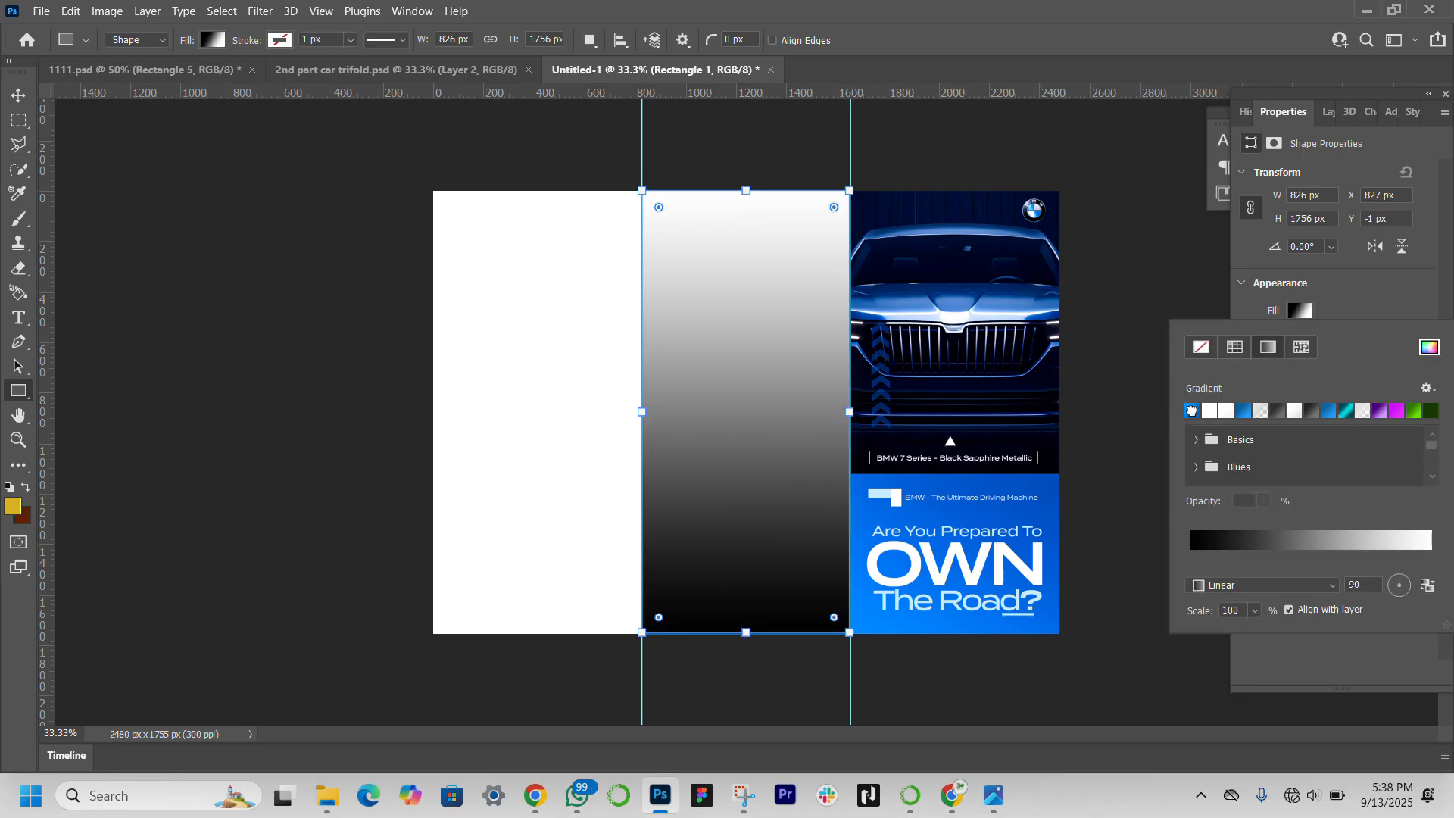
click(1191, 410)
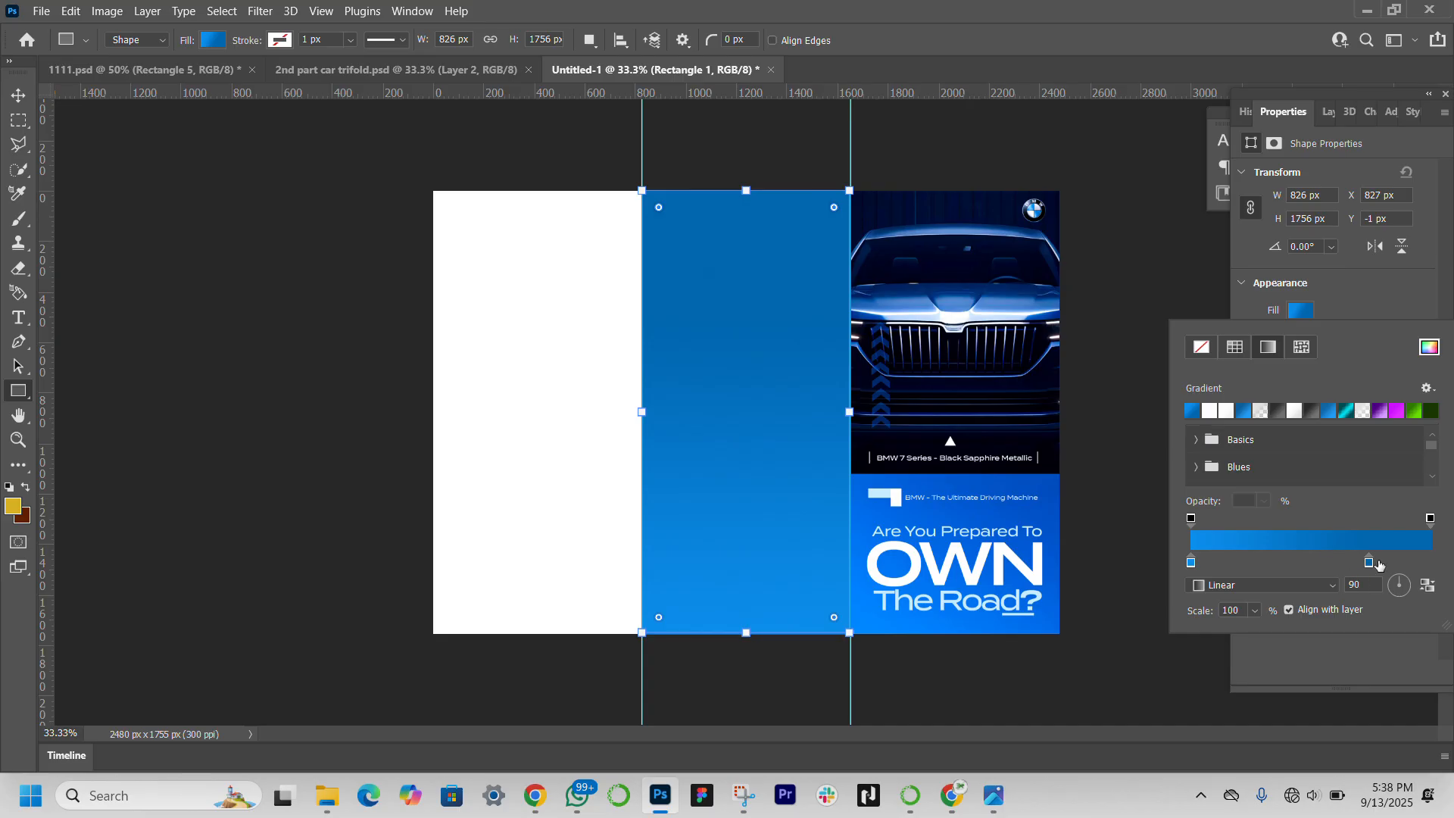
drag(1366, 564, 1433, 561)
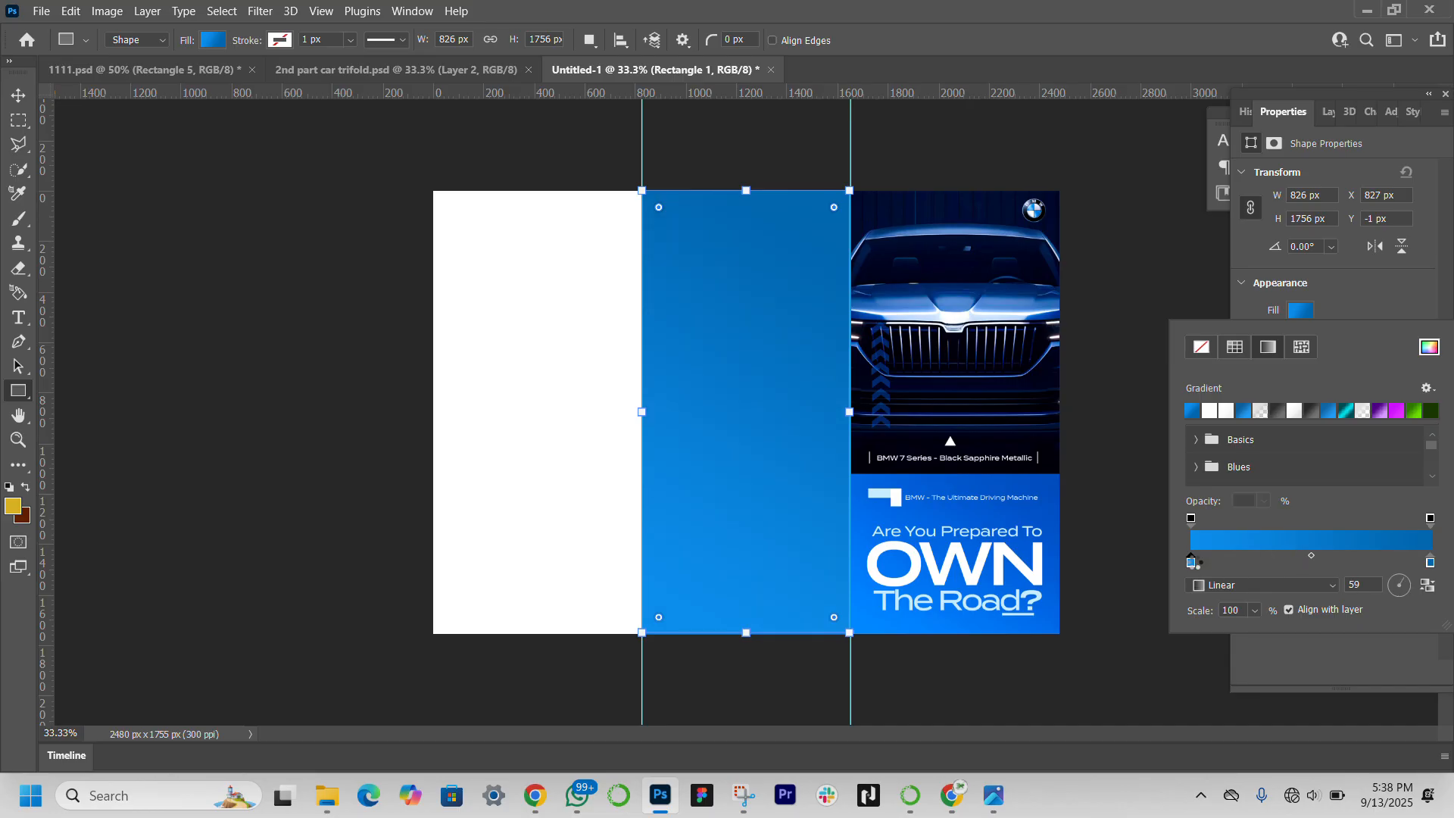
Set the gradient's starting colour stop to 005ad4, sampled from the cover's blue area
double_click(1191, 562)
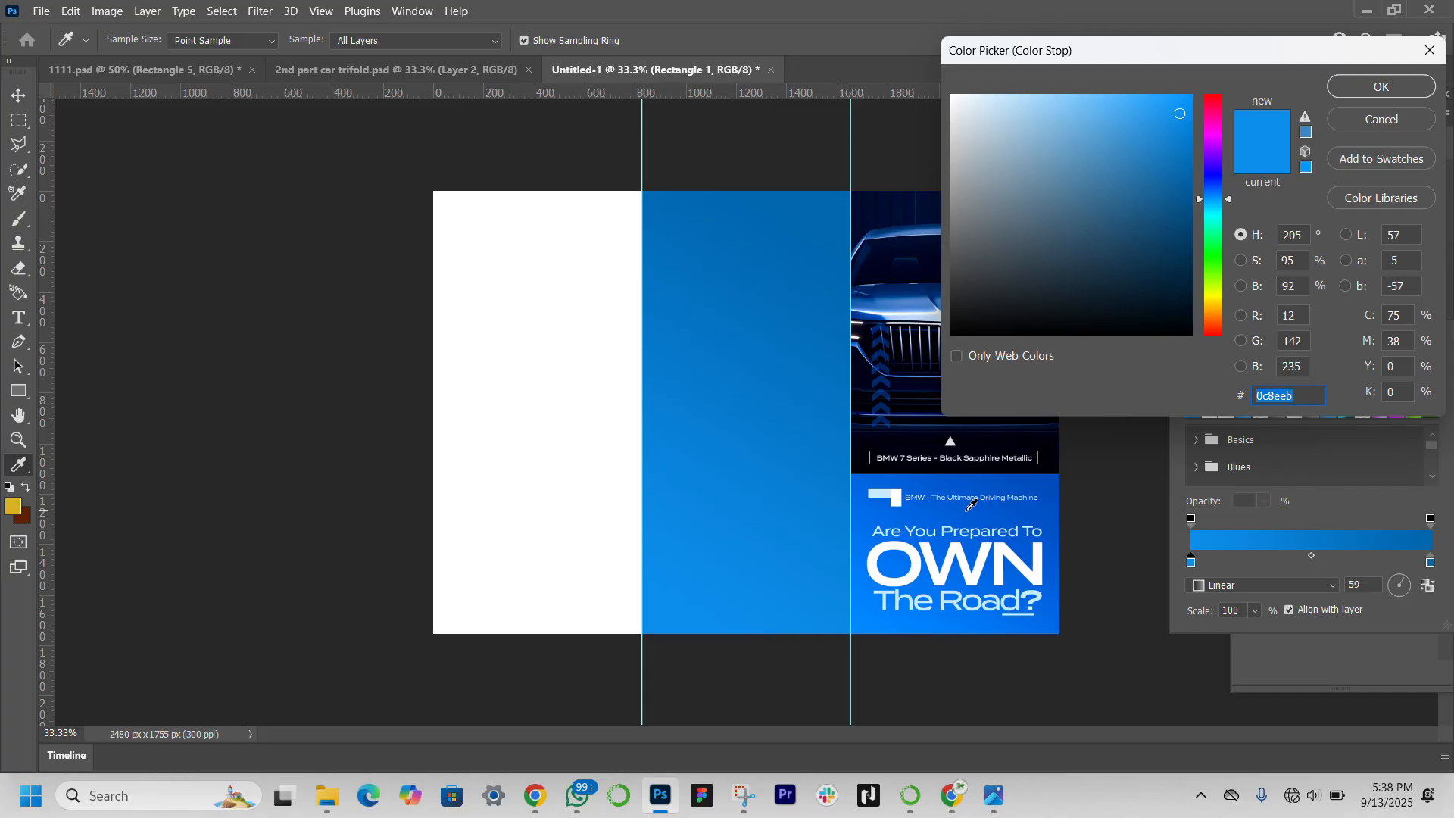
click(967, 510)
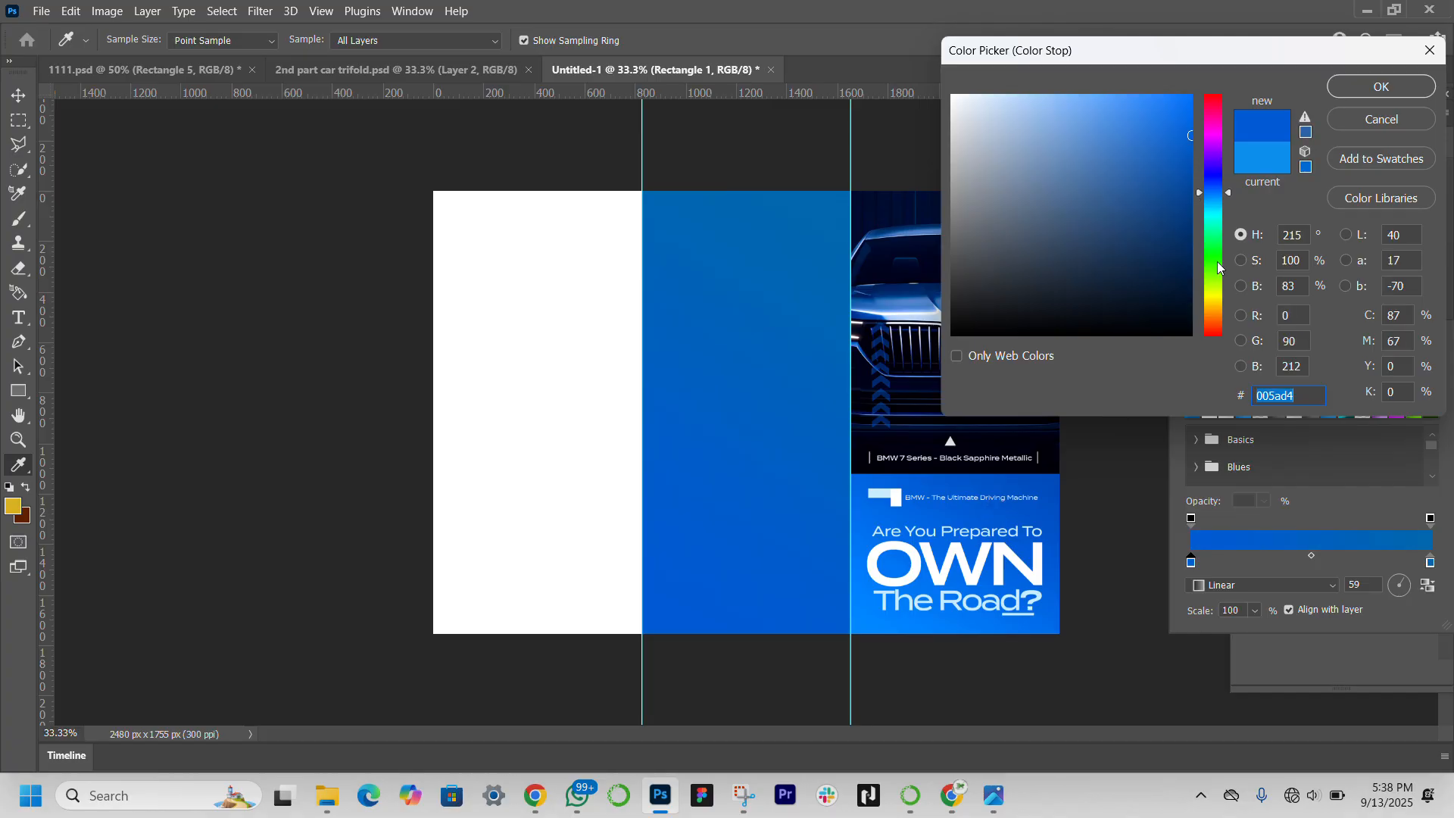
key(Return)
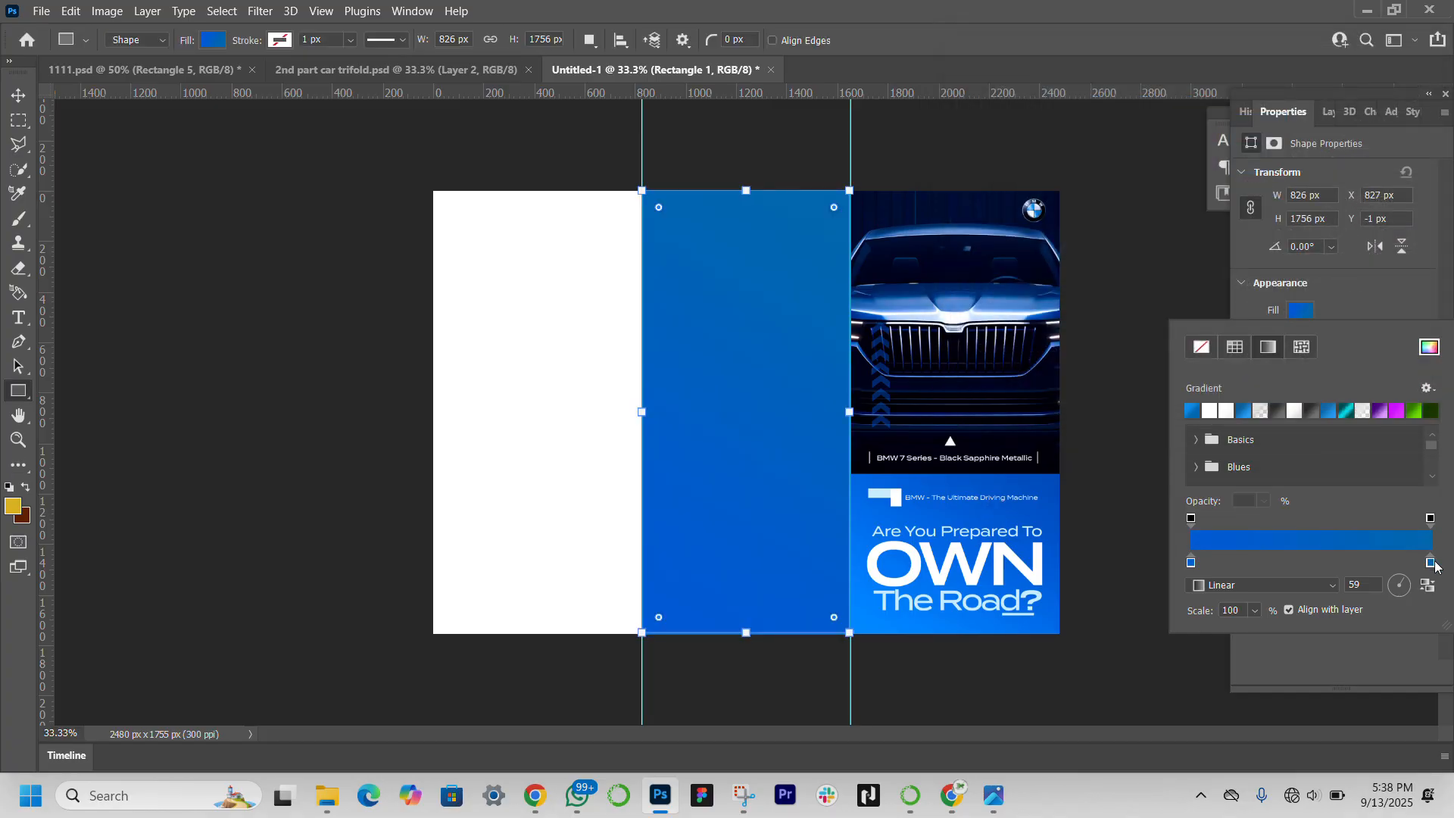
Give the middle rectangle's gradient a dark blue end stop, a -137° angle and a 96% scale
click(1236, 617)
scroll(1236, 617, down, 1)
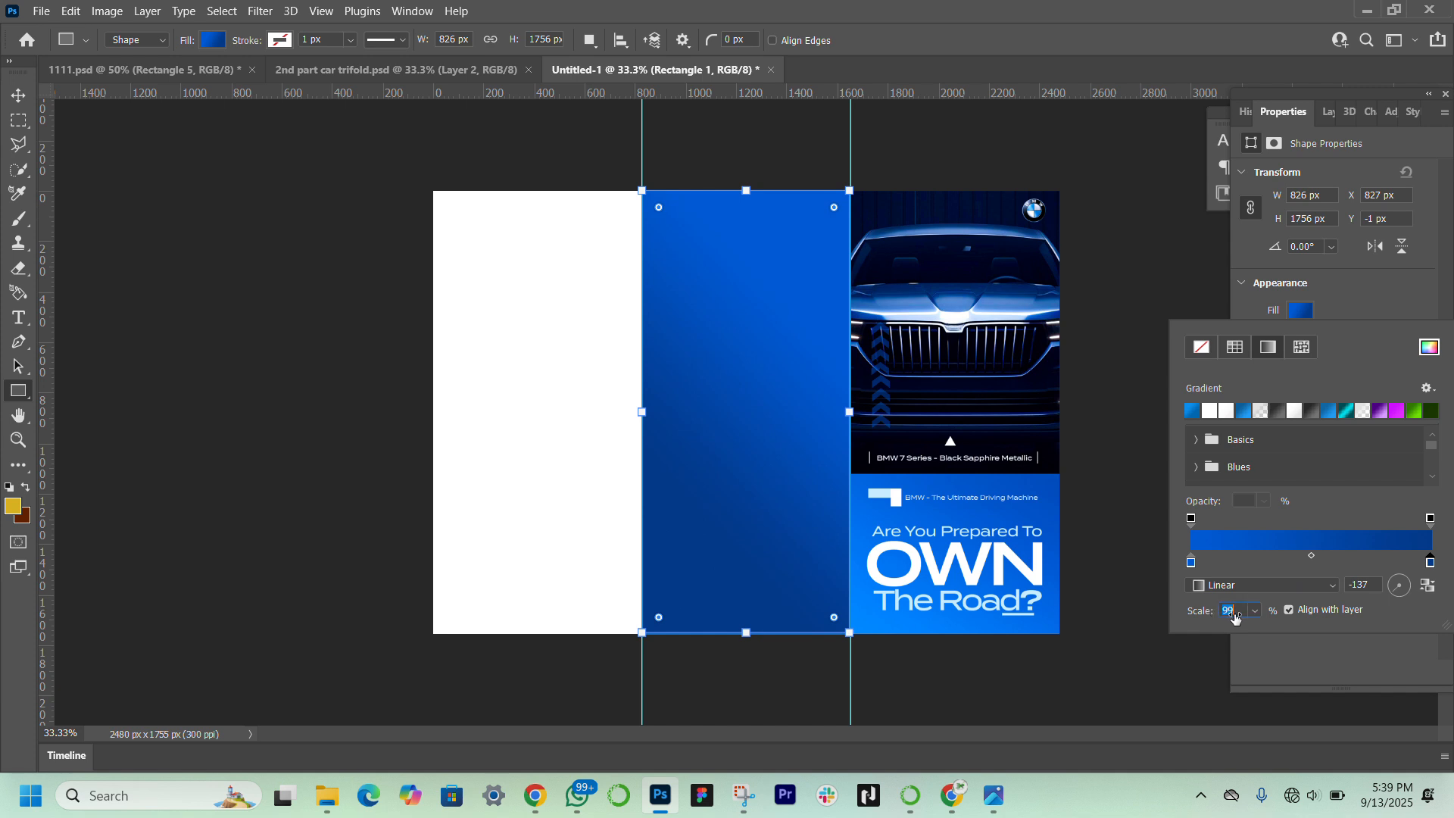
scroll(1235, 617, down, 3)
click(1382, 301)
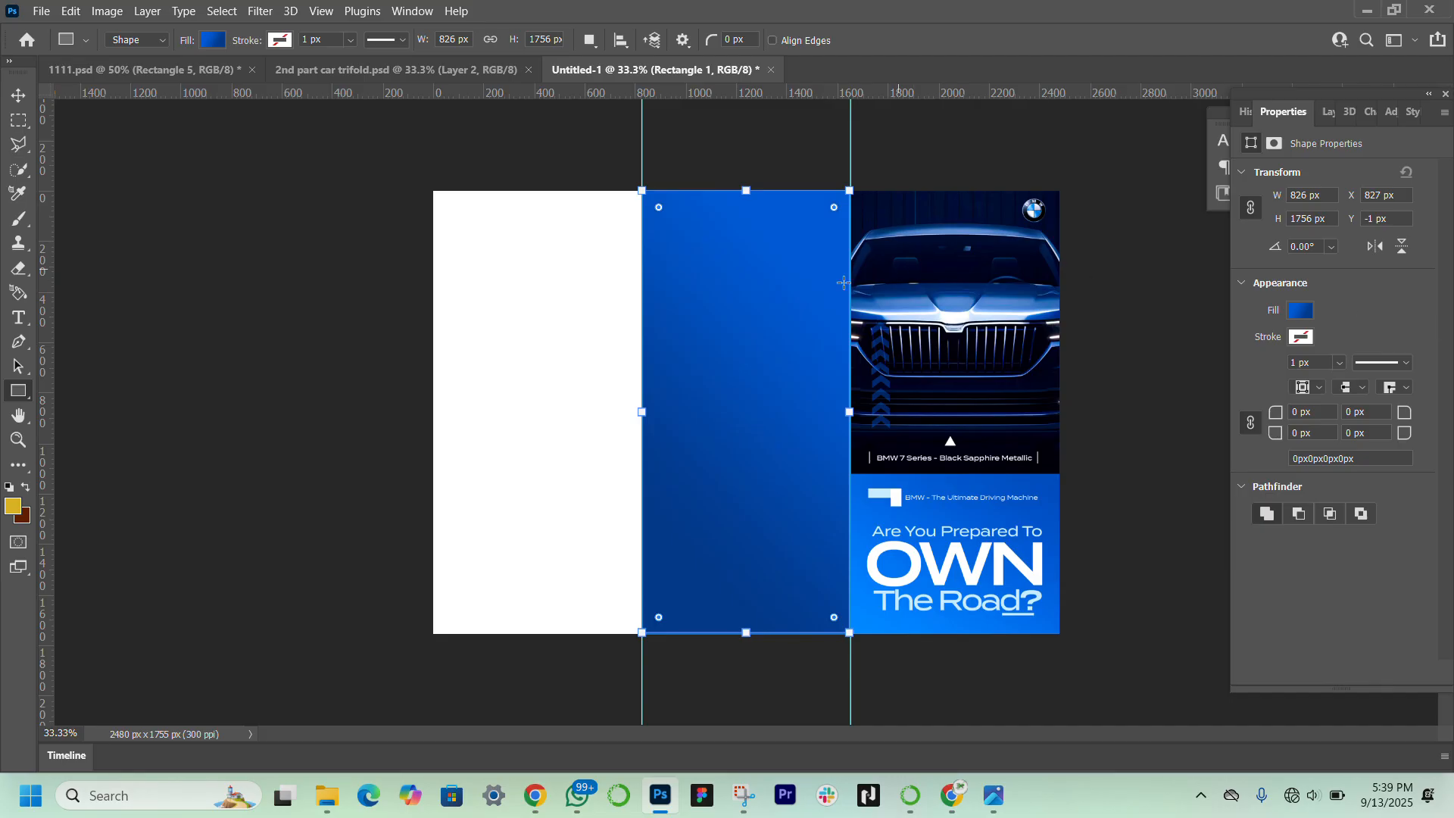
Duplicate the gradient rectangle from the middle panel onto the empty left panel, aligned with the canvas edge and guide
click(18, 95)
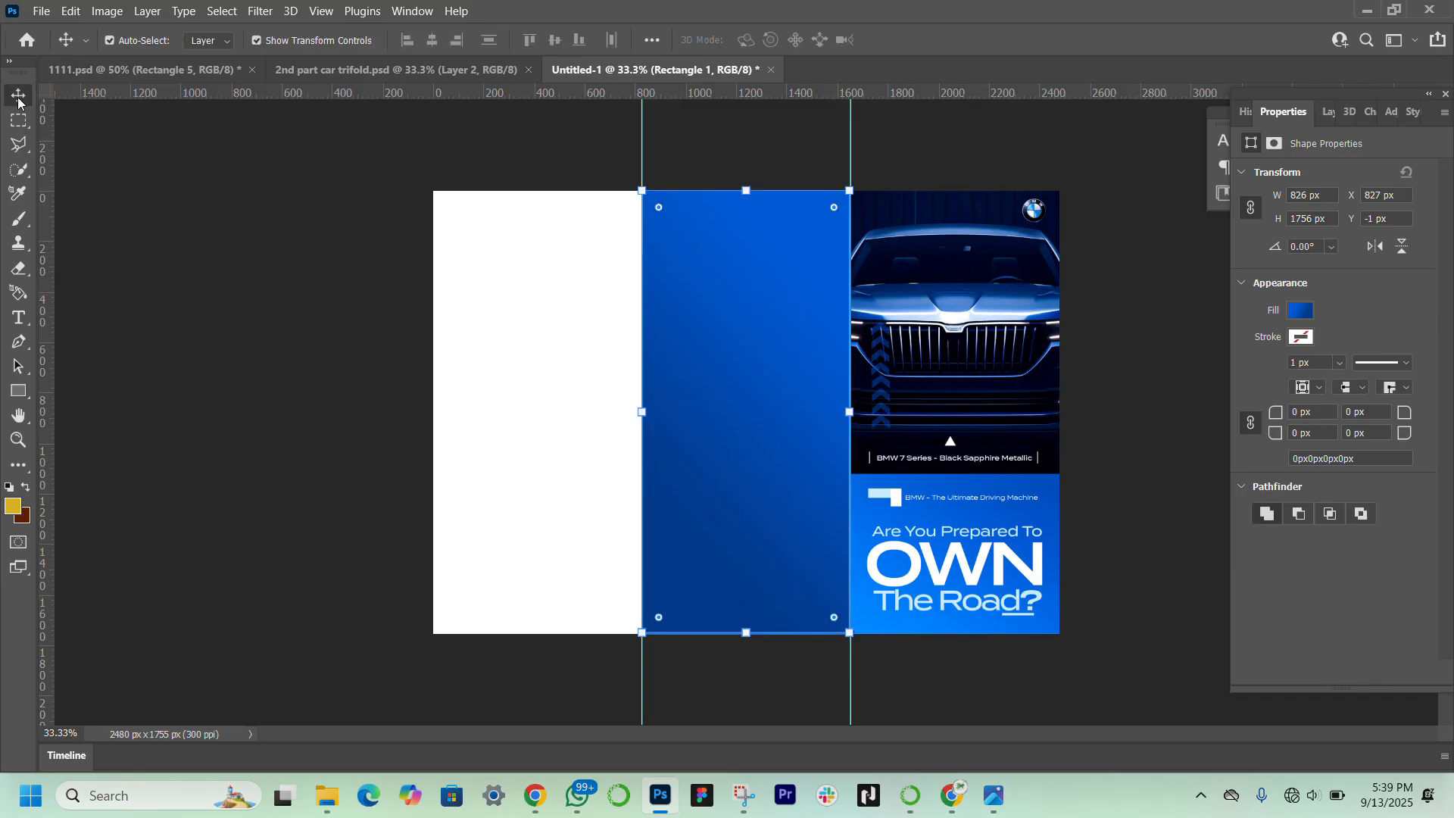
click(284, 409)
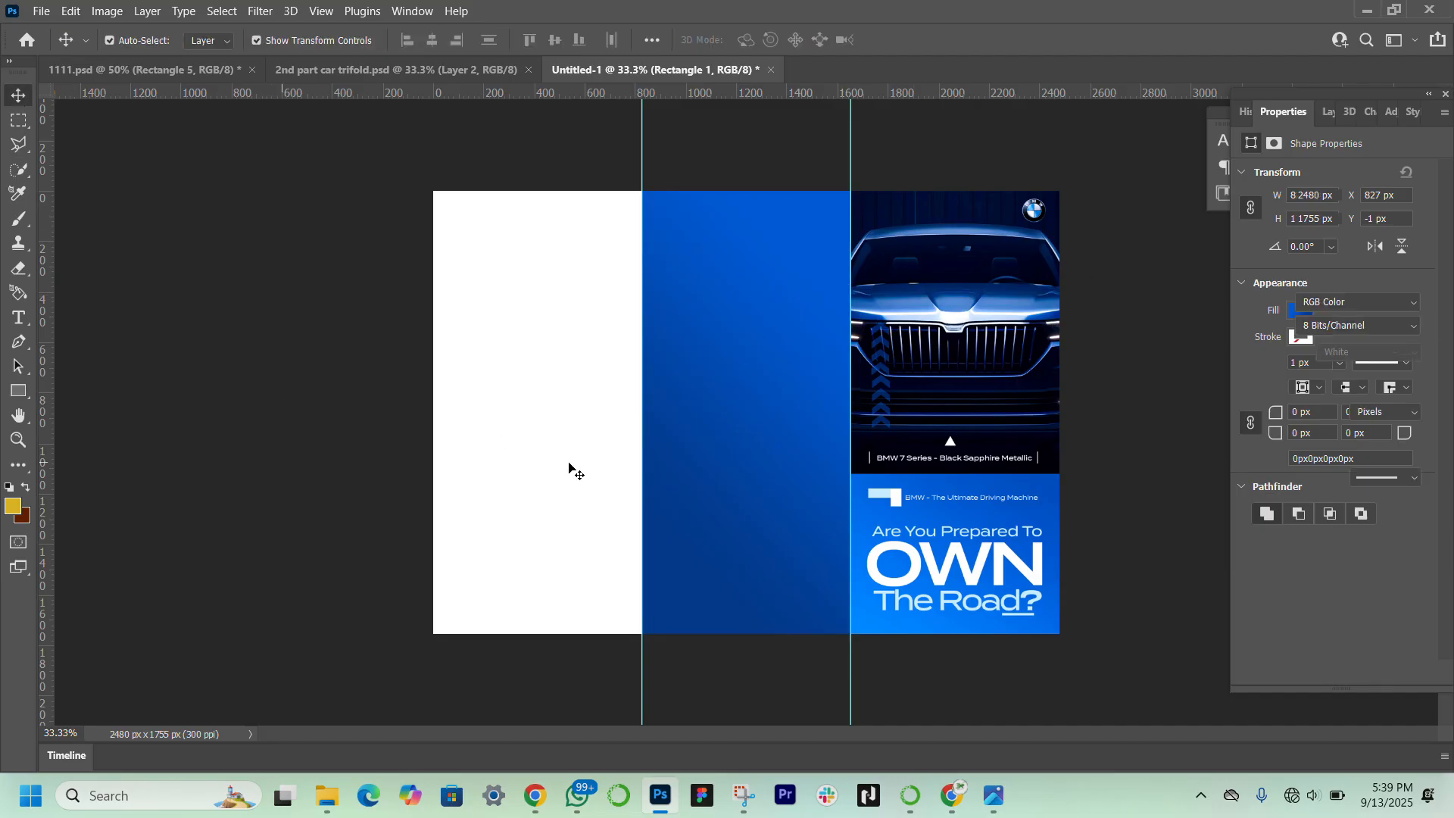
click(716, 315)
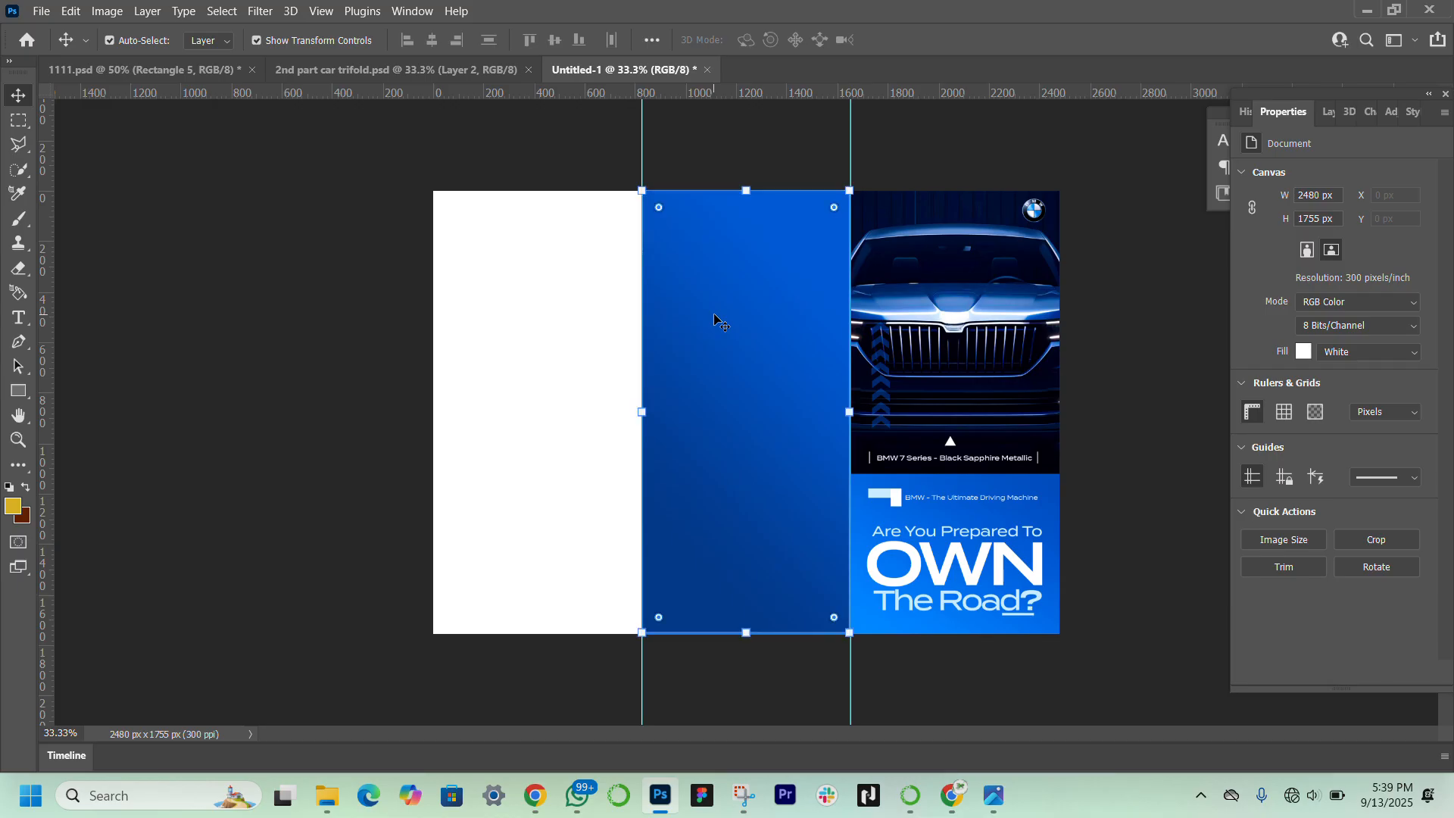
drag(735, 306, 514, 299)
Change the left panel's rectangle fill from the gradient to solid white (ffffff)
click(1299, 311)
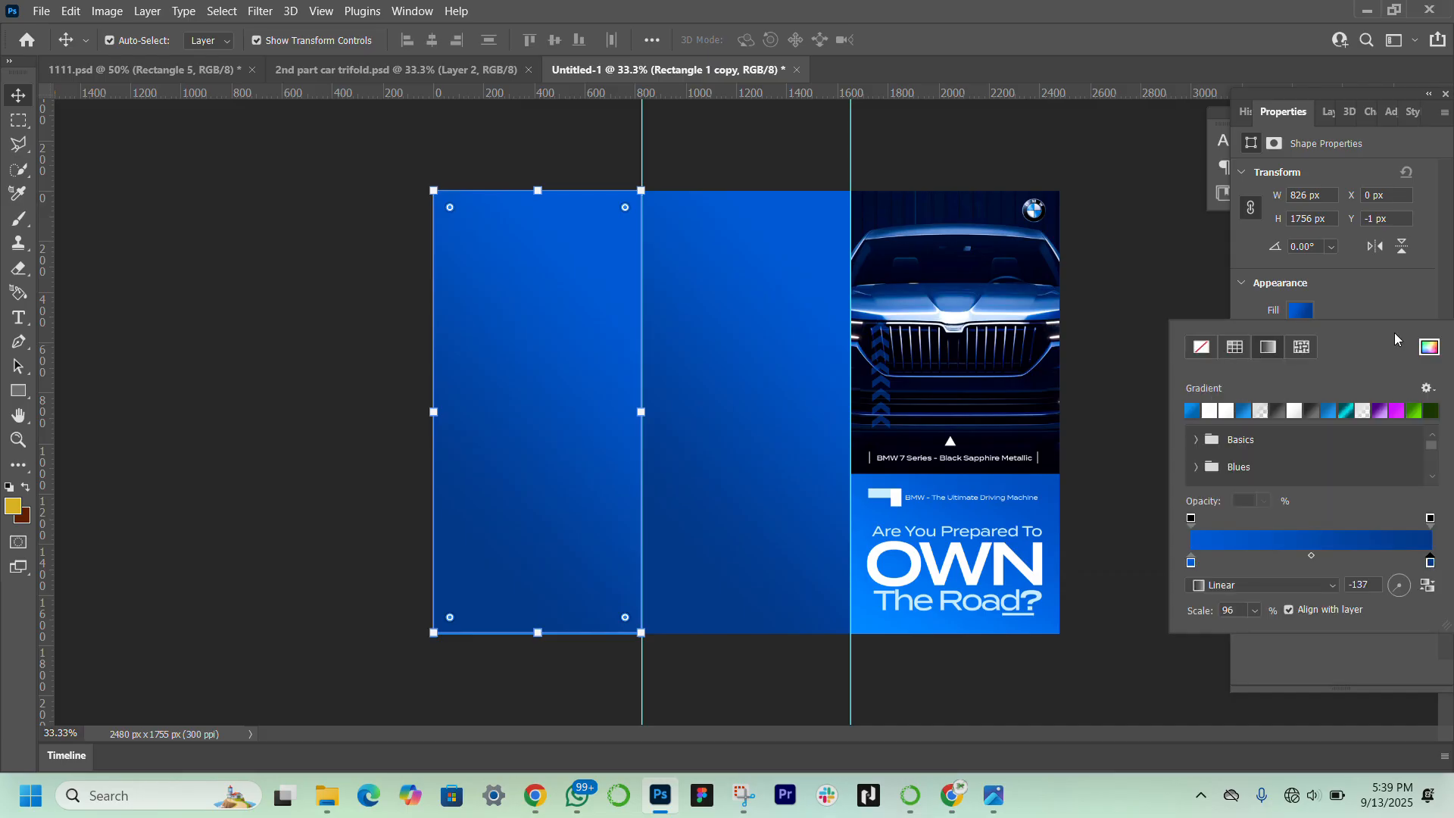
click(1429, 347)
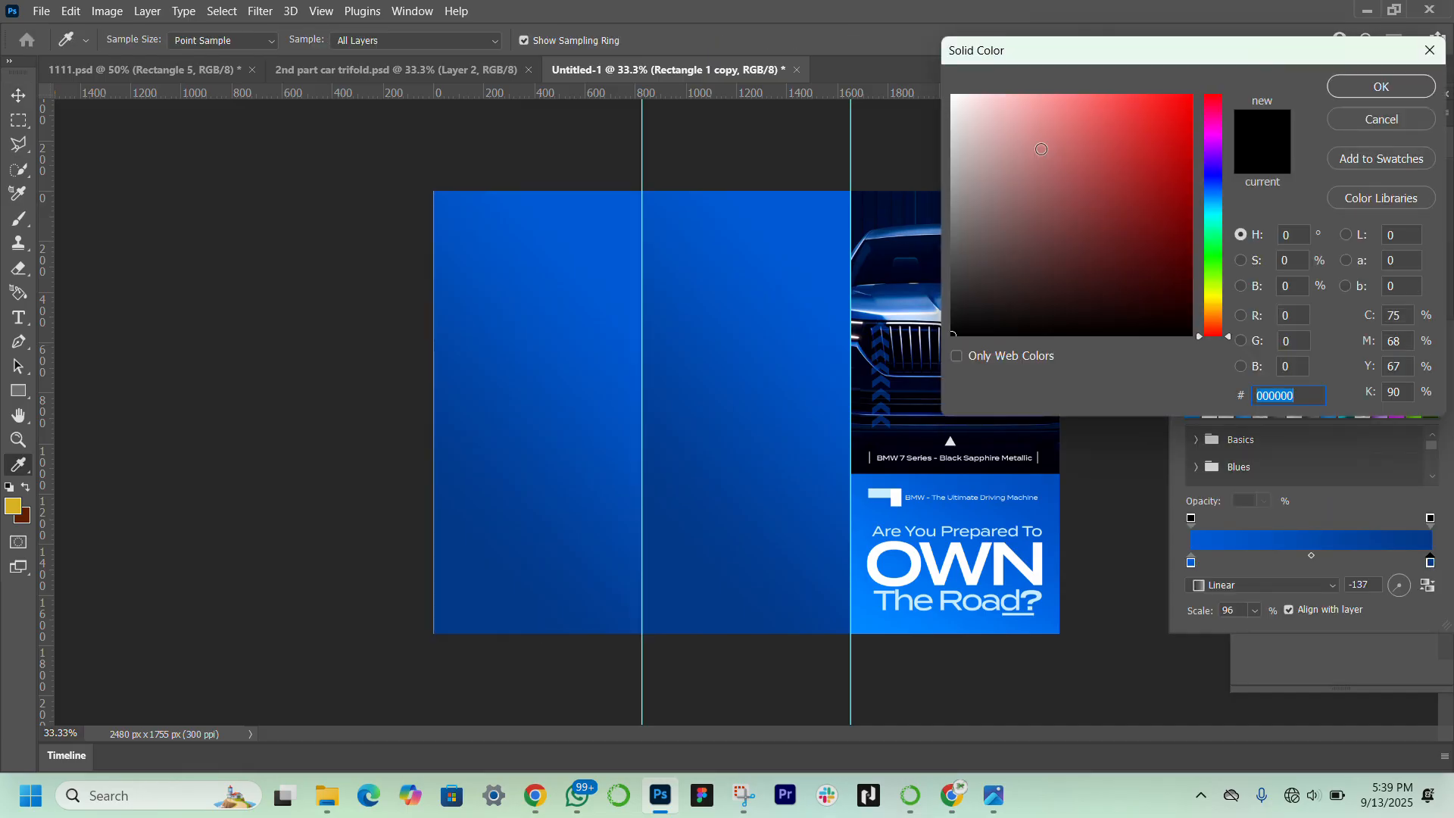
text(ffffff)
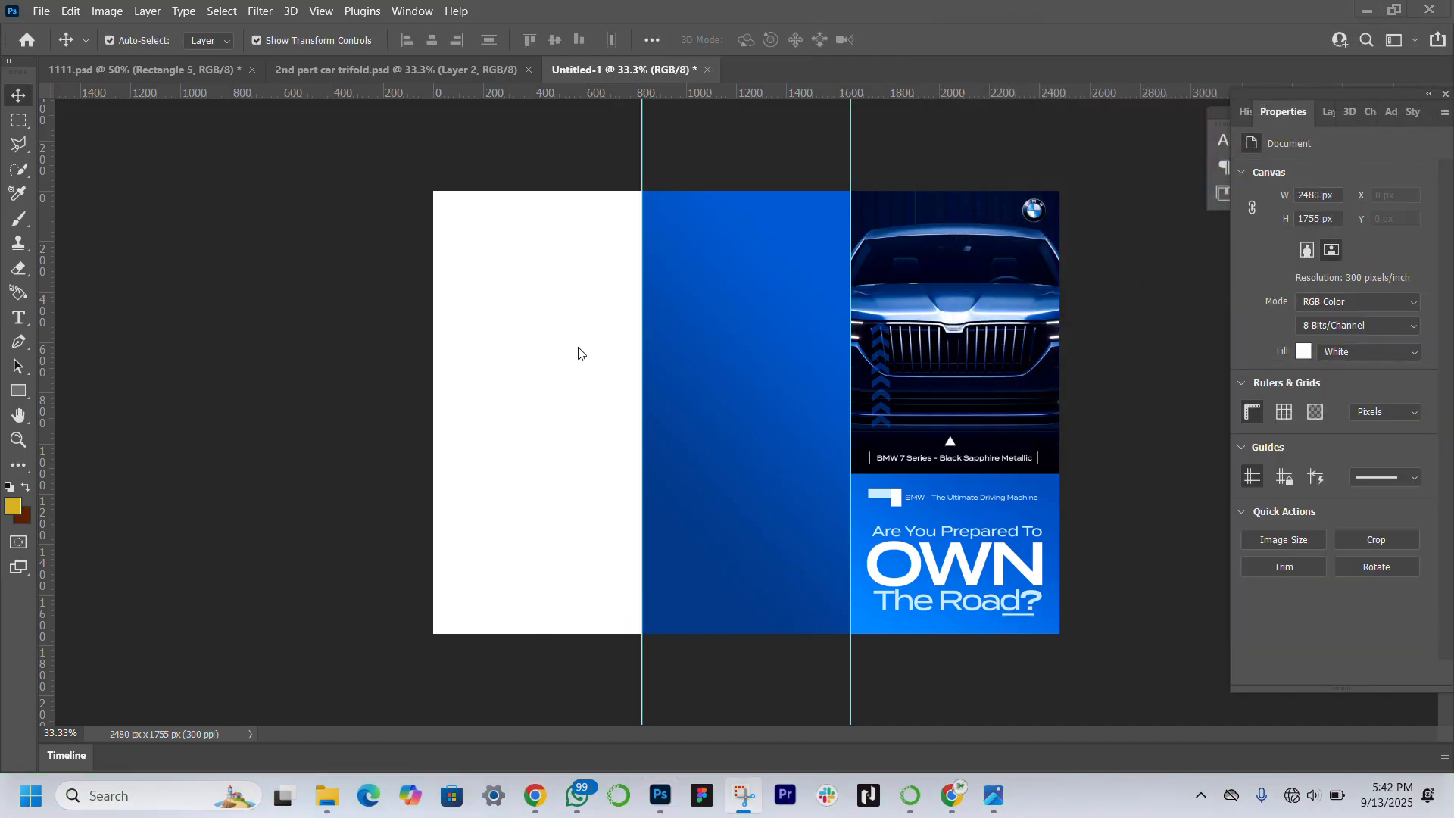
Add the heading text "Key Features" in the upper part of the white left panel
click(19, 318)
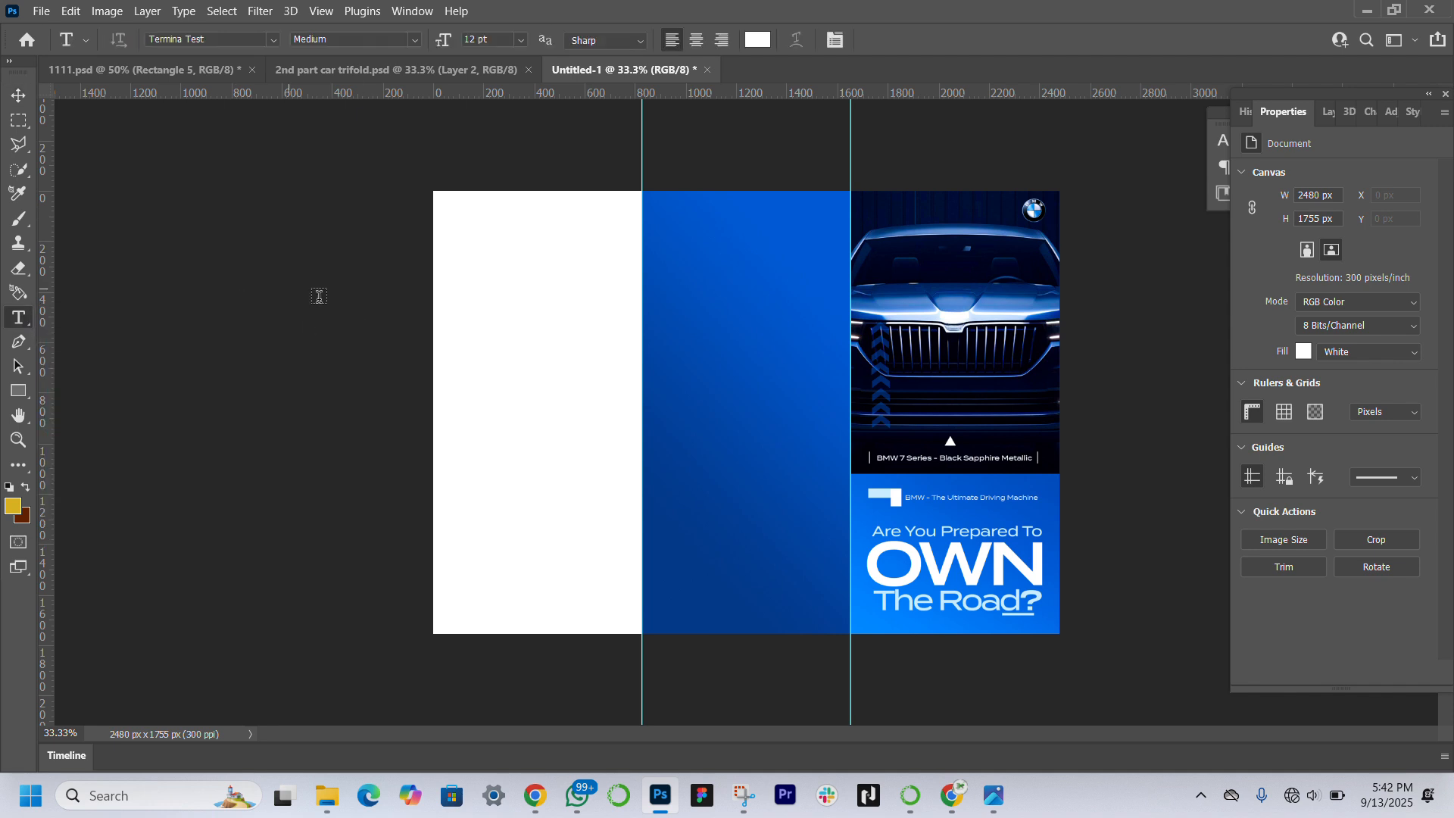
click(478, 257)
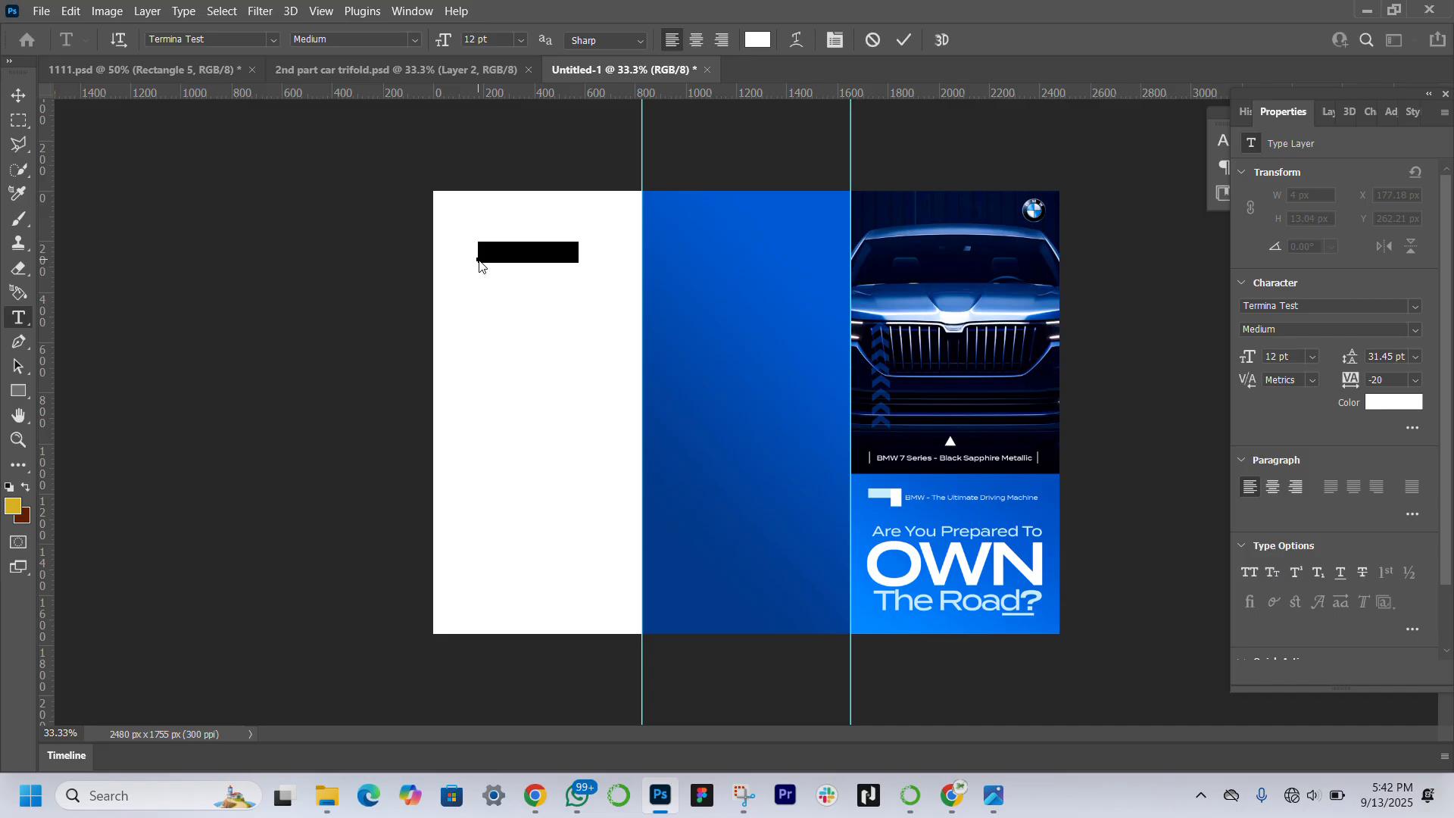
text(BMW )
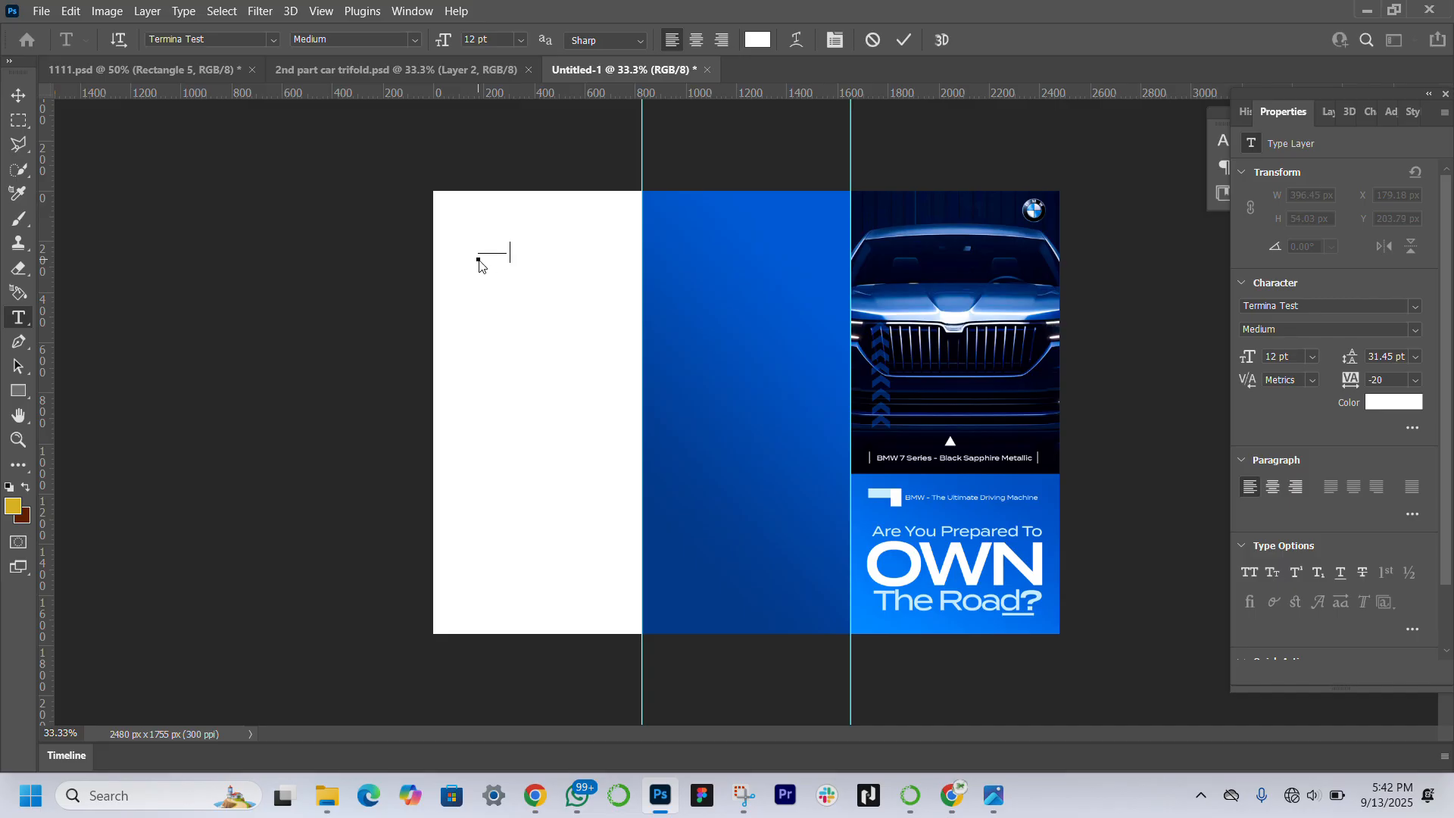
text(7)
click(19, 95)
Colour the "Key Features" heading dark blue 033988, sampled from the lower part of the middle panel's gradient
click(1393, 401)
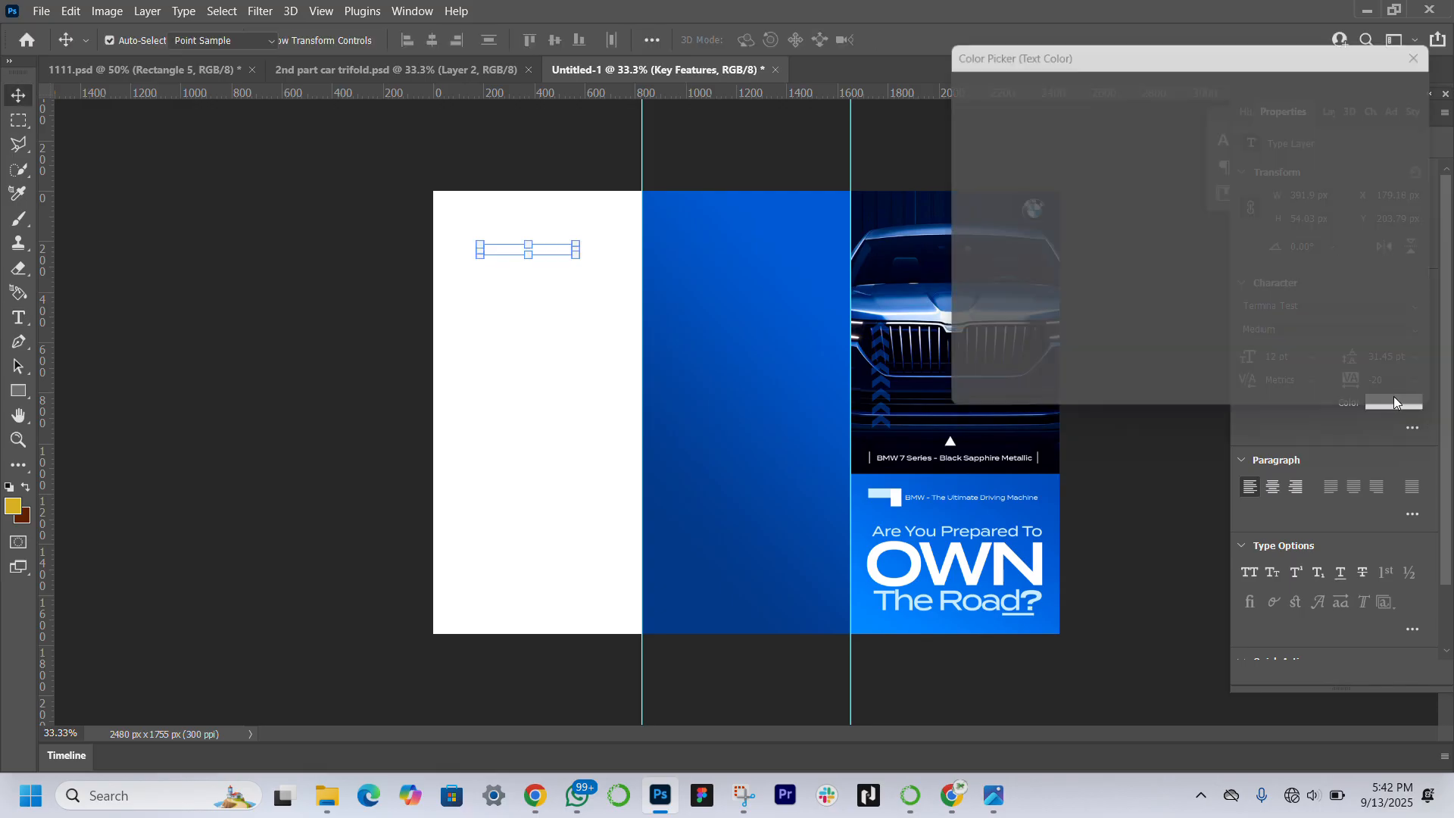
click(713, 610)
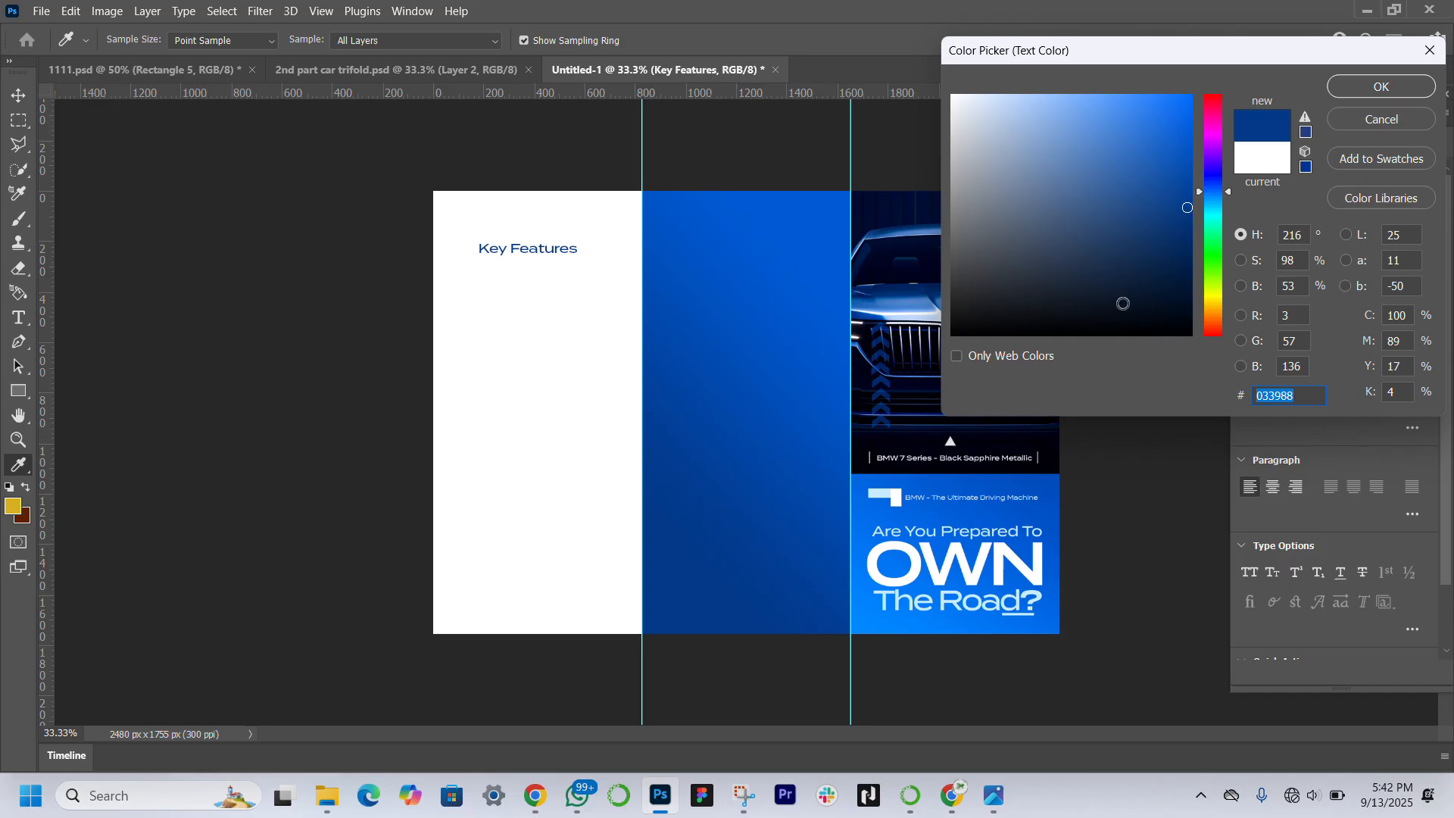
click(1372, 92)
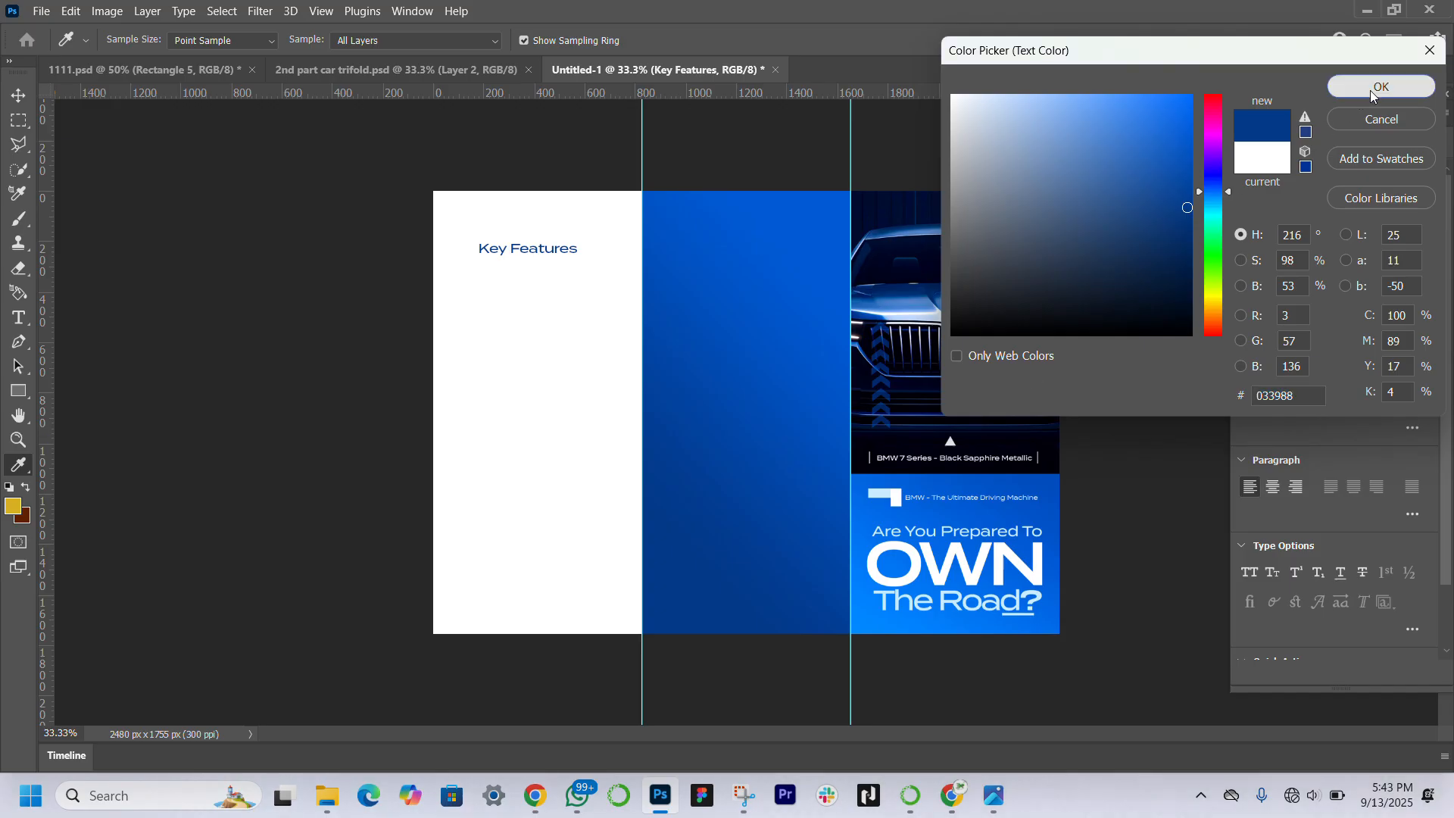
key(v)
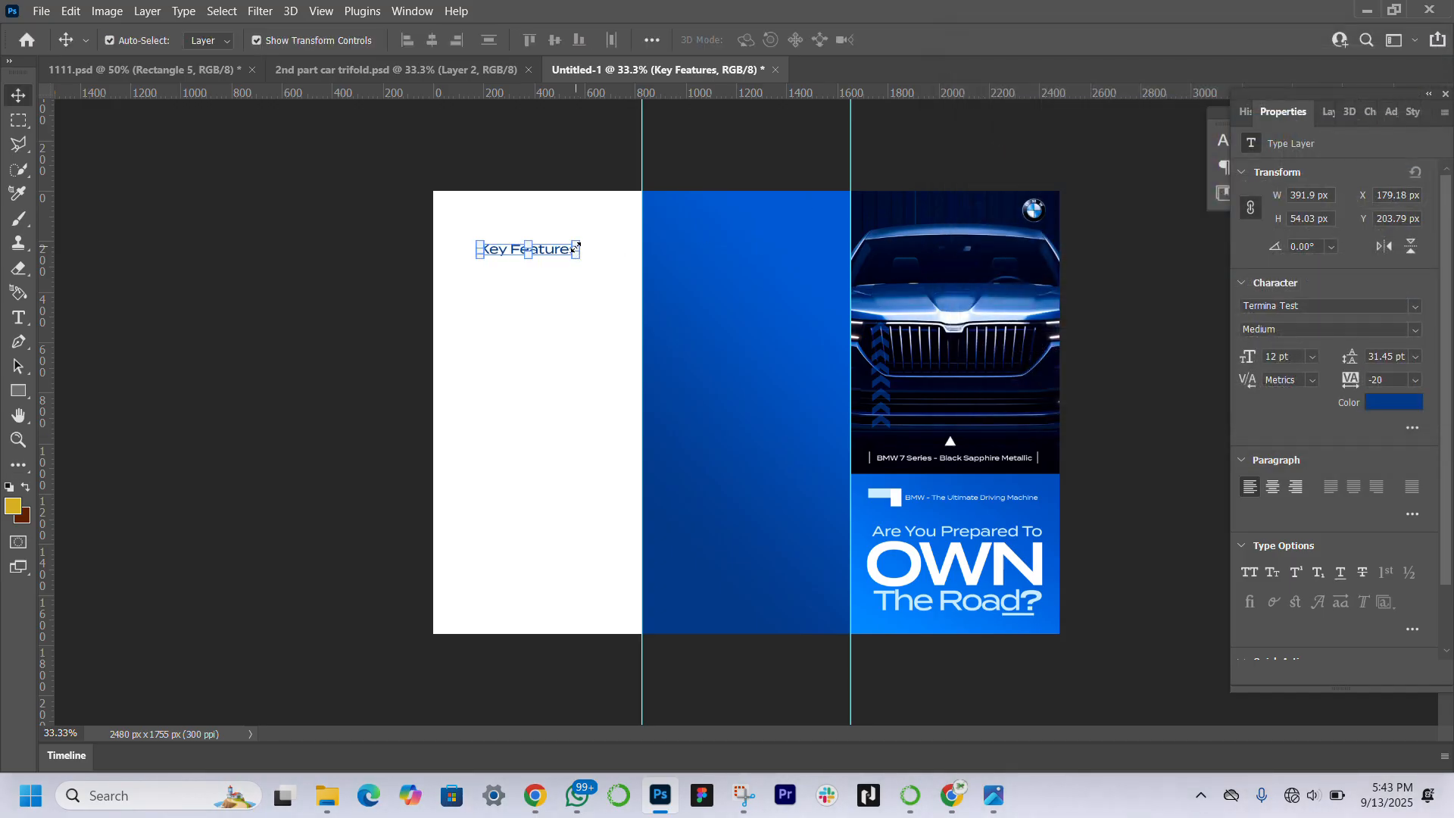
Enlarge the "Key Features" heading to about 16 pt and move it up near the top of the left panel
drag(576, 247, 609, 234)
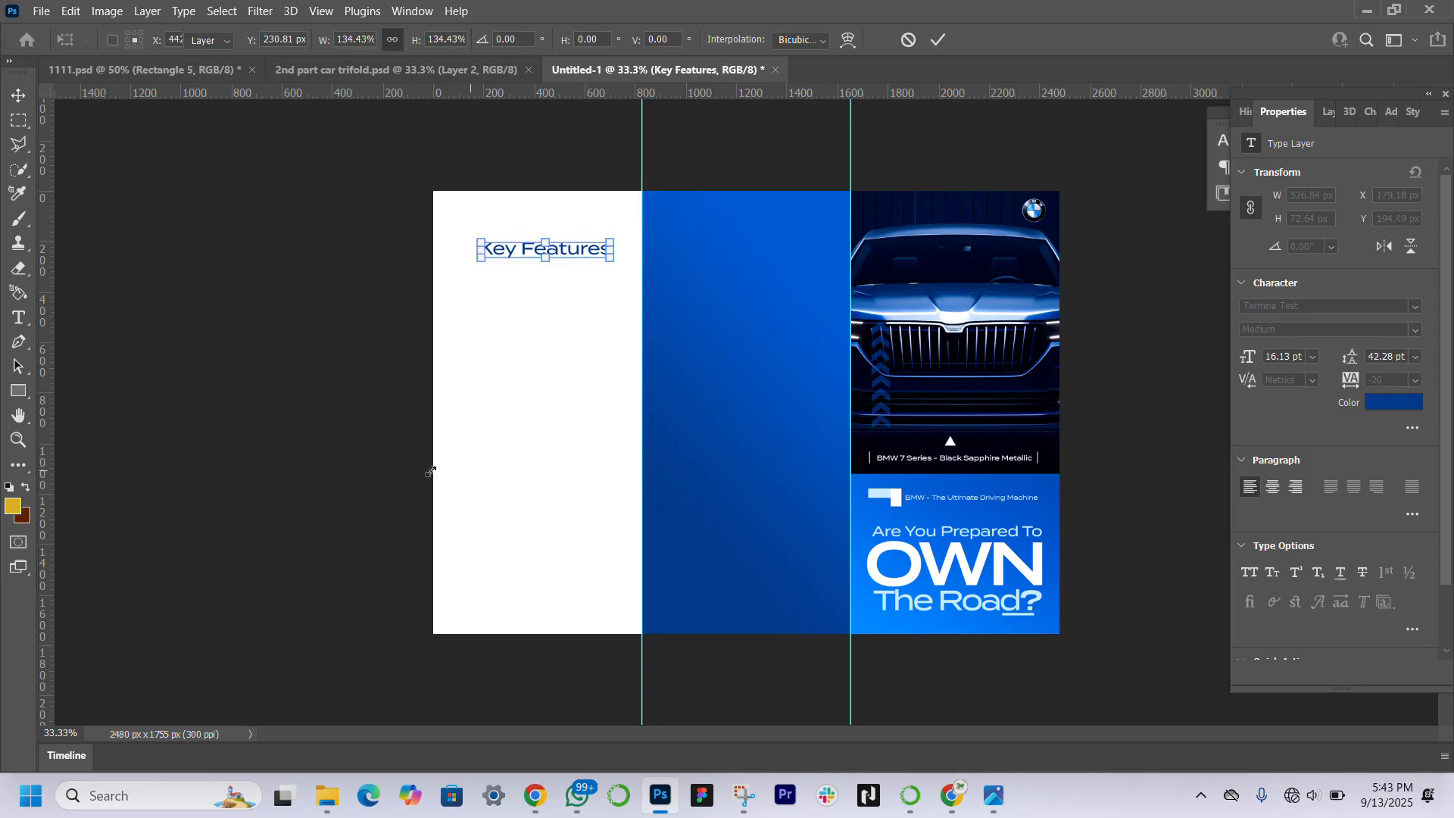
key(z)
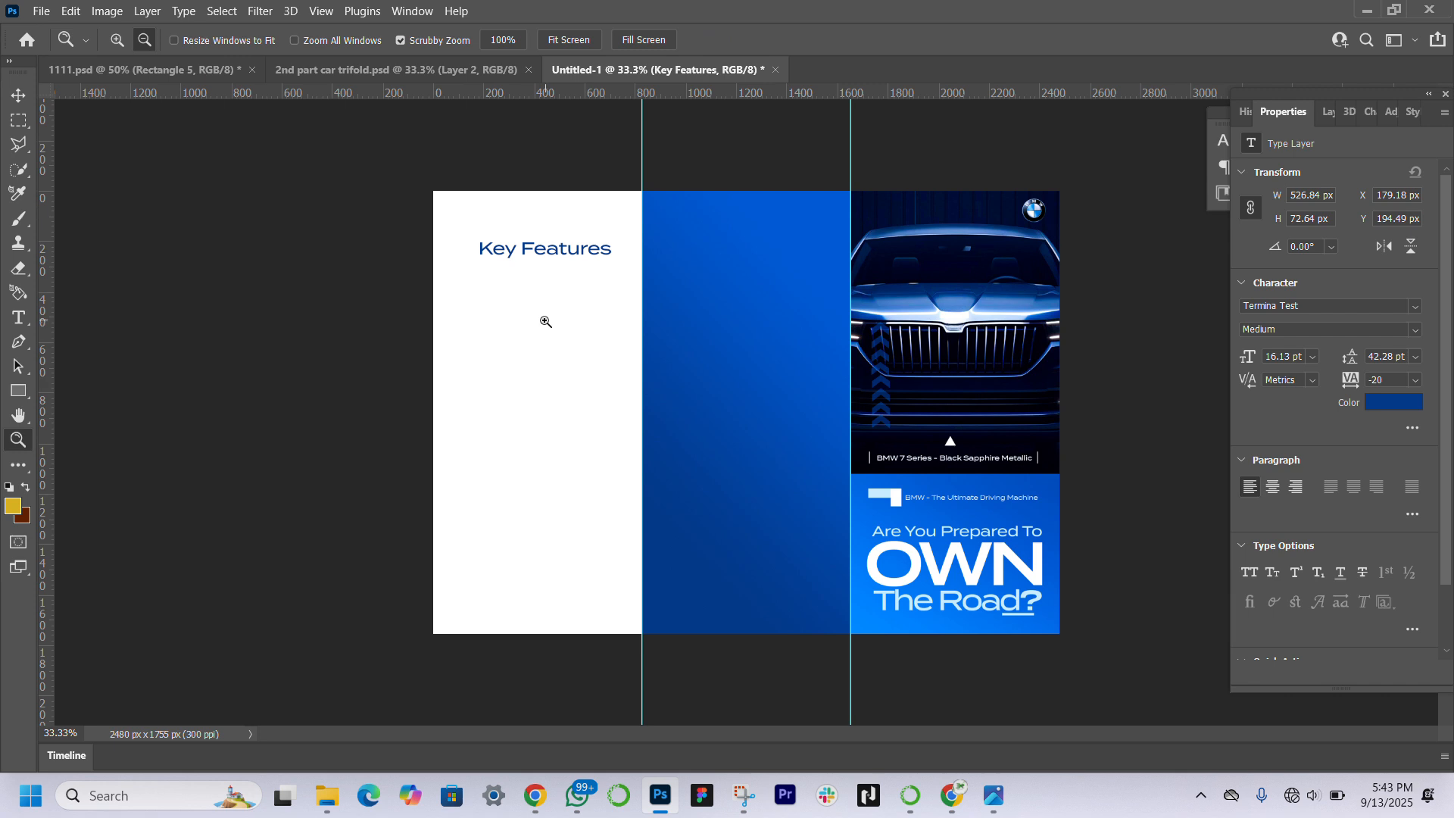
alt+click(545, 319)
scroll(545, 322, left, 1)
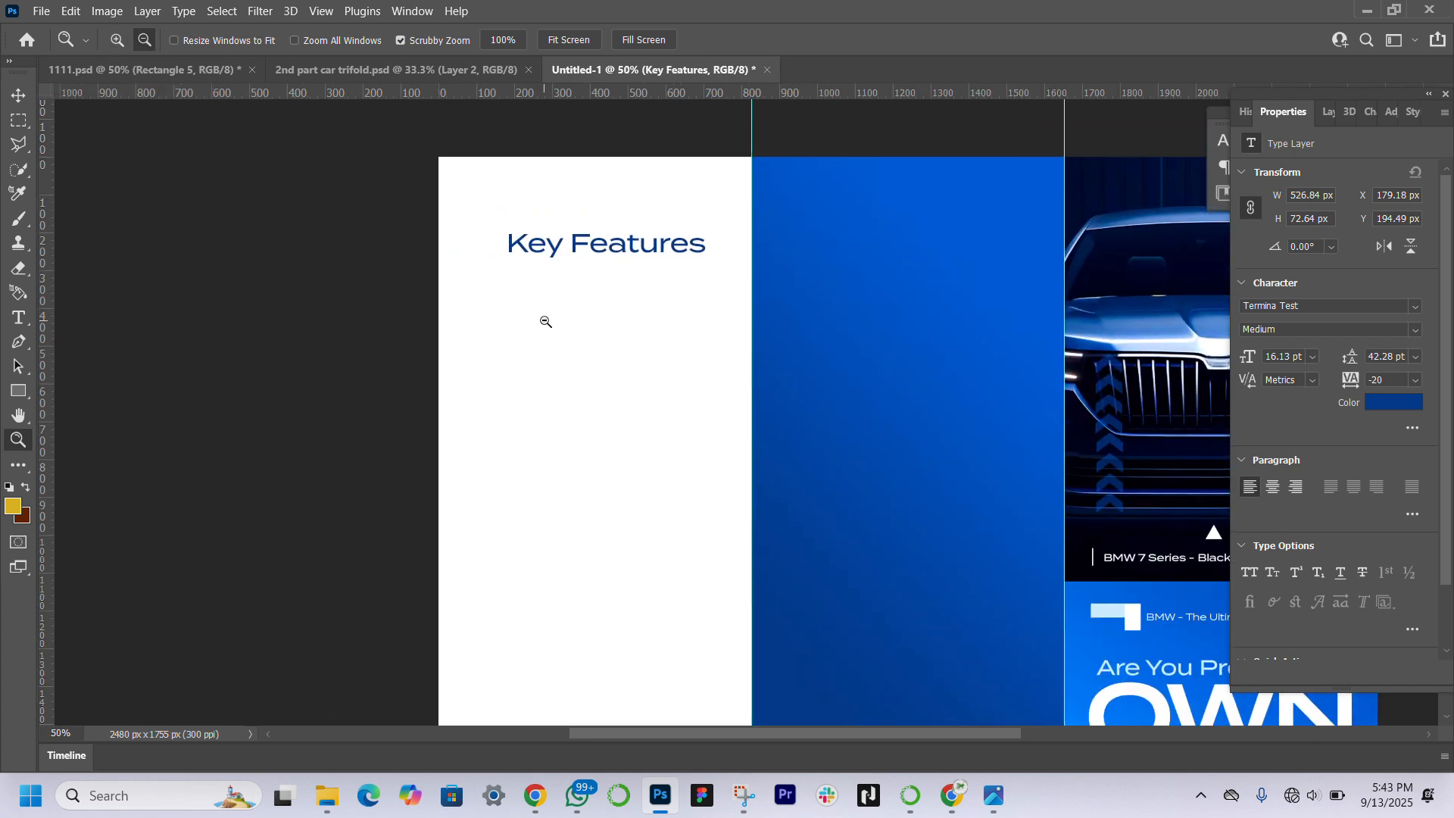
scroll(545, 322, right, 3)
click(18, 95)
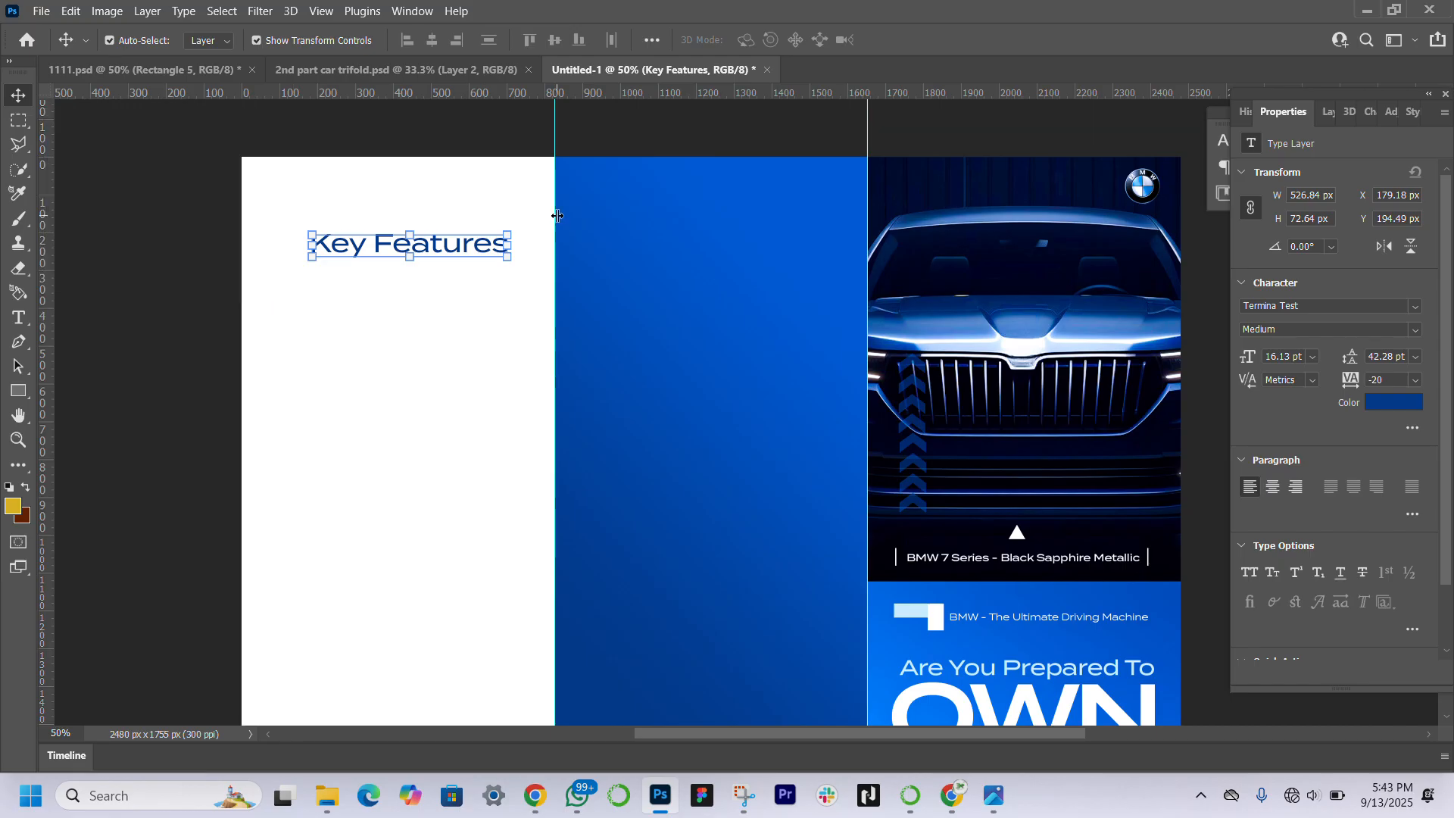
drag(466, 258, 460, 216)
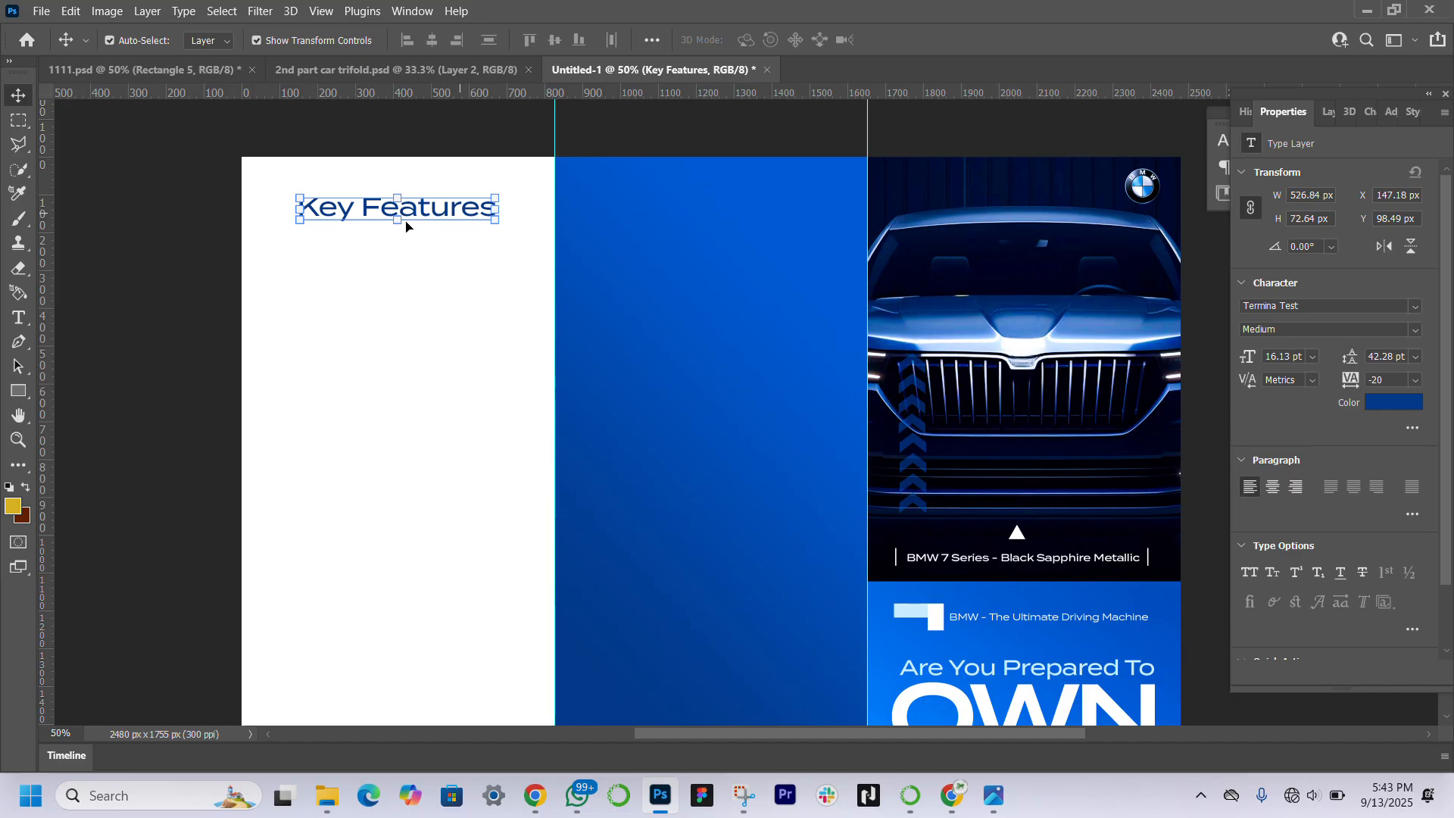
Draw a thin rectangle about 157 by 13 px under the end of the "Key Features" heading
click(18, 391)
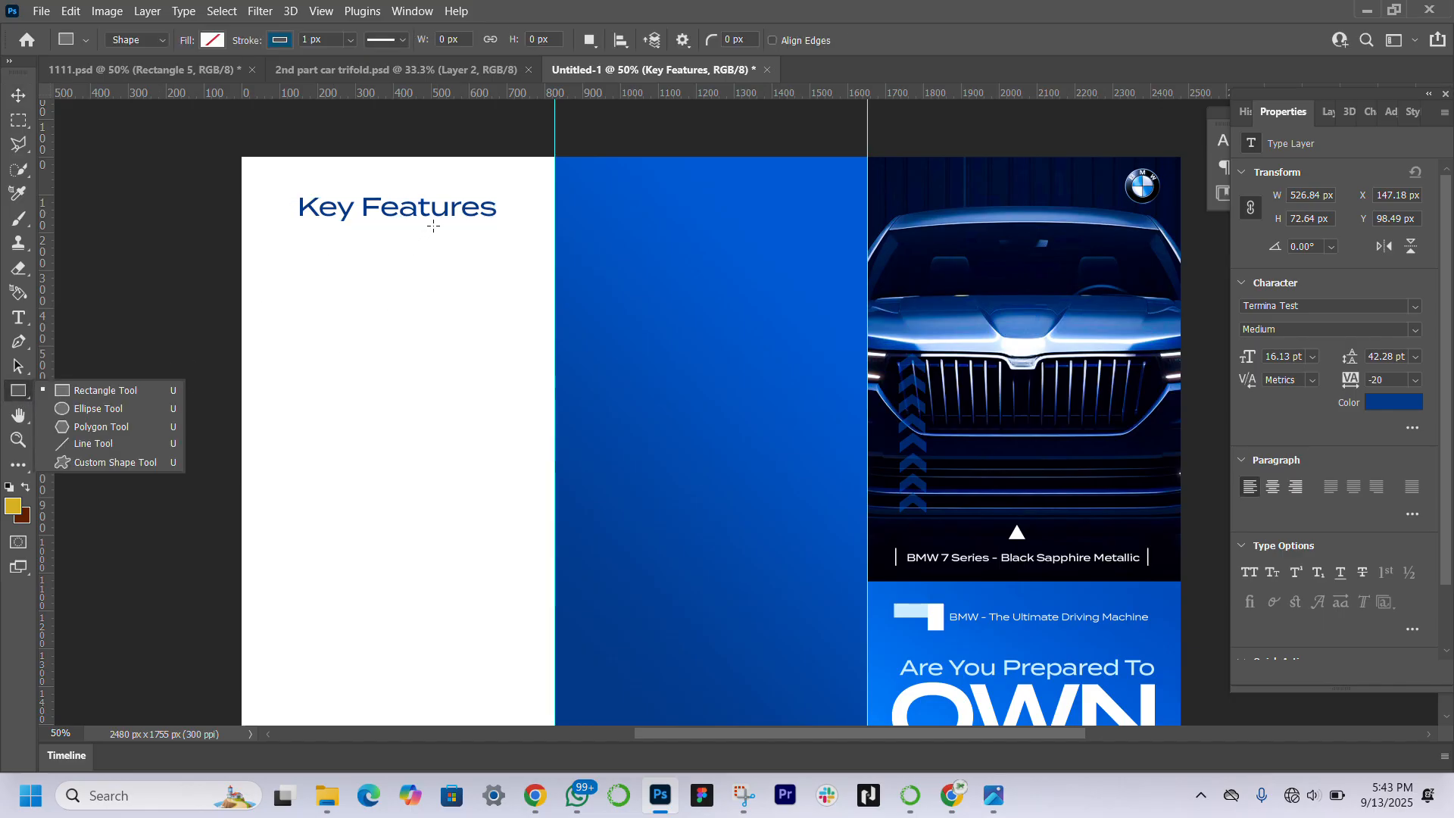
drag(433, 225, 491, 229)
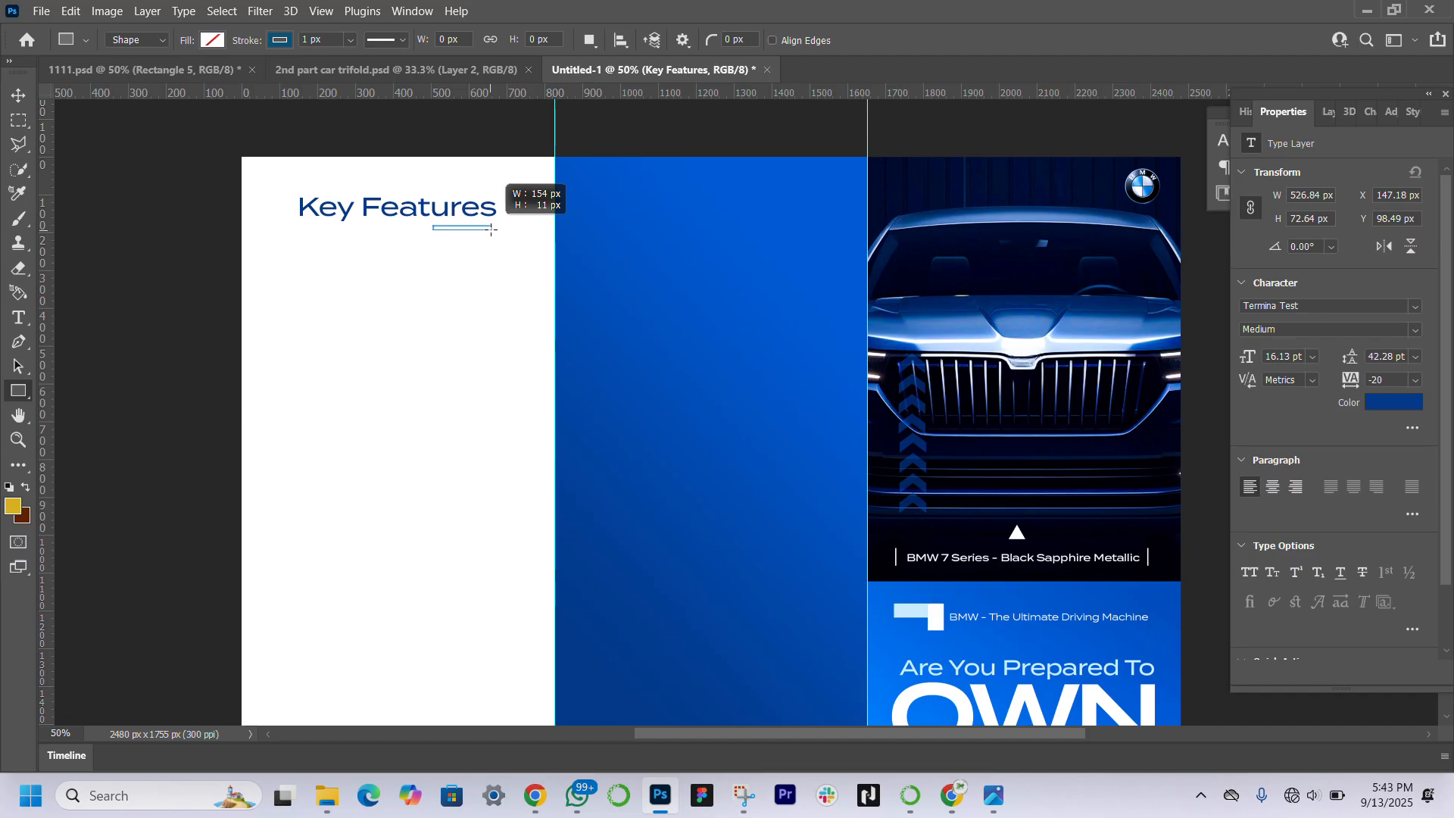
drag(491, 229, 493, 229)
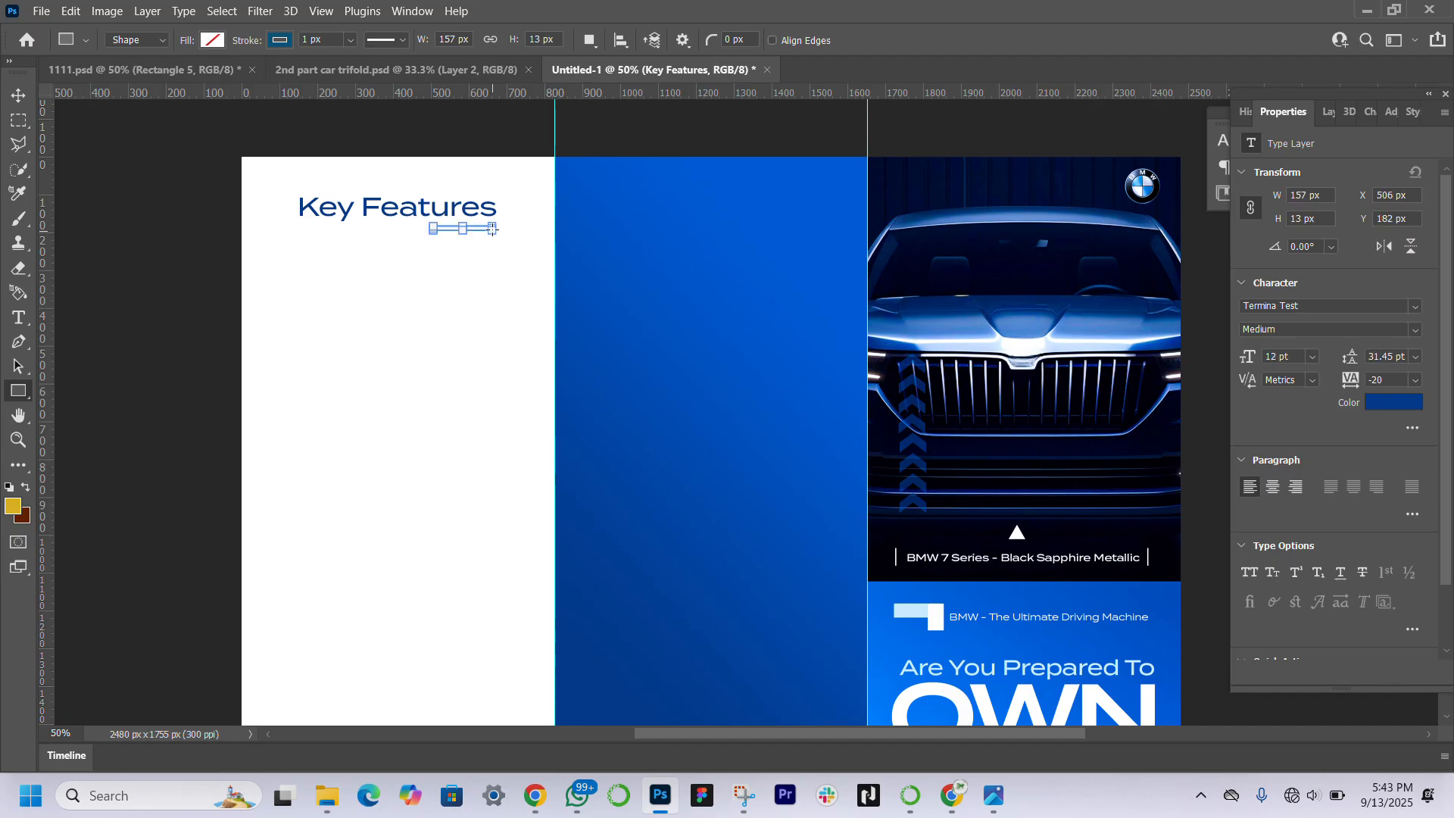
click(19, 94)
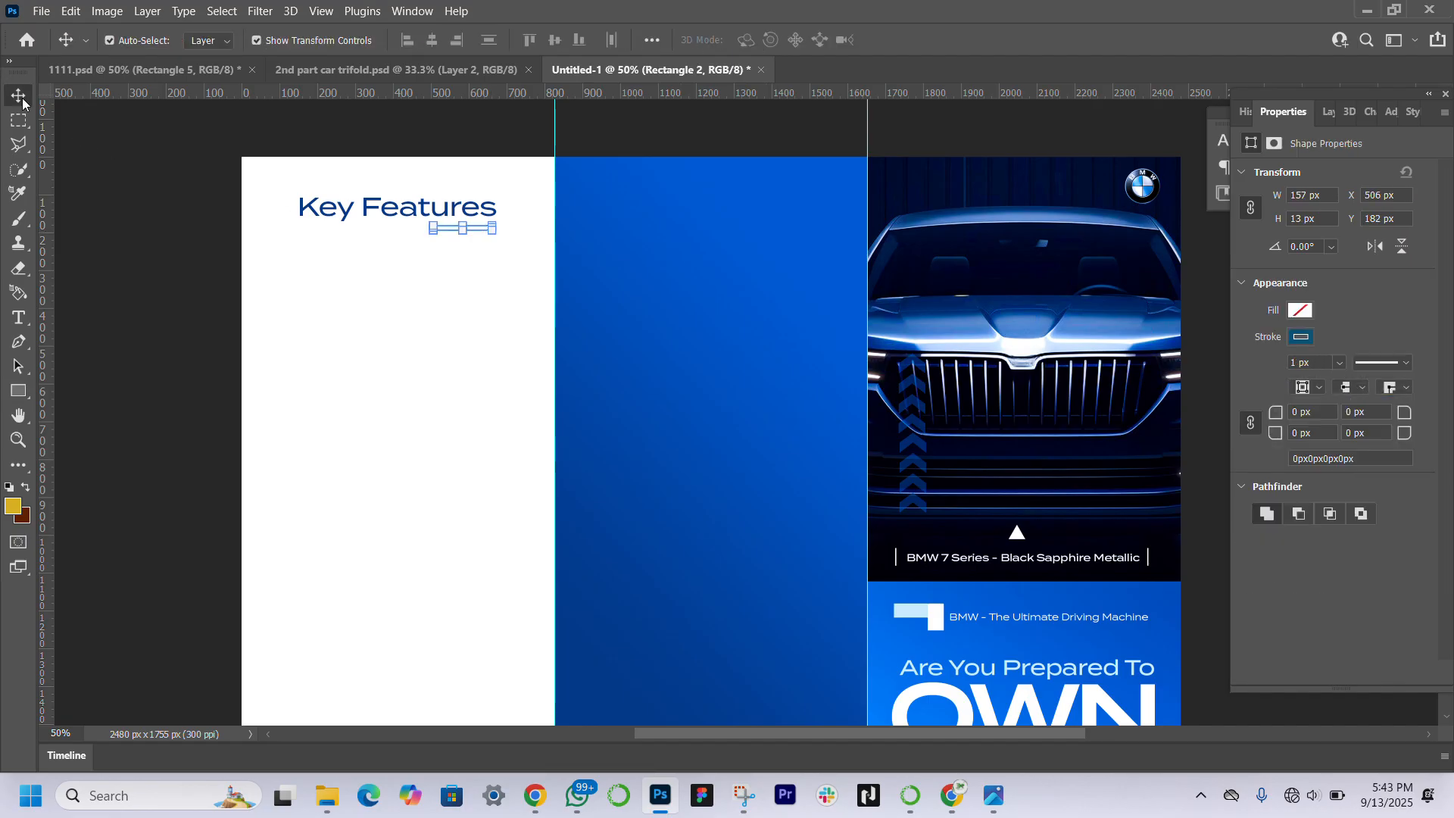
Fill the thin underline rectangle with the recently used dark blue and shift it slightly up towards the heading
click(1306, 342)
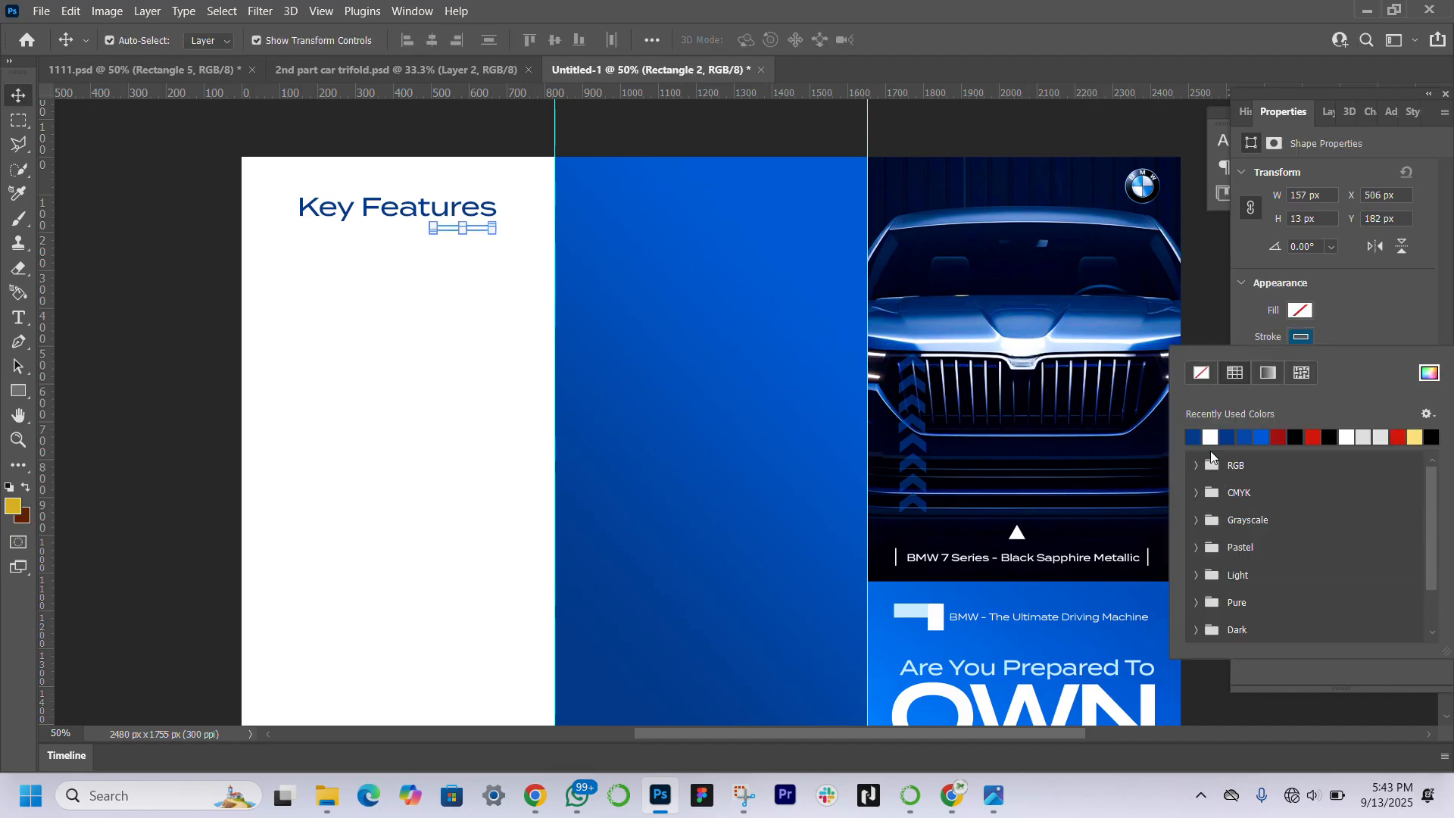
click(1293, 315)
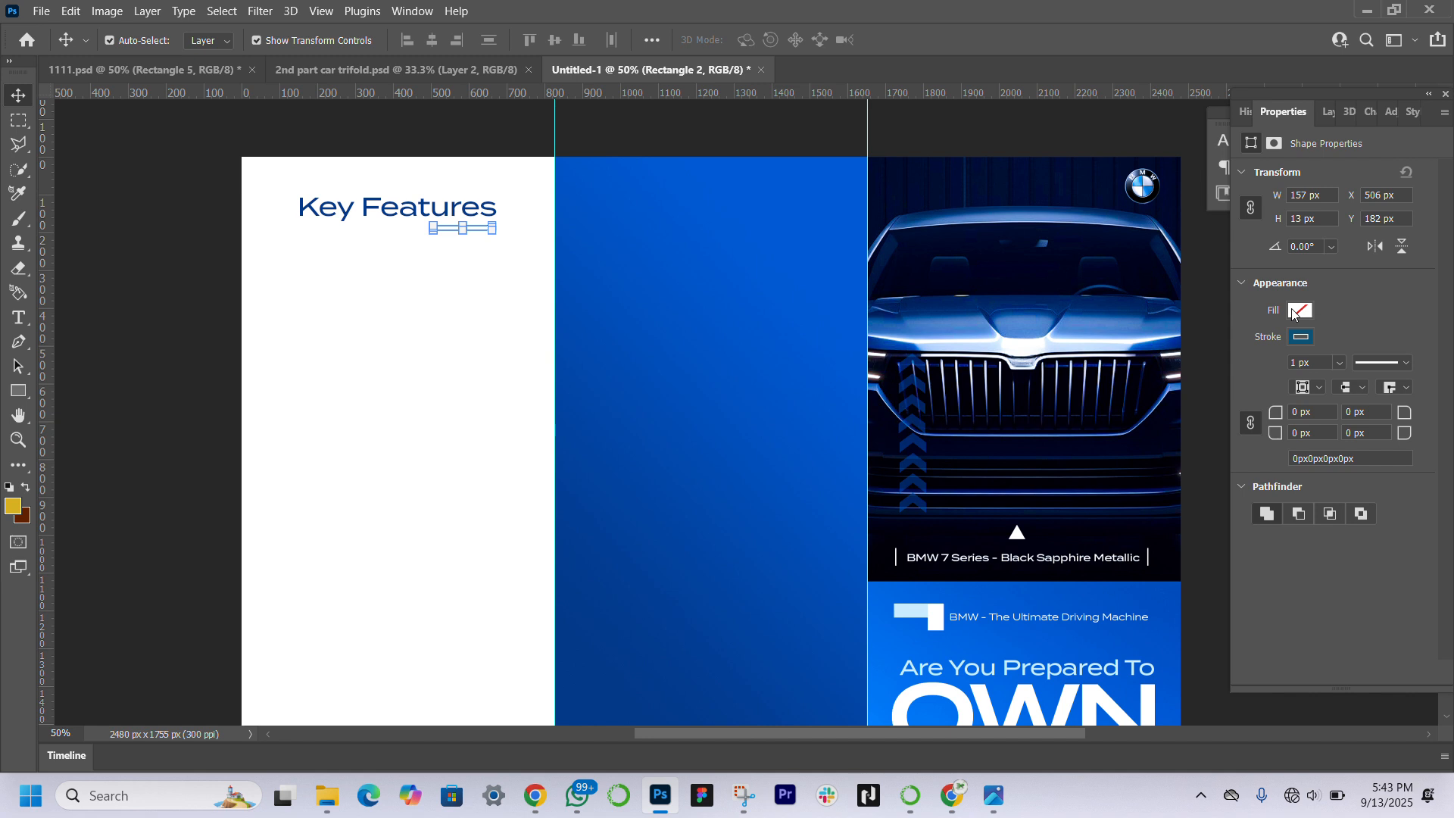
click(1294, 312)
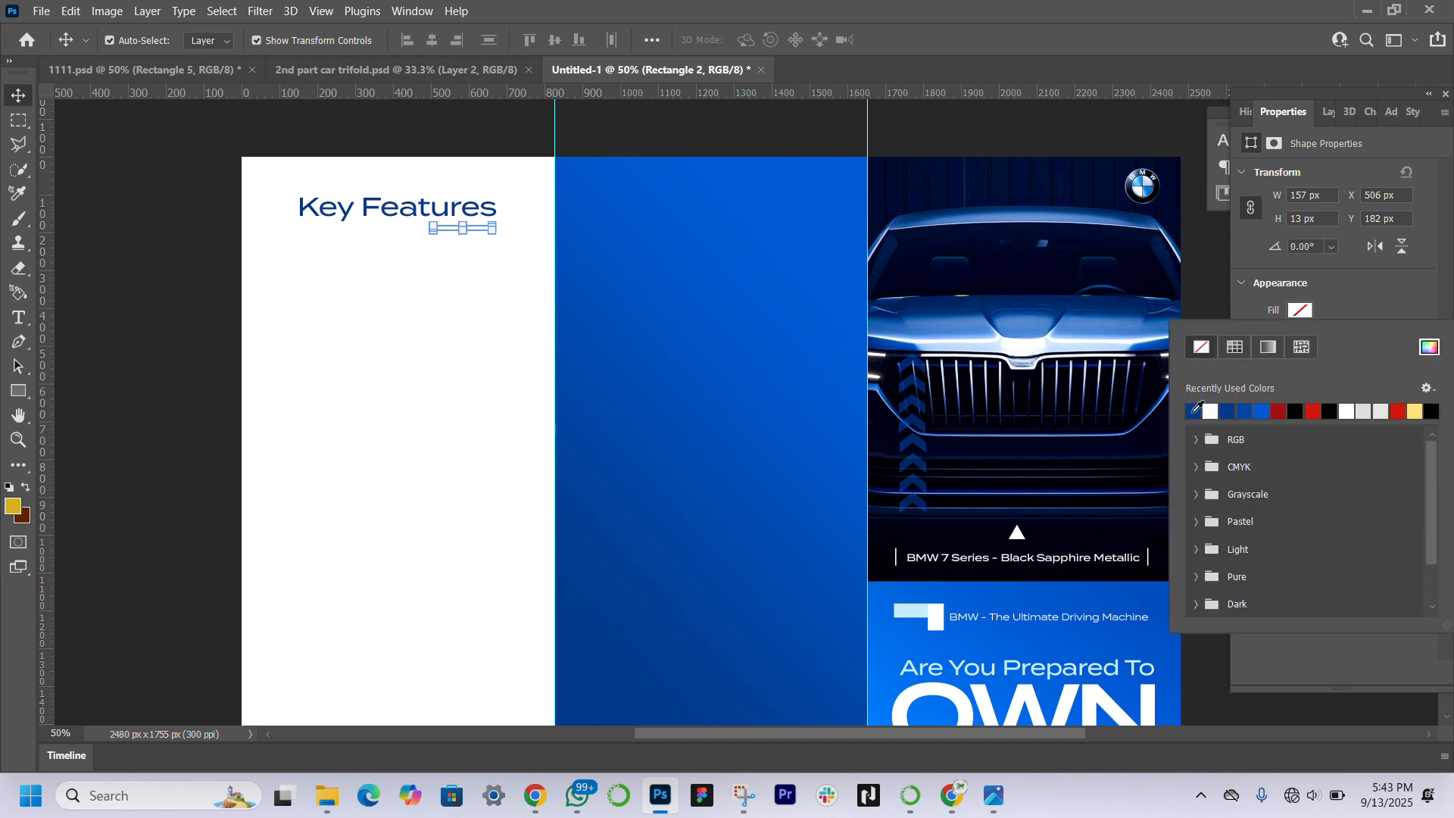
click(1193, 411)
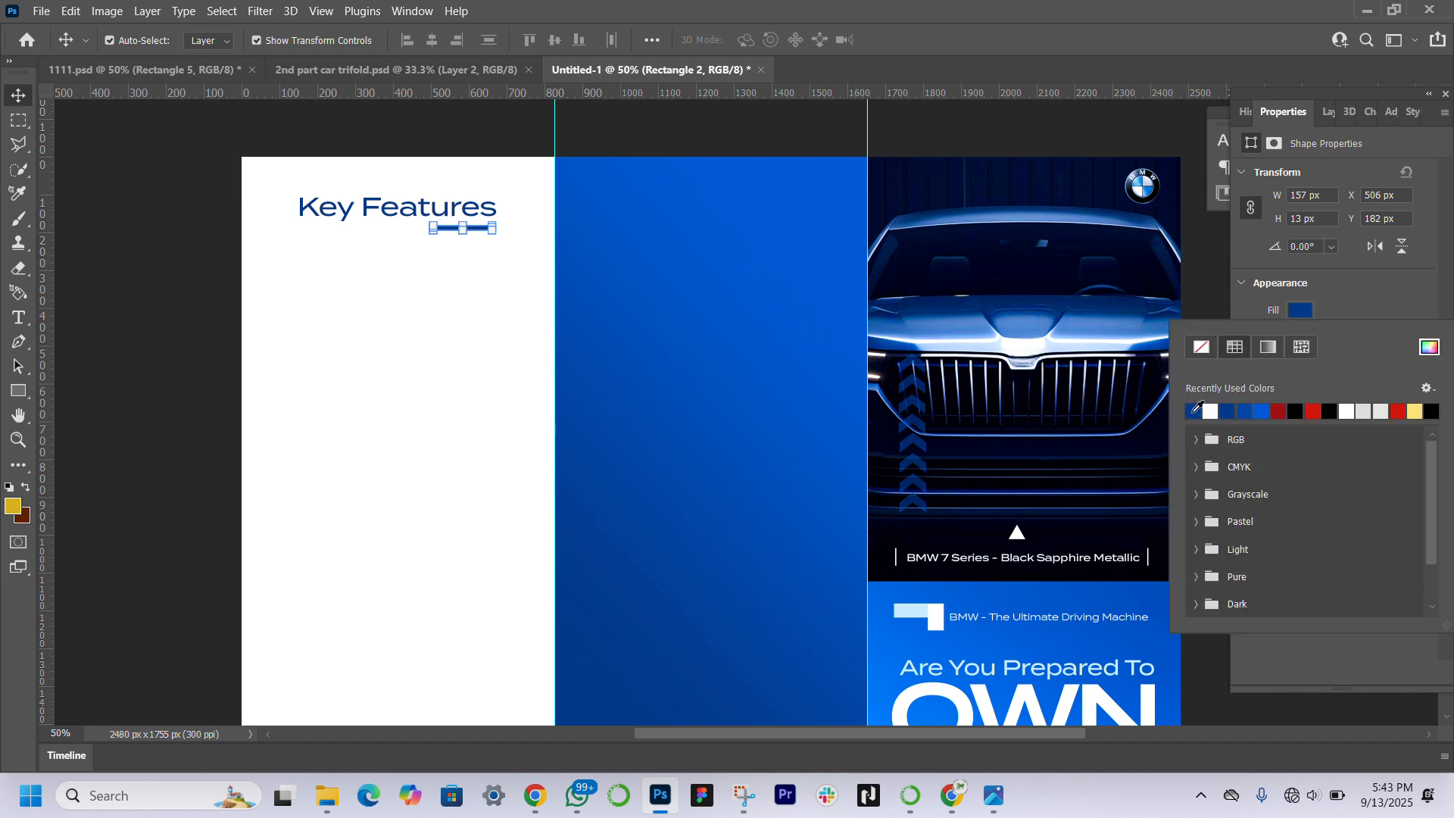
click(84, 506)
drag(462, 227, 462, 224)
Set the "Key Features" heading's font weight to Demi and deselect it
click(357, 220)
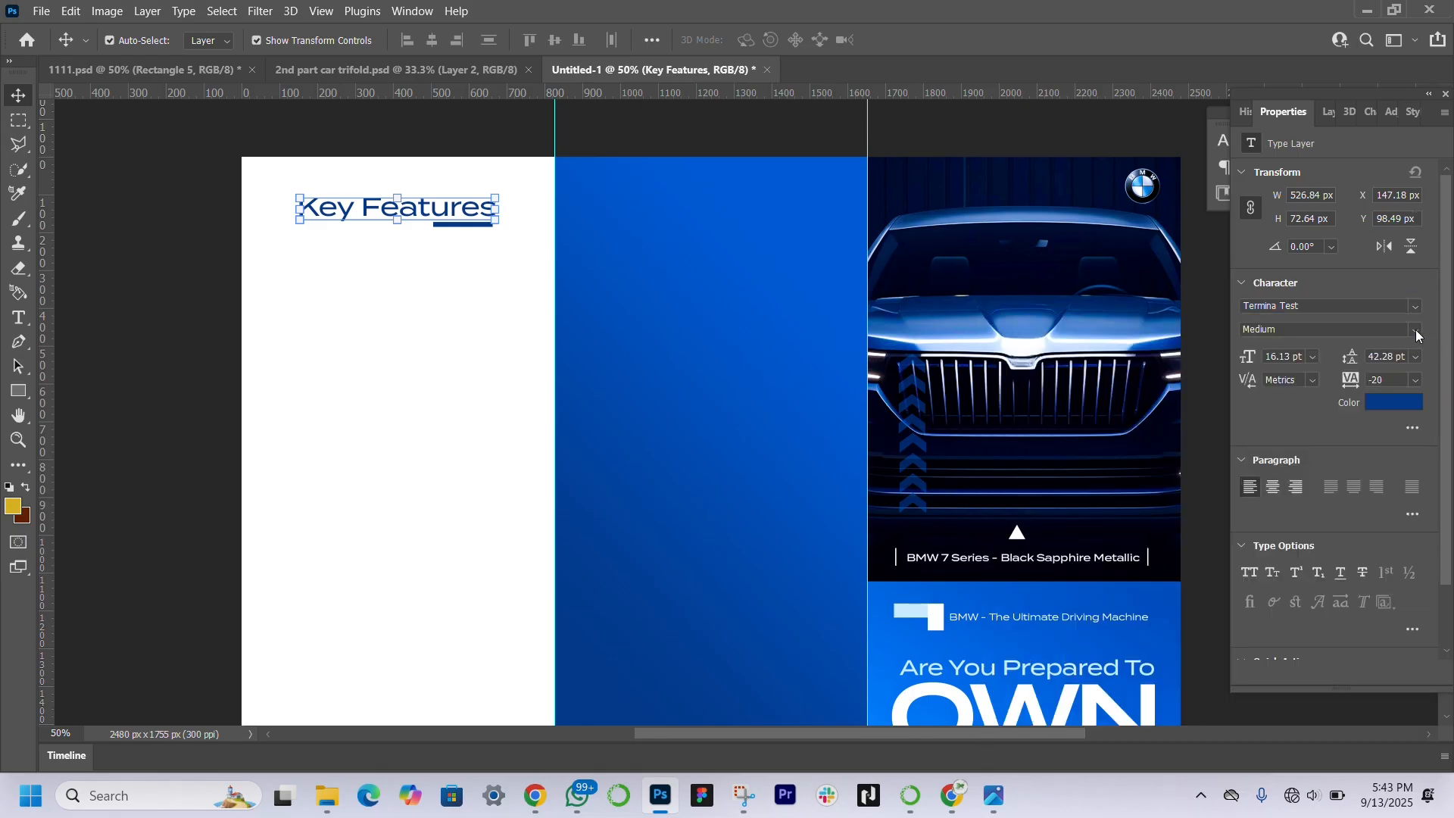
click(1329, 330)
click(1280, 416)
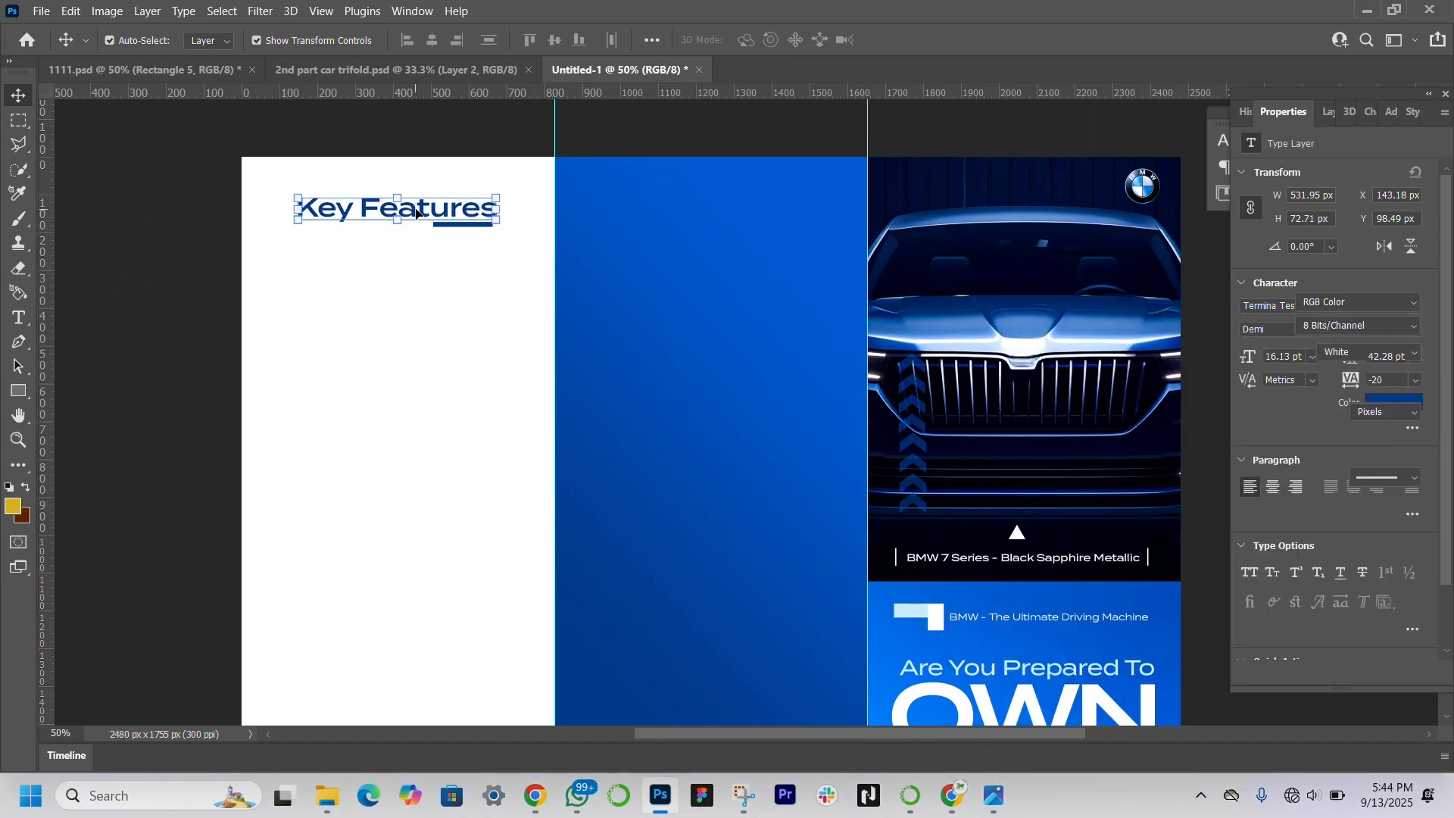
click(200, 348)
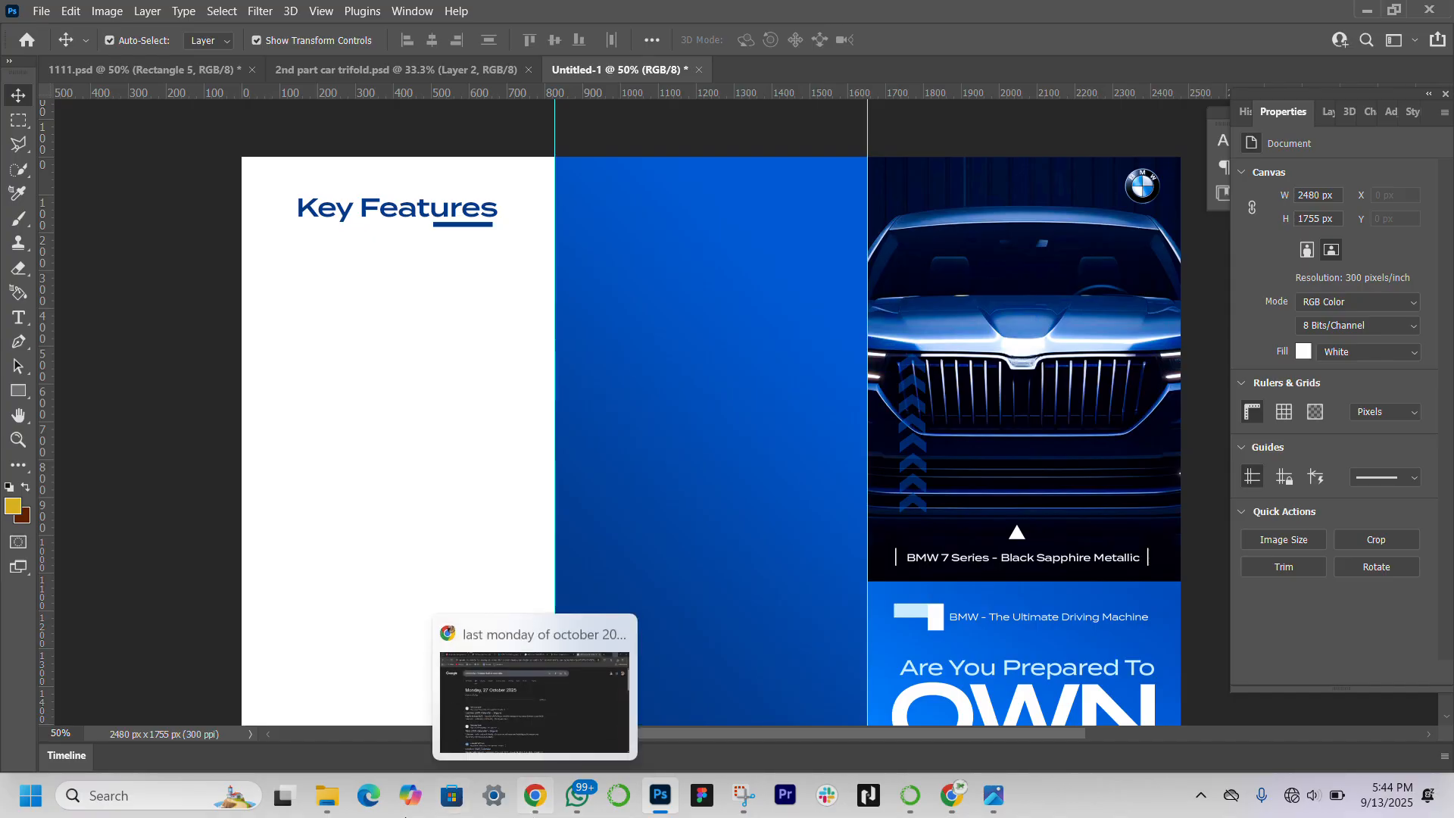
Place the car feature list image from Downloads, scaled to about 650 by 469 px, beneath the "Key Features" heading
click(220, 708)
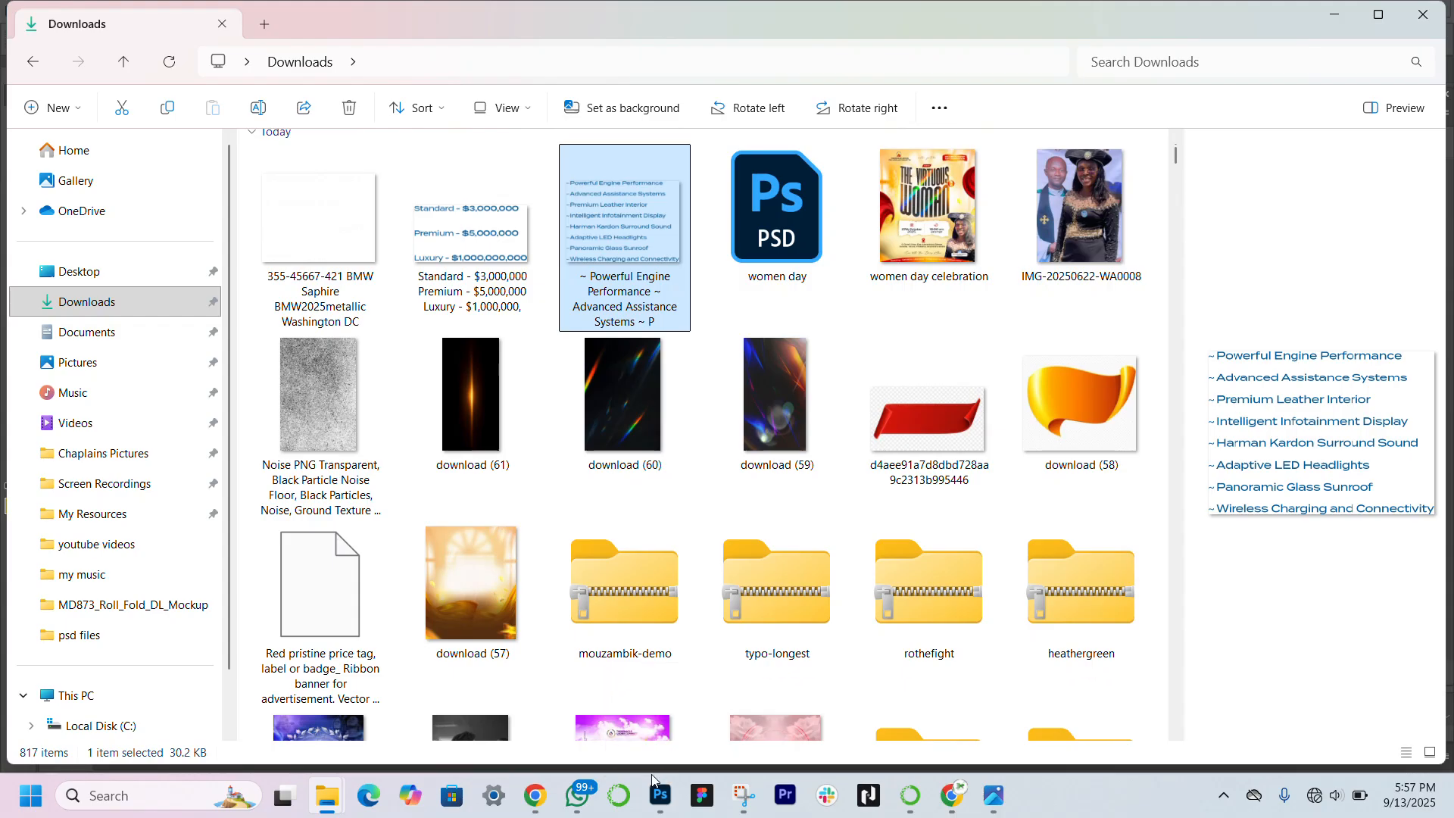
click(657, 791)
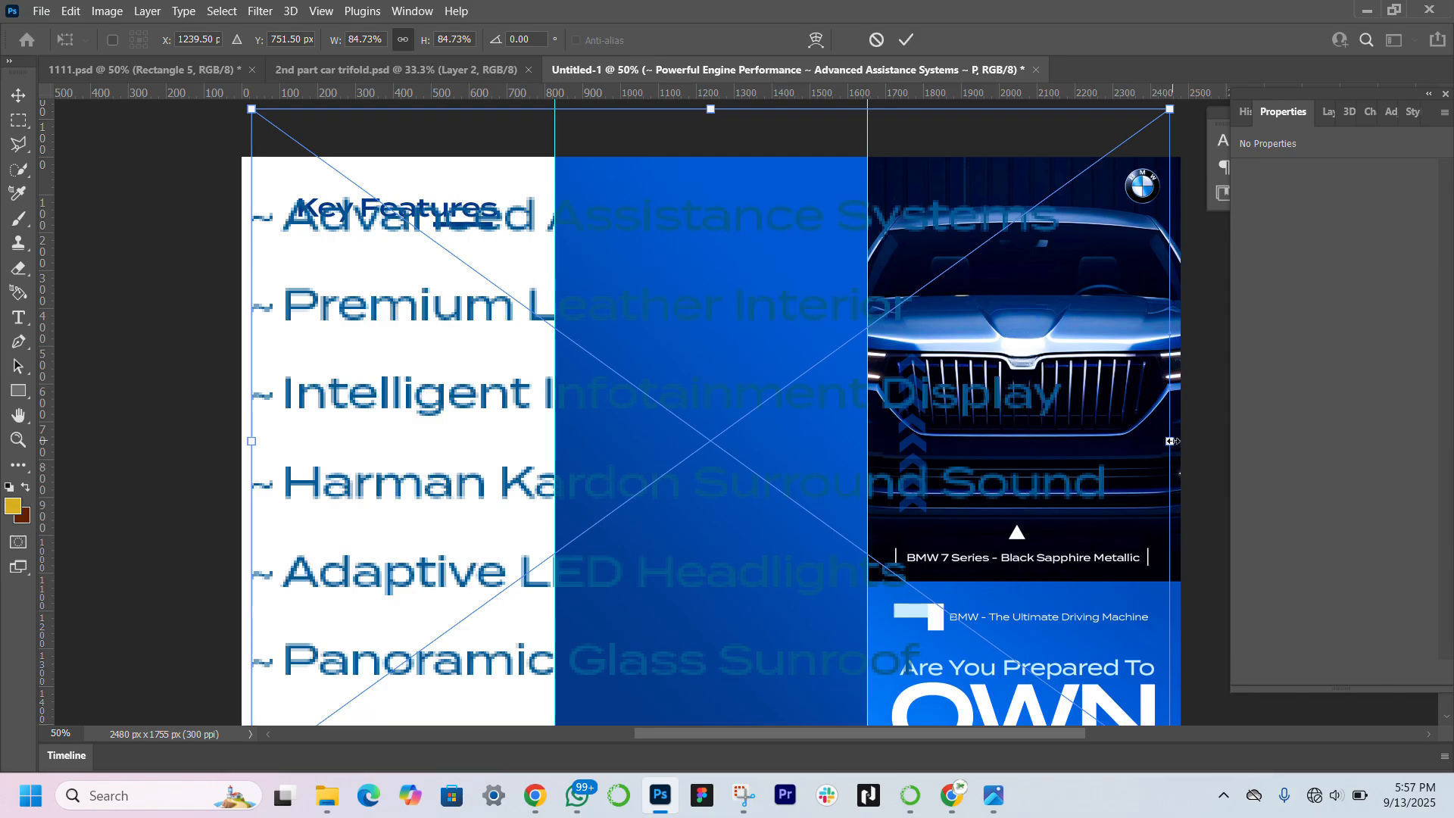
drag(1170, 441, 419, 362)
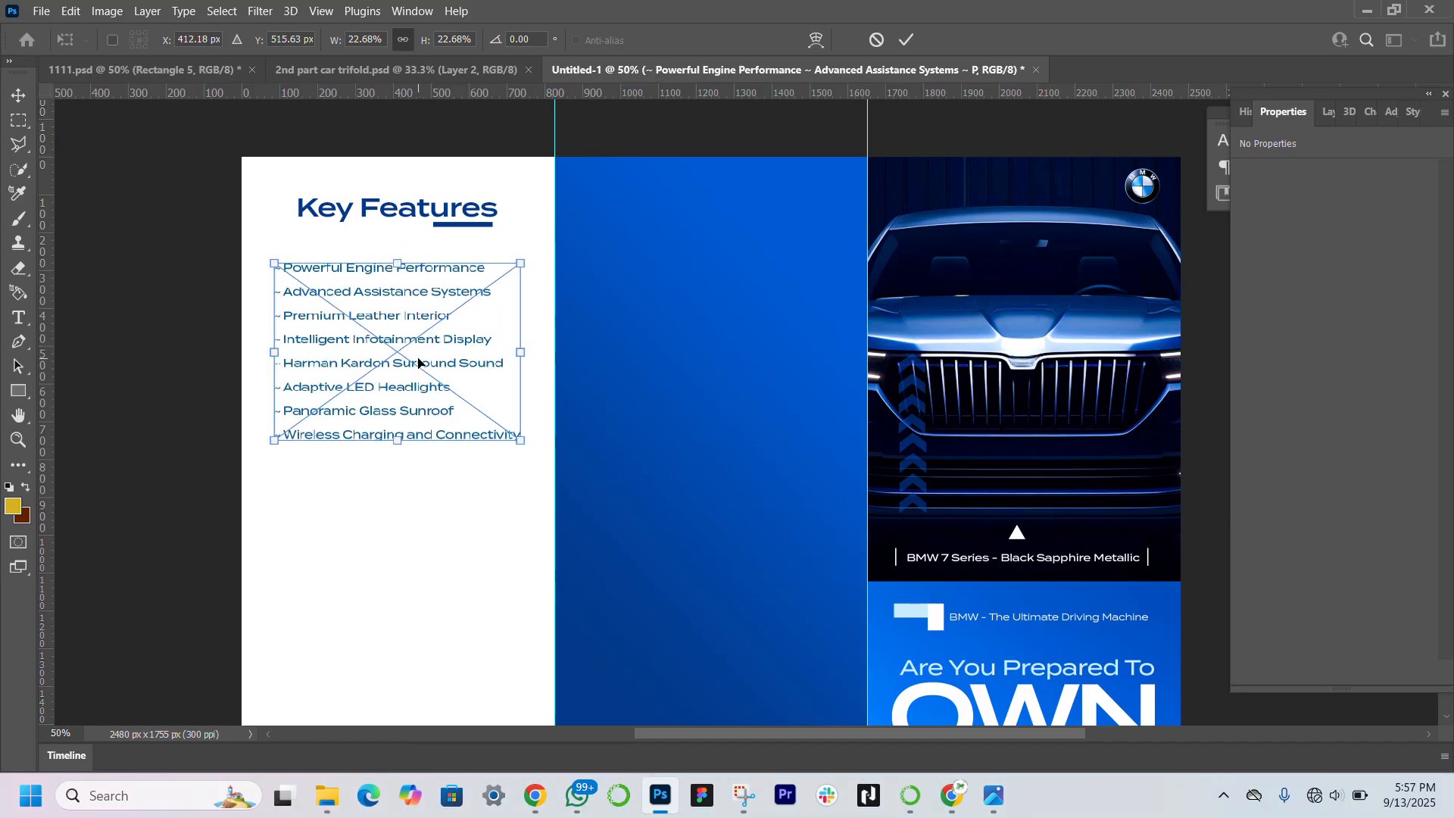
key(Return)
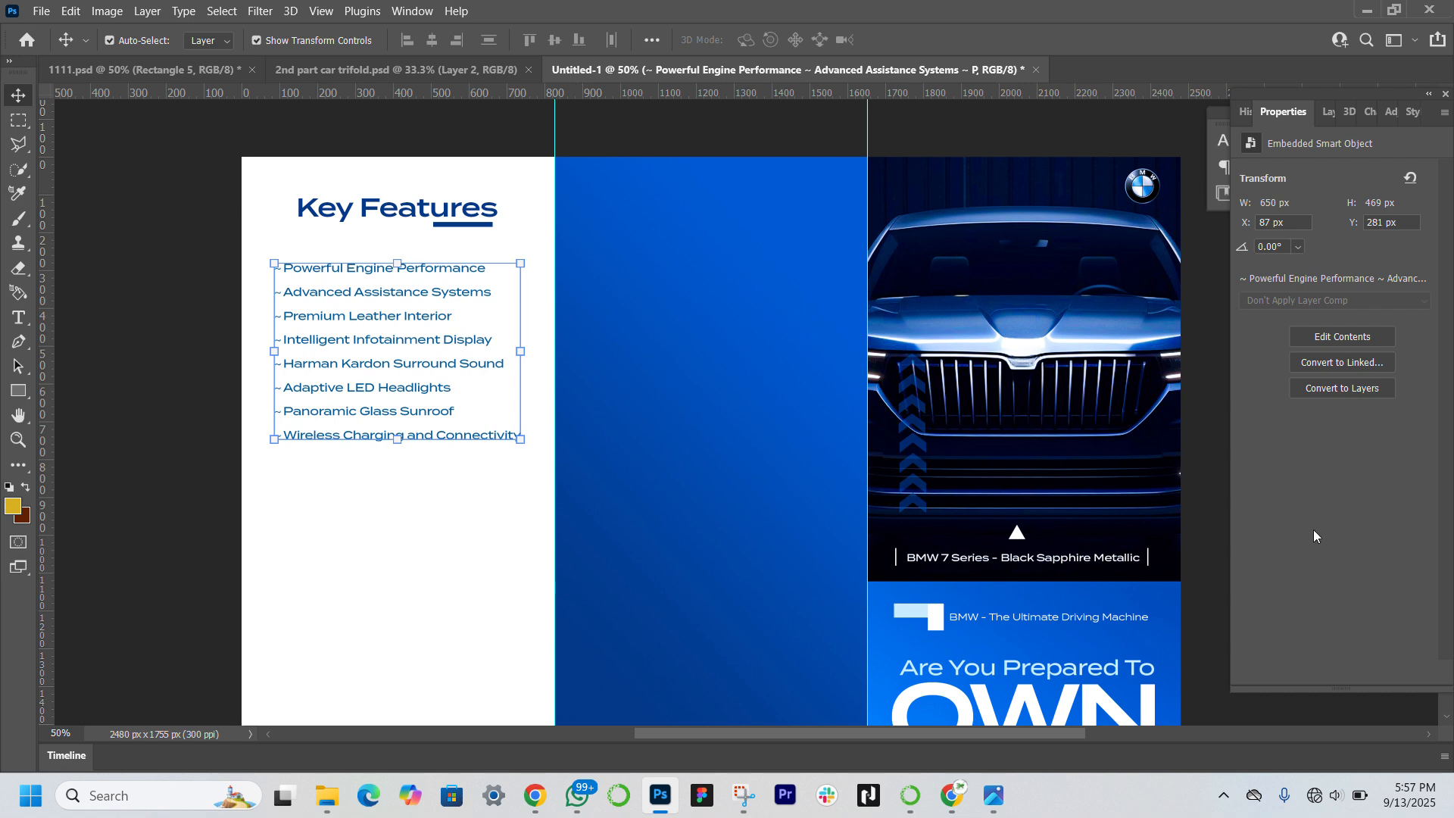
Apply a Color Overlay in dark blue #033988, sampled from the heading's underline, to the feature list
click(1331, 113)
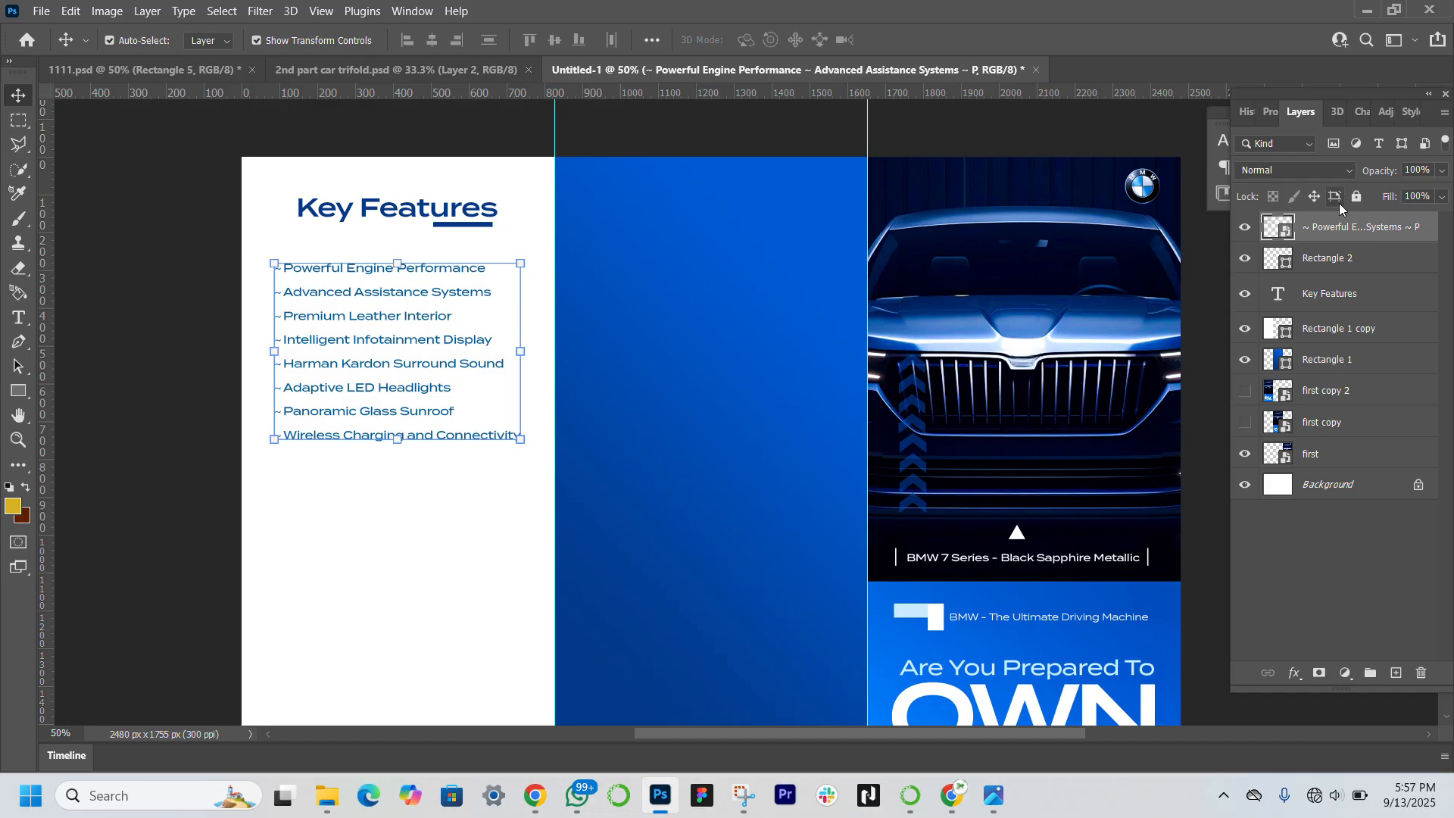
click(1296, 673)
click(1347, 600)
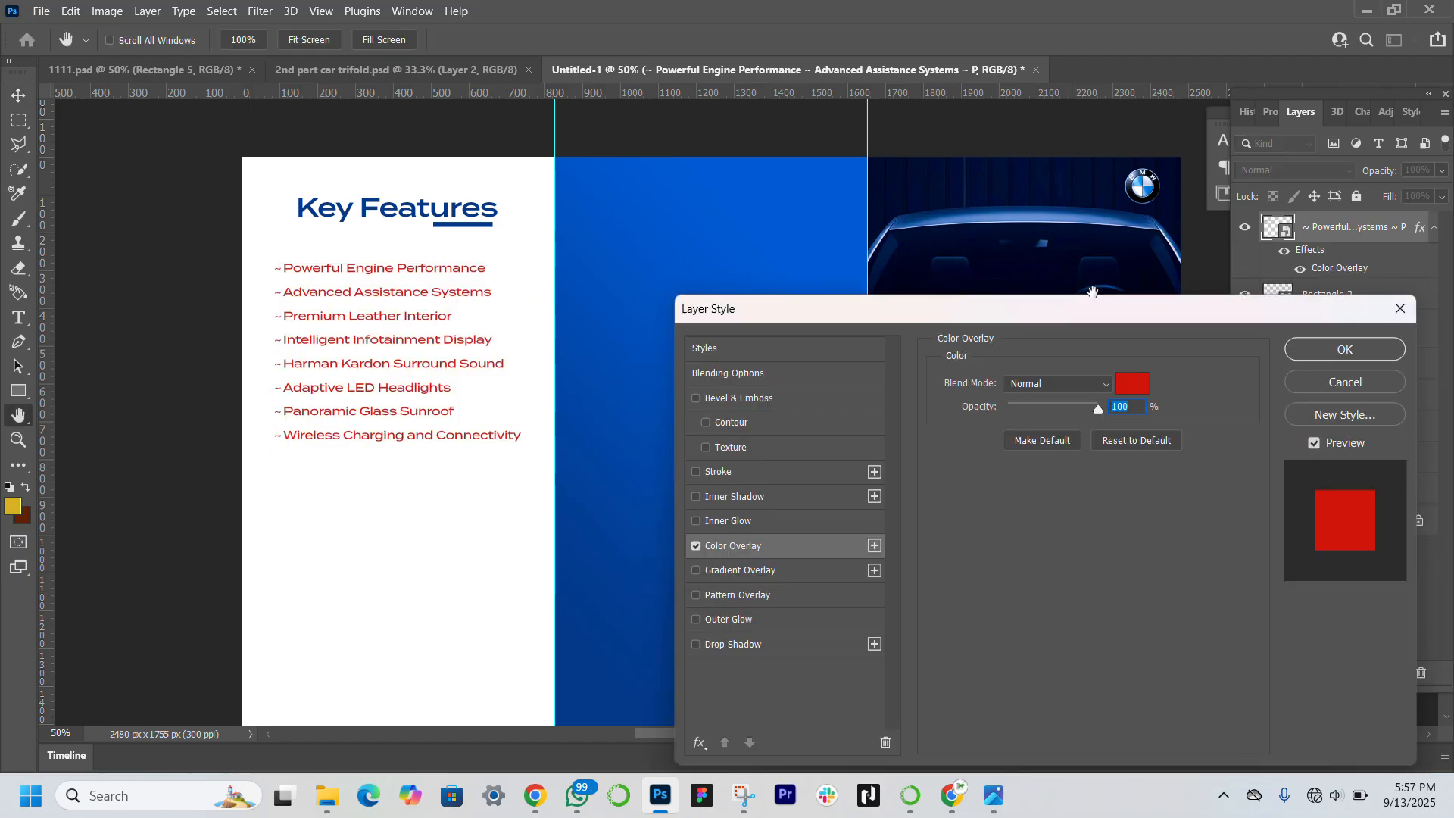
click(1132, 383)
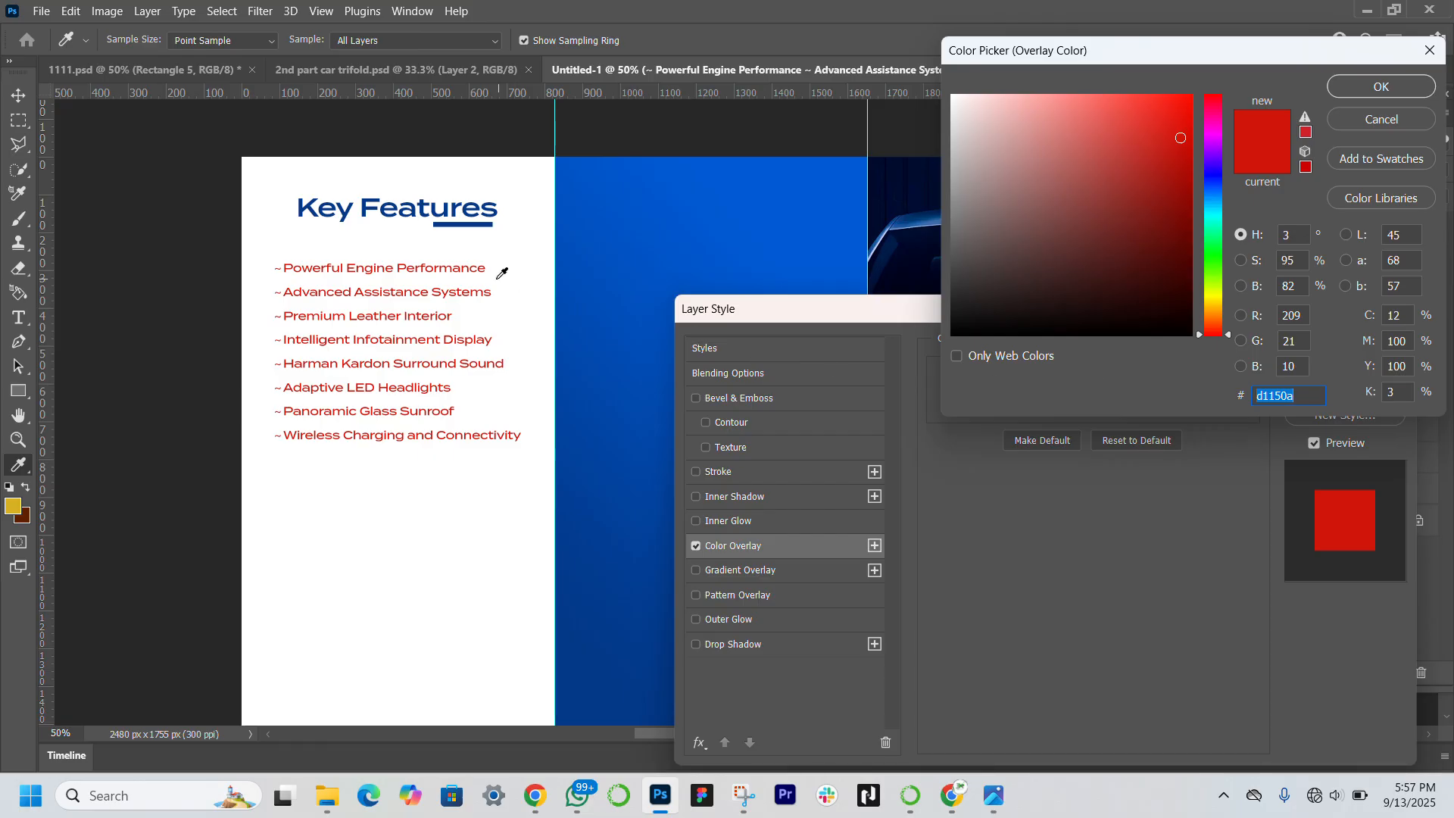
click(467, 222)
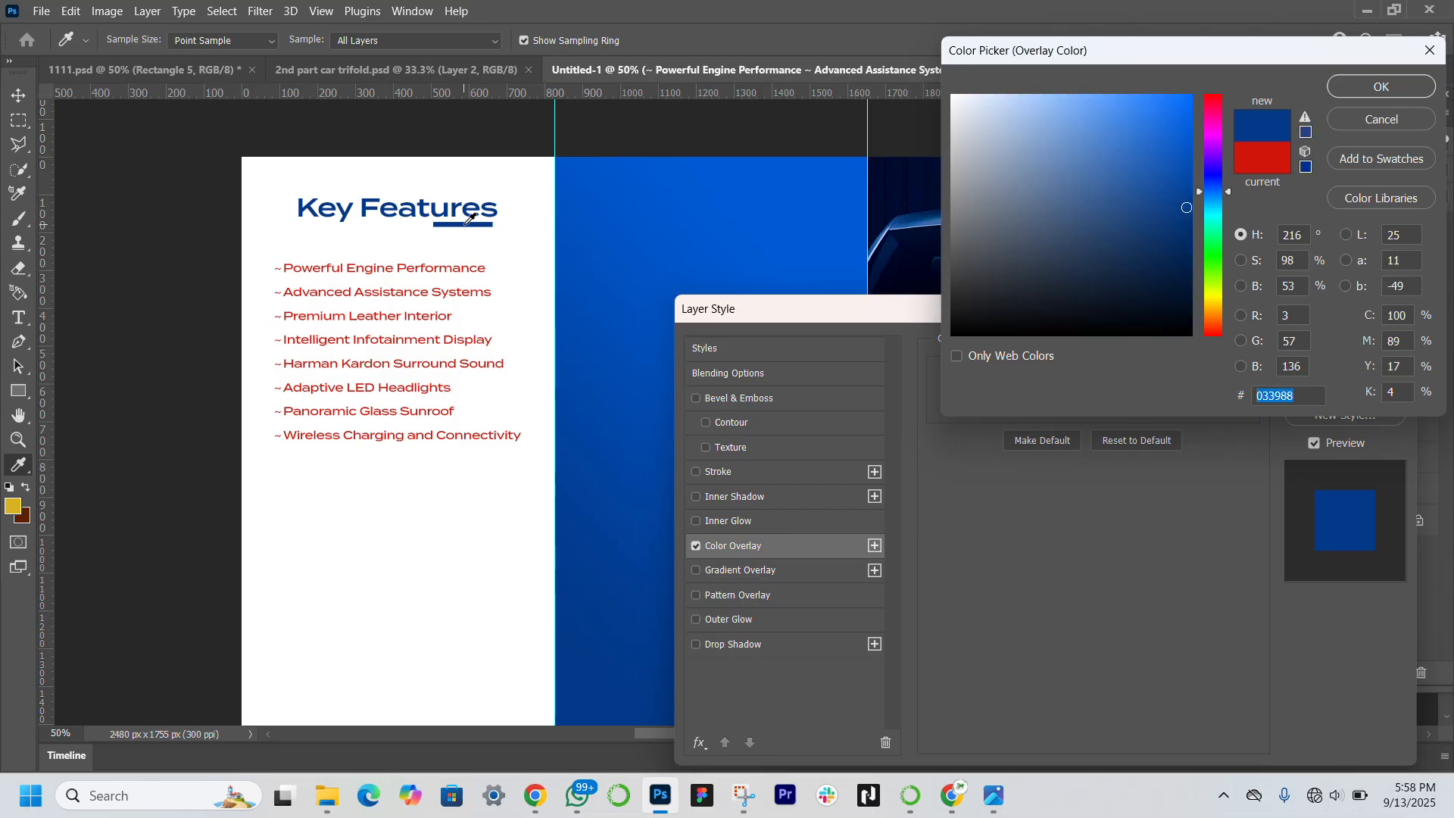
key(Return)
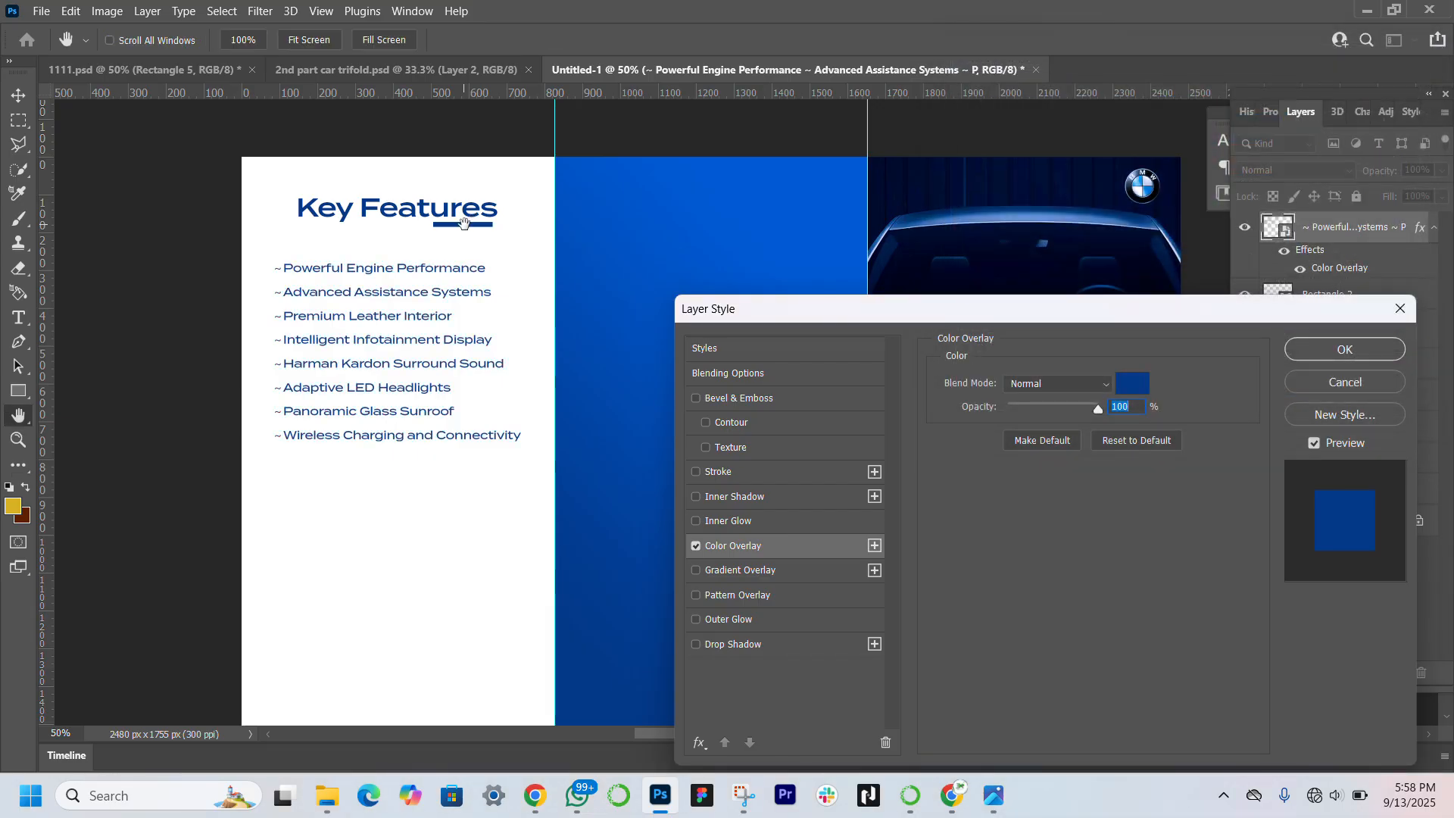
key(Return)
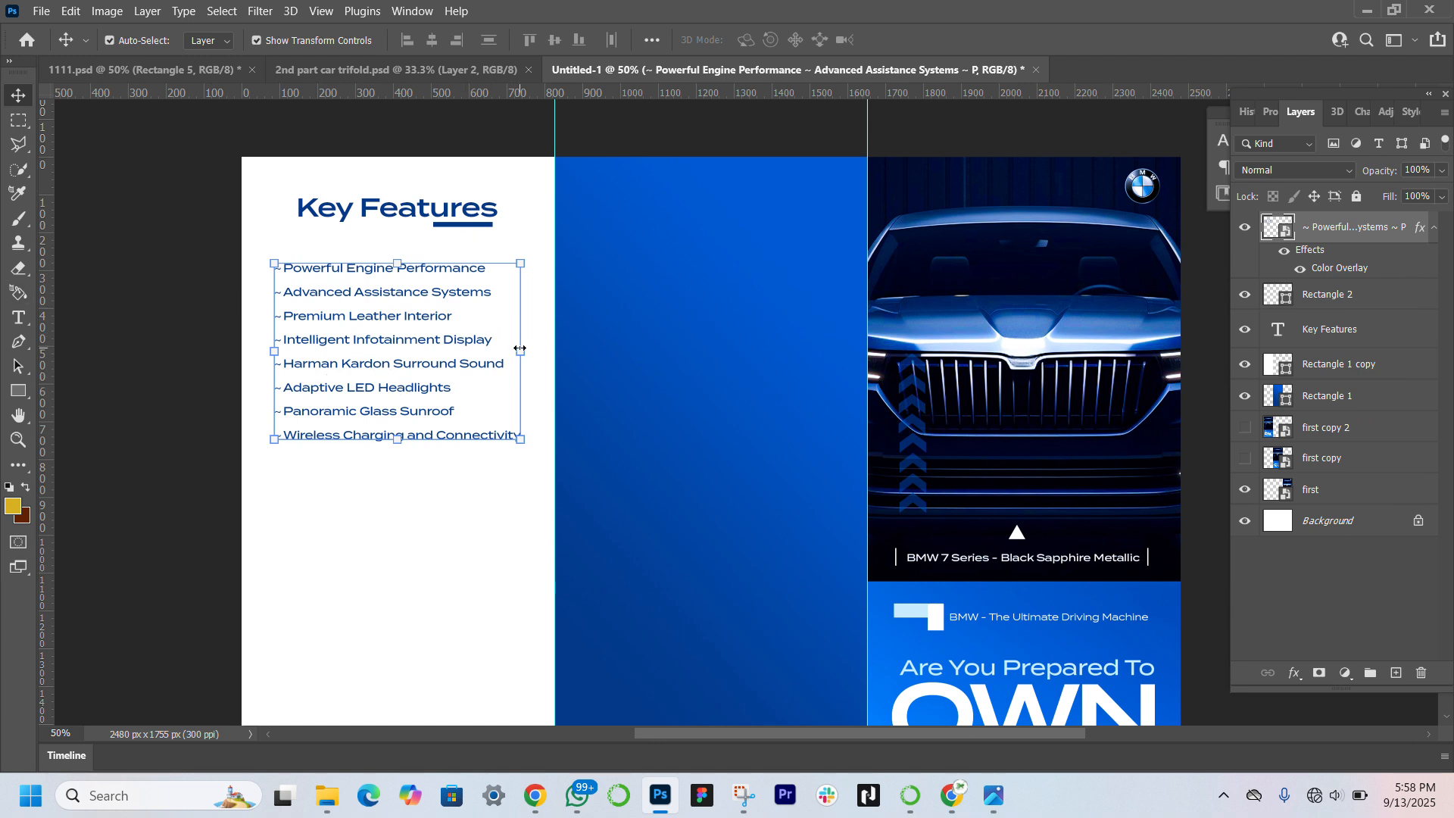
Scale the feature list up slightly to 23.23% and move it up closer to the "Key Features" heading
drag(520, 349, 527, 351)
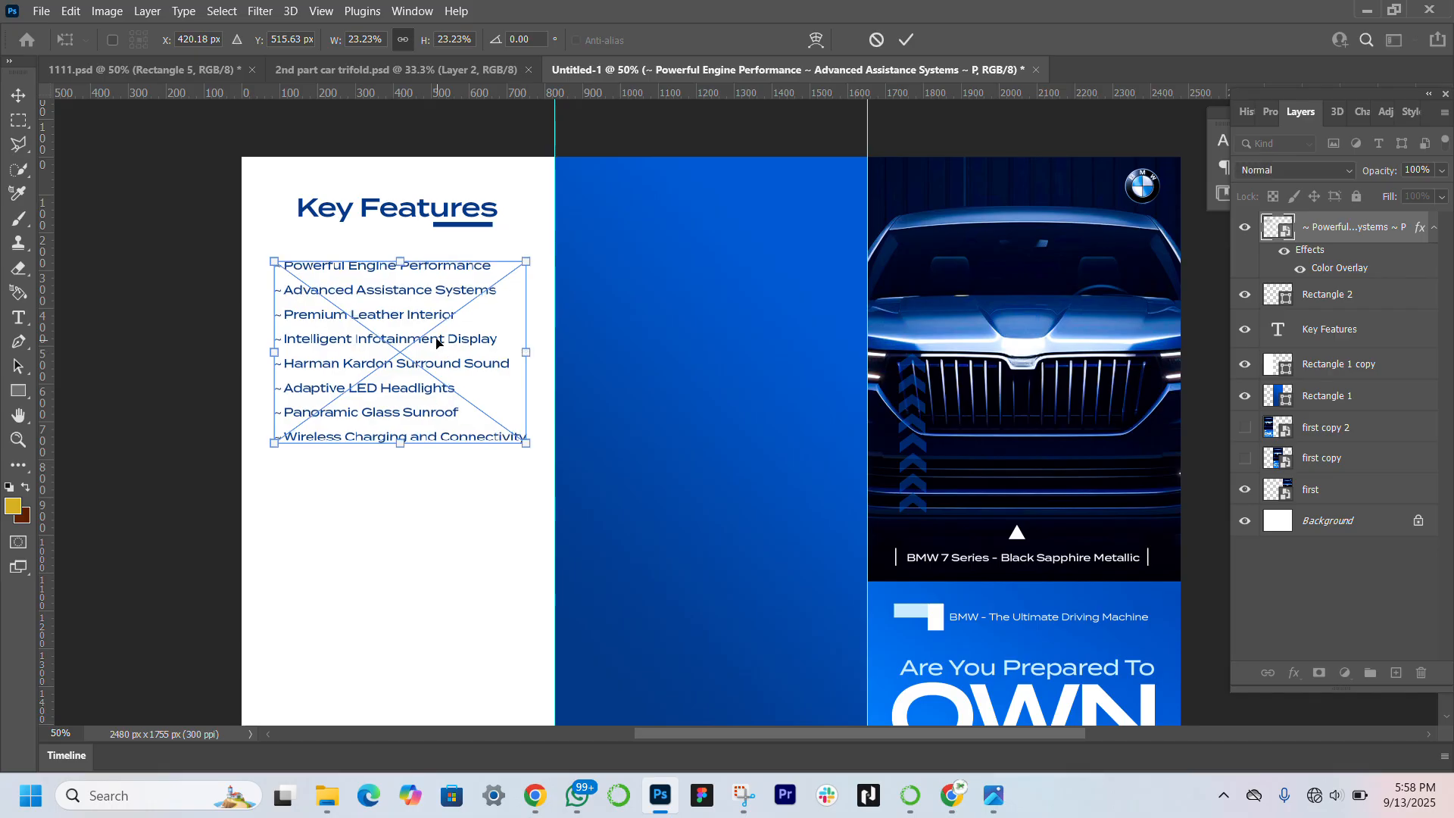
drag(436, 343, 431, 330)
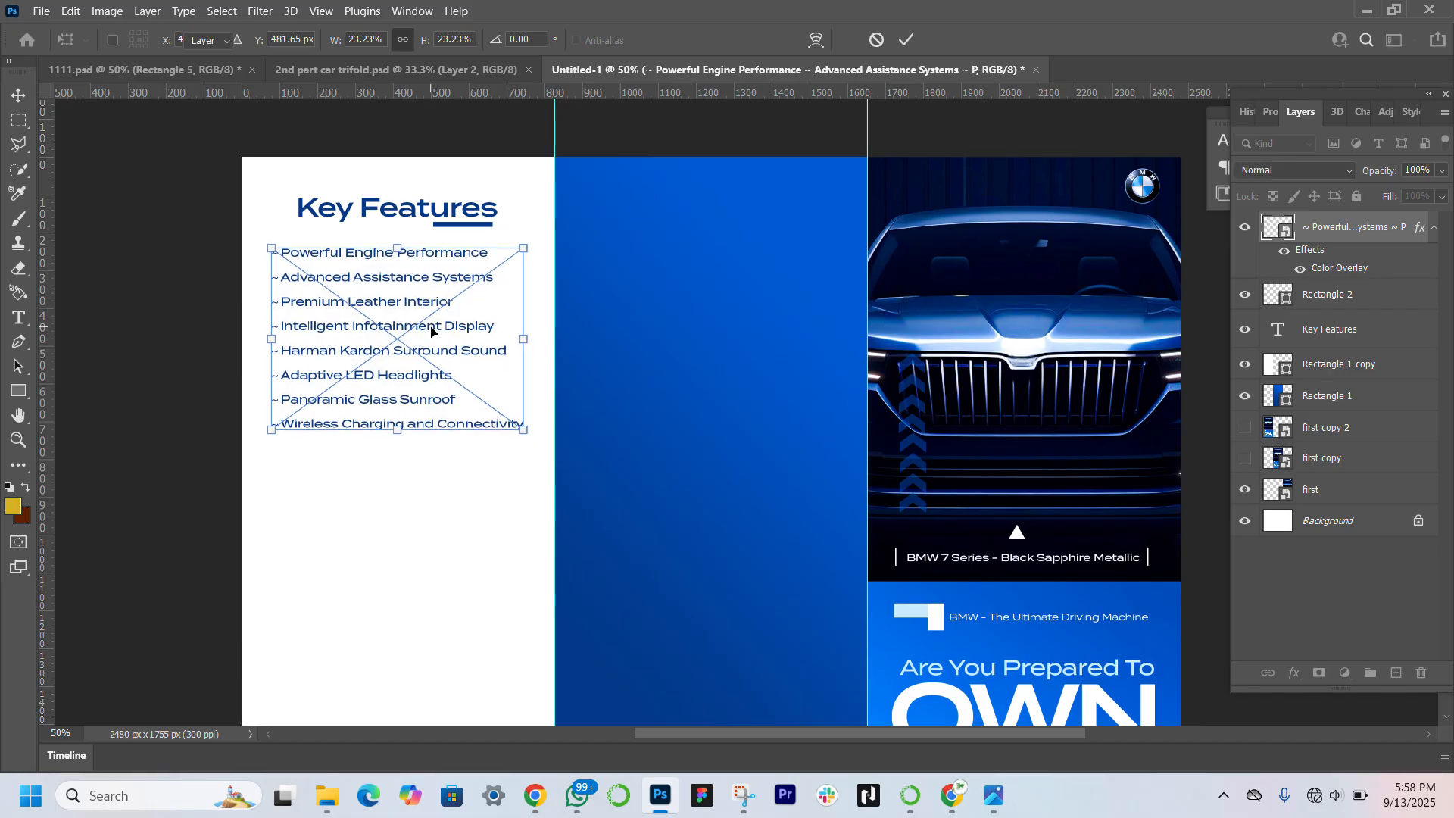
key(Return)
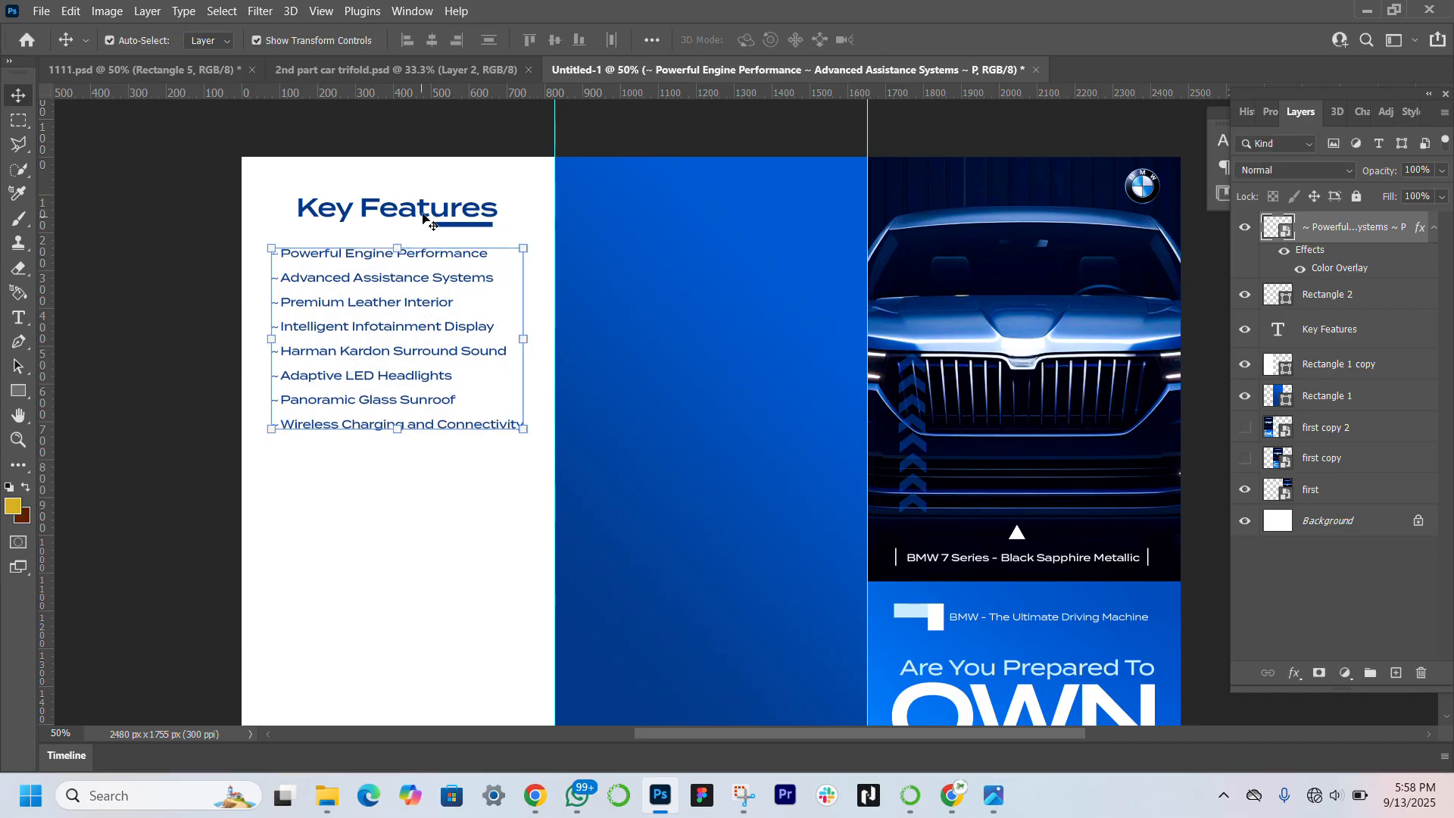
Duplicate the "Key Features" heading below the feature list and change the copy's text to "Price Tag"
click(452, 218)
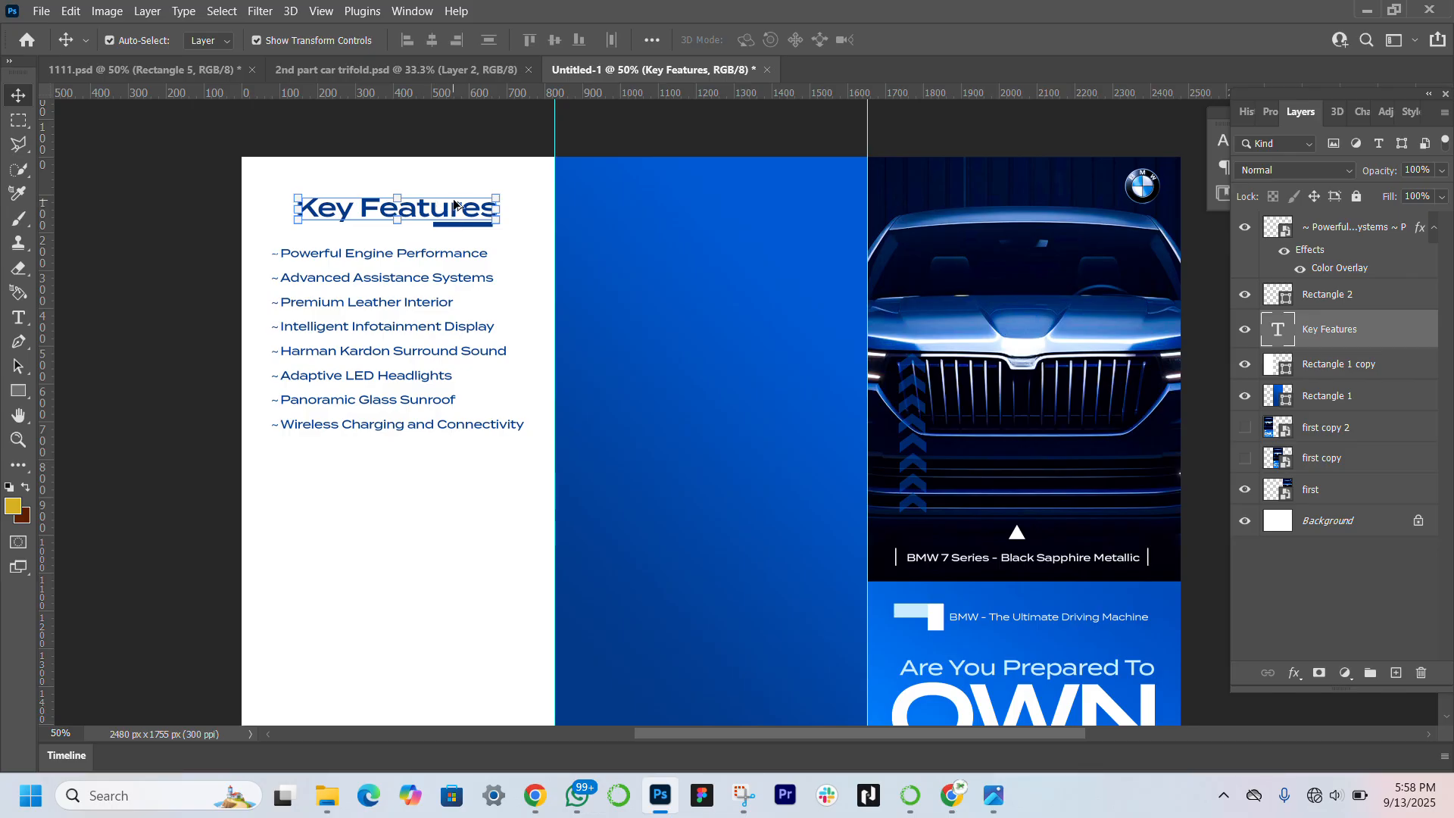
drag(454, 205, 455, 487)
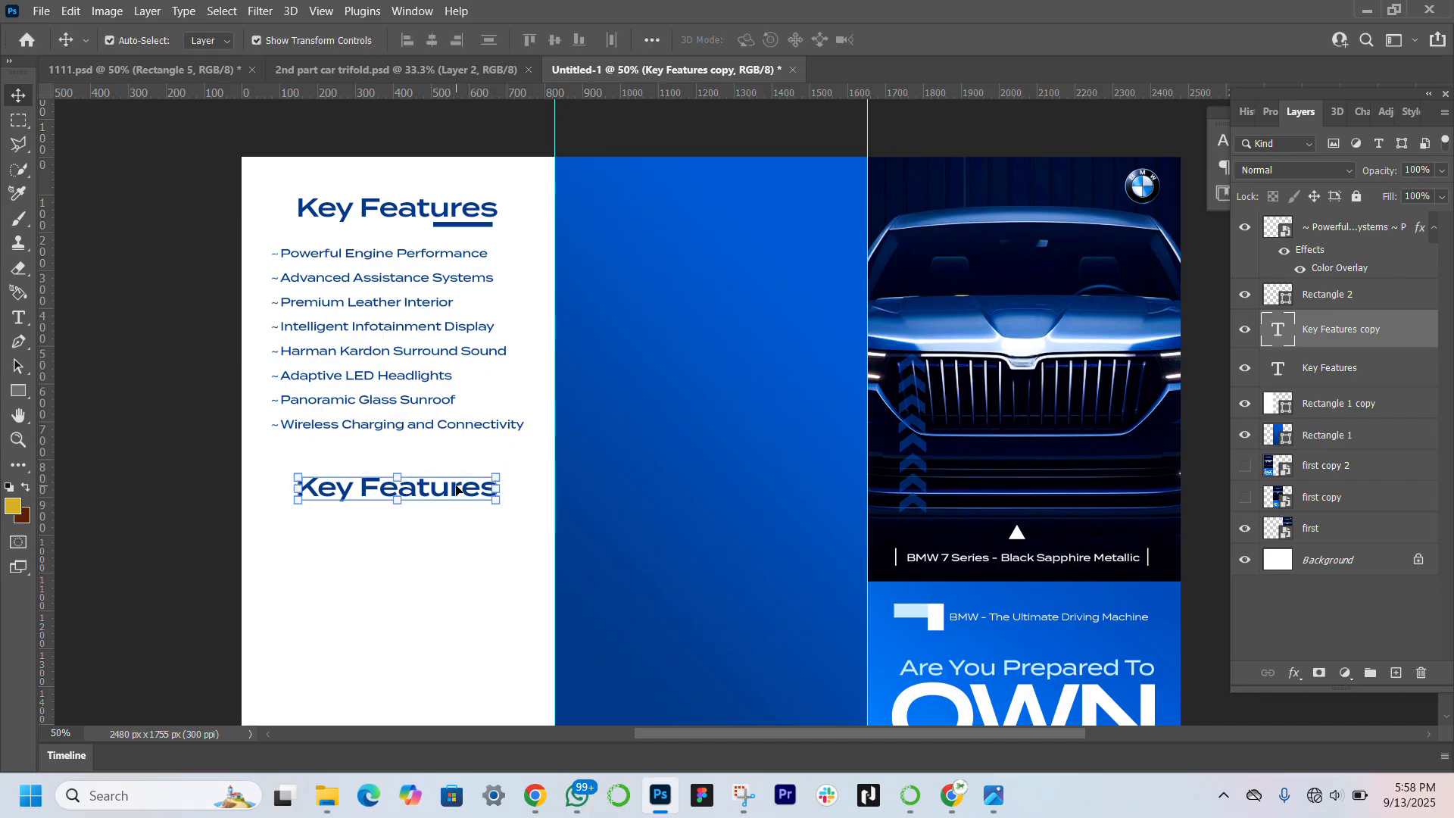
double_click(457, 490)
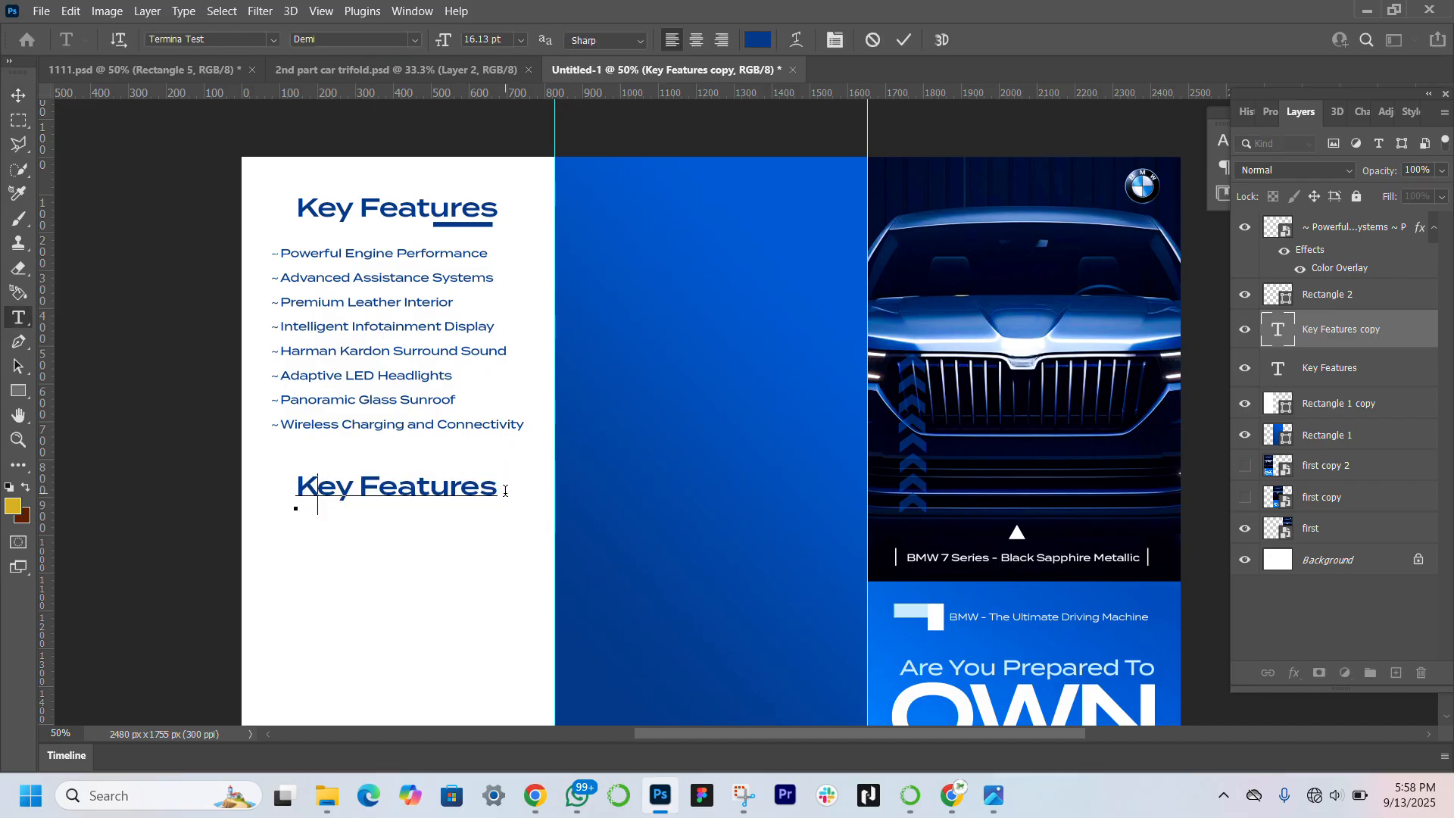
text(Price Tag)
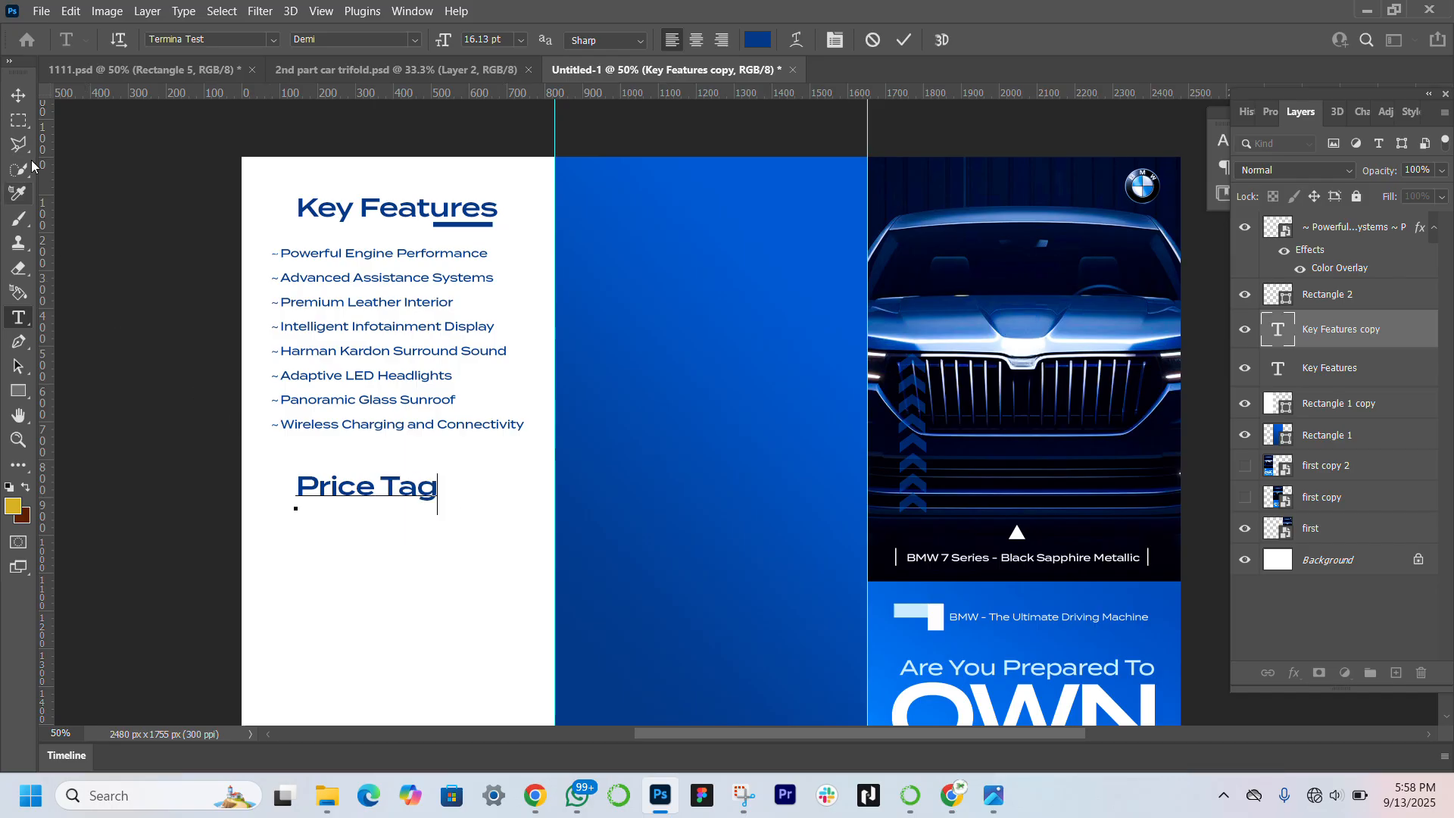
click(19, 97)
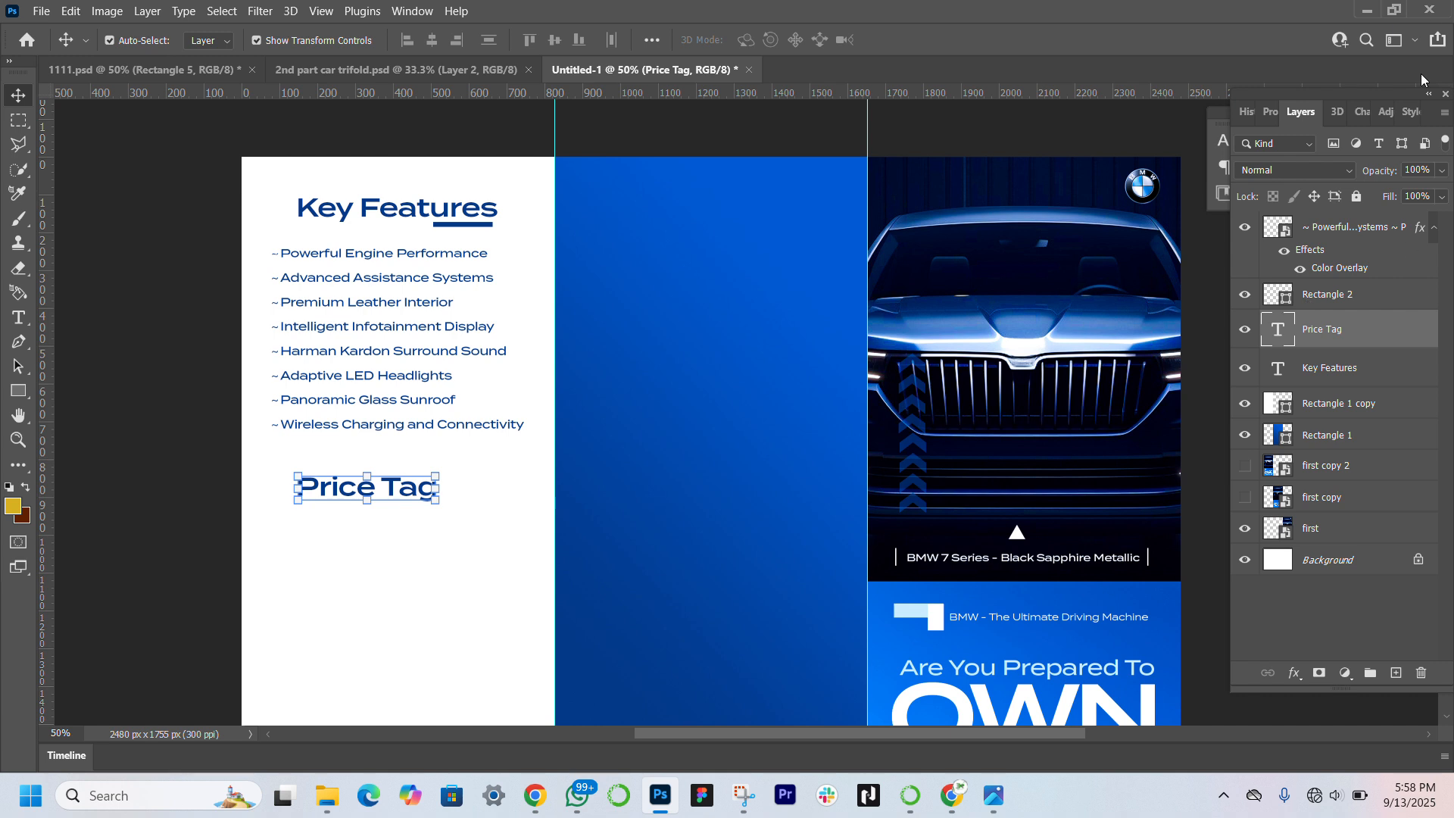
Set the "Price Tag" heading's font weight to Medium and underline its text
click(1262, 120)
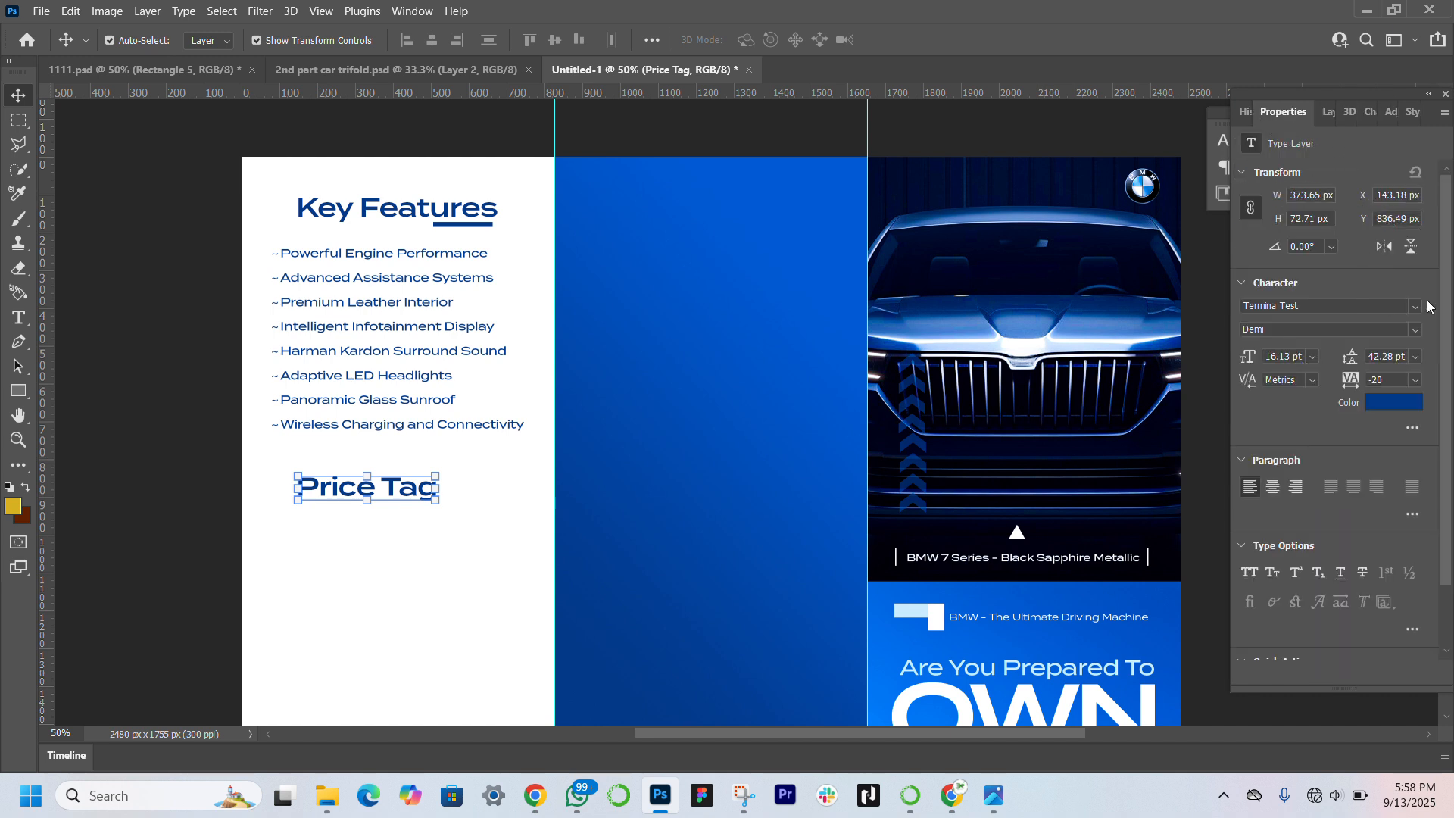
click(1413, 331)
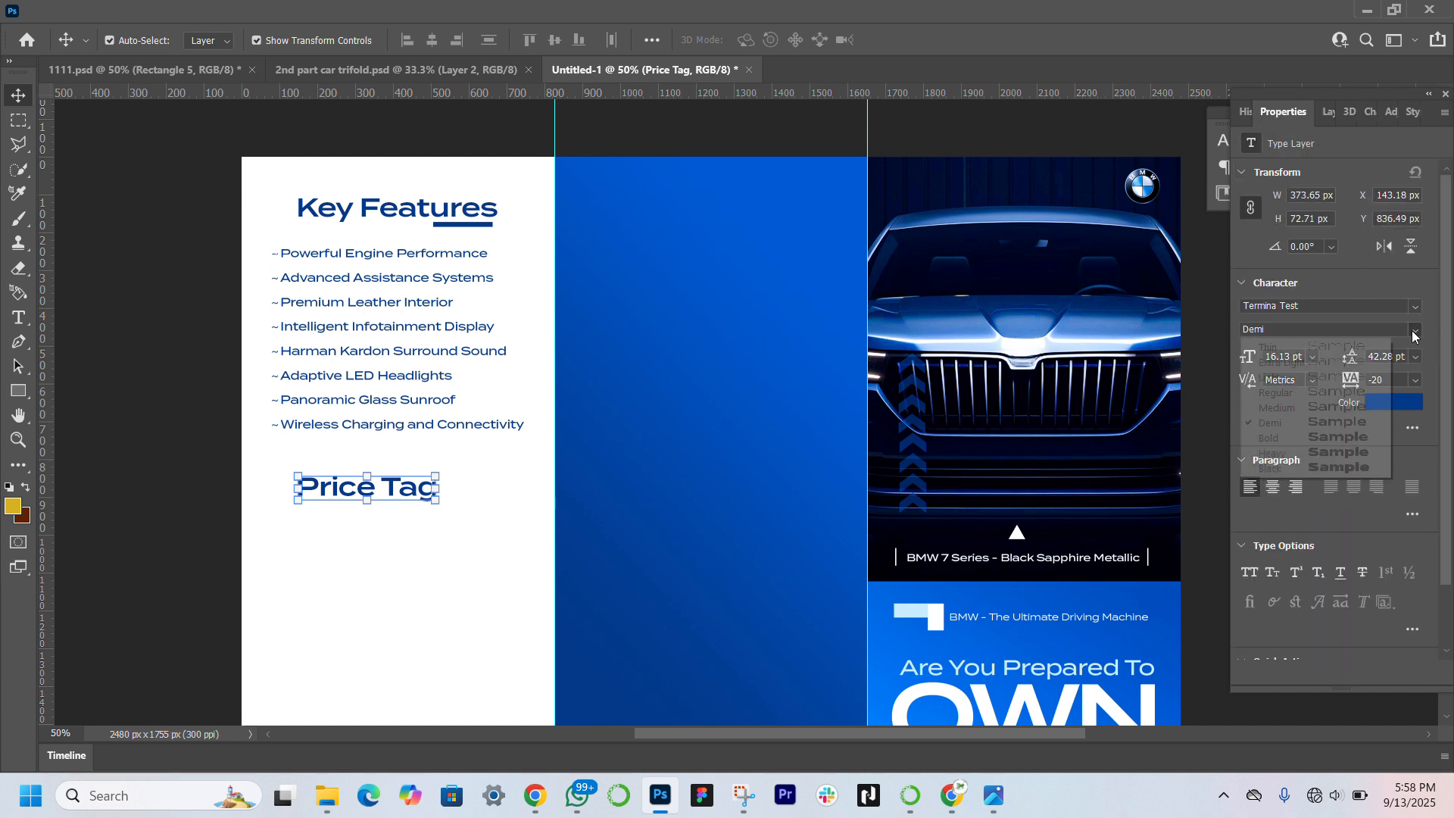
click(1328, 411)
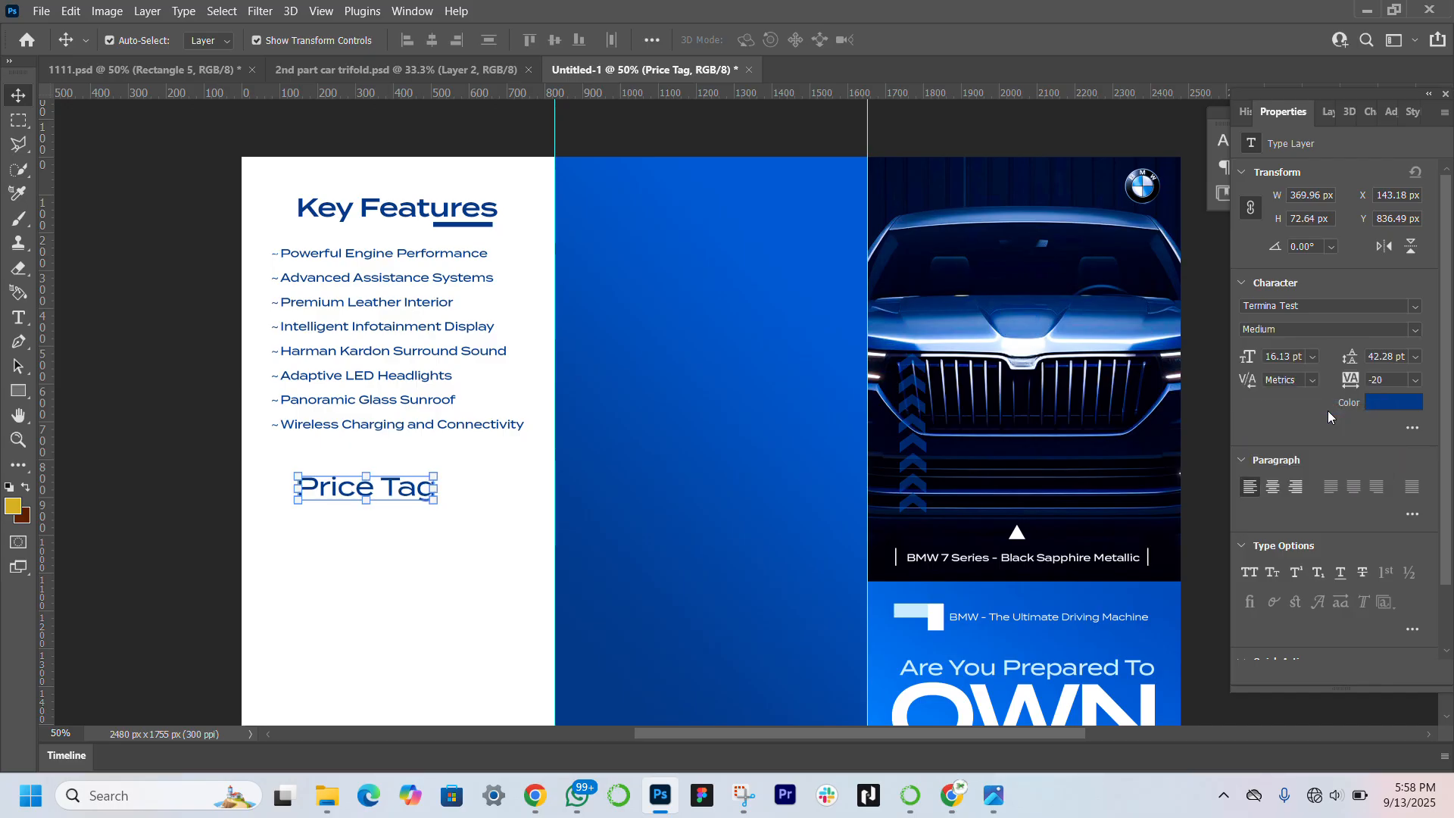
scroll(1334, 545, down, 2)
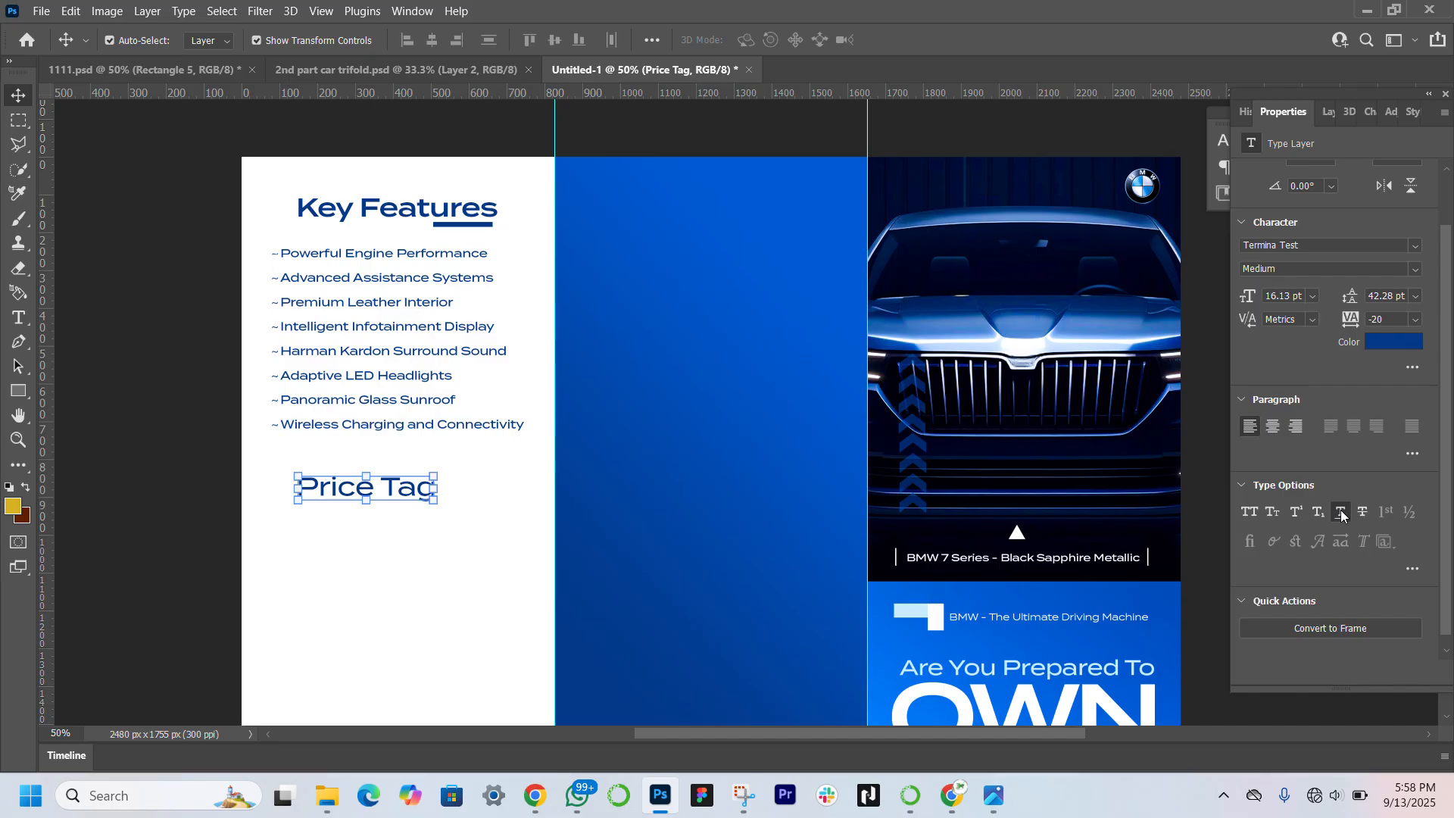
click(1340, 514)
Scale the "Price Tag" heading down to about 89% and move it slightly up, roughly centred beneath the feature list
drag(390, 490, 385, 461)
key(Return)
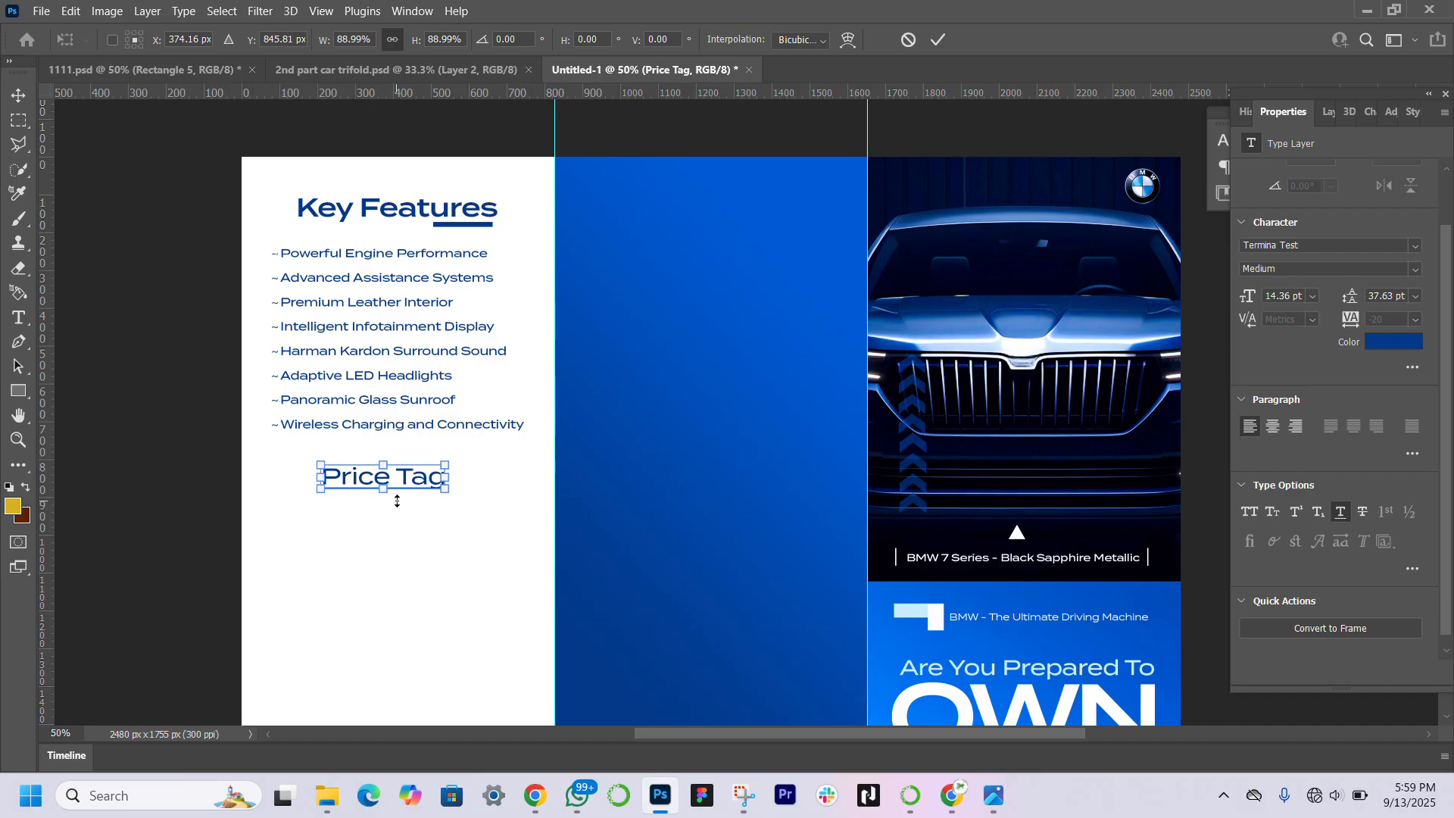
click(261, 507)
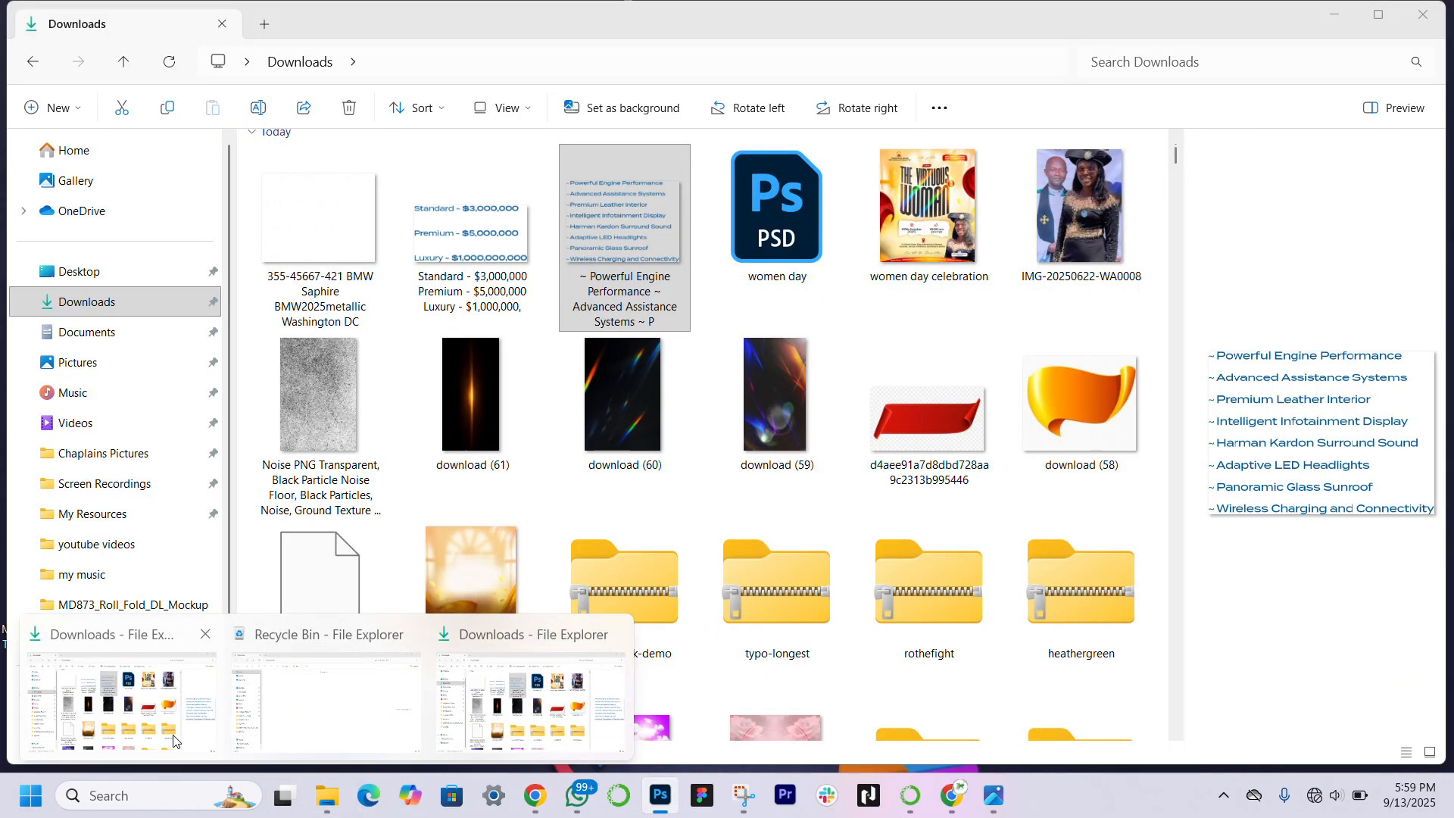
Place the Standard, Premium and Luxury price list image from Downloads, scaled to about 666 by 335 px, beneath the "Price Tag" heading
click(121, 704)
click(476, 216)
drag(475, 216, 340, 590)
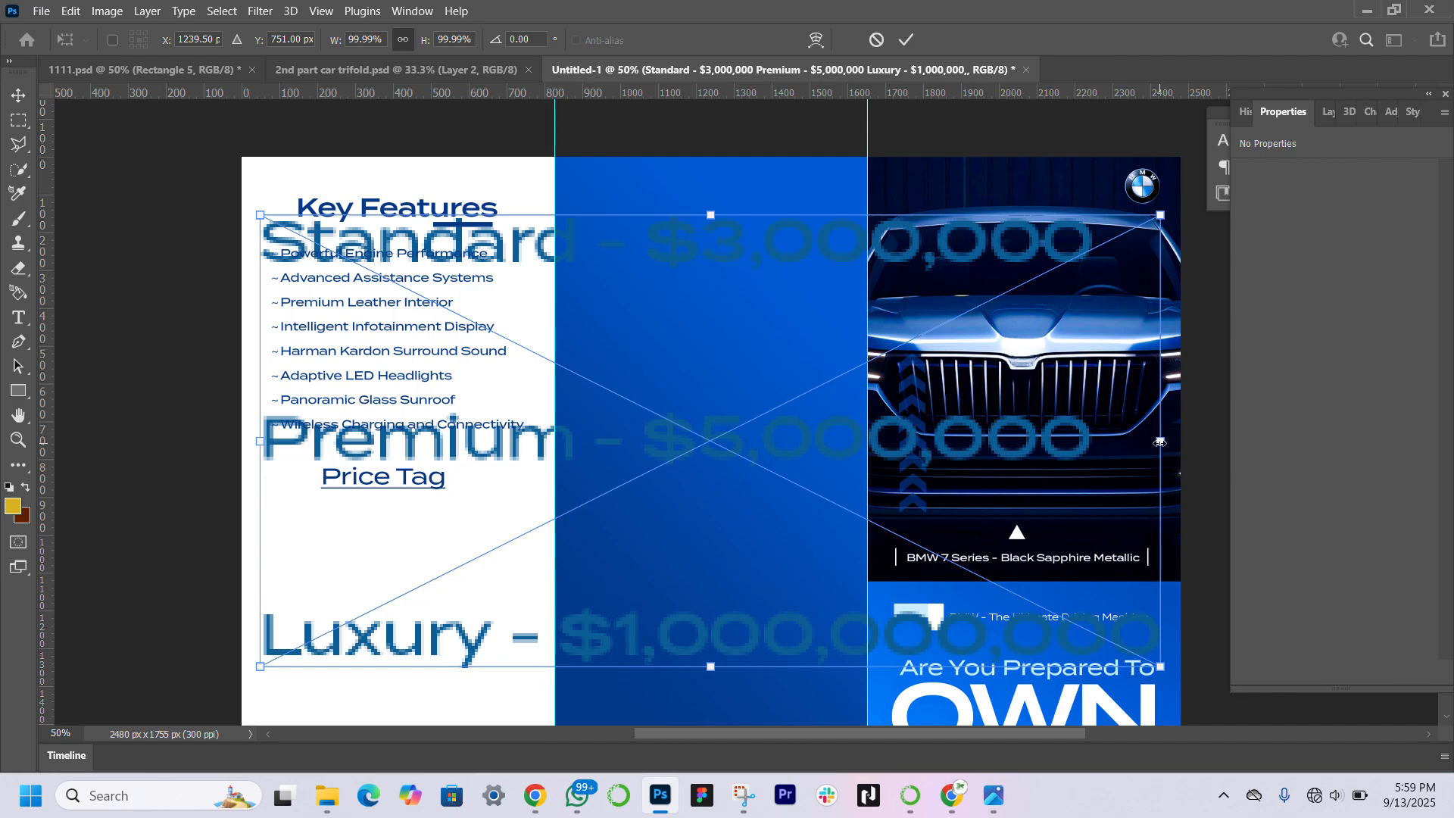
drag(1128, 447, 459, 484)
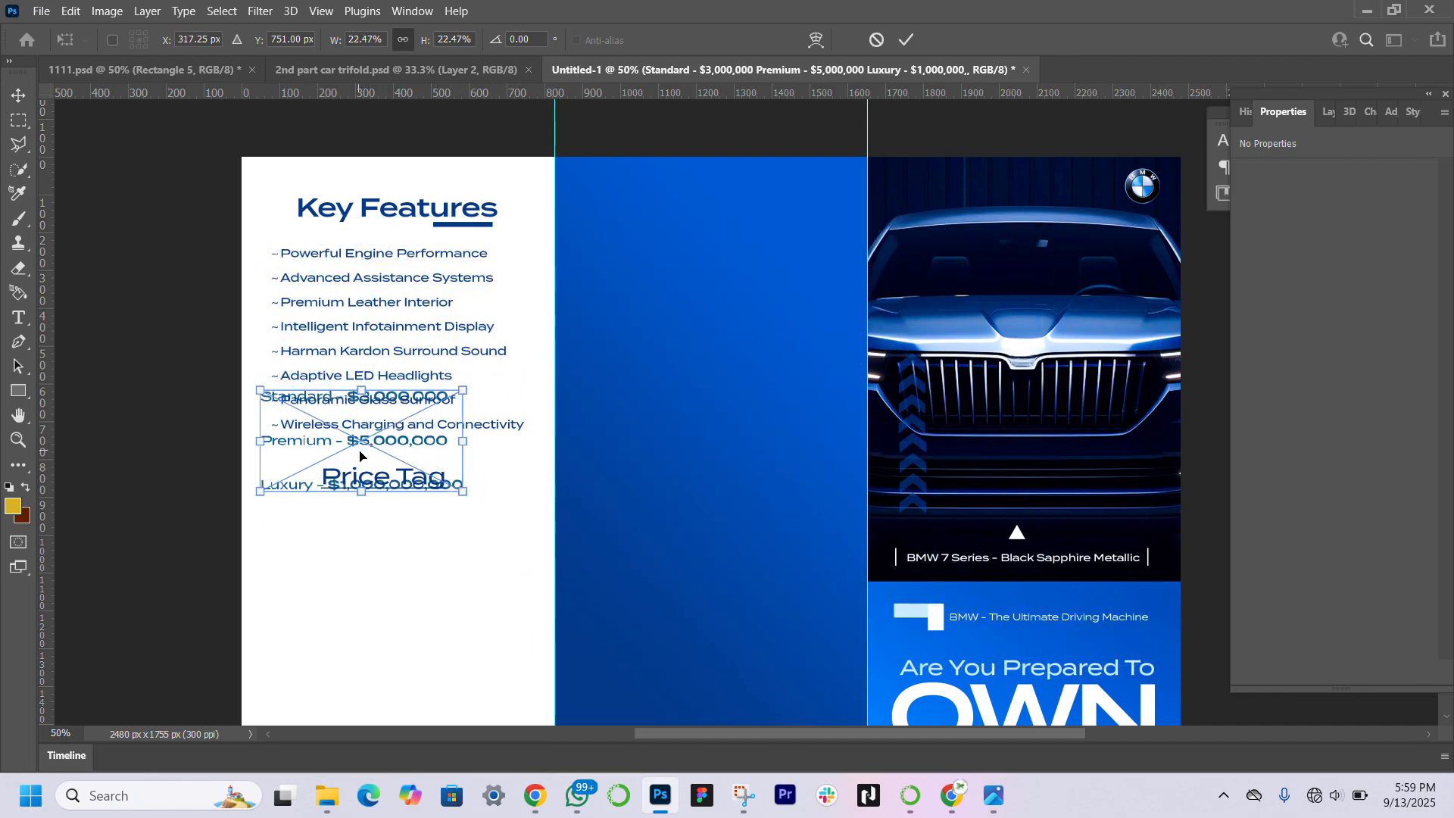
drag(360, 455, 368, 584)
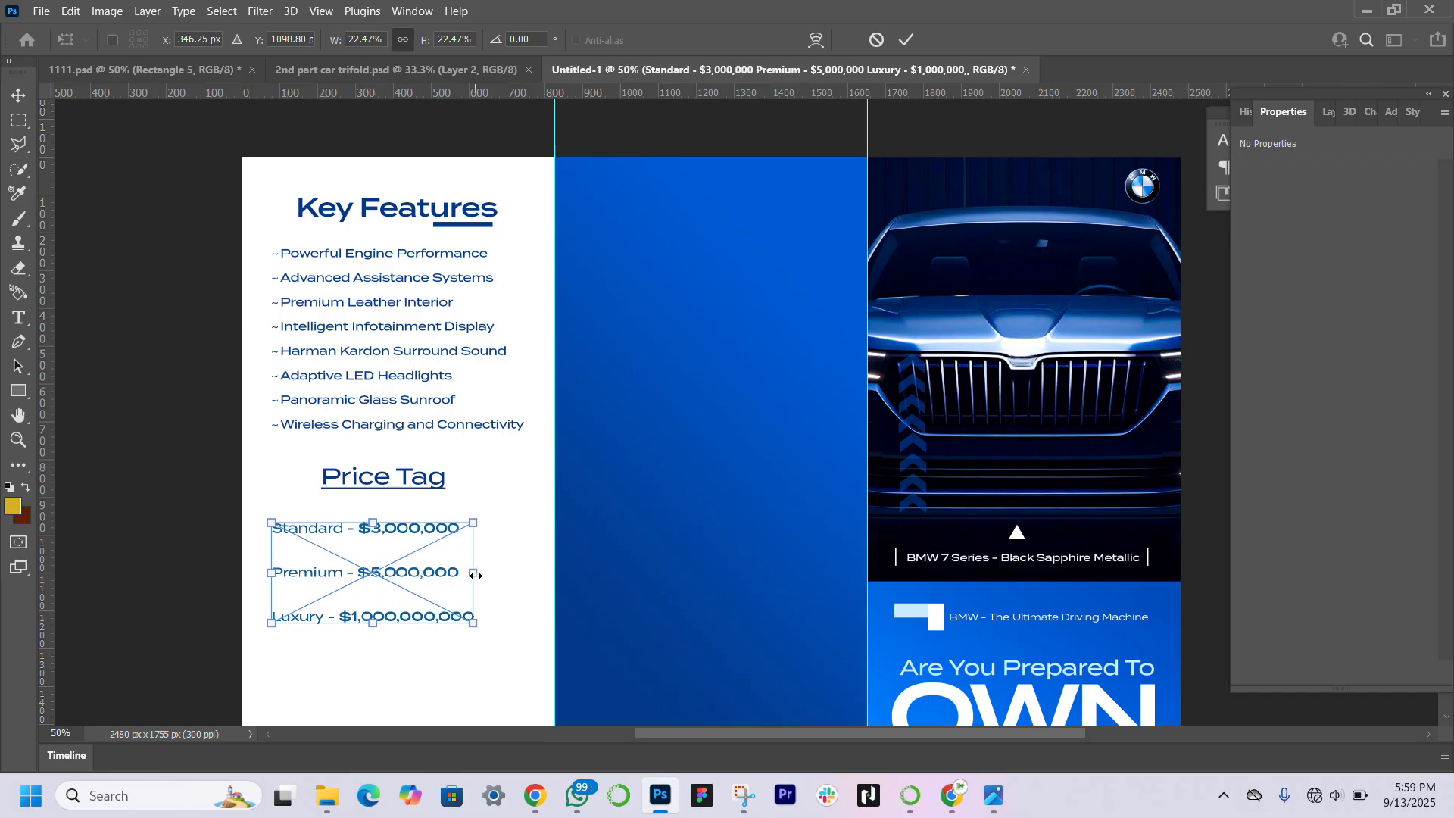
drag(479, 575, 522, 573)
drag(413, 576, 394, 596)
key(Return)
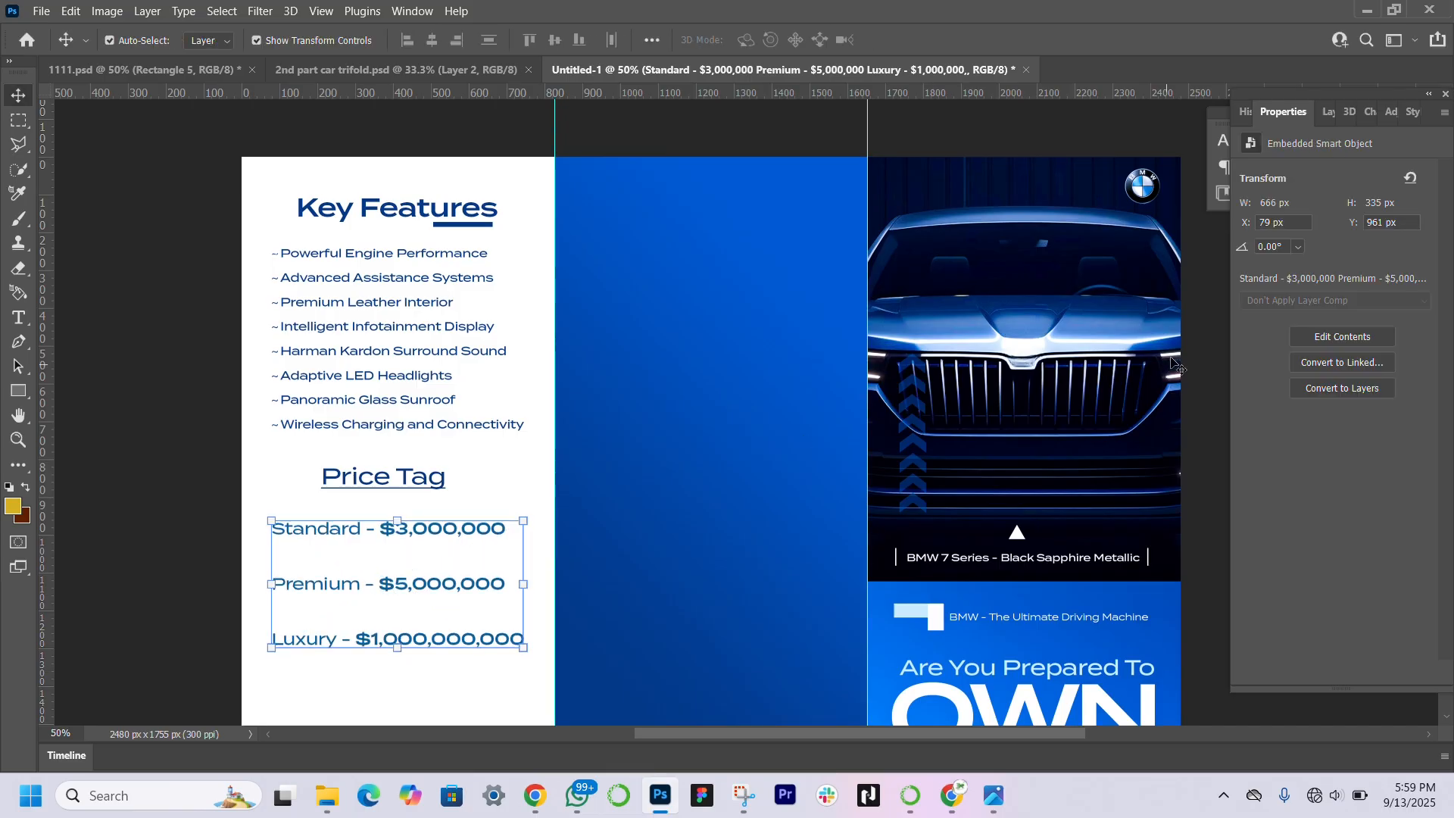
Apply the same dark blue Color Overlay to the placed price list
click(1324, 118)
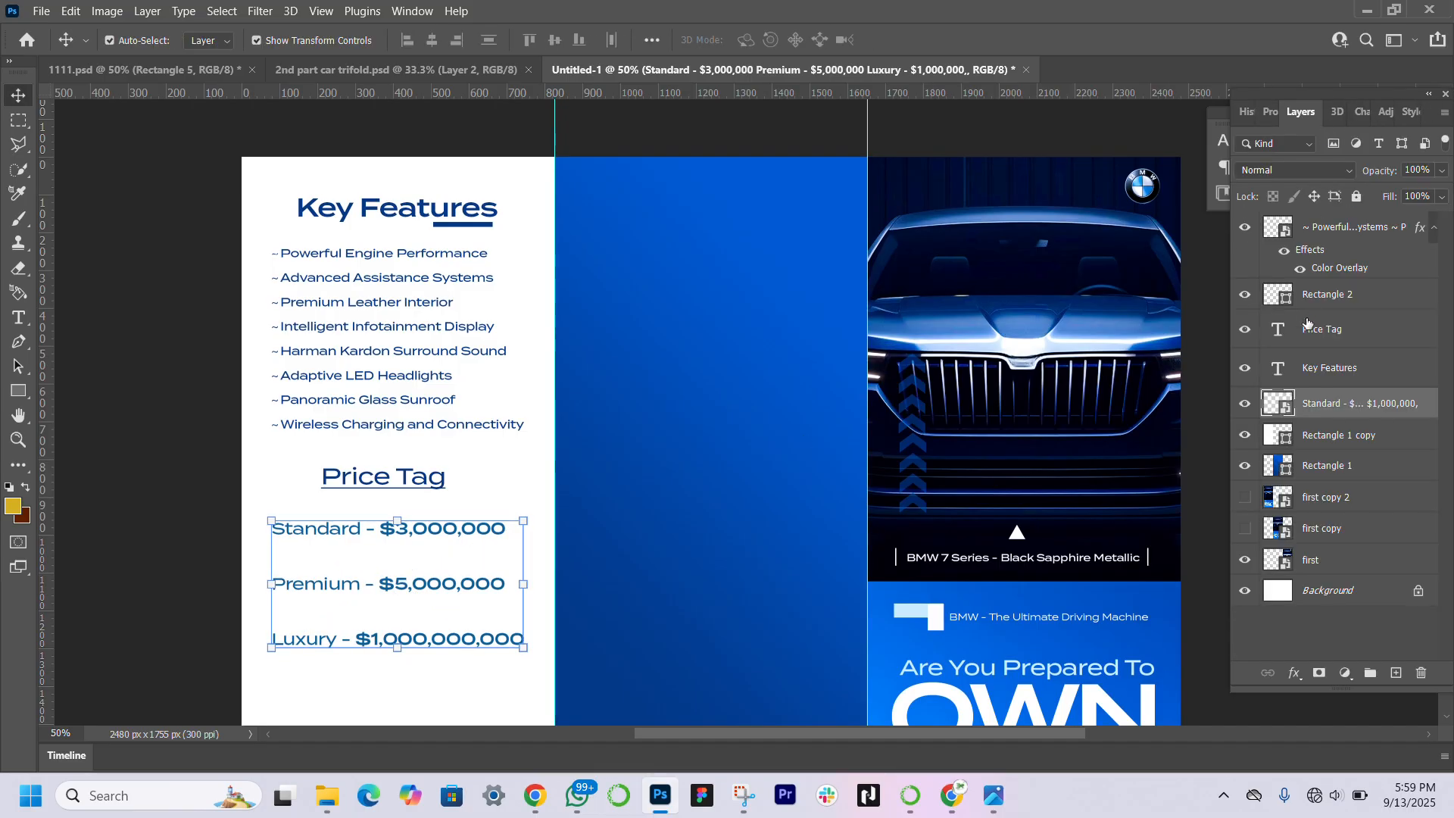
double_click(1427, 410)
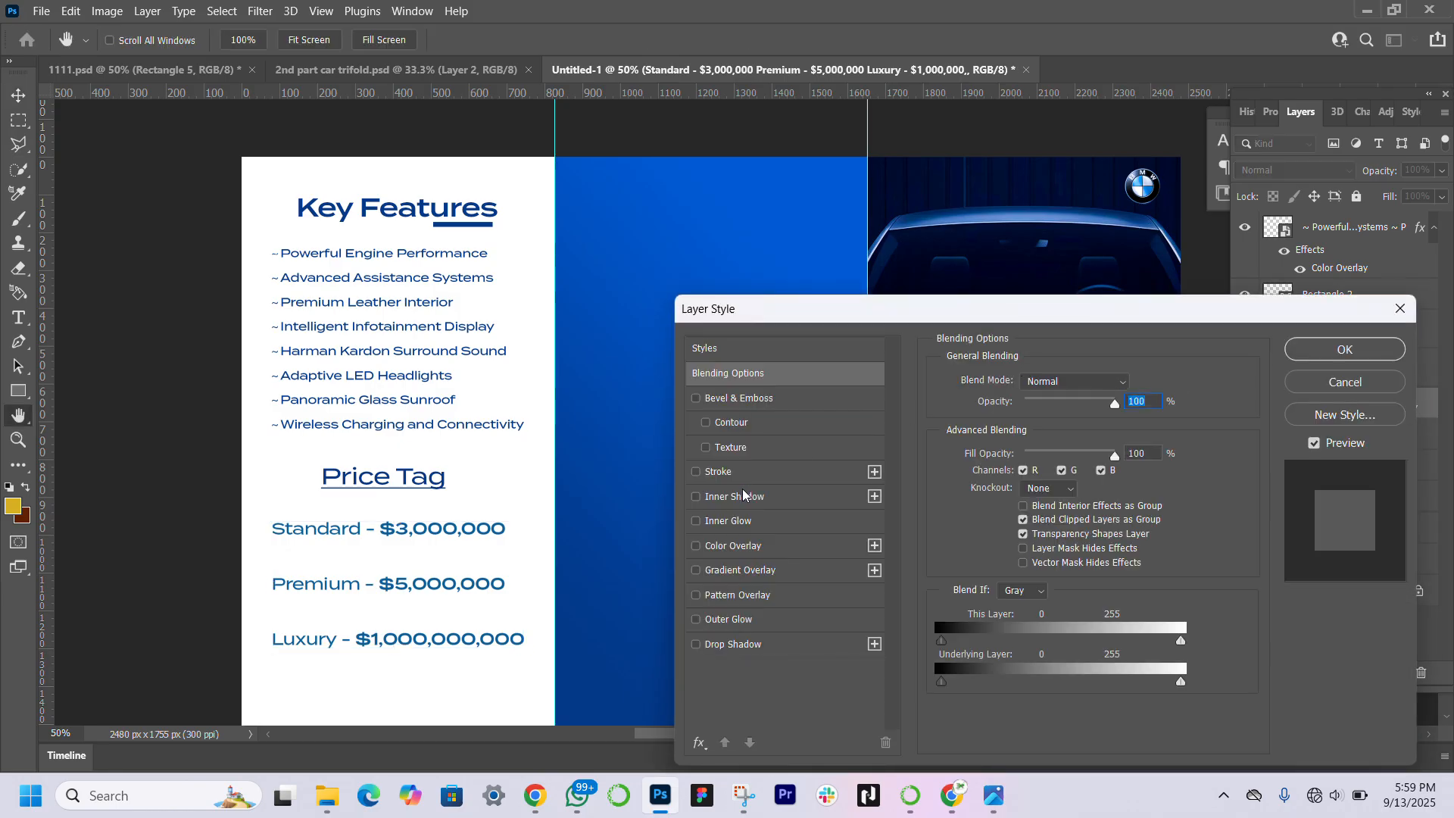
click(748, 547)
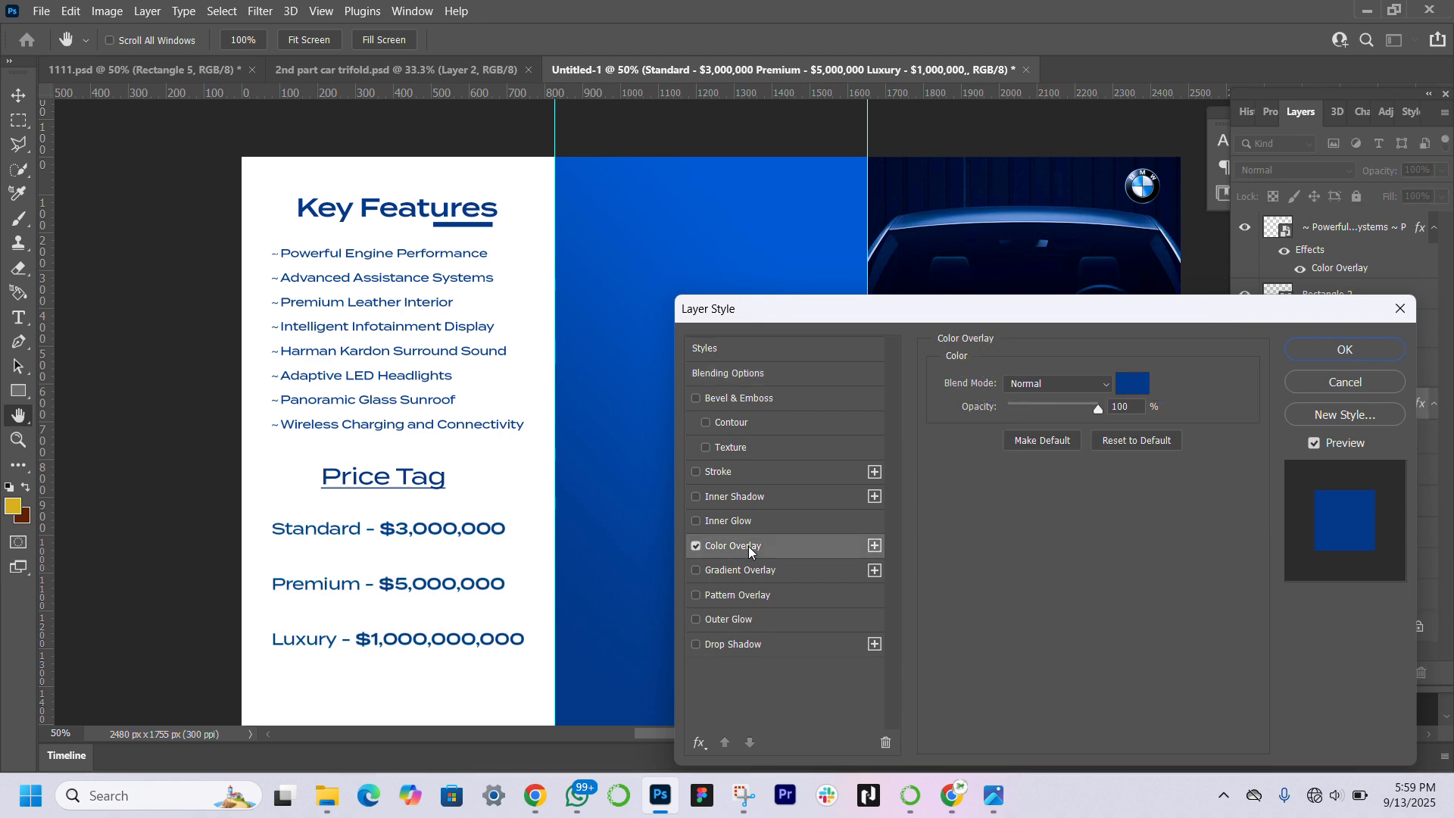
key(Return)
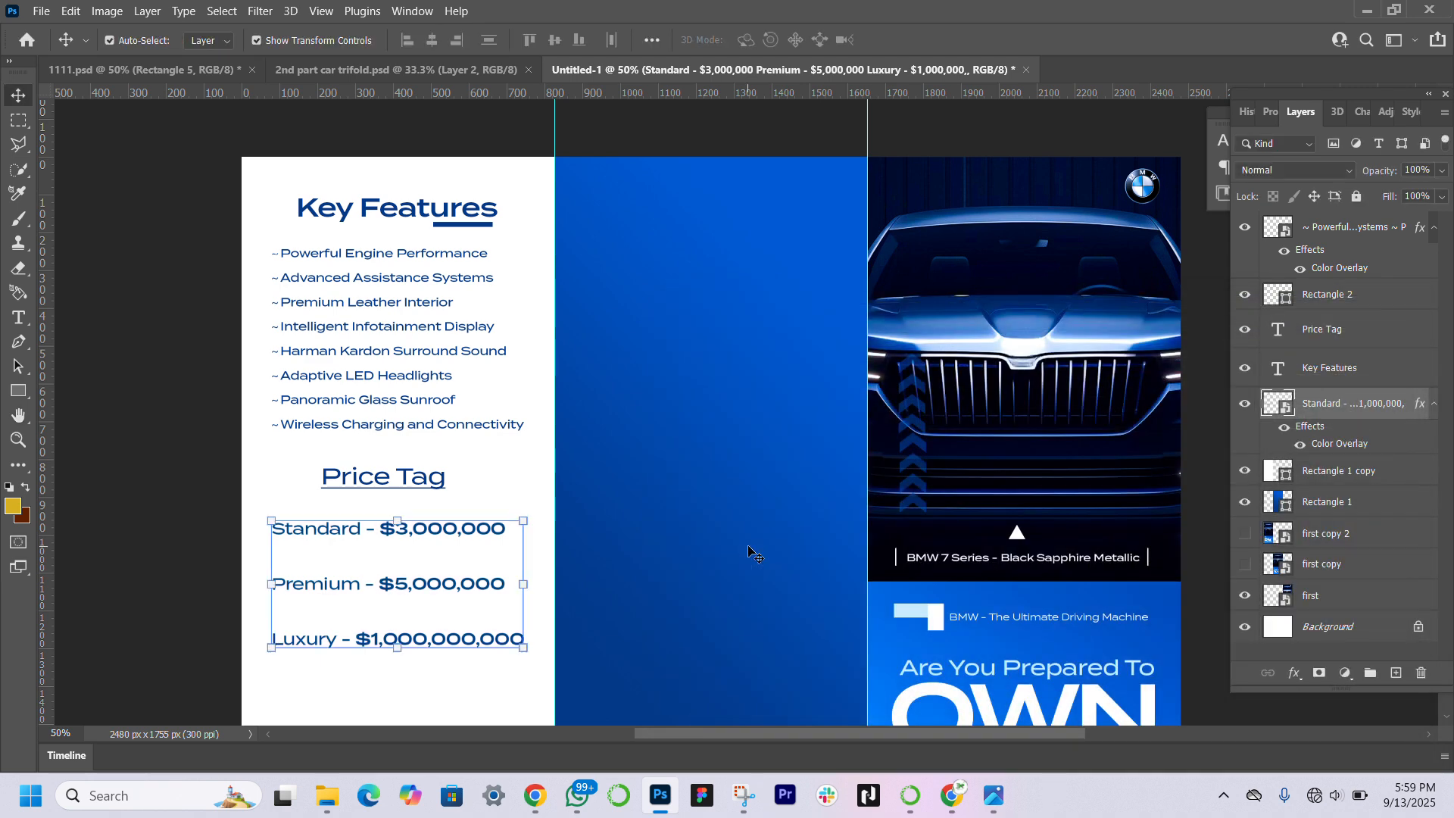
Nudge the price list up about 30 px, closer to the underlined "Price Tag" heading
scroll(750, 551, down, 1)
scroll(749, 551, down, 6)
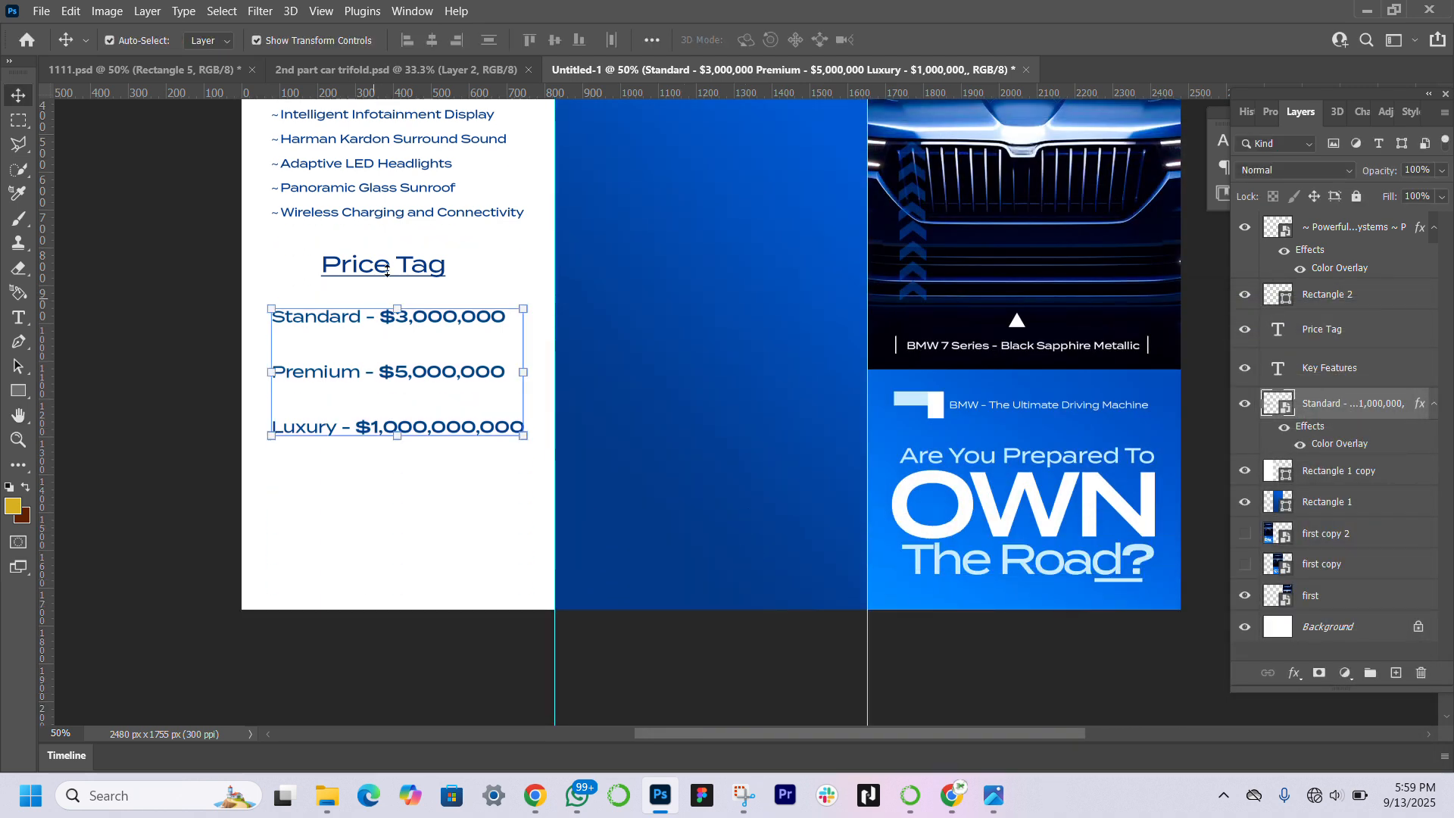
scroll(505, 371, up, 2)
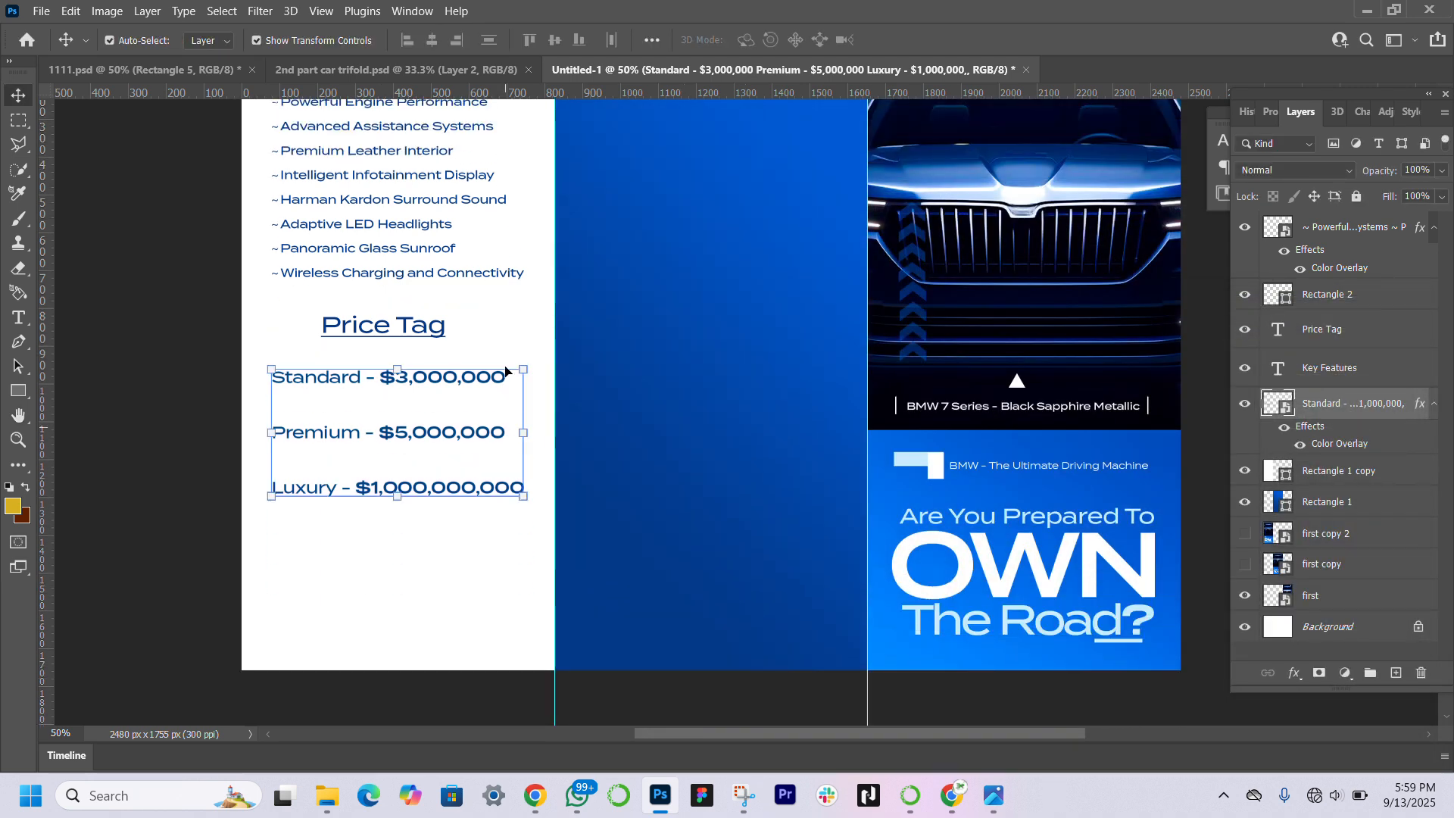
click(415, 330)
click(406, 385)
key(Up)
key(Up)
key(Up)
key(Up)
key(Up)
key(Up)
key(Up)
key(Up)
key(Up)
key(Up)
key(Up)
key(Up)
key(Up)
key(Up)
key(Up)
key(Up)
key(Up)
key(Up)
key(Up)
key(Up)
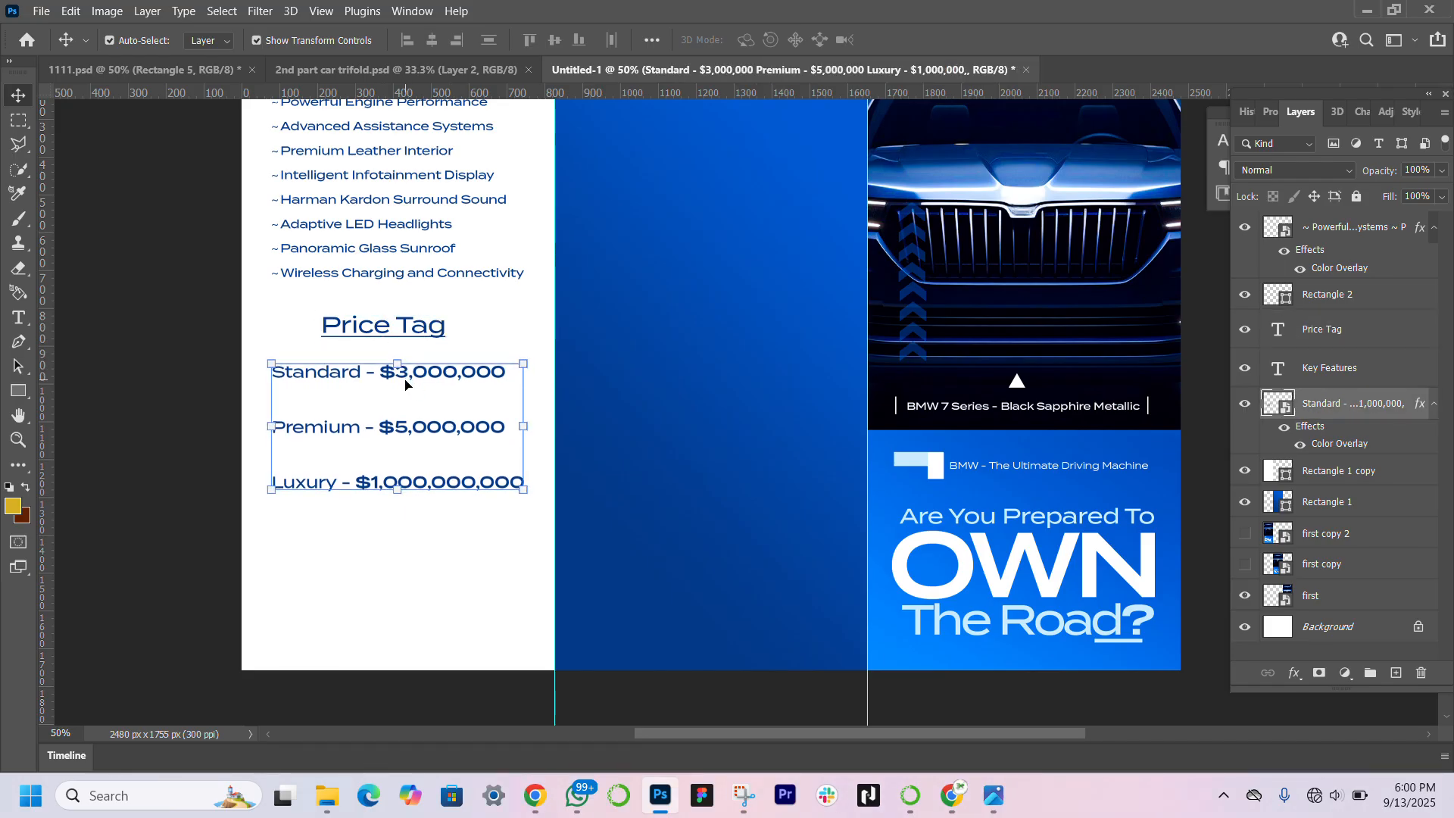
key(Up)
key(Up)
key(Up)
key(Up)
key(Up)
key(Up)
key(Up)
key(Up)
key(Up)
key(Up)
key(Up)
key(Up)
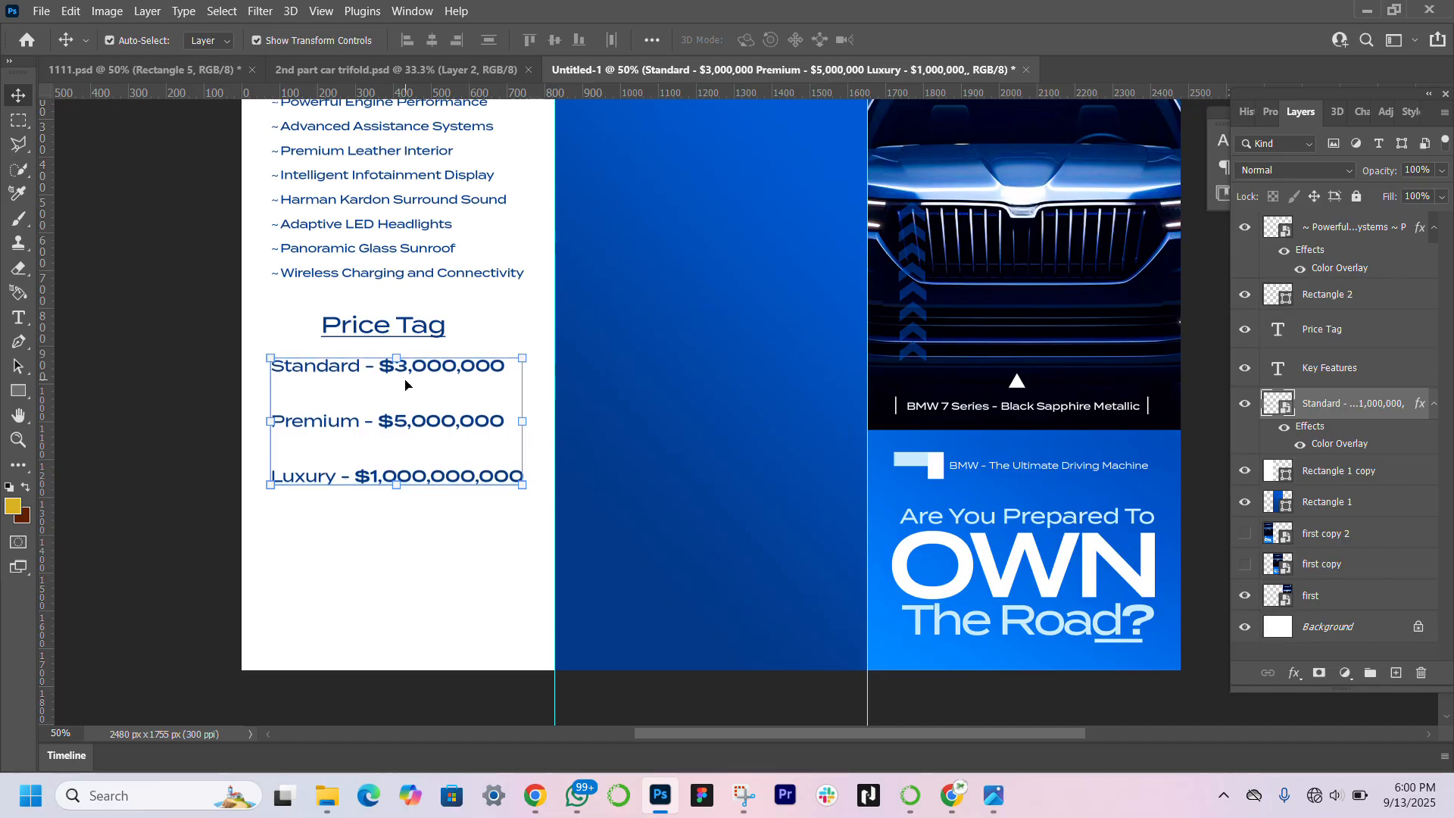
scroll(406, 384, up, 3)
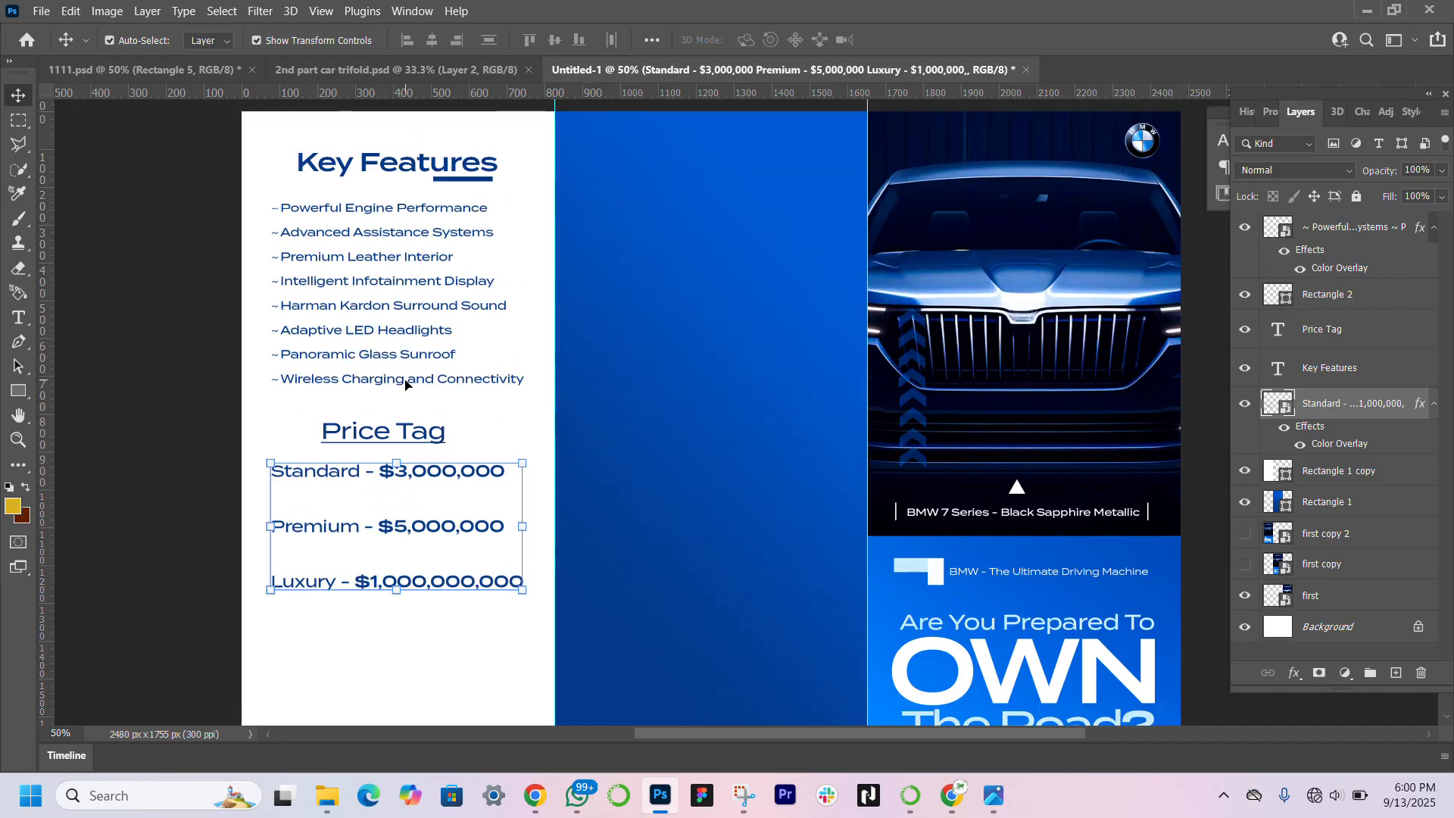
scroll(406, 385, down, 1)
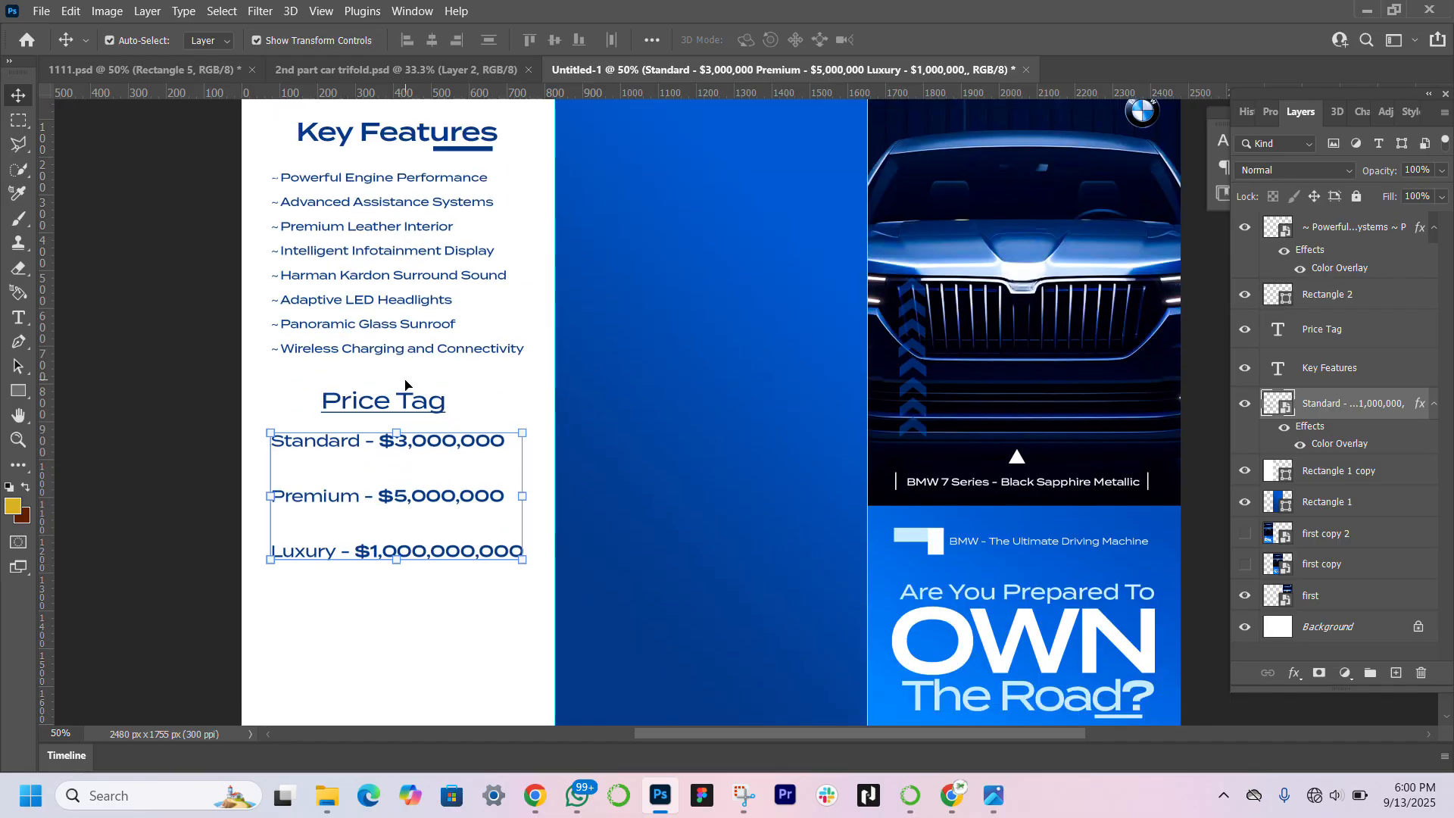
scroll(406, 385, down, 3)
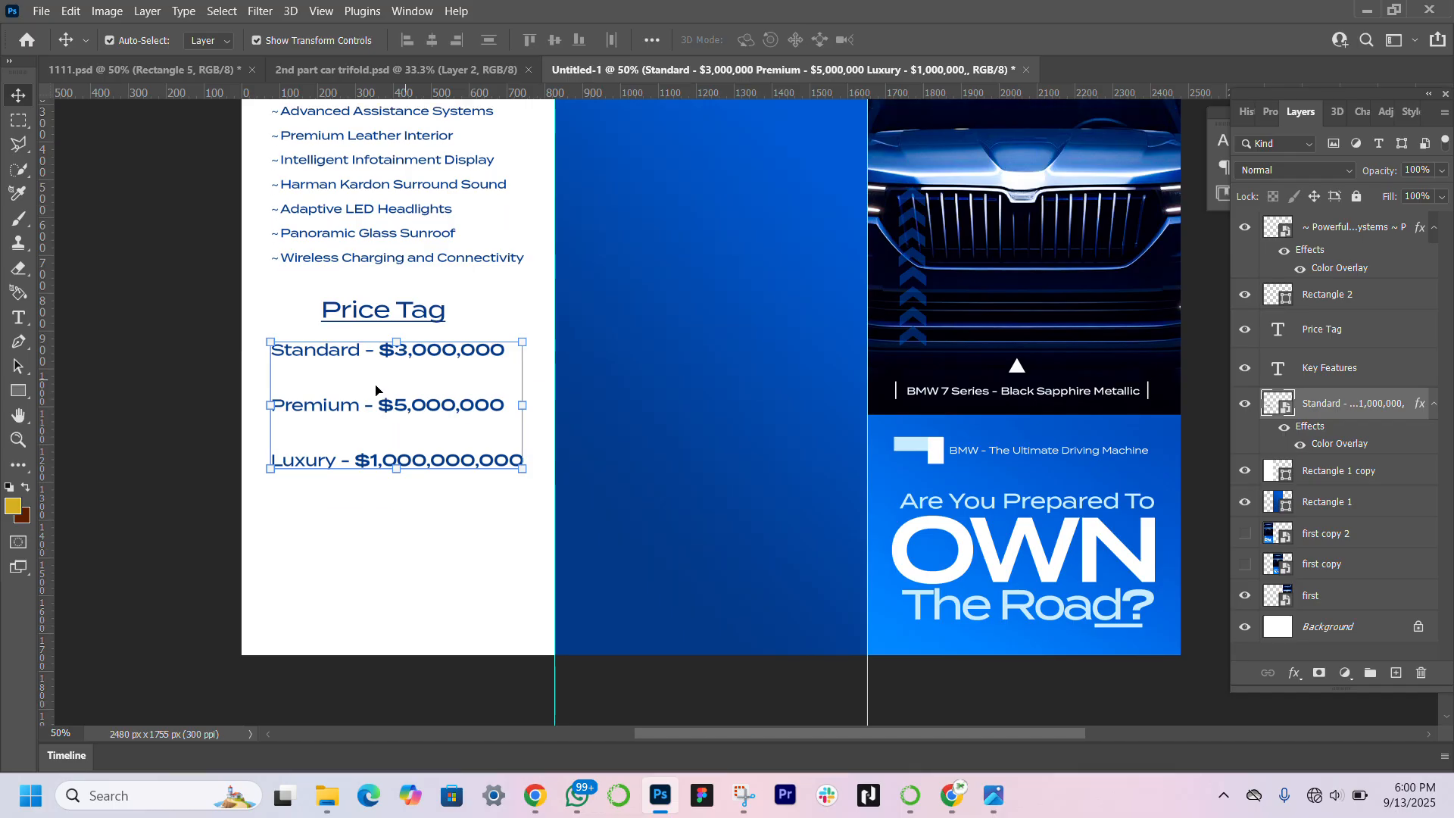
Place the black 3d-car-with-simple-background image from Downloads into the brochure document
click(161, 547)
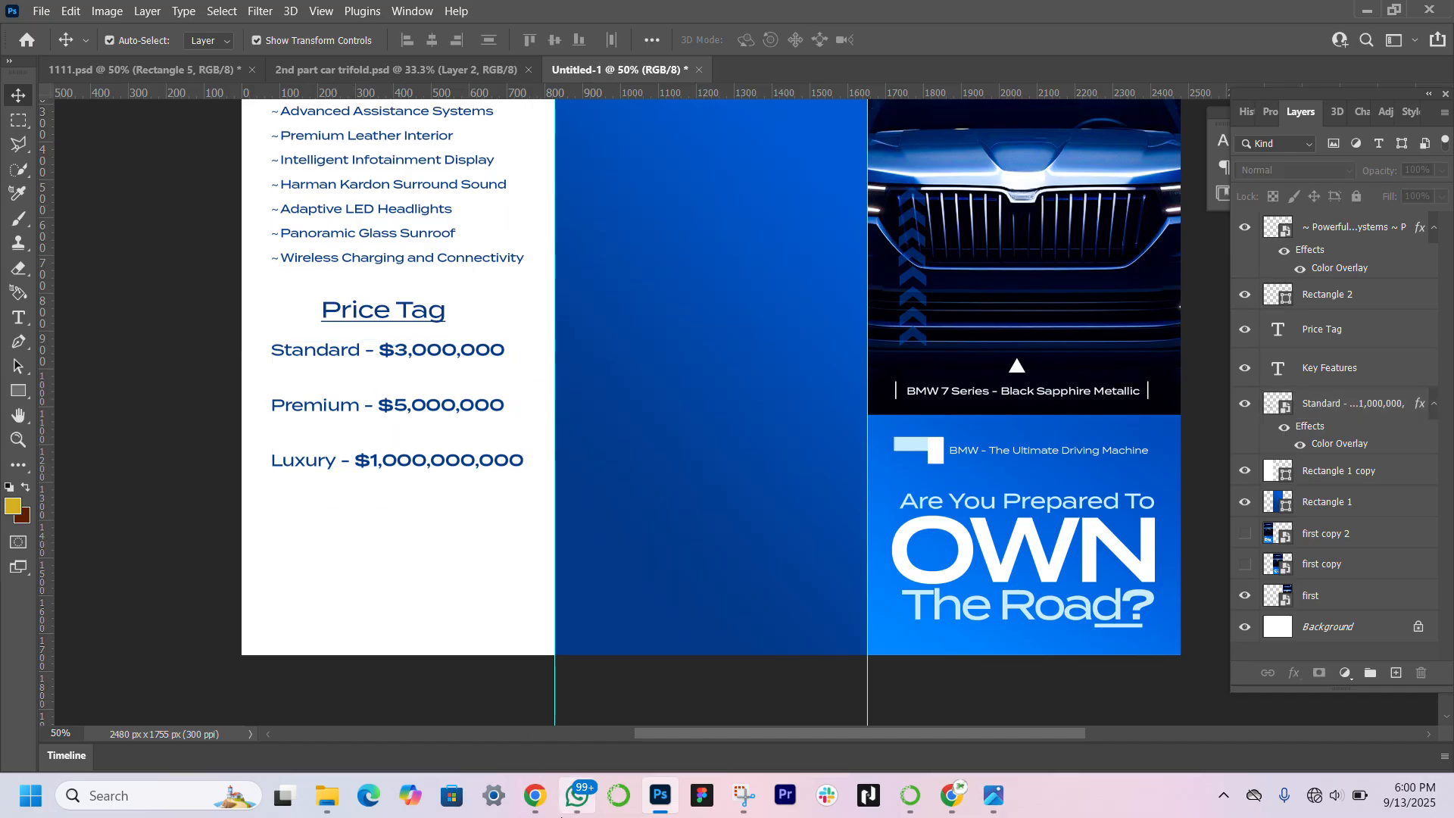
mouse_move(538, 799)
mouse_move(333, 801)
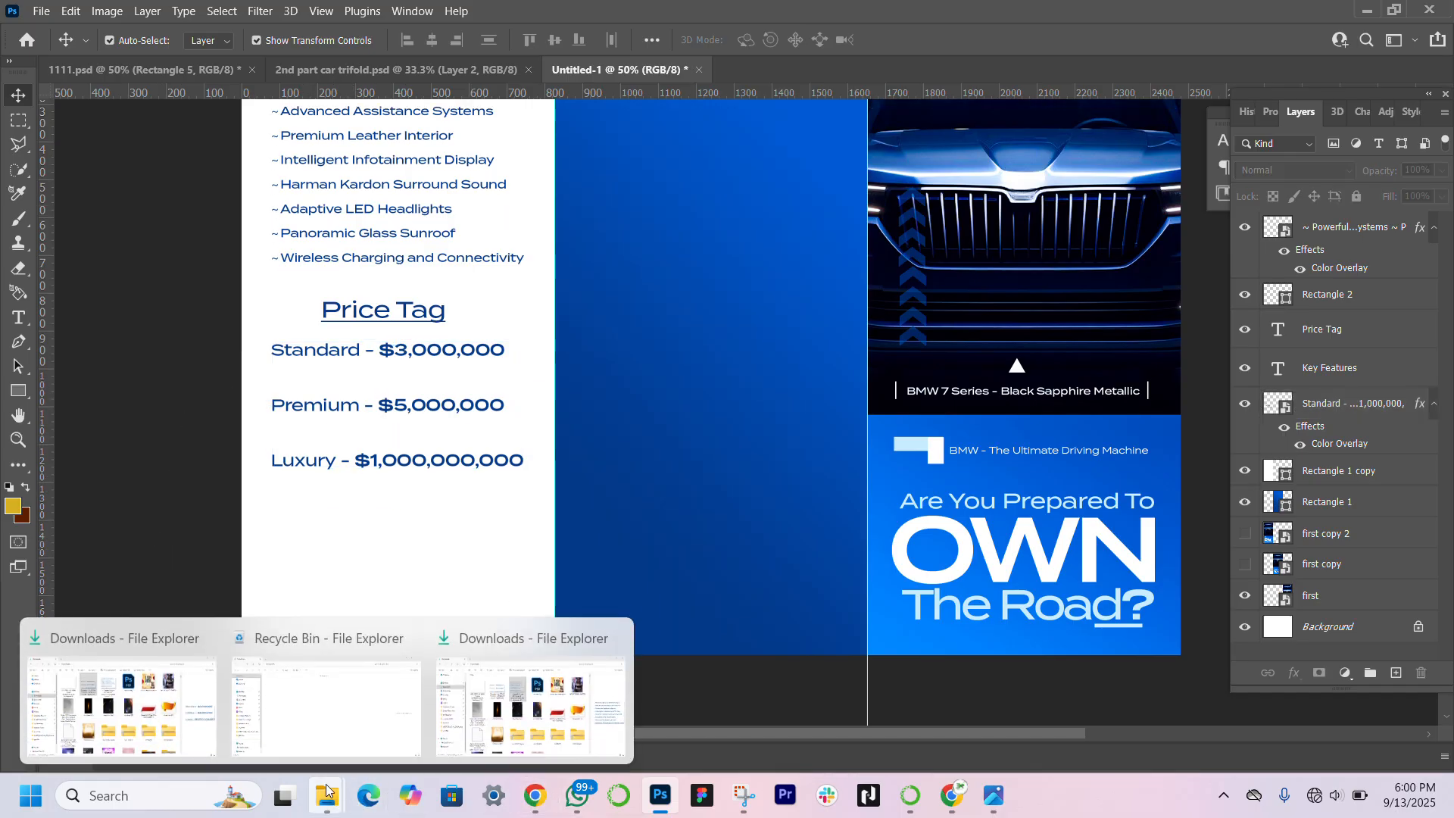
click(144, 700)
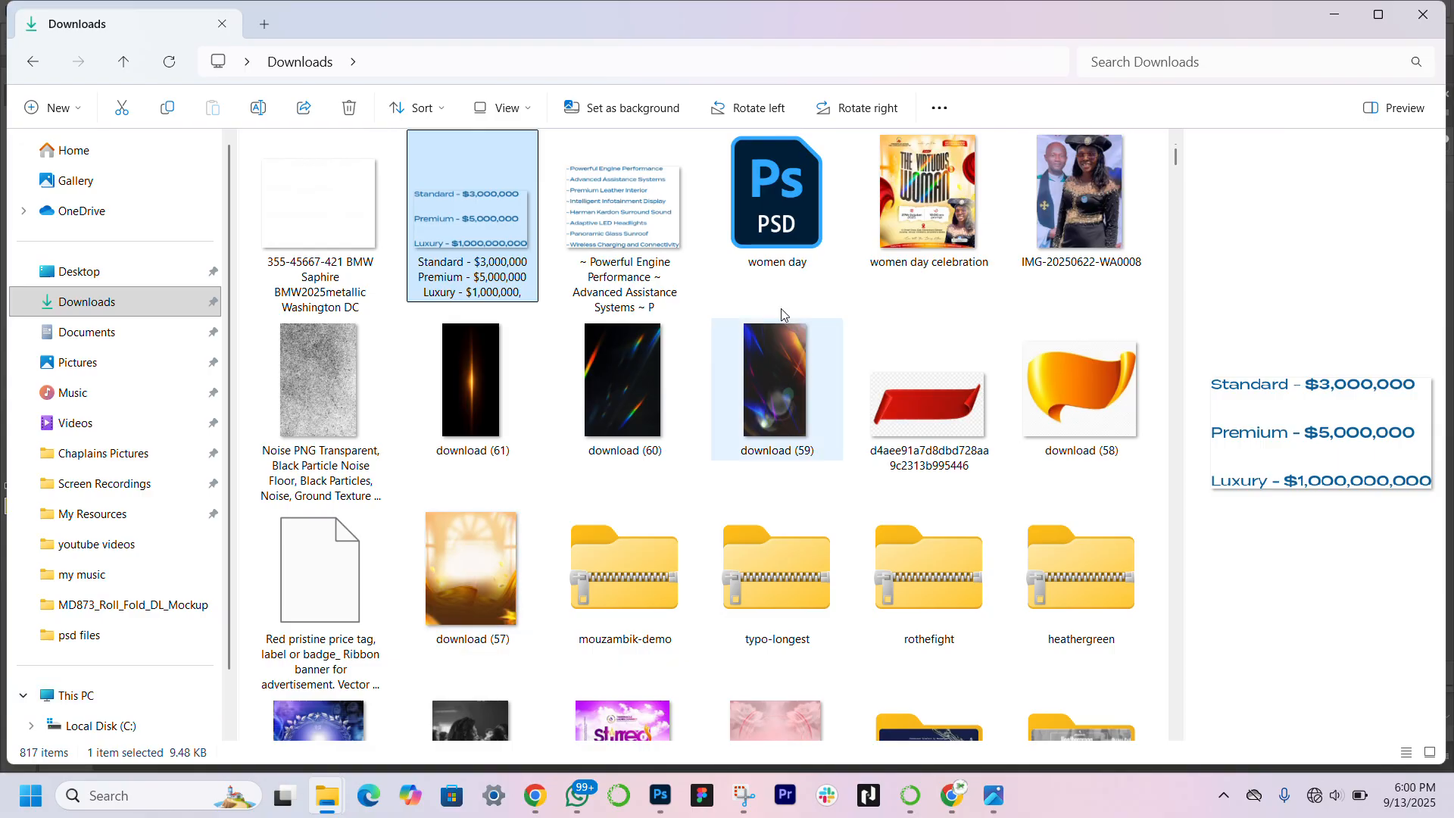
scroll(929, 299, down, 10)
scroll(930, 303, down, 6)
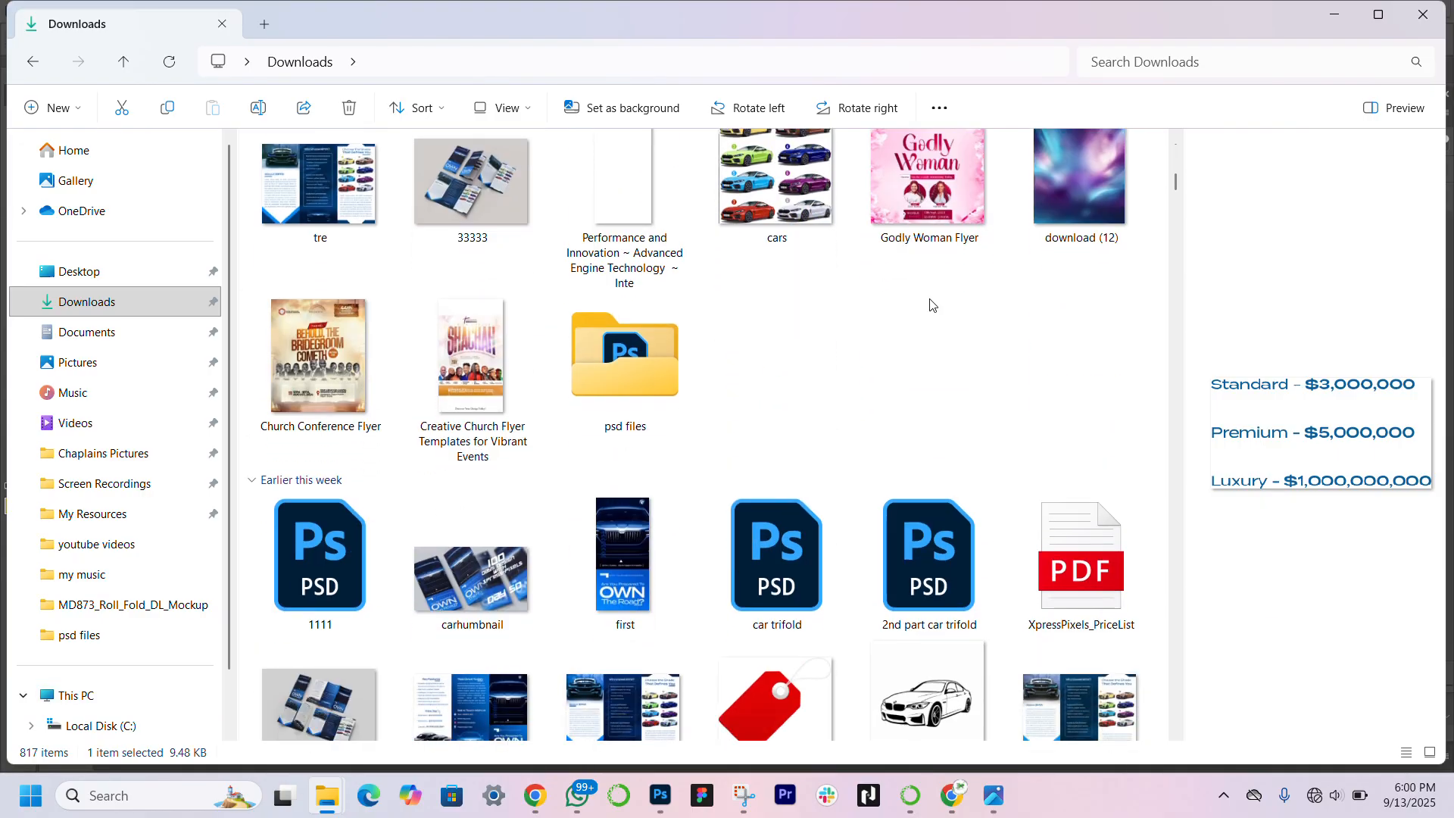
click(958, 545)
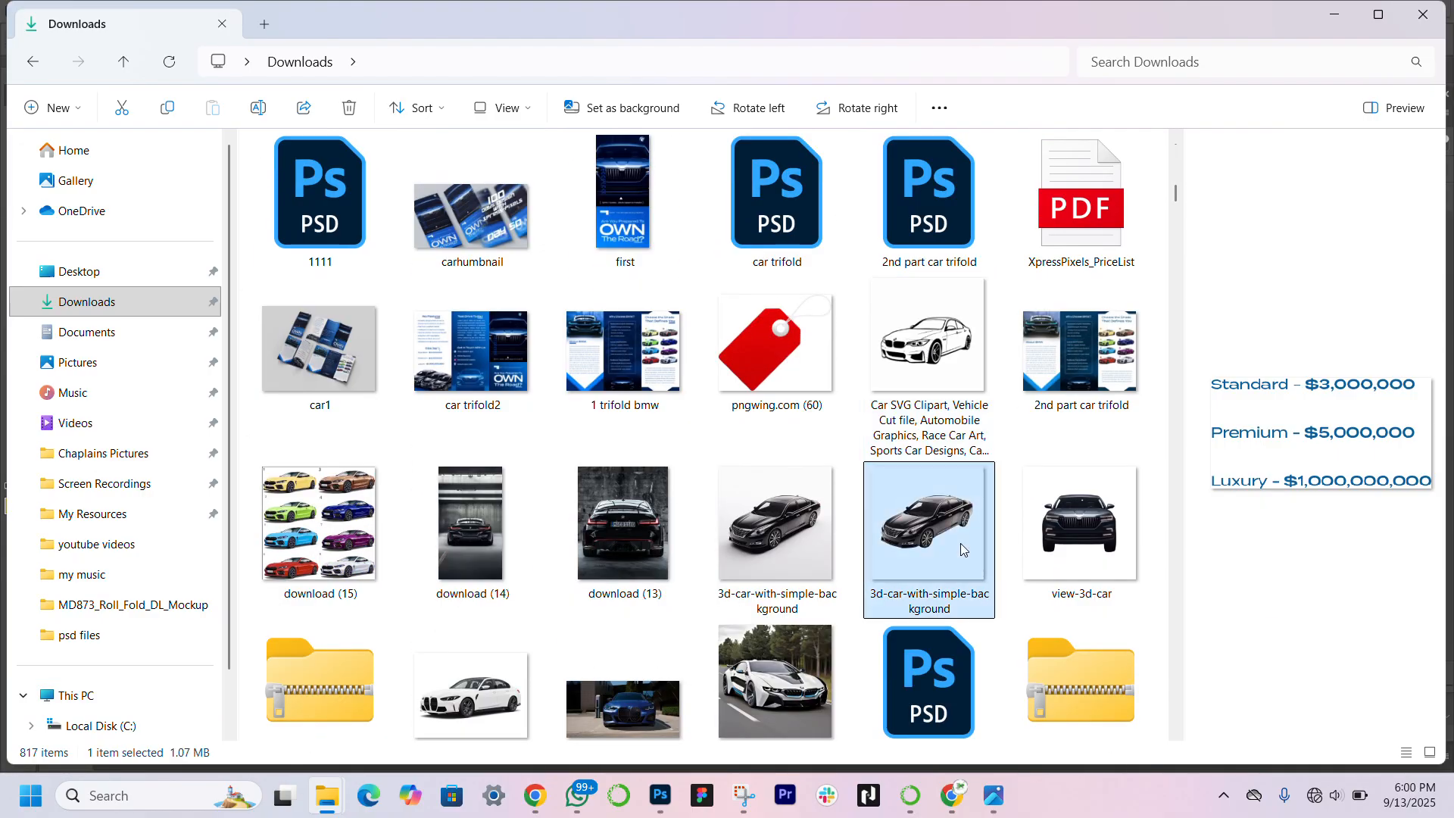
drag(939, 515, 443, 373)
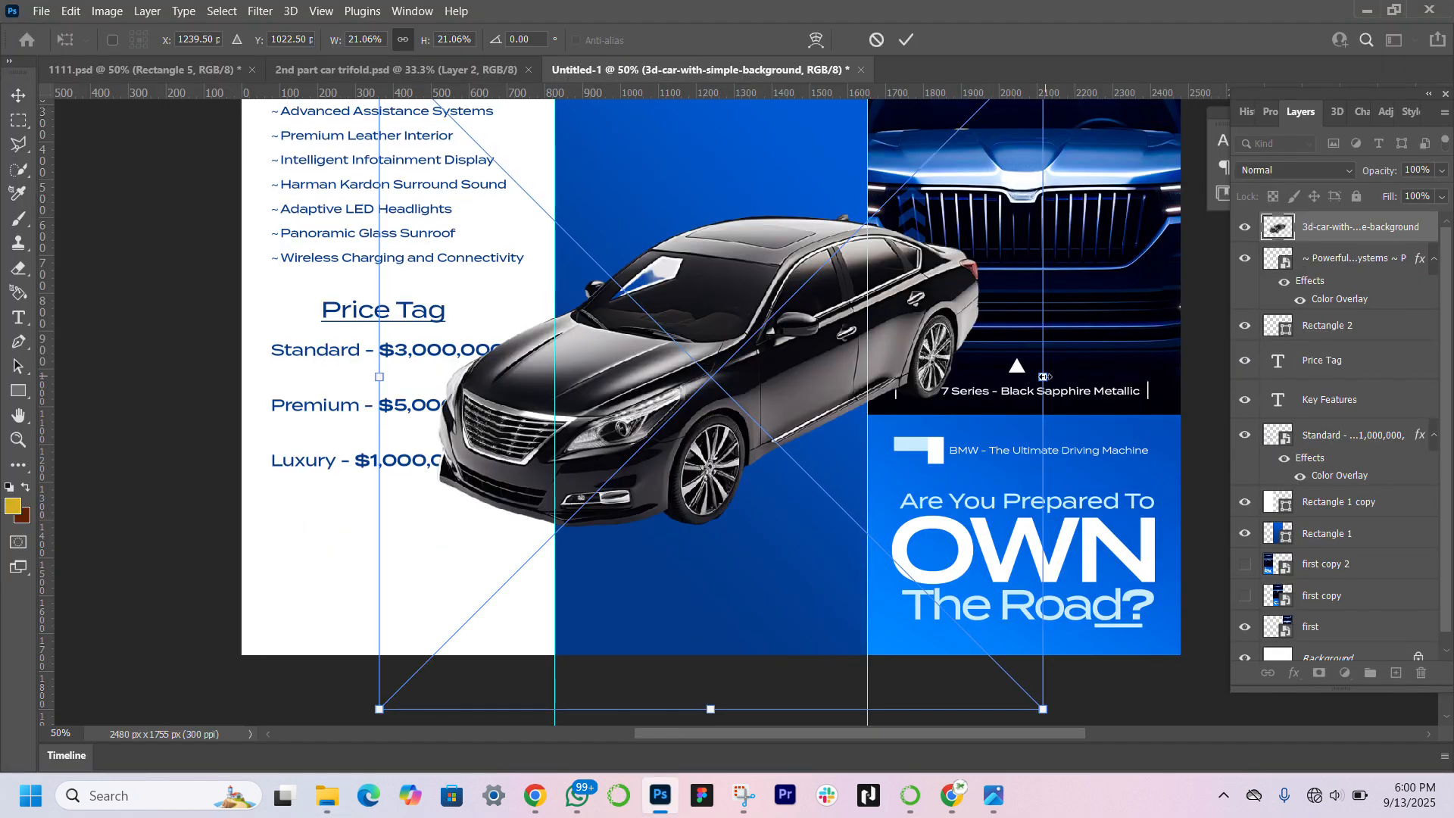
Scale the placed car to about 6.80% and move it to the white panel's lower-left corner, slightly past the outer edge
drag(1044, 377, 593, 332)
mouse_move(499, 375)
mouse_down()
mouse_move(372, 555)
mouse_move(319, 570)
mouse_up()
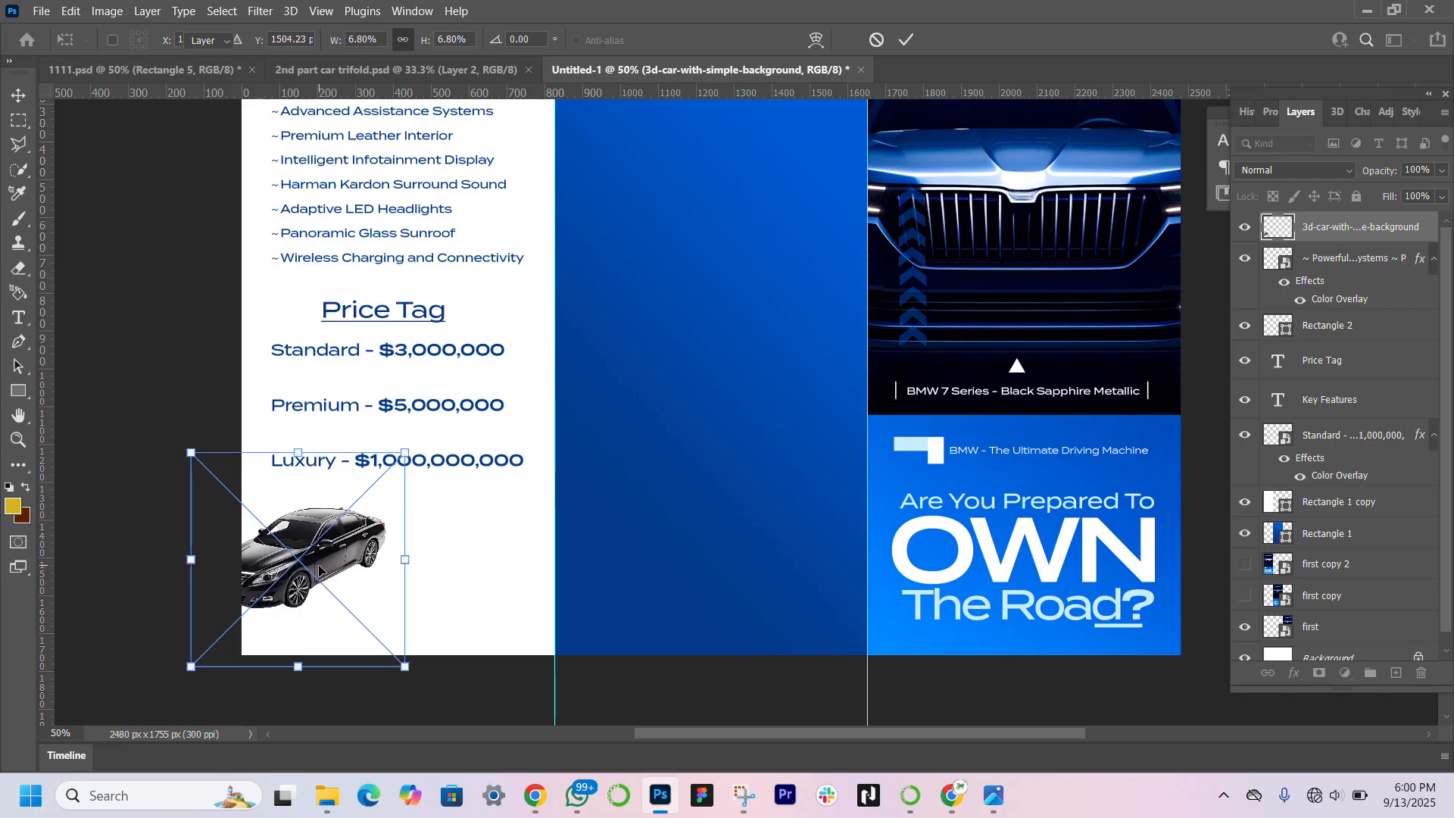
key(Return)
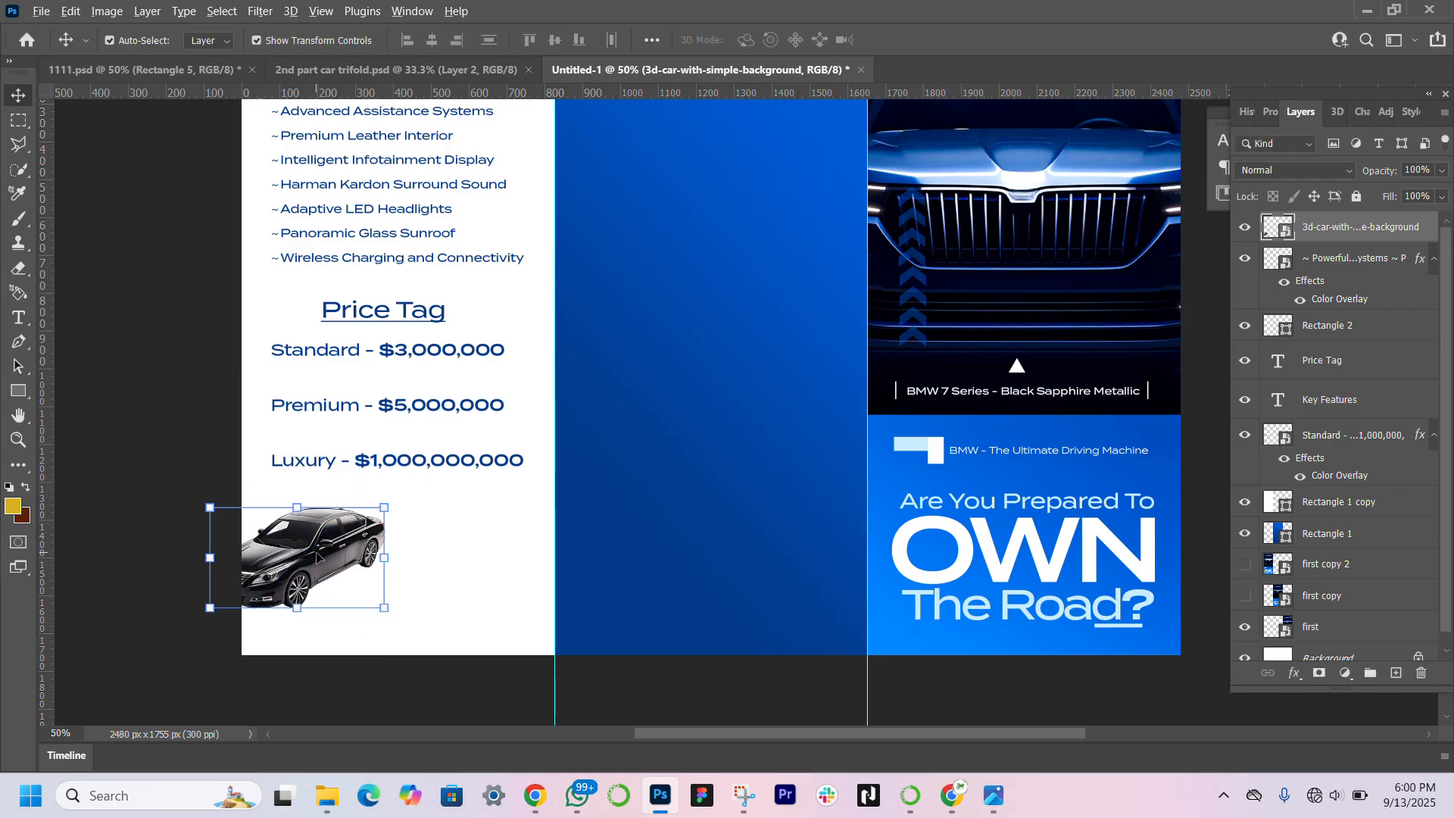
Duplicate the car, scale the copy to about 6.53%, and overlap it on the original, slightly lower and to the right
drag(317, 558, 399, 588)
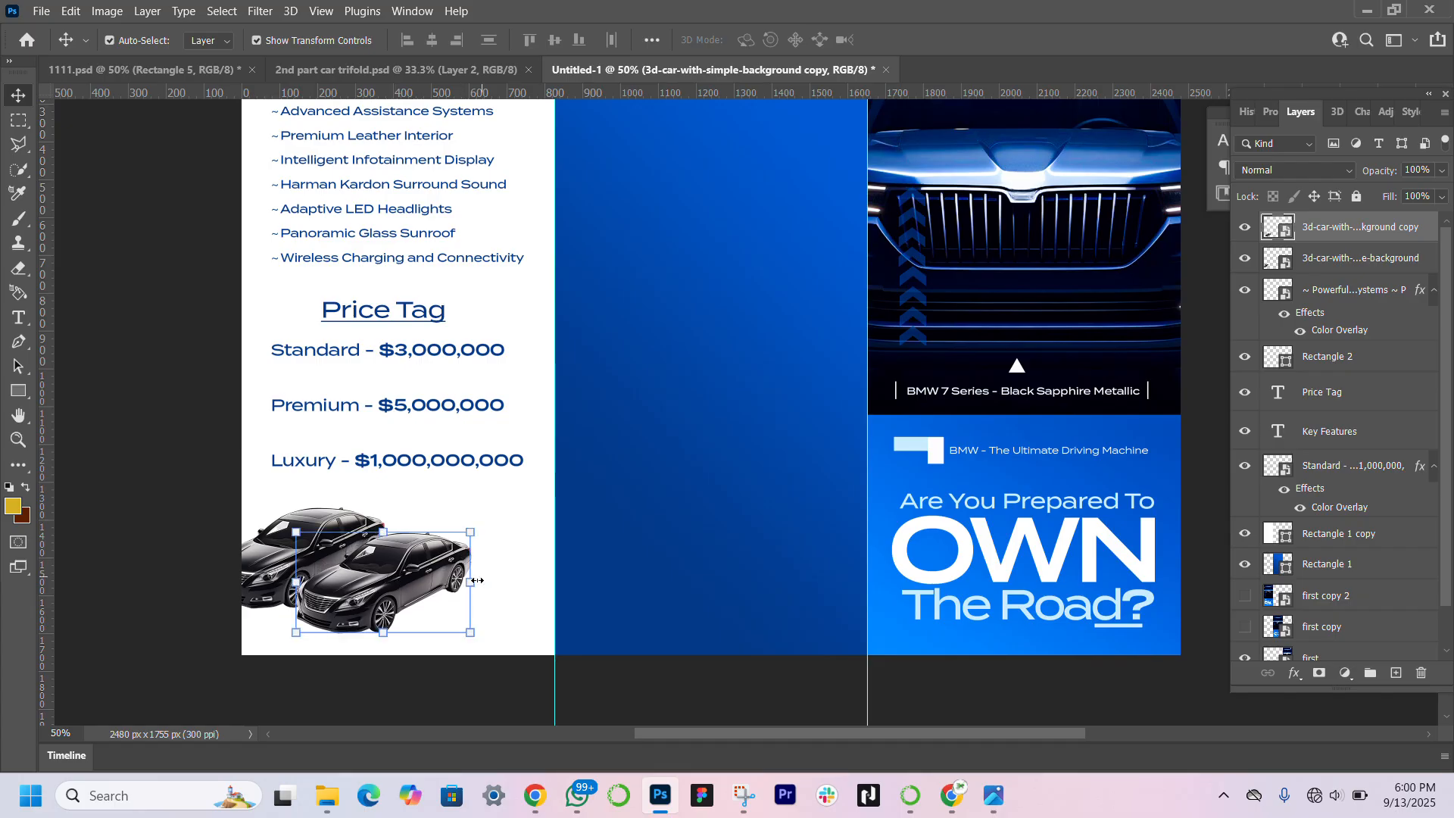
drag(471, 577, 461, 579)
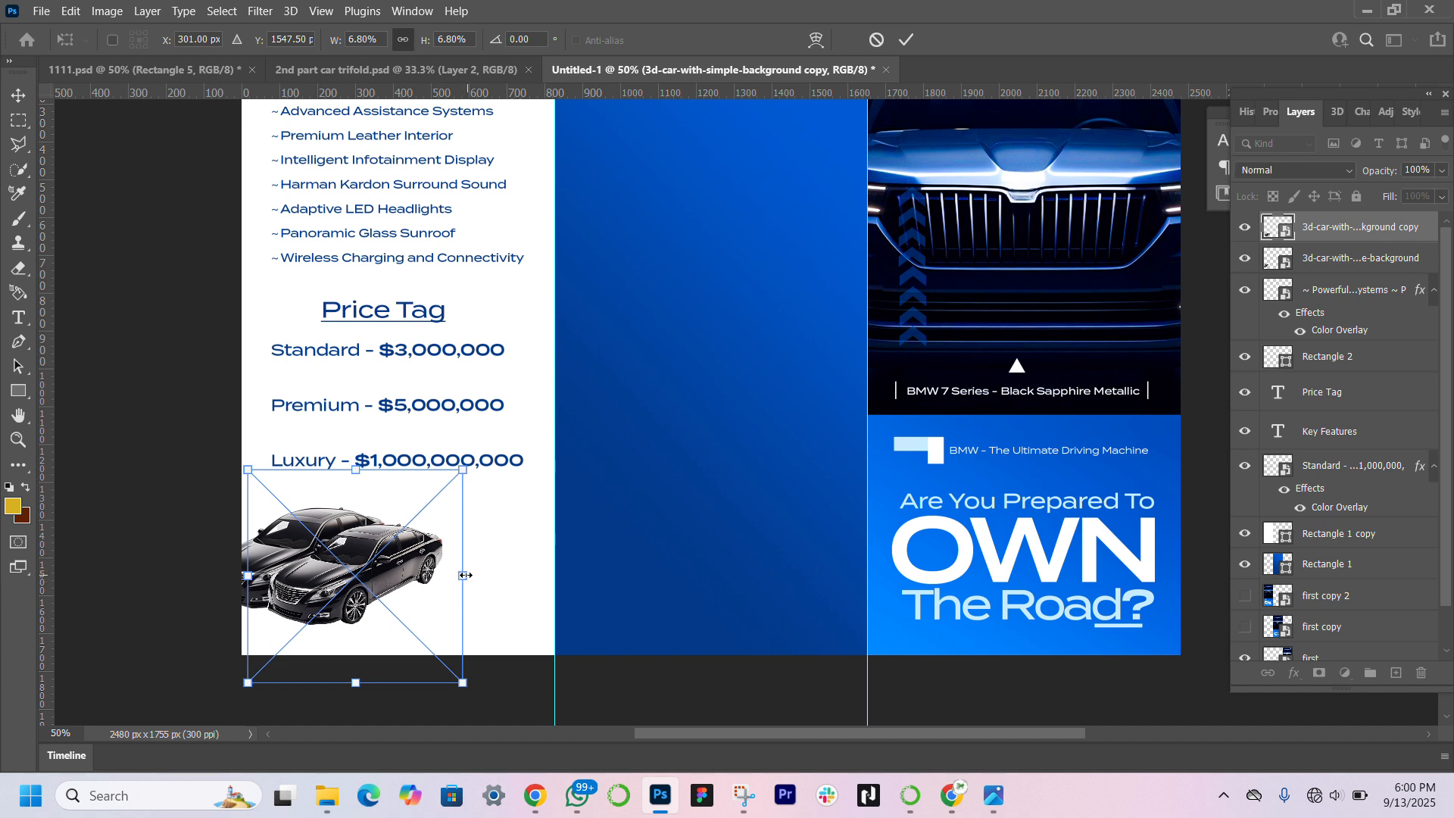
mouse_move(459, 575)
mouse_down()
mouse_move(383, 581)
mouse_move(484, 584)
mouse_up()
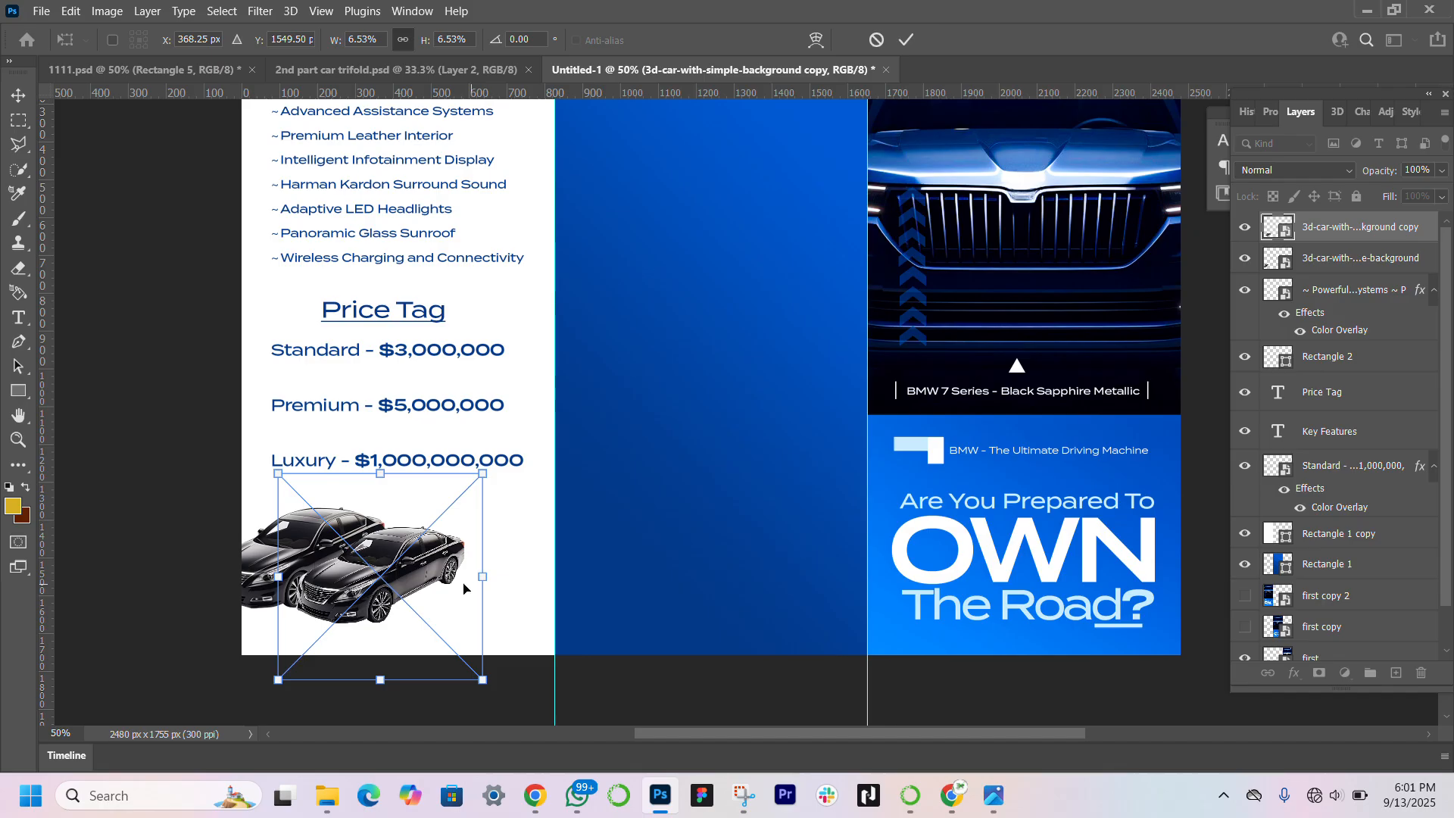
drag(430, 578, 422, 579)
key(Return)
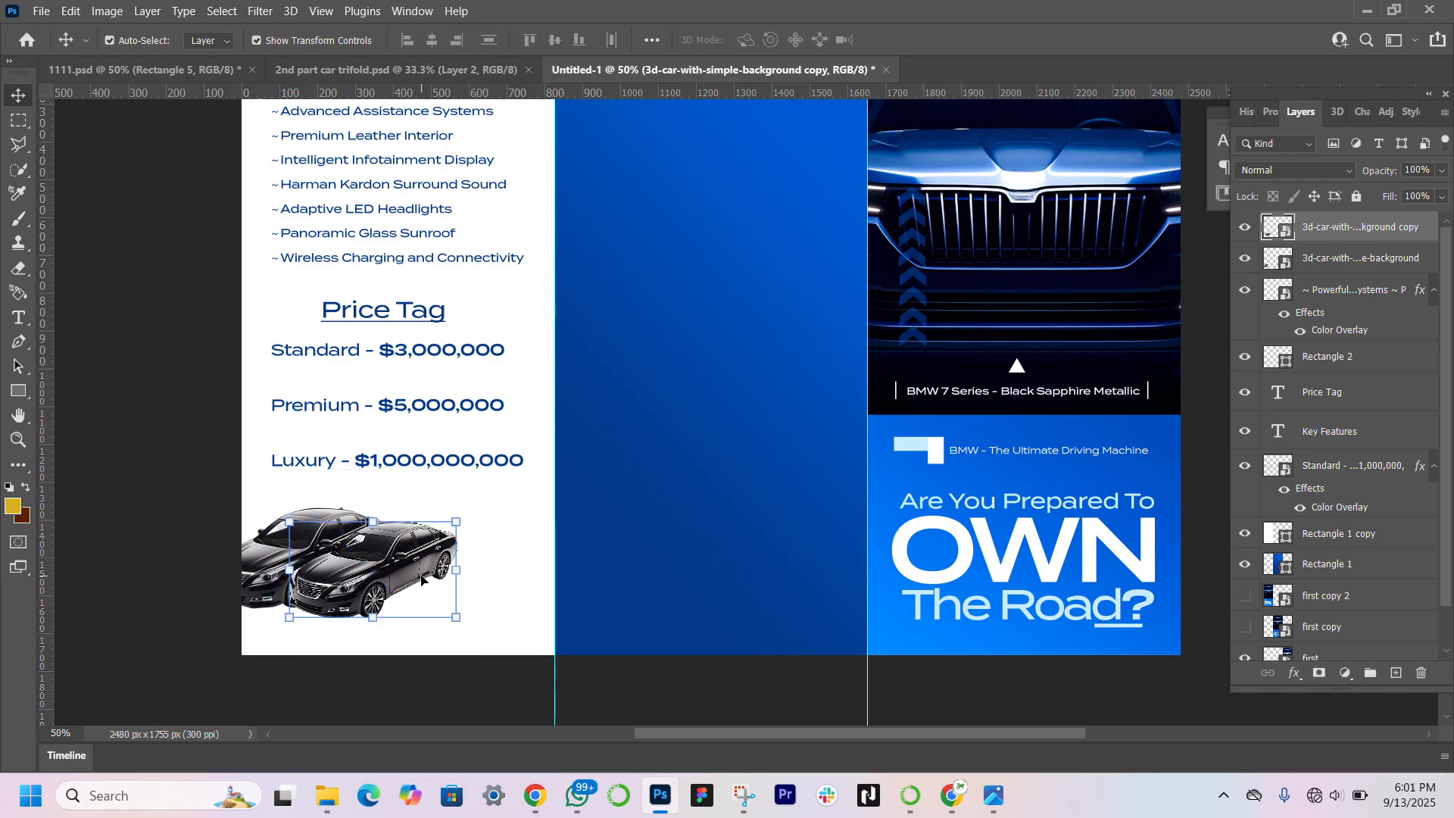
Duplicate the second car and scale the third to about 5.74%, overlapping it at the right end of the row
drag(373, 589, 455, 604)
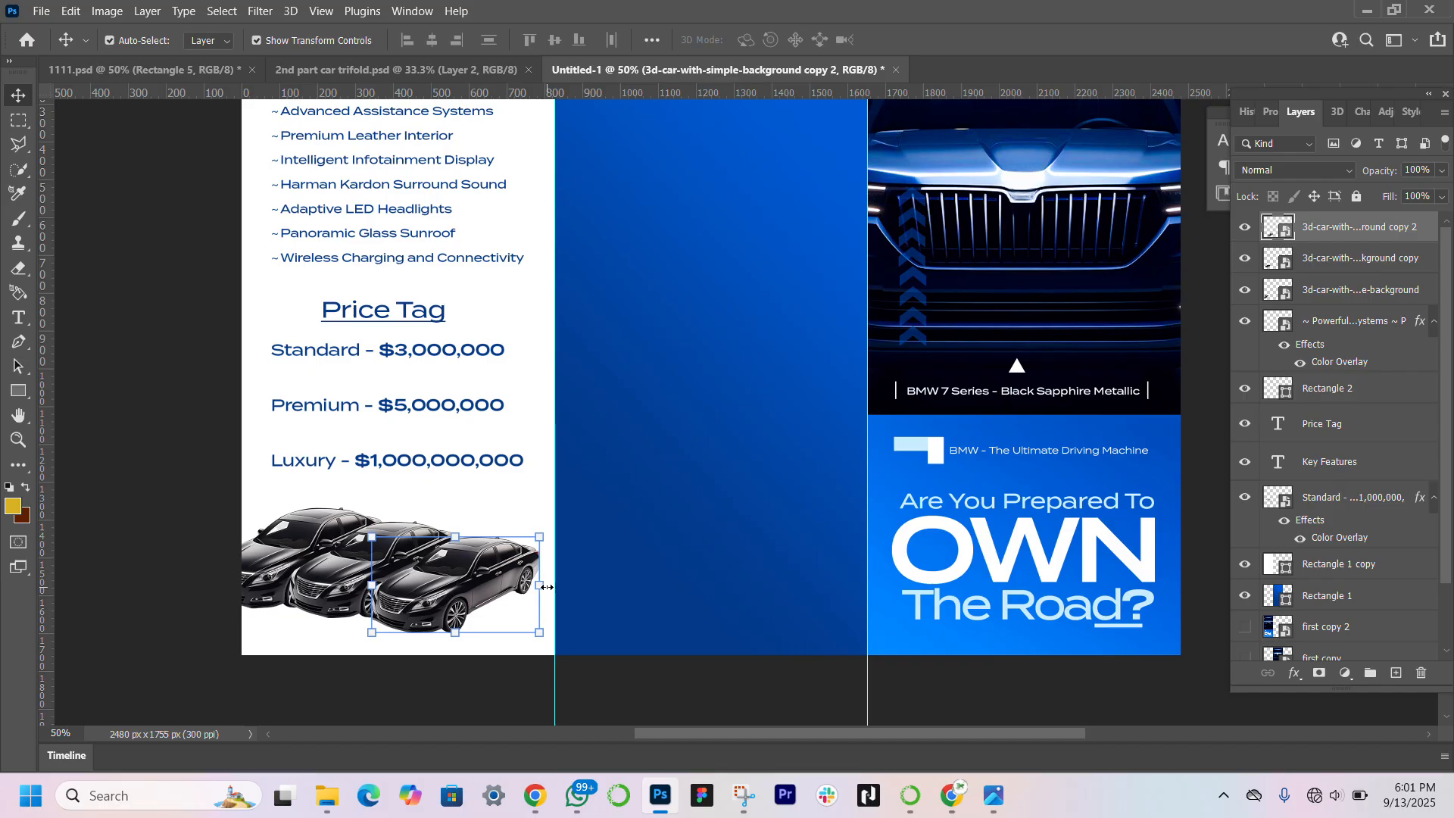
drag(546, 586, 470, 602)
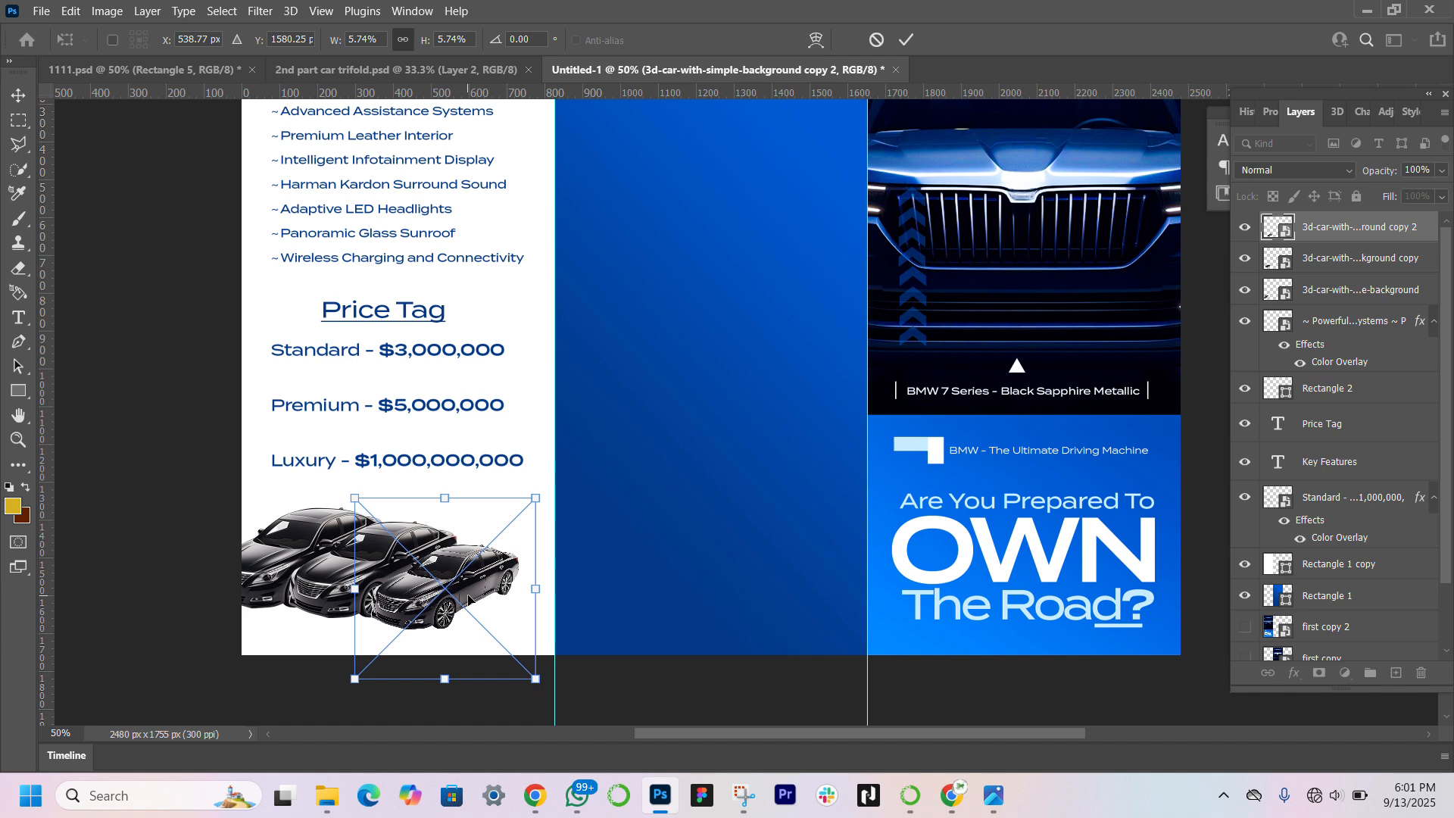
key(Return)
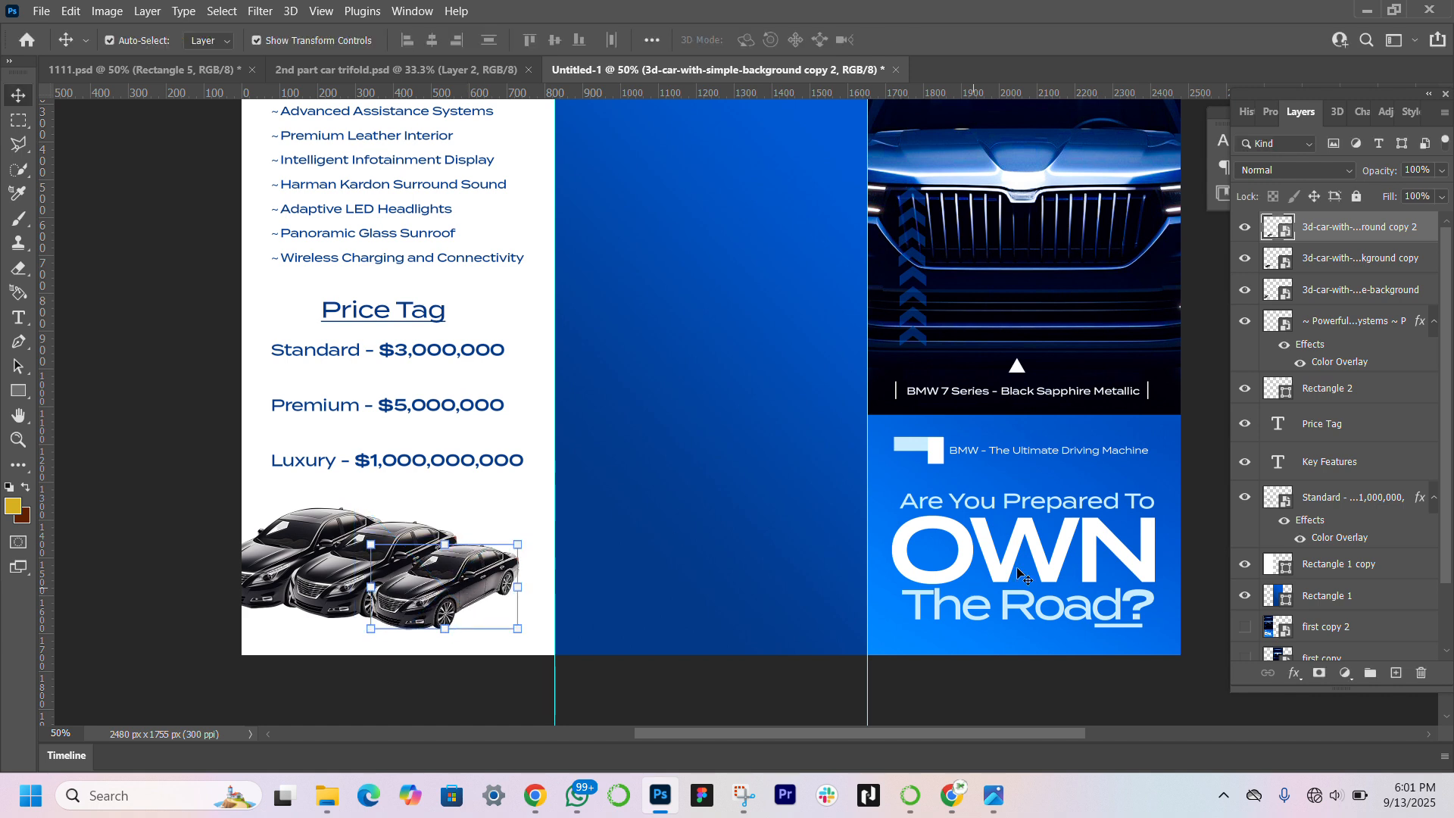
Scale all three cars together to about 130.88% and shift them left and slightly up beneath the price list
shift+click(1358, 302)
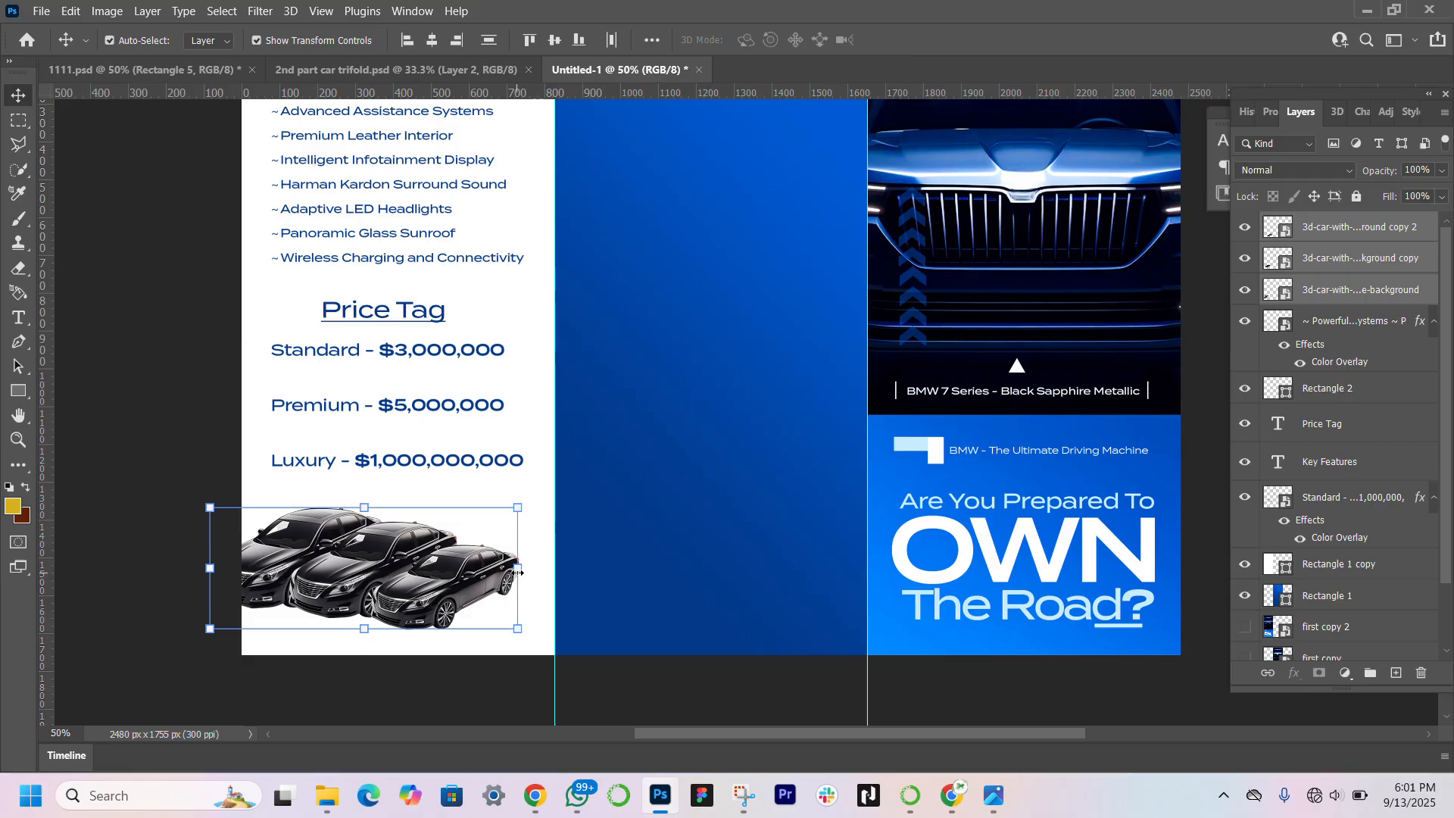
drag(518, 573, 613, 602)
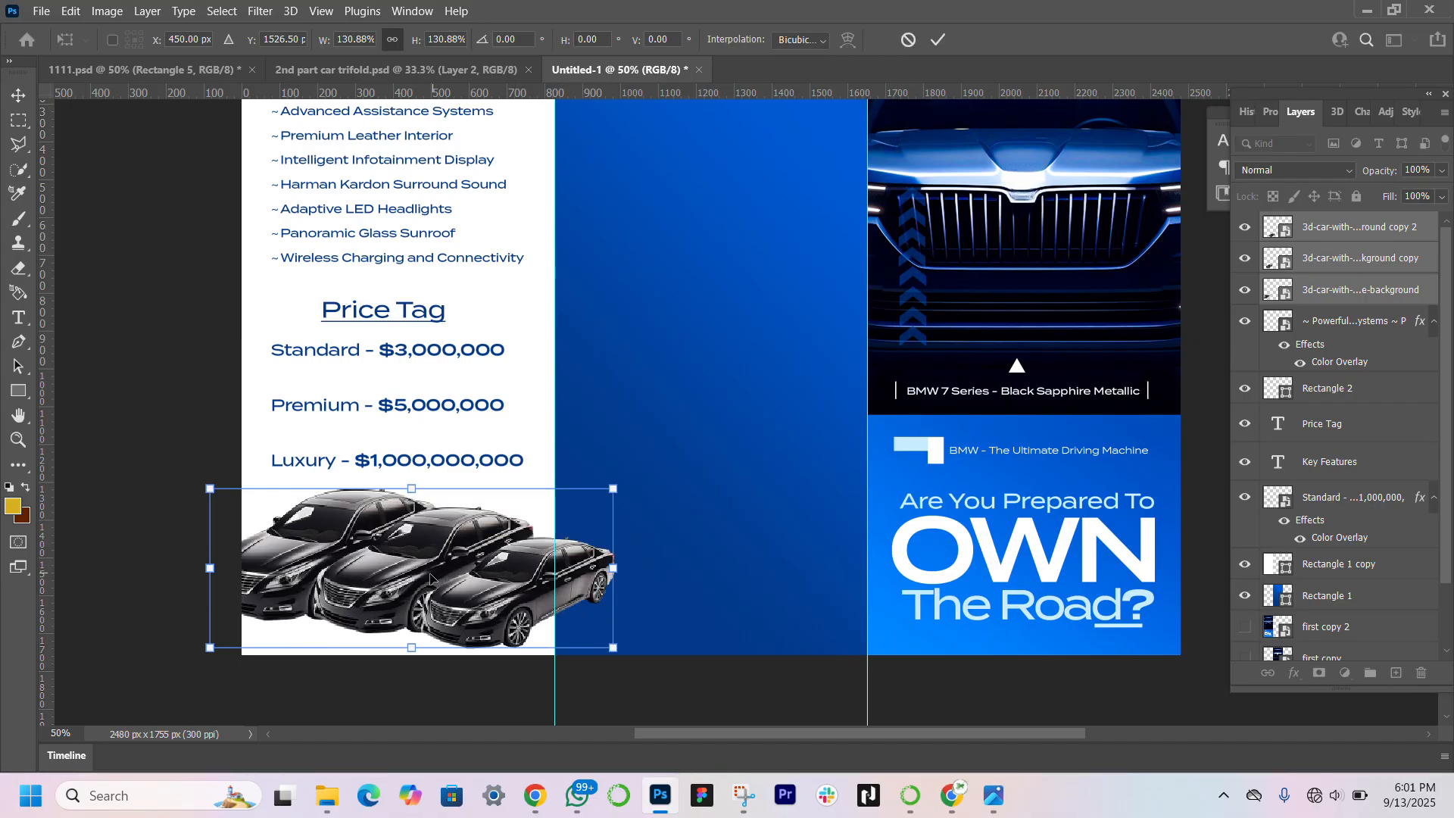
drag(430, 579, 405, 573)
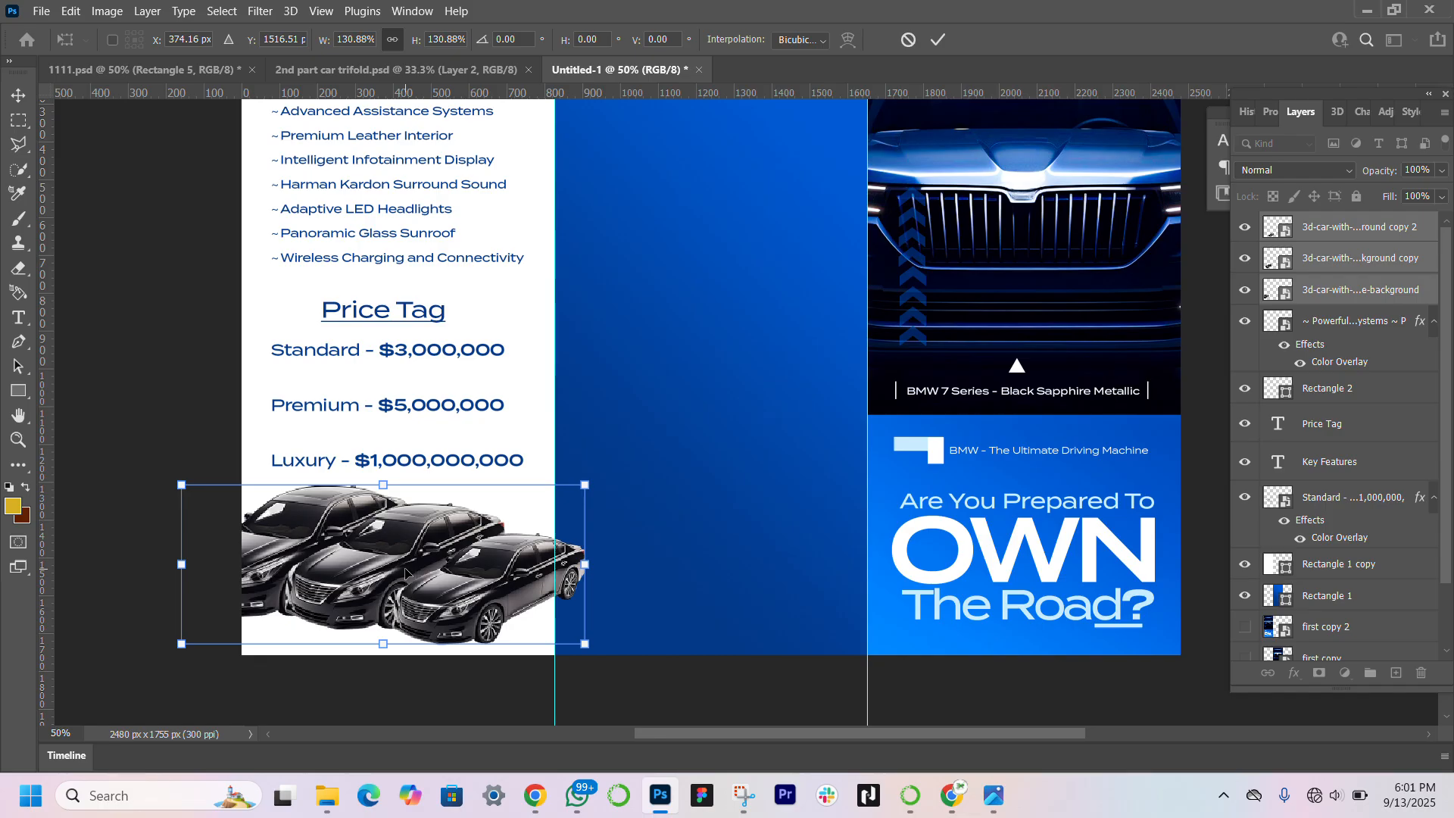
key(Return)
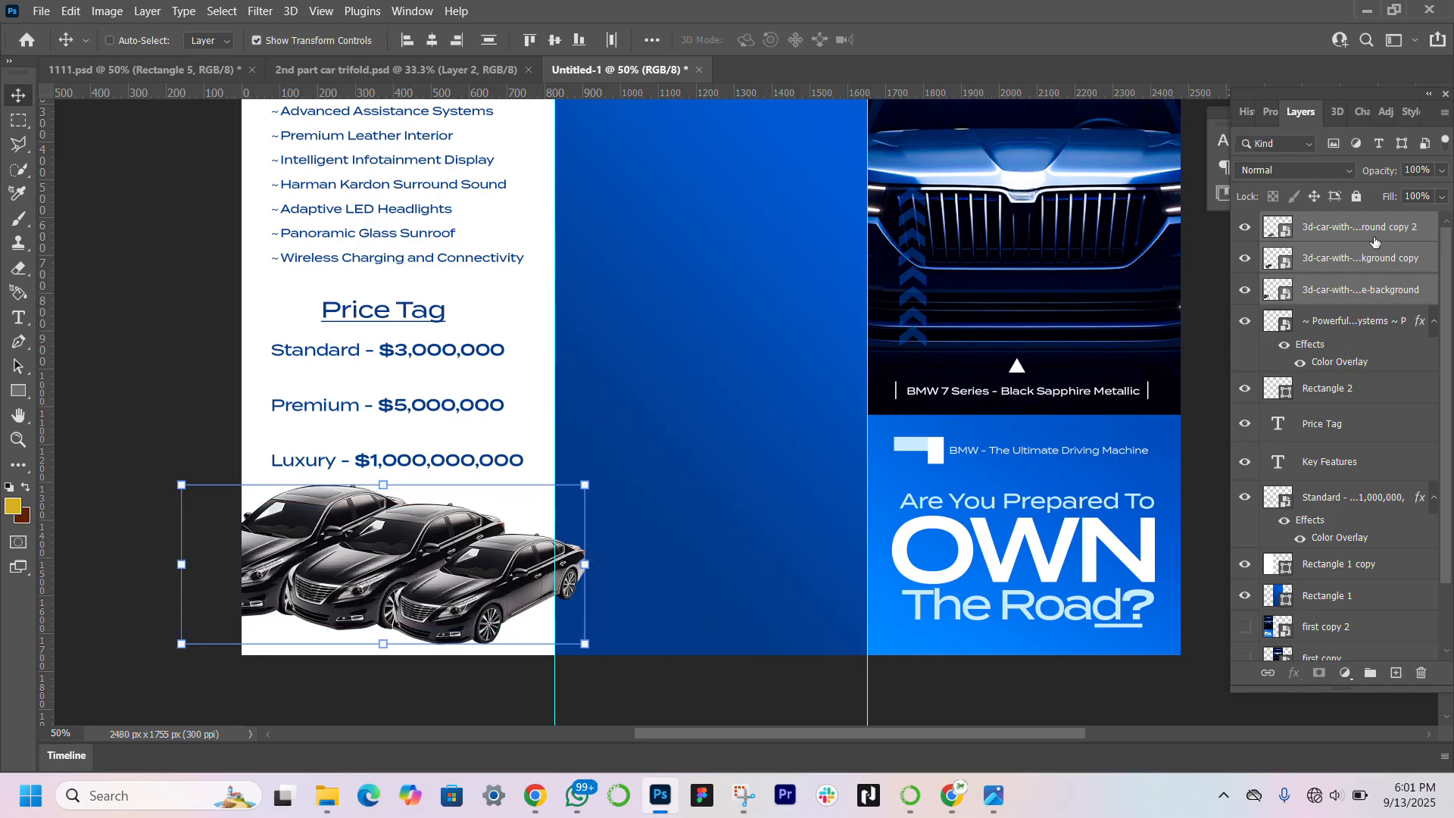
Group the three cars above the white panel's layer as a smart object and clip it to that panel
key(ctrl+g)
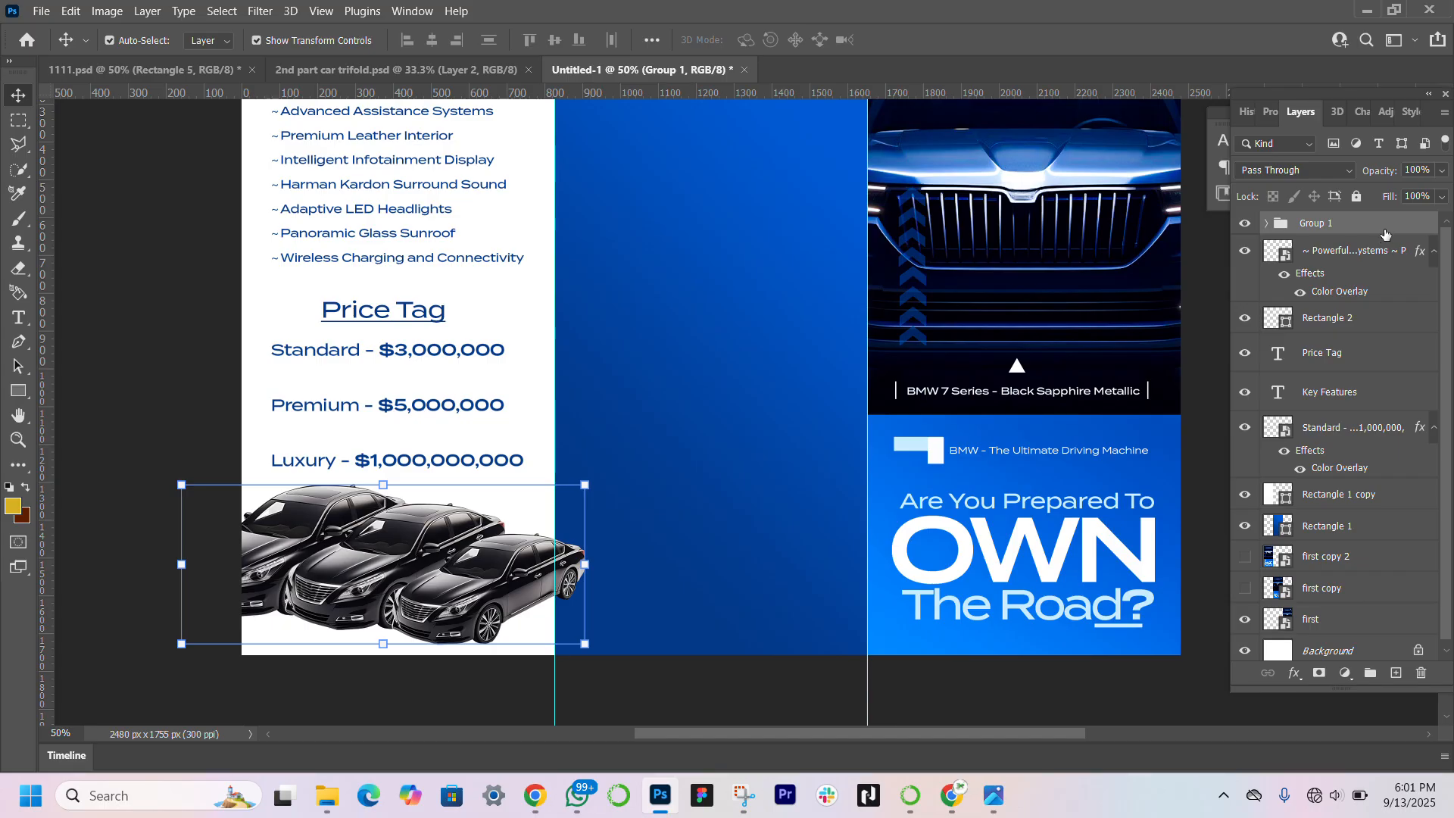
drag(1385, 232, 1358, 487)
right_click(1373, 474)
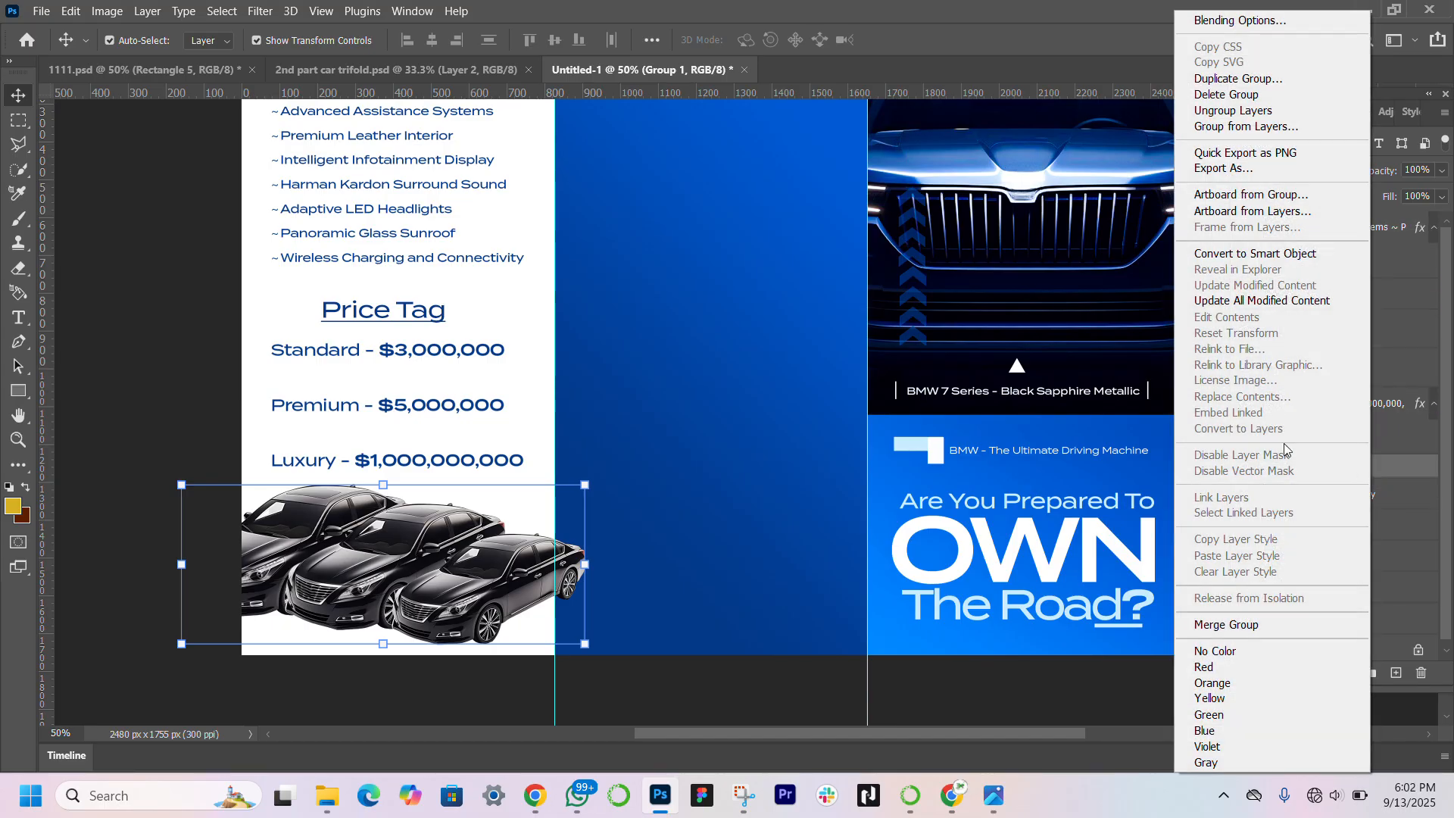
click(1259, 254)
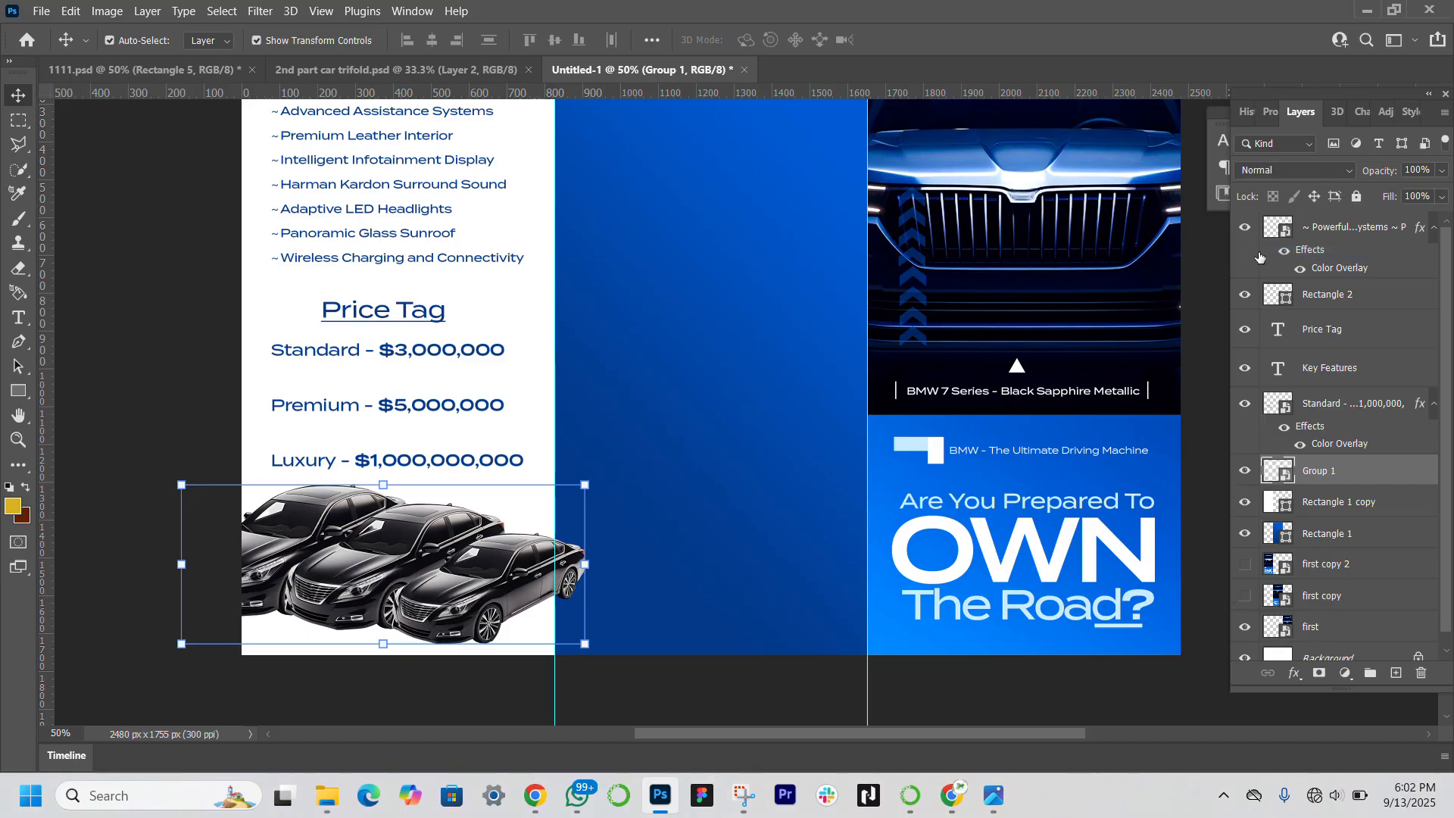
right_click(1351, 479)
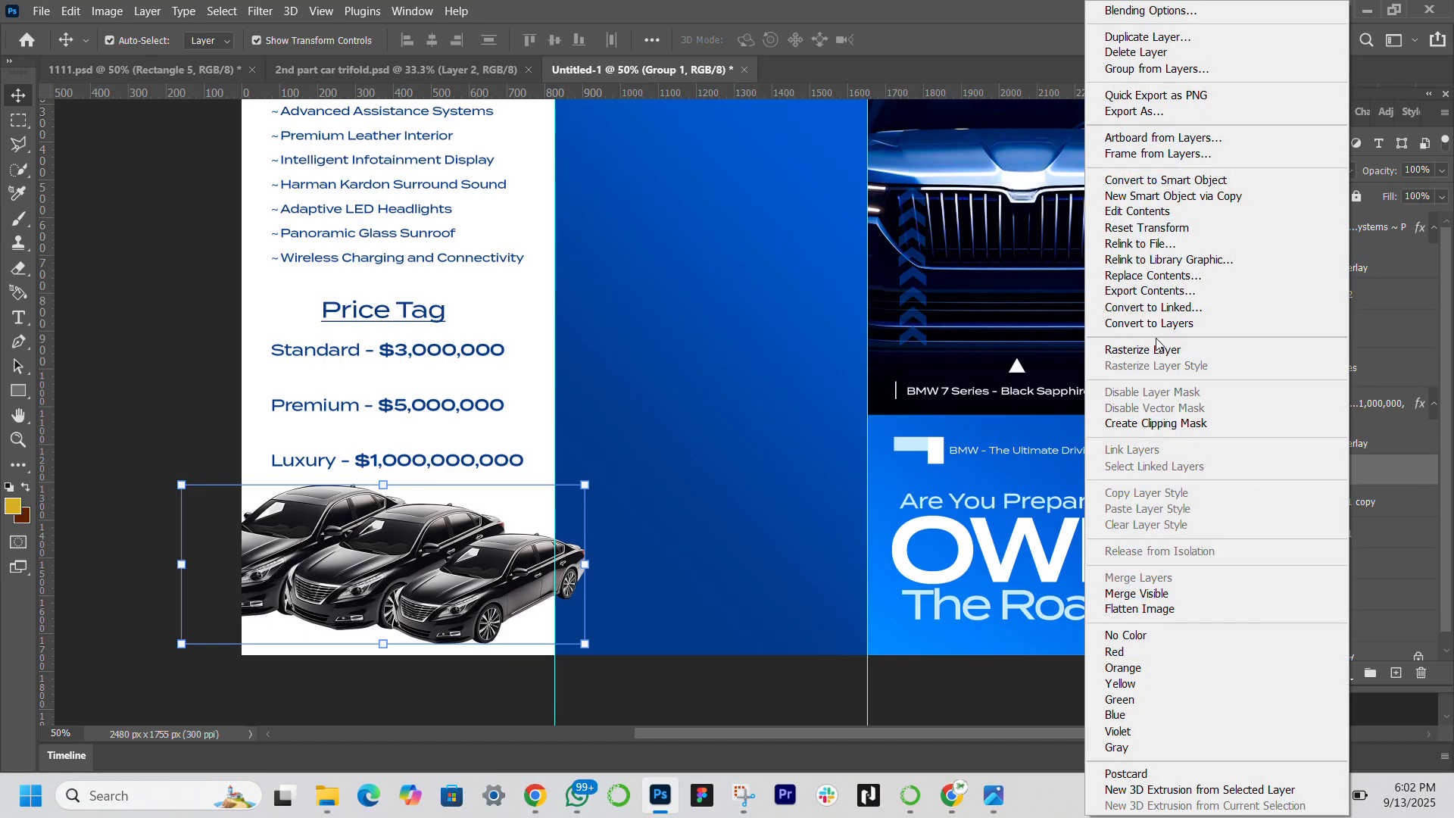
click(1153, 423)
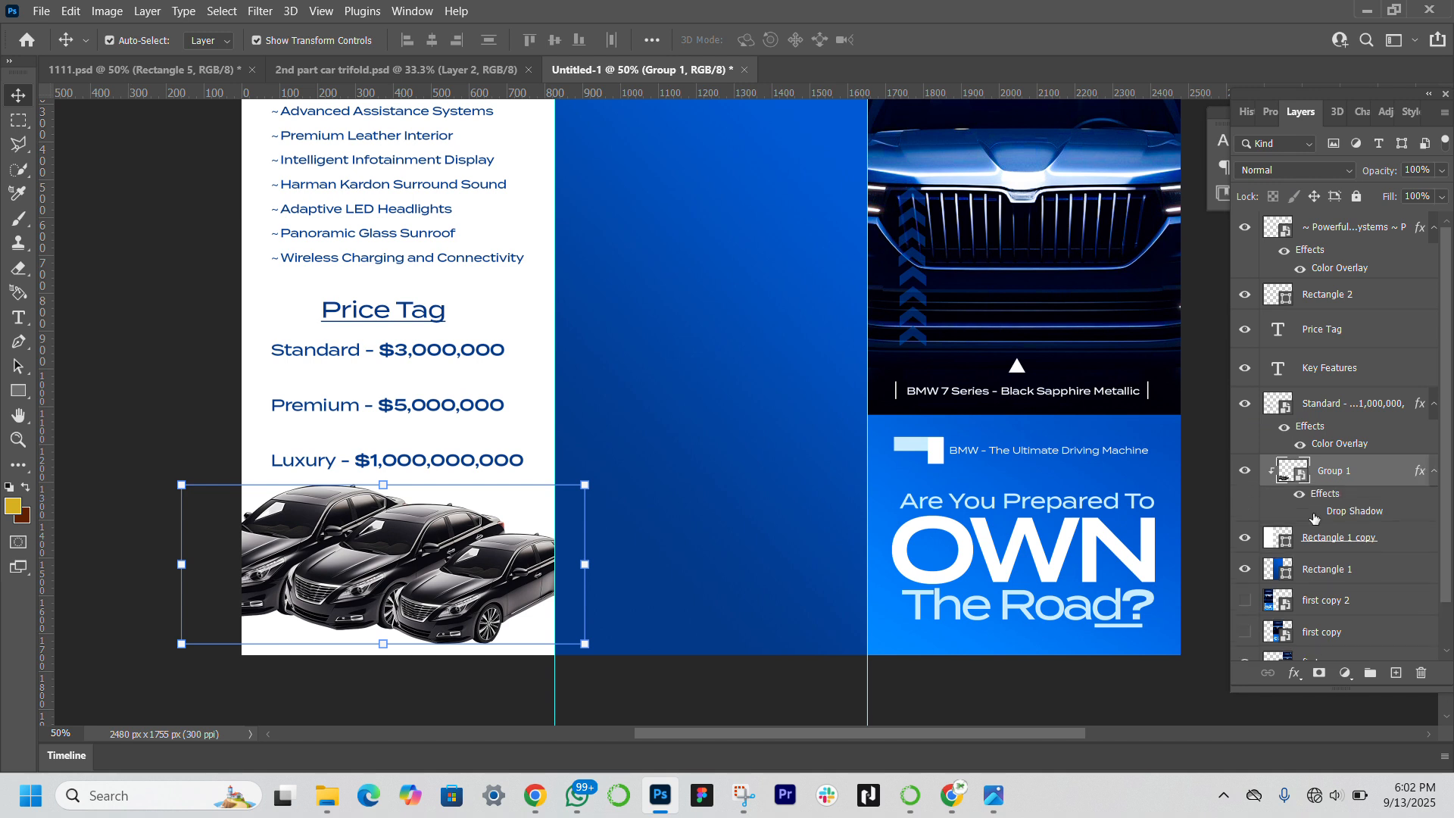
Add a new layer clipped between the cars and the white panel, and set the Brush colour to near-black
click(1395, 672)
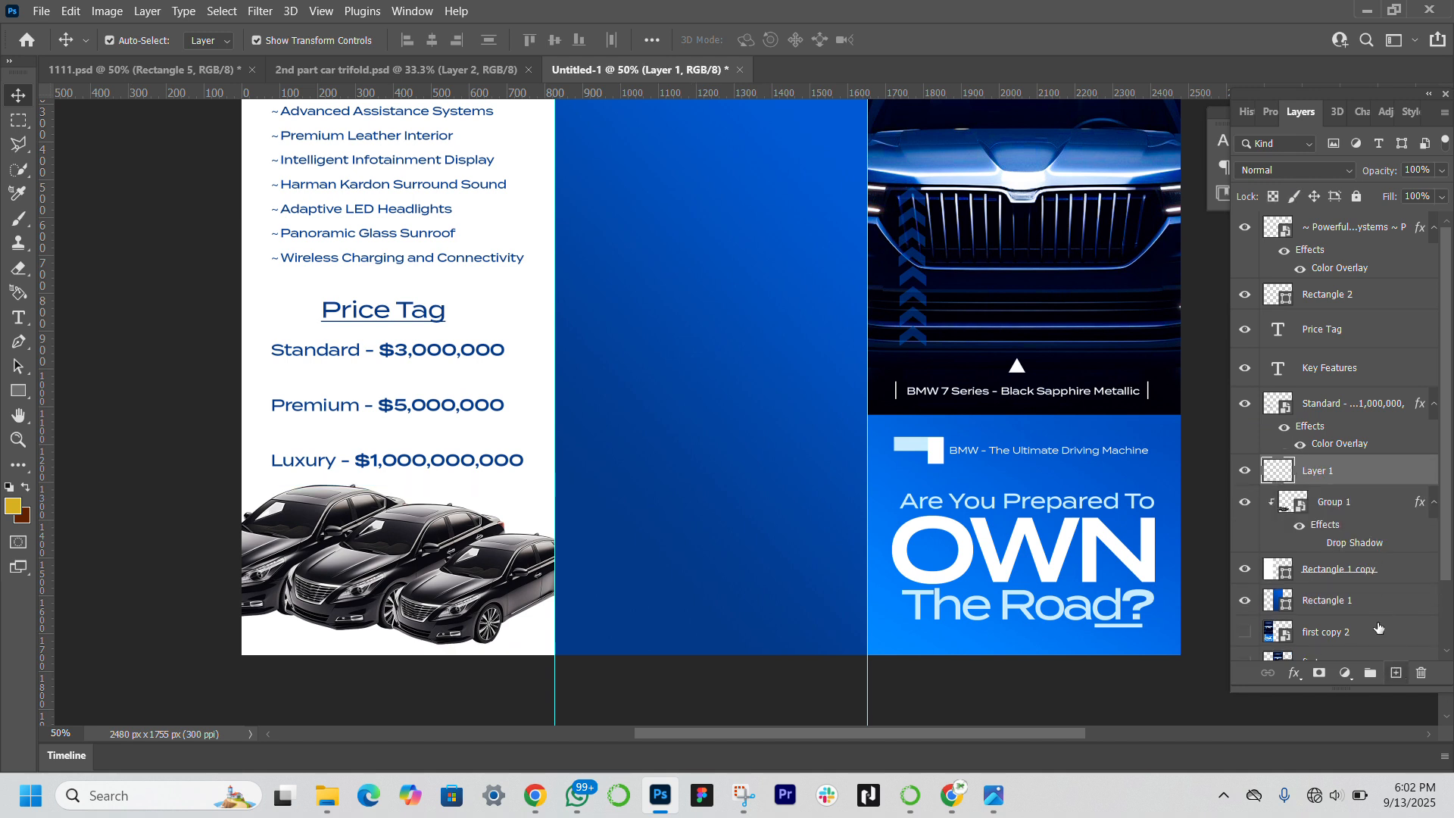
drag(1360, 467, 1364, 545)
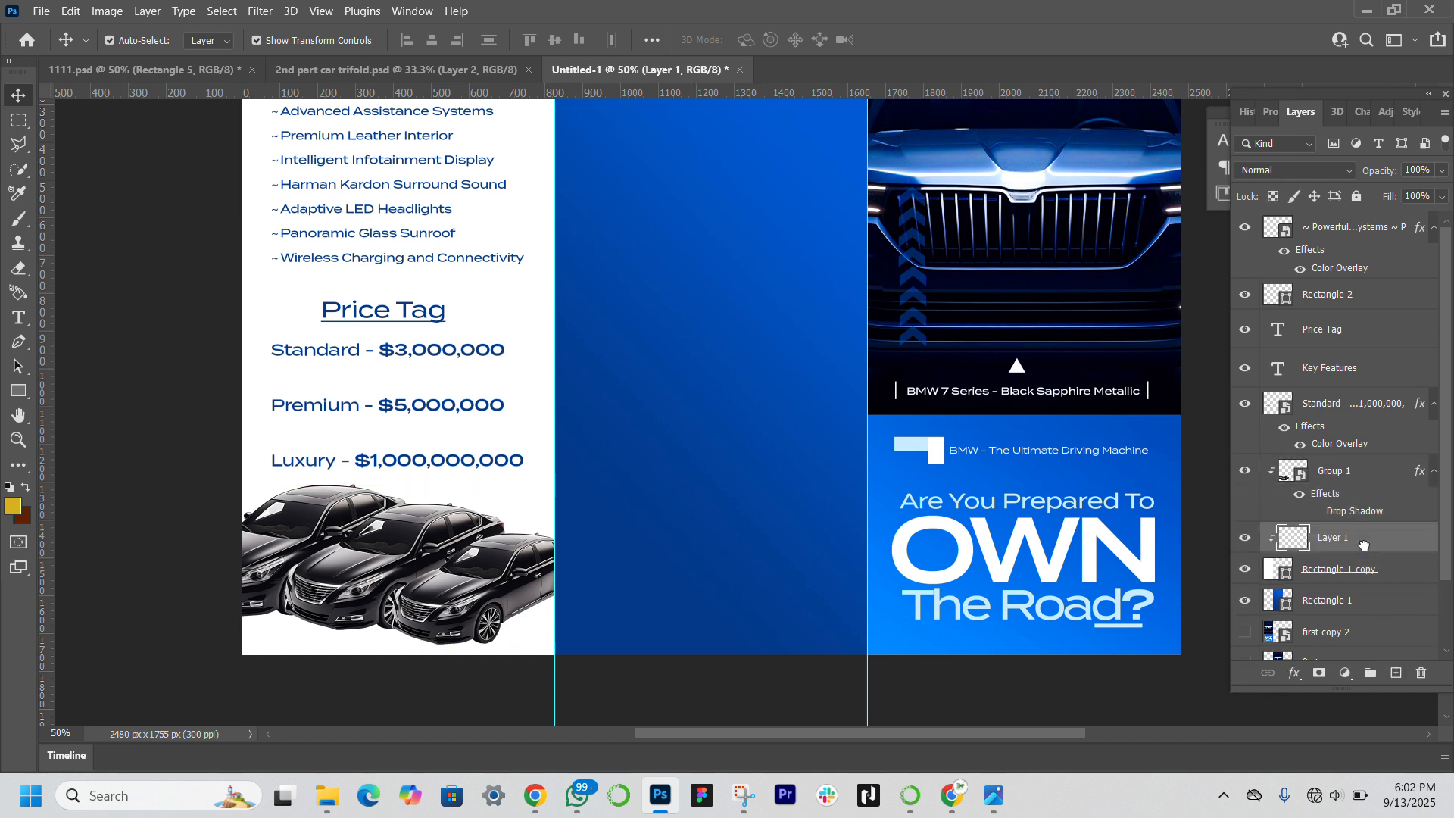
click(18, 220)
click(12, 507)
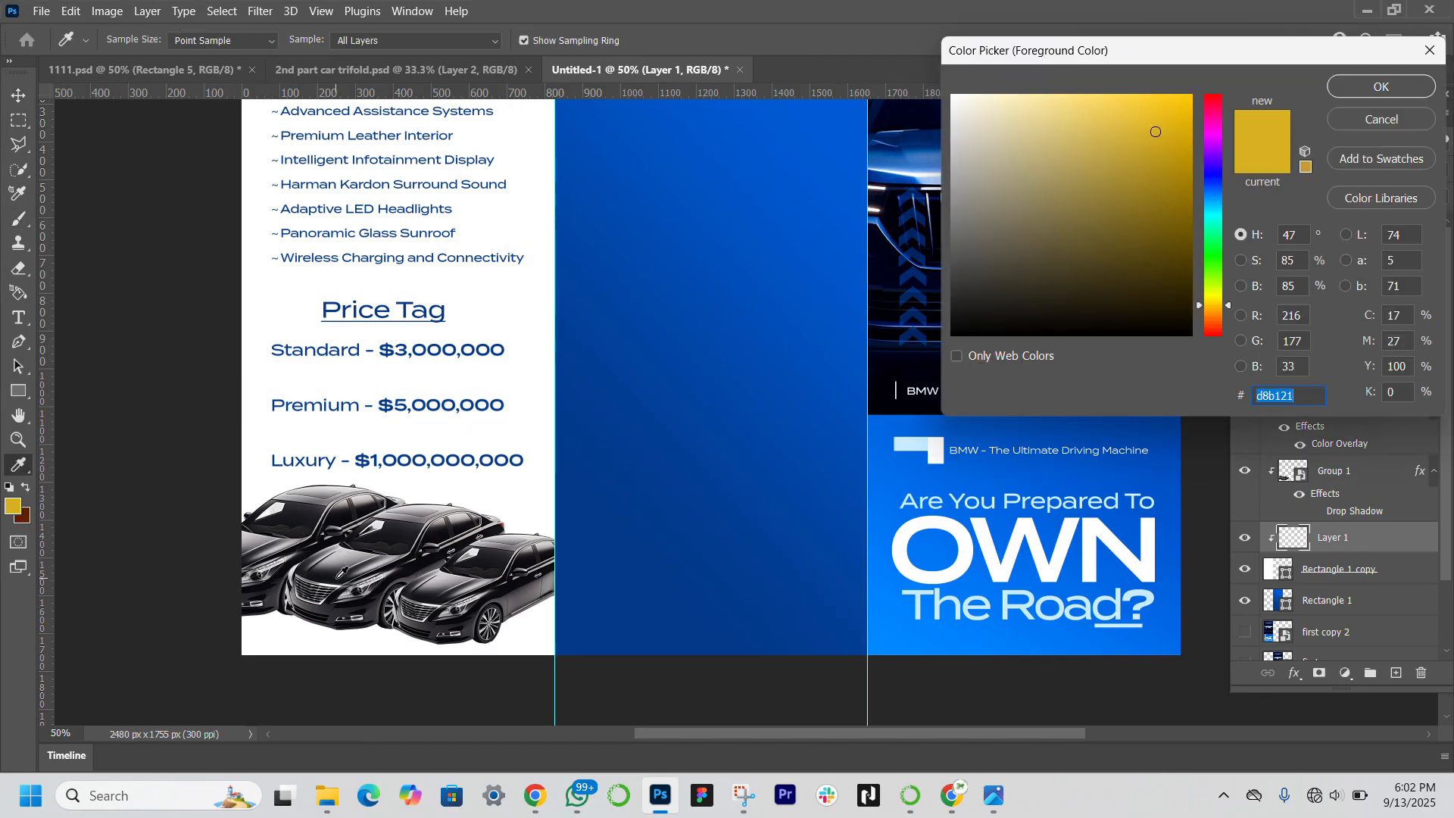
click(342, 572)
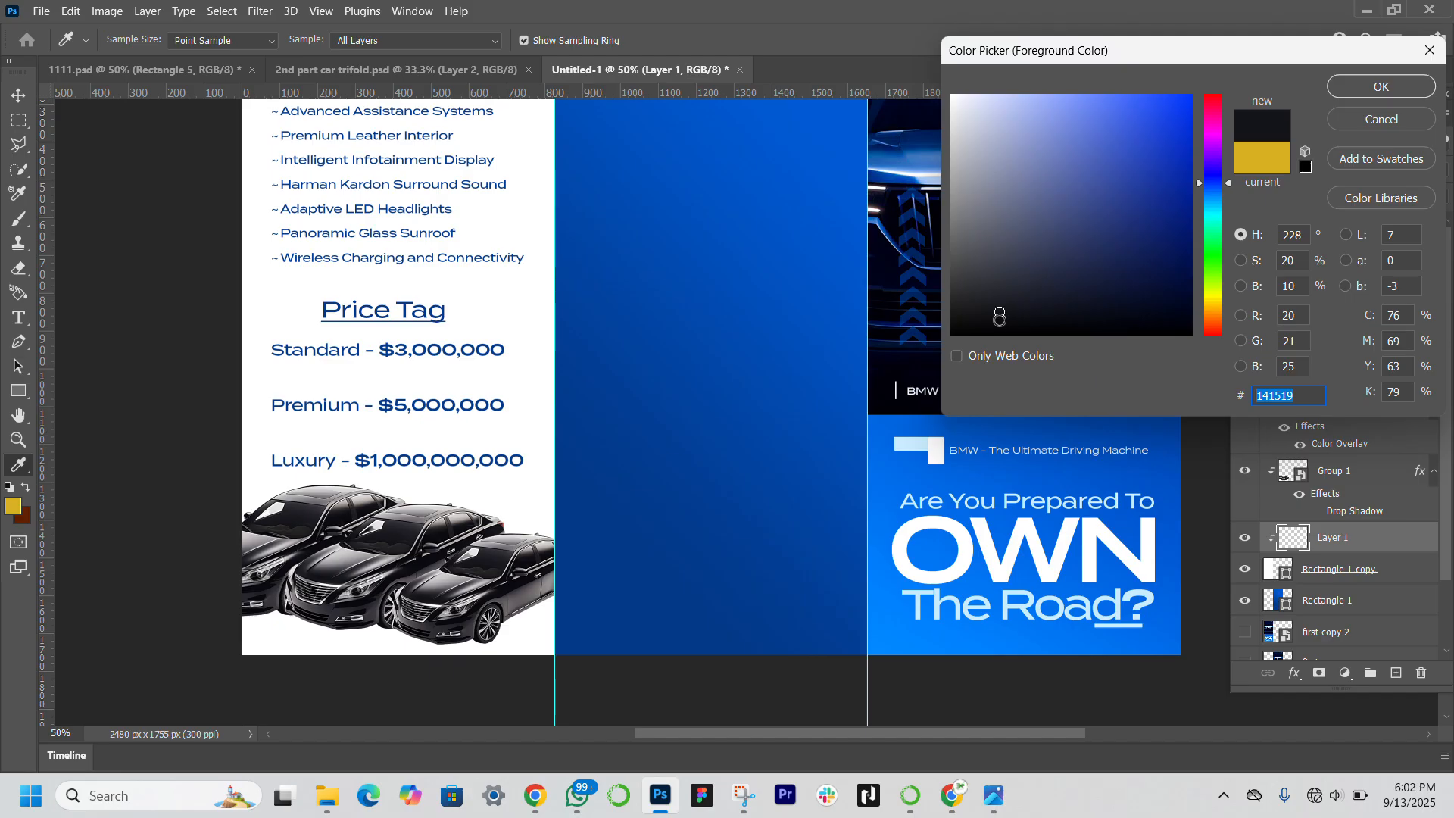
click(997, 331)
key(Return)
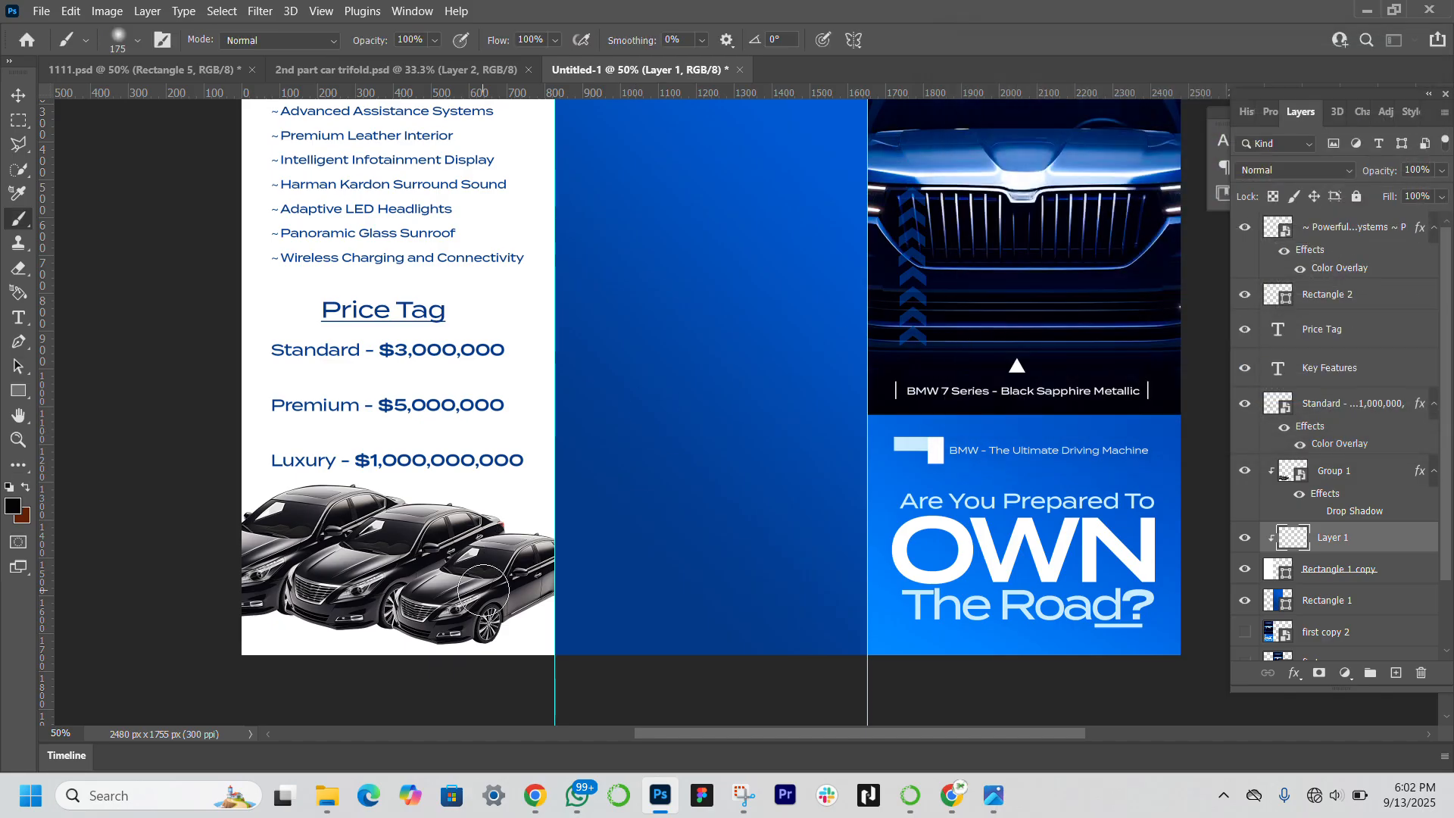
Paint soft dark shadows beneath and around the three cars with a brush of about 200 to 250 px
key(bracketright)
key(bracketright)
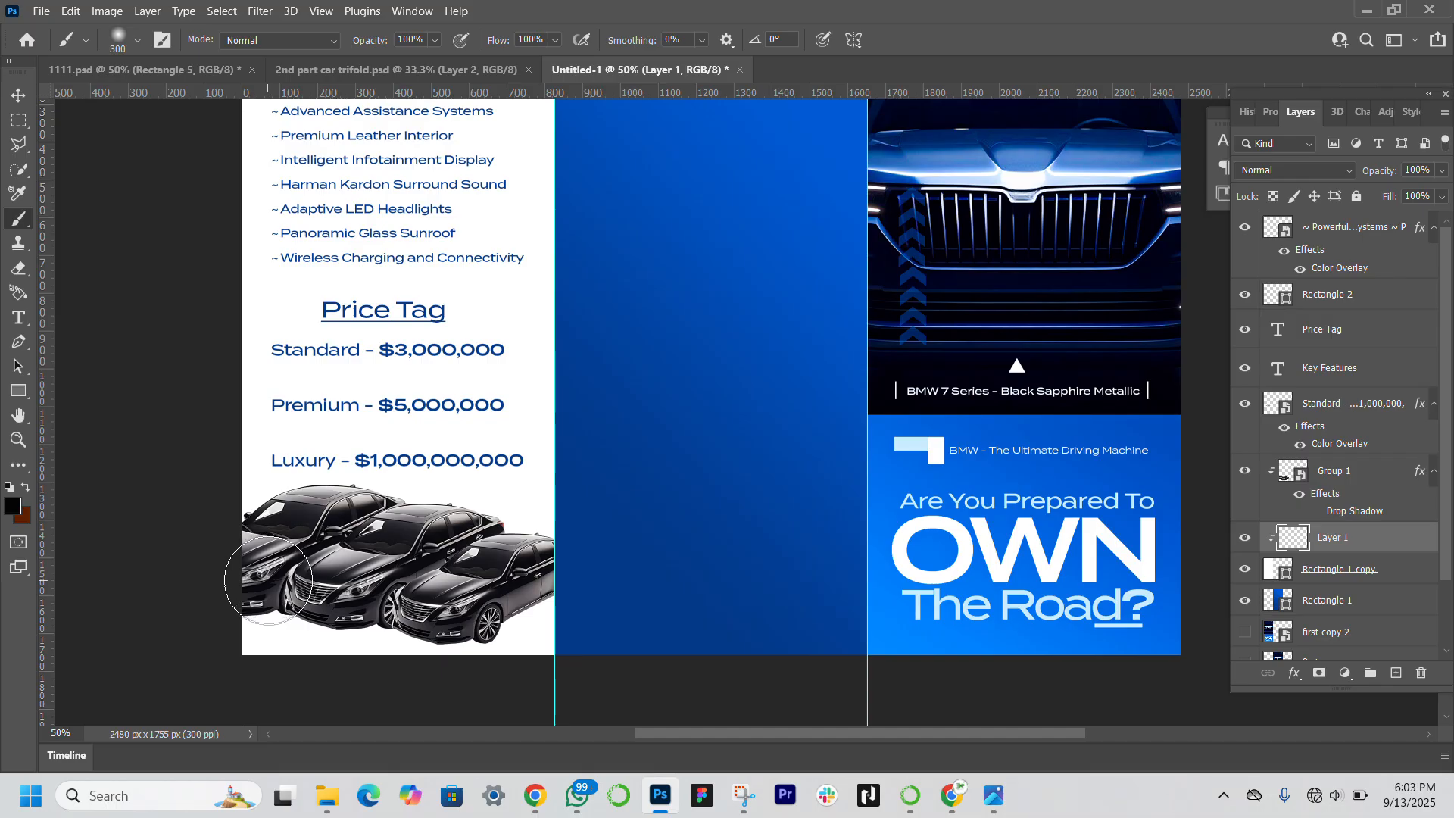
key(bracketleft)
key(bracketleft)
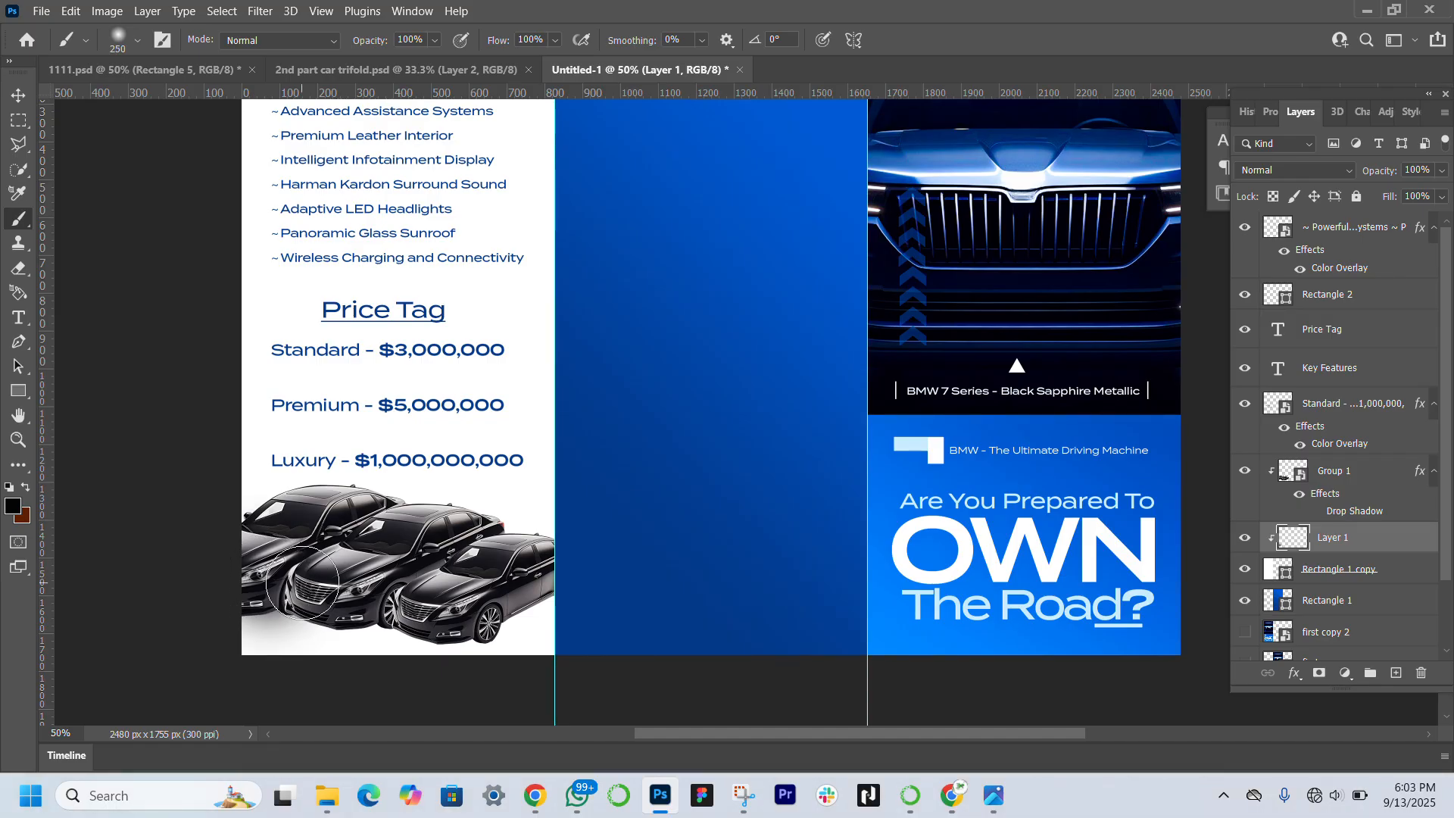
drag(259, 602, 460, 625)
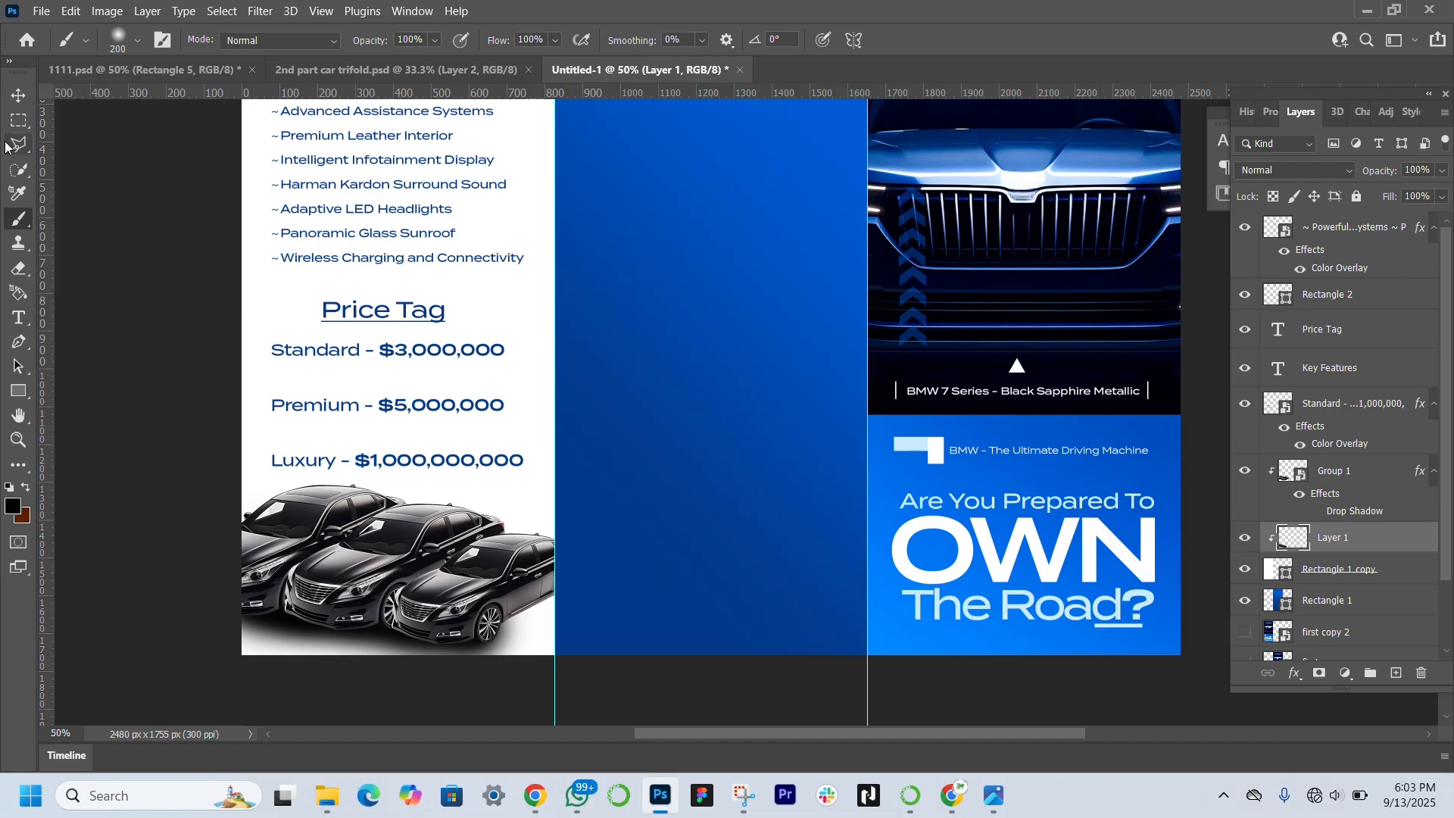
click(18, 95)
click(18, 219)
mouse_move(465, 587)
mouse_down()
mouse_move(537, 578)
mouse_move(492, 609)
mouse_move(451, 614)
mouse_up()
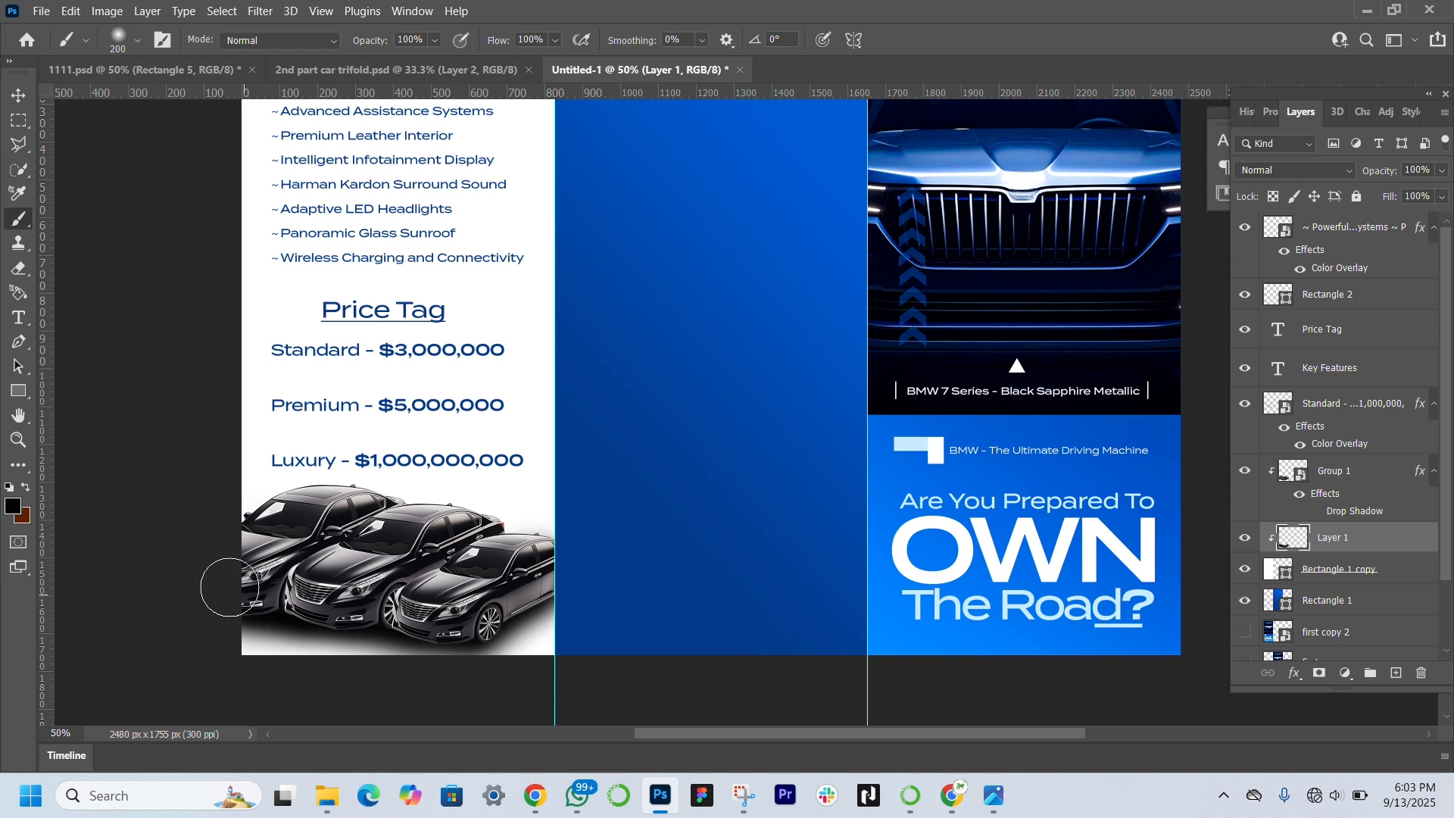
click(18, 95)
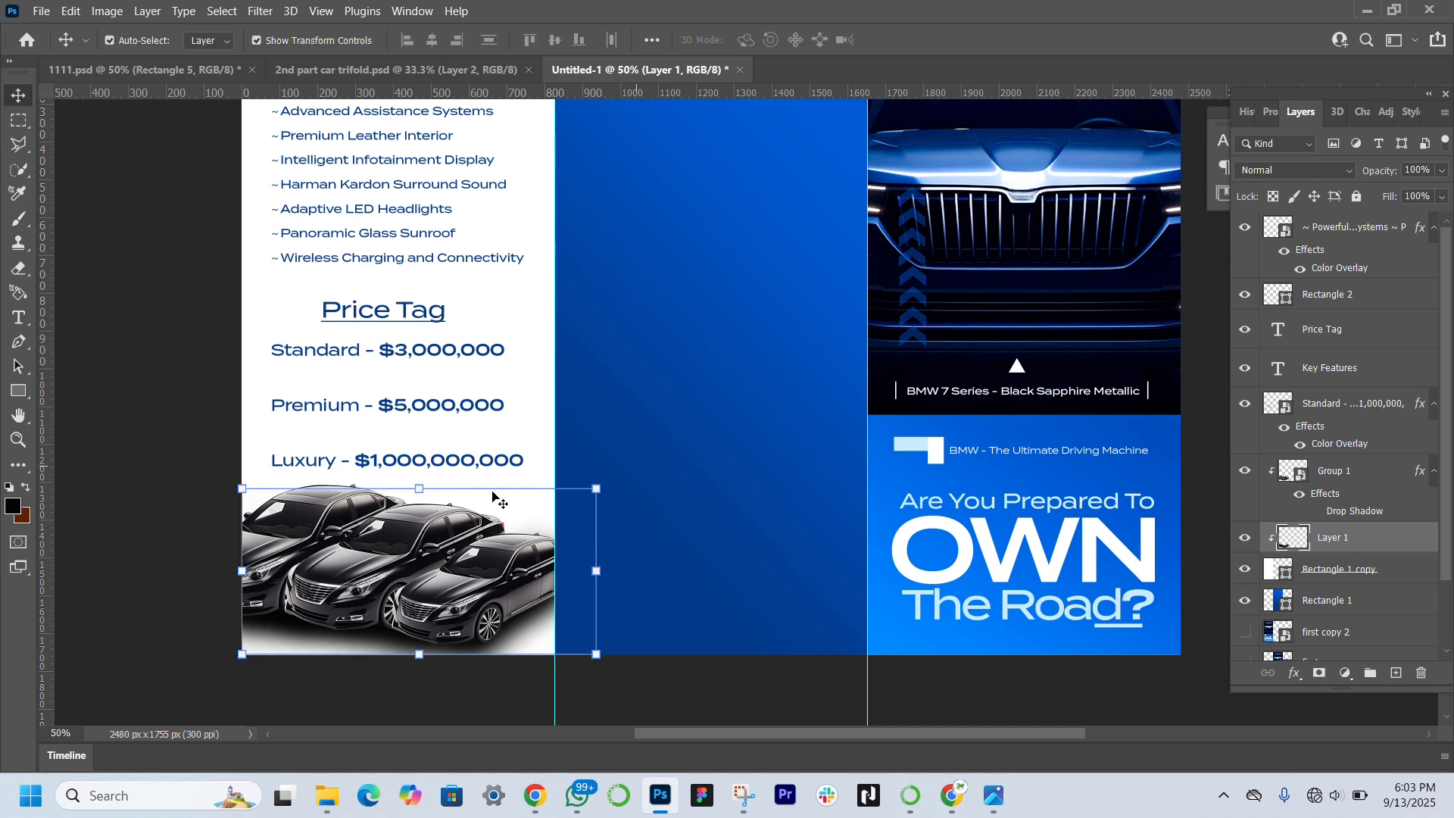
Draw a rectangle about 833 by 136 px across the bottom of the white panel, with no stroke and a dark blue fill
click(18, 391)
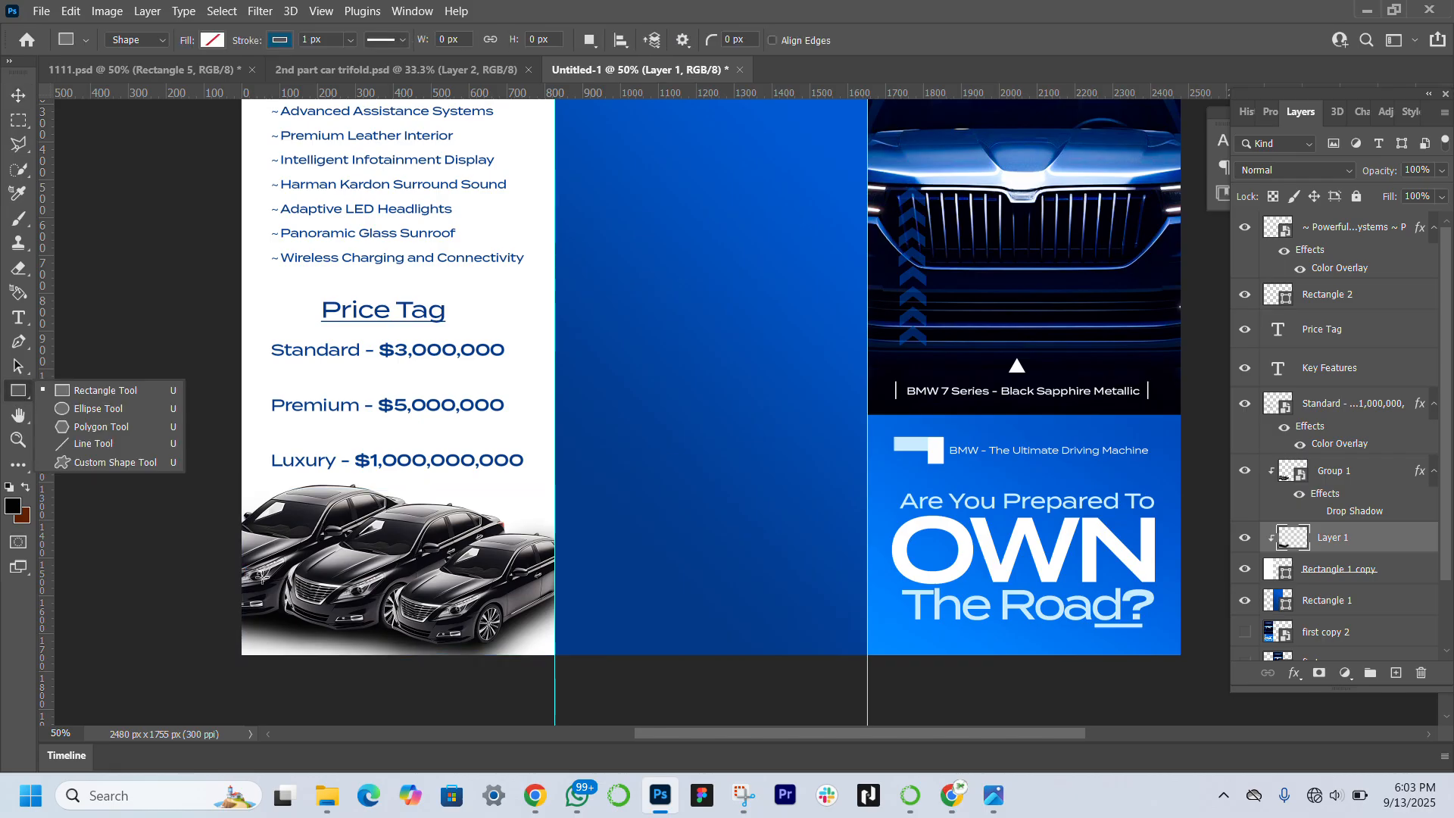
click(239, 603)
drag(239, 604, 553, 657)
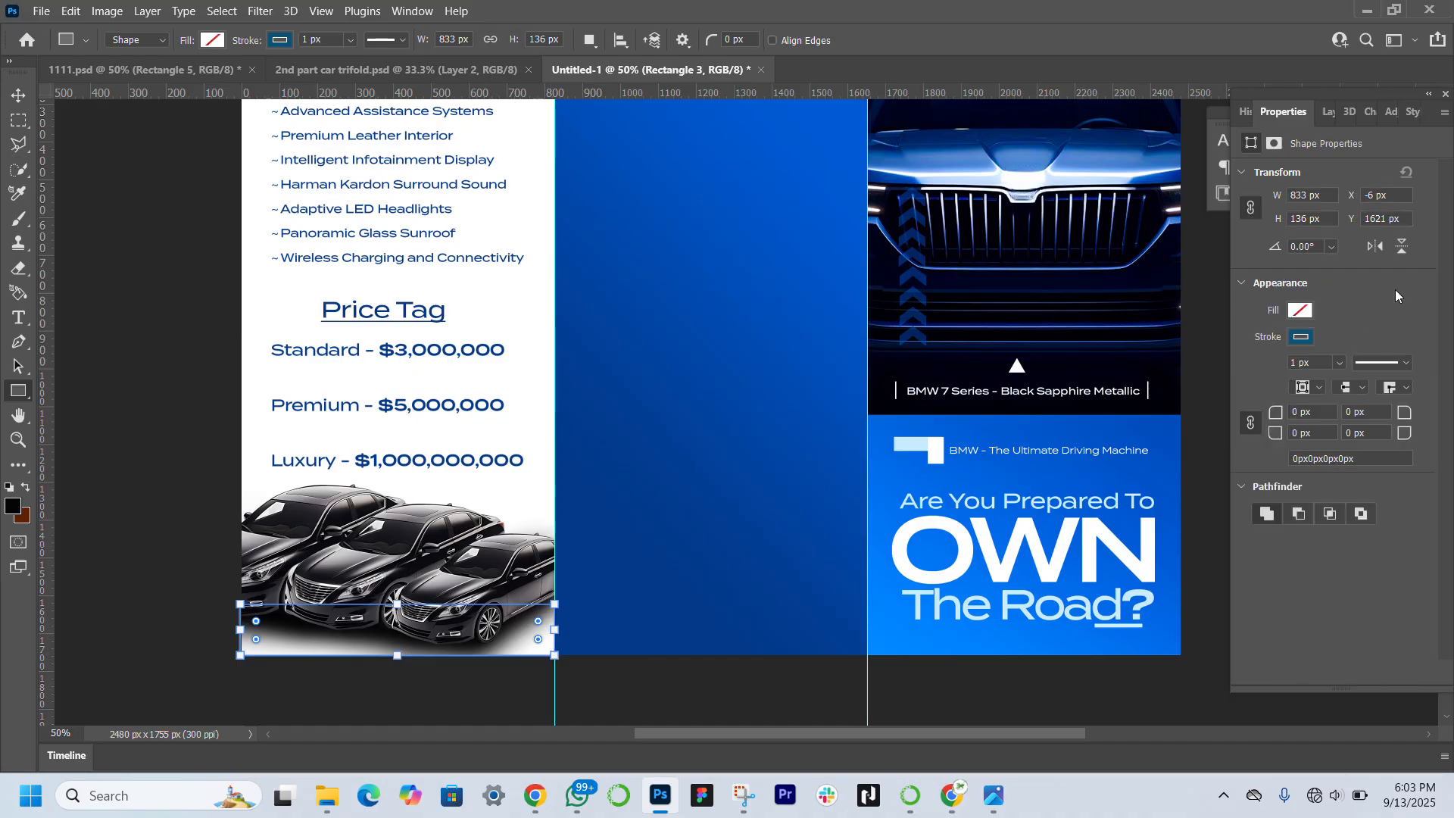
click(1302, 338)
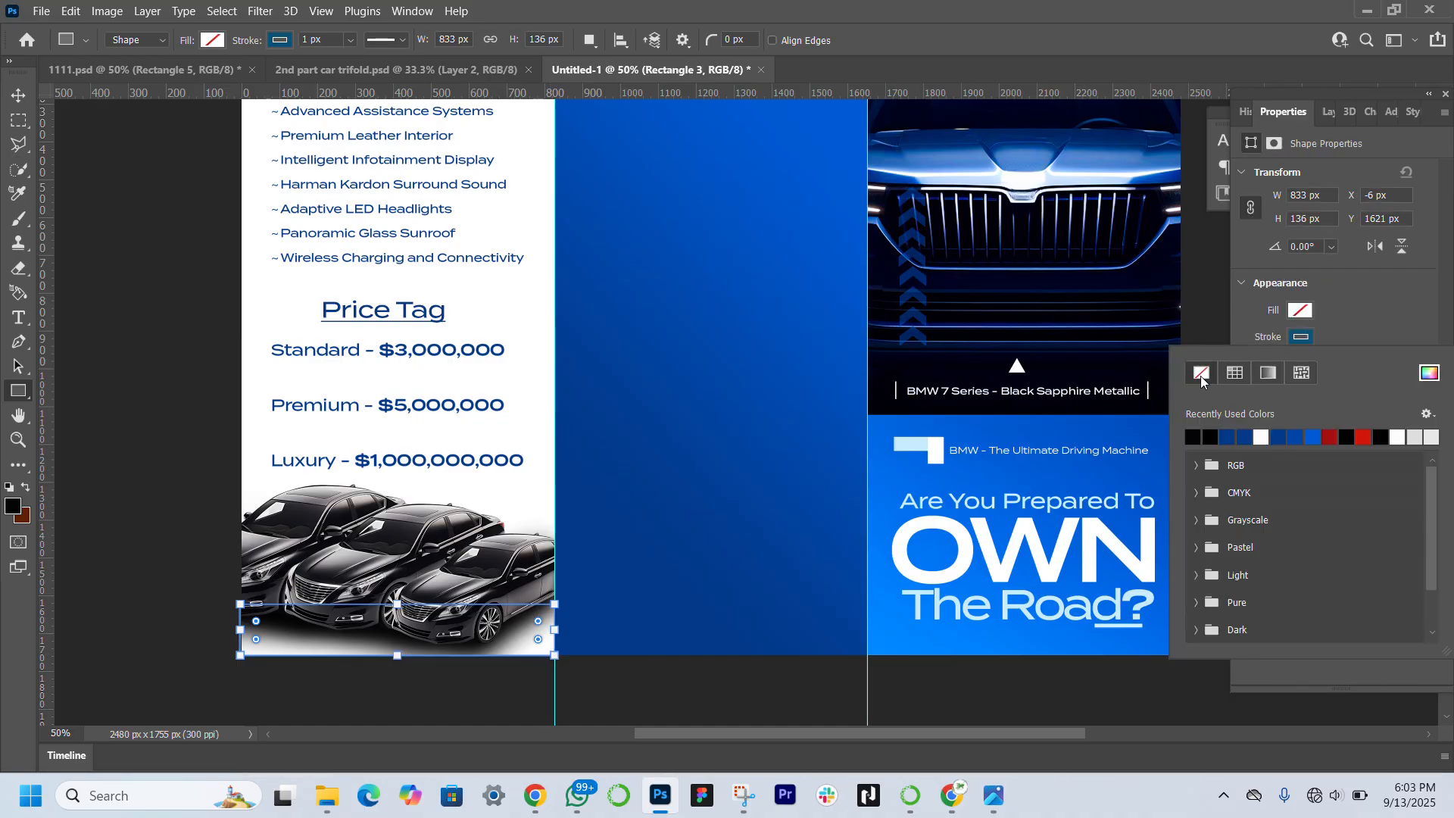
click(1200, 374)
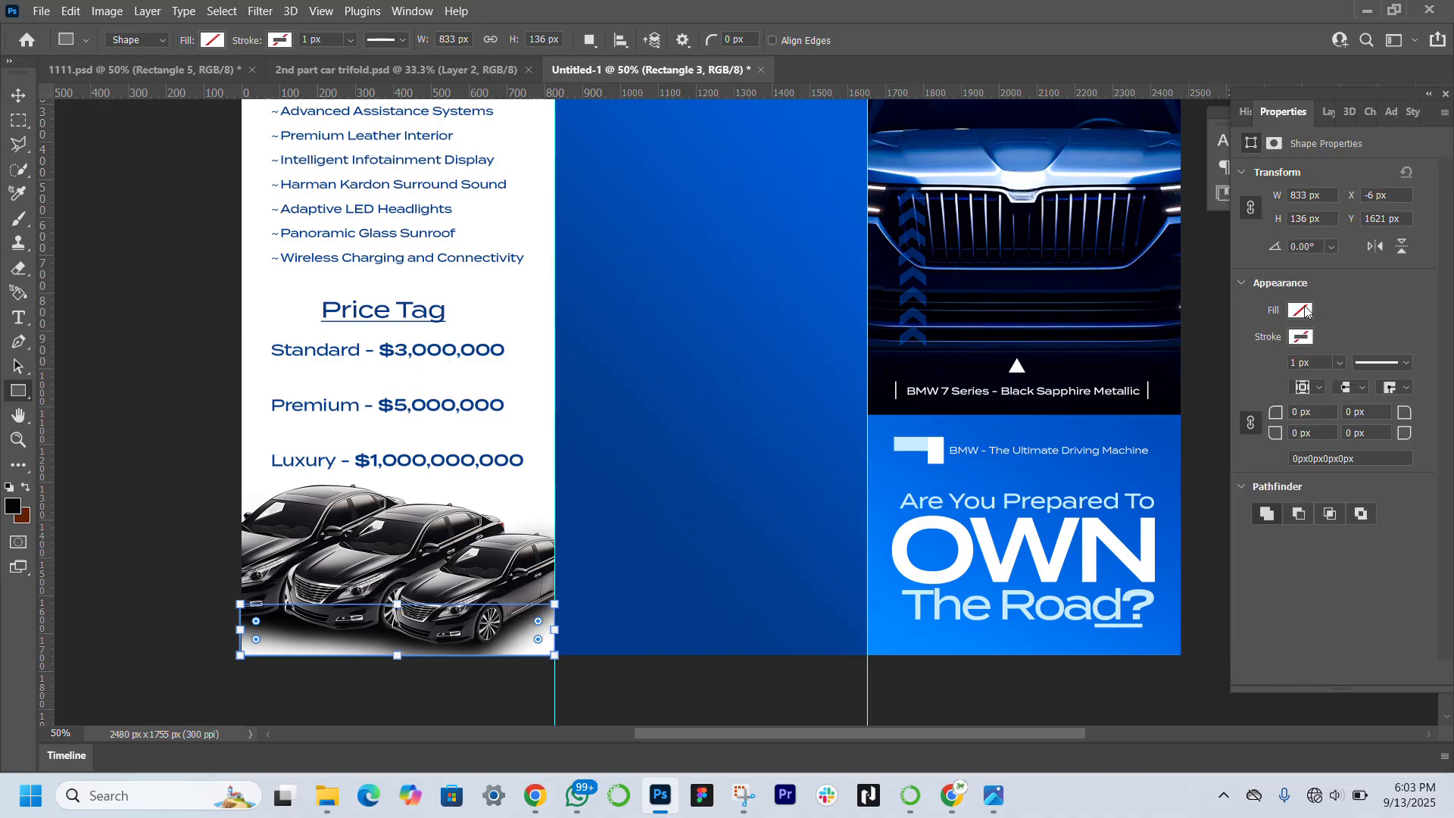
click(1302, 311)
click(1228, 411)
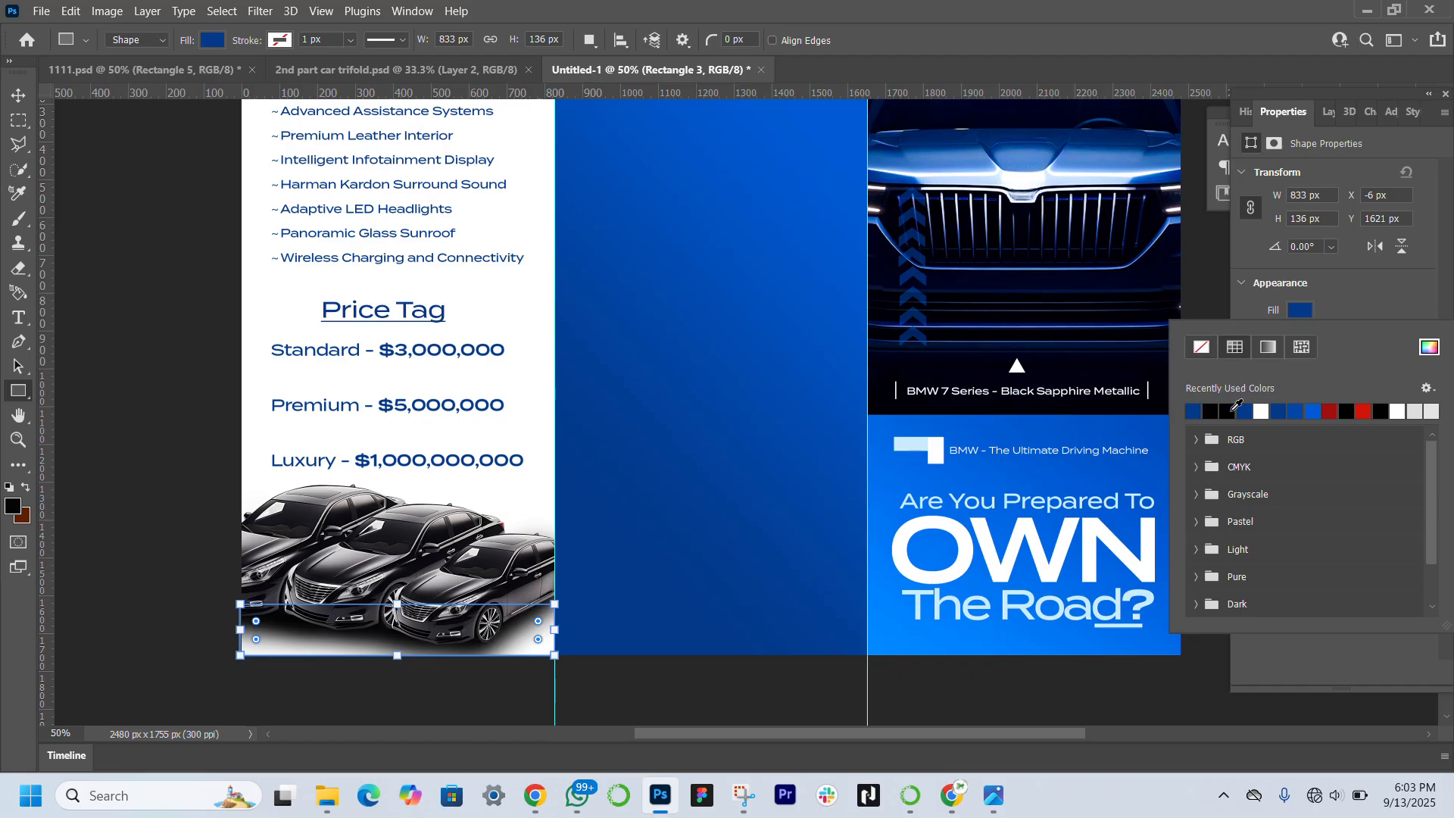
Move the dark blue rectangle's layer beneath the painted shadow layer, keeping it clipped to the white panel
click(19, 95)
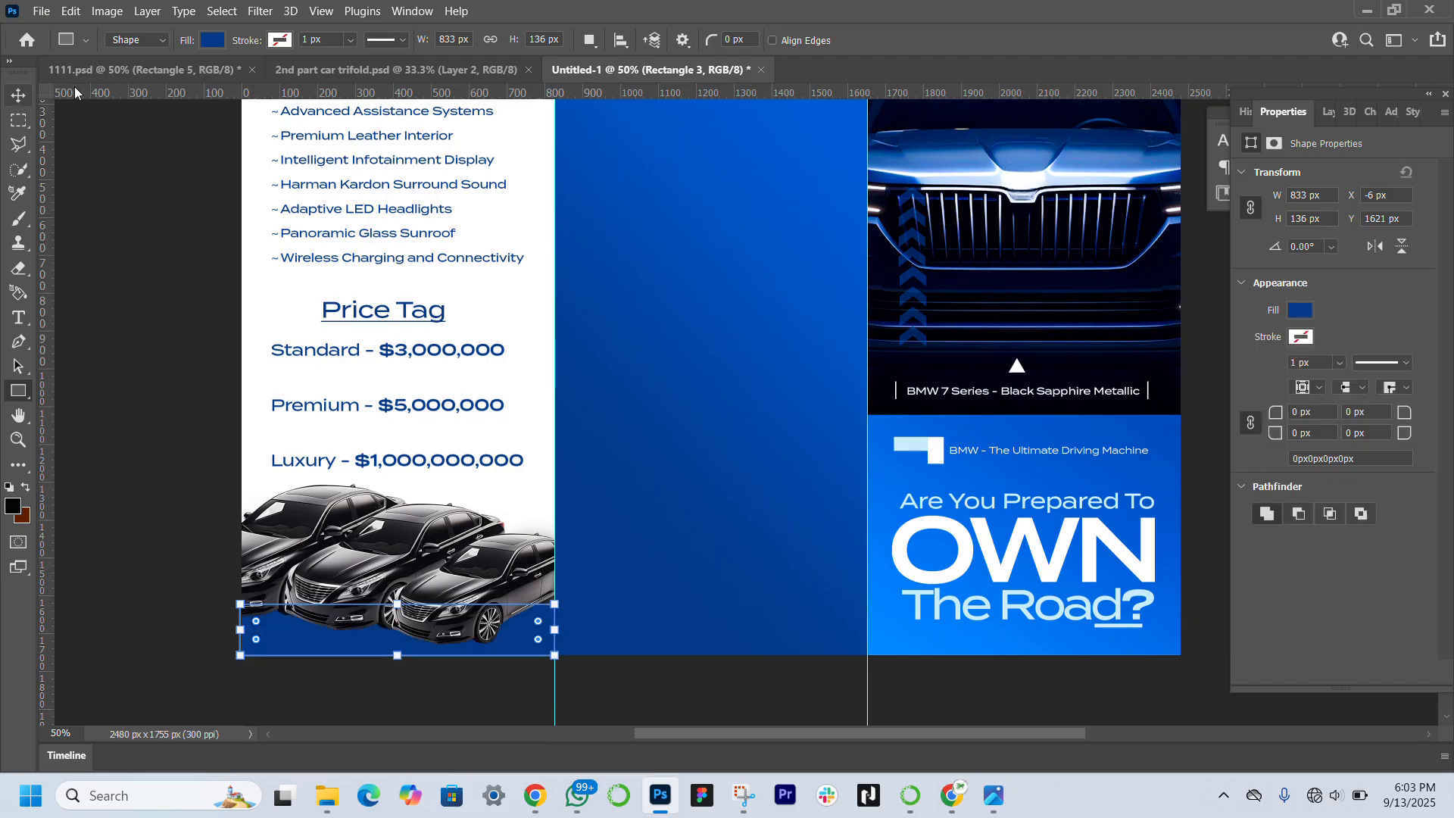
click(18, 94)
click(1333, 115)
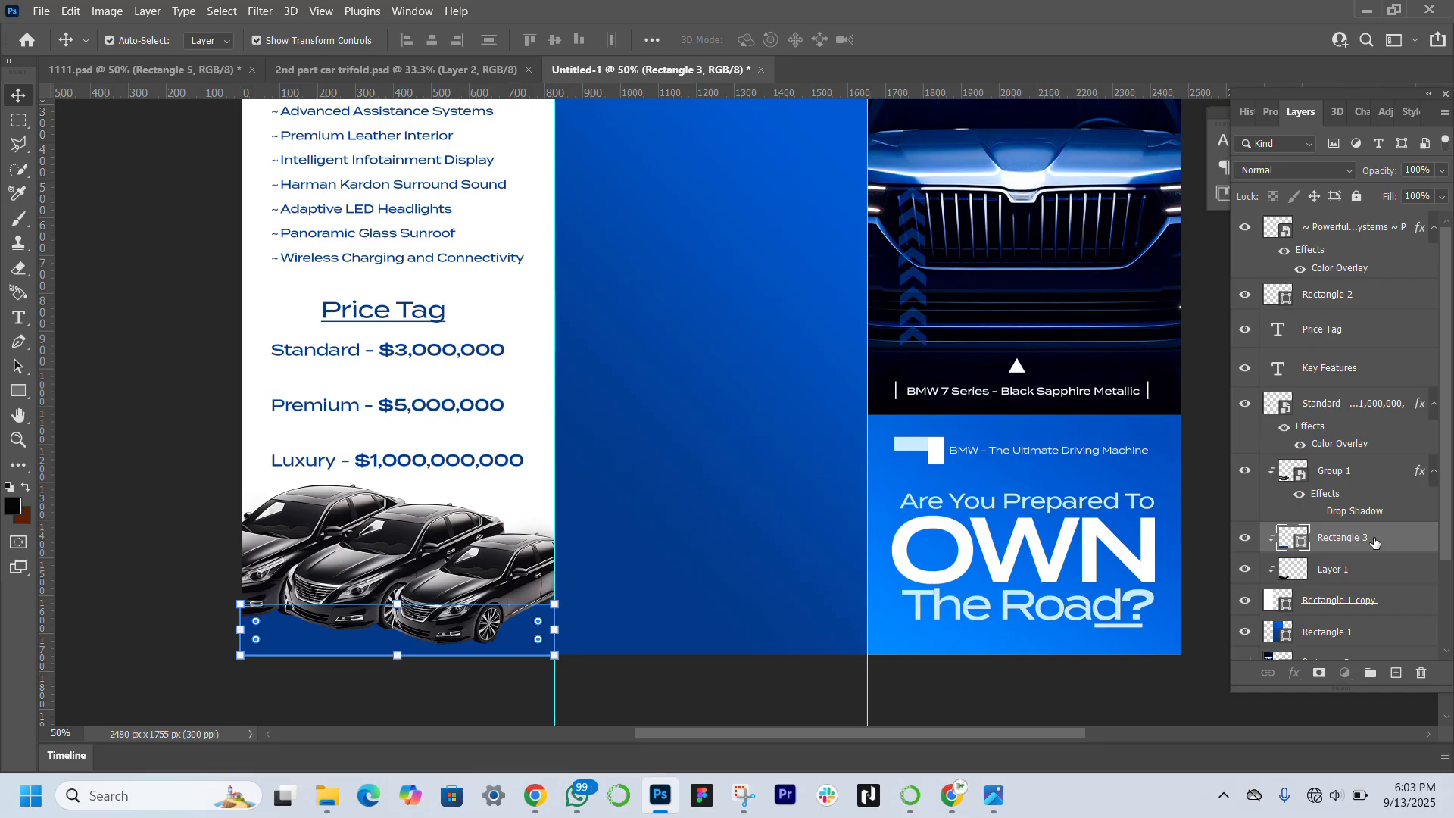
drag(1368, 575, 1368, 578)
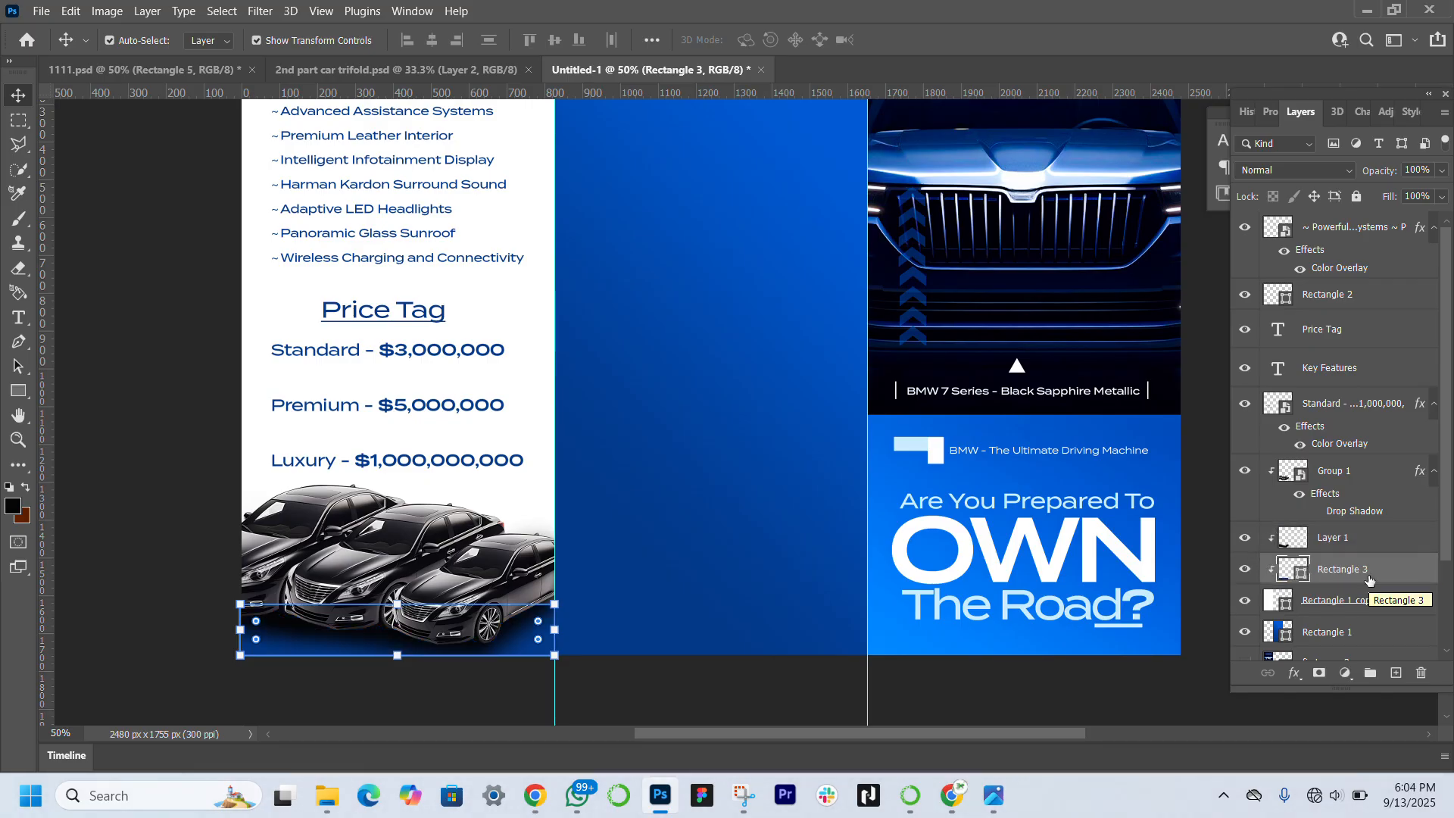
Lower the painted shadow layer's opacity to 86% and nudge the shadow slightly upward
click(1369, 546)
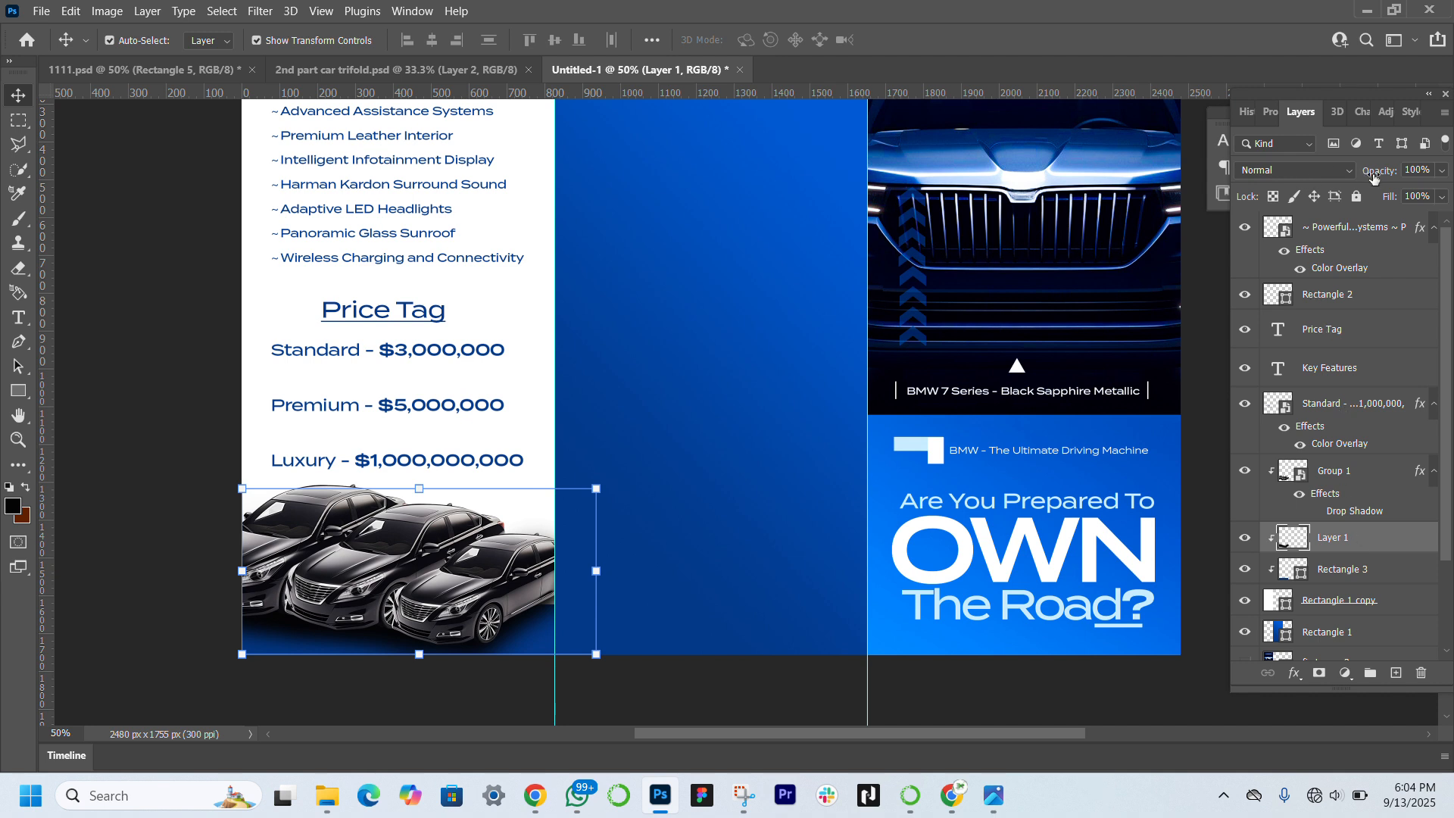
drag(1372, 176, 1366, 174)
key(Up)
key(Up)
key(Up)
key(Up)
key(Up)
key(Up)
key(Up)
key(Up)
key(Up)
key(Up)
key(Up)
key(Up)
key(Up)
key(Up)
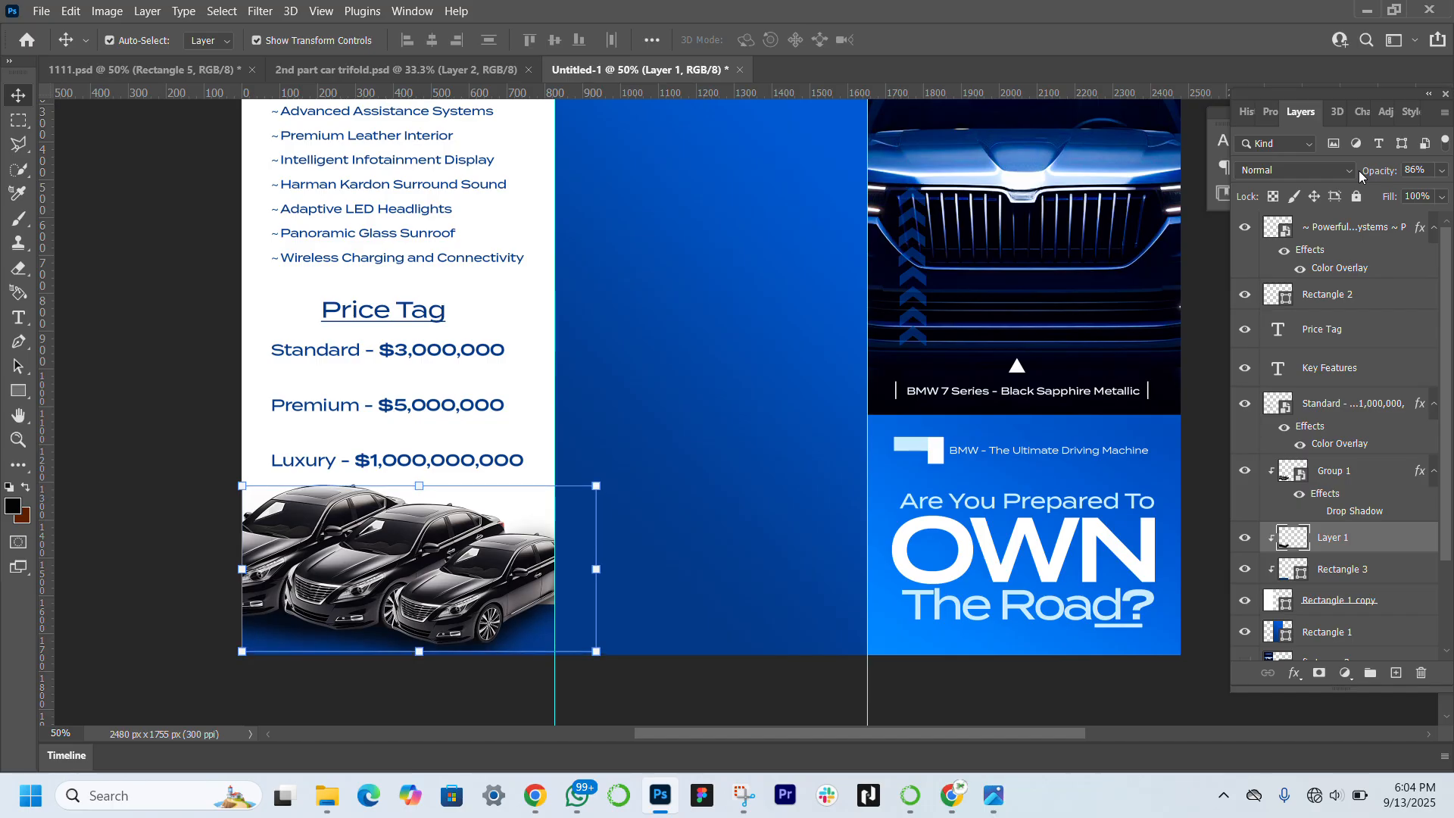
key(Down)
key(Down)
click(193, 525)
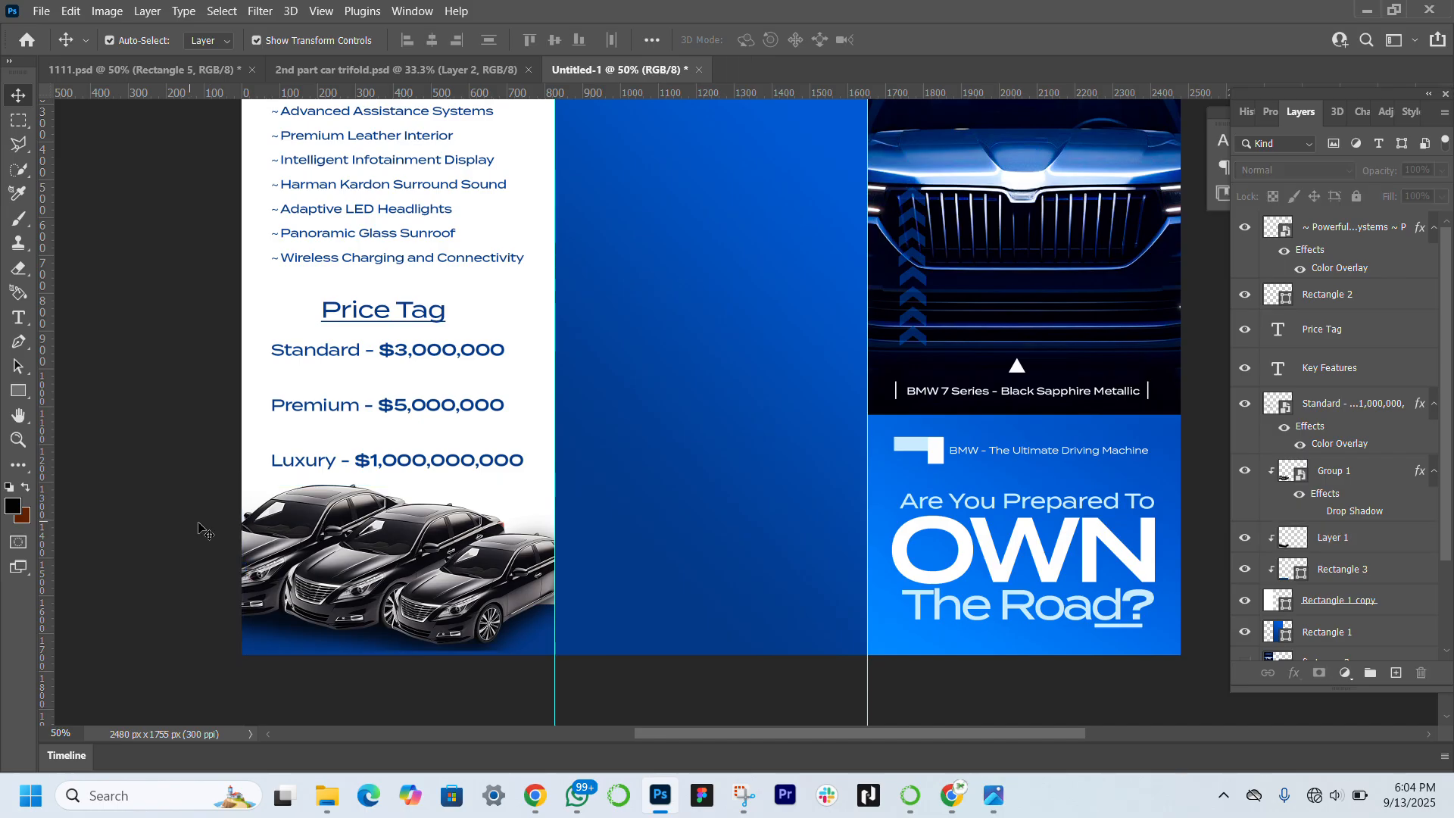
Open the three-car smart object's contents, scale the middle car to 8.24%, and reposition it between the other two cars
click(408, 545)
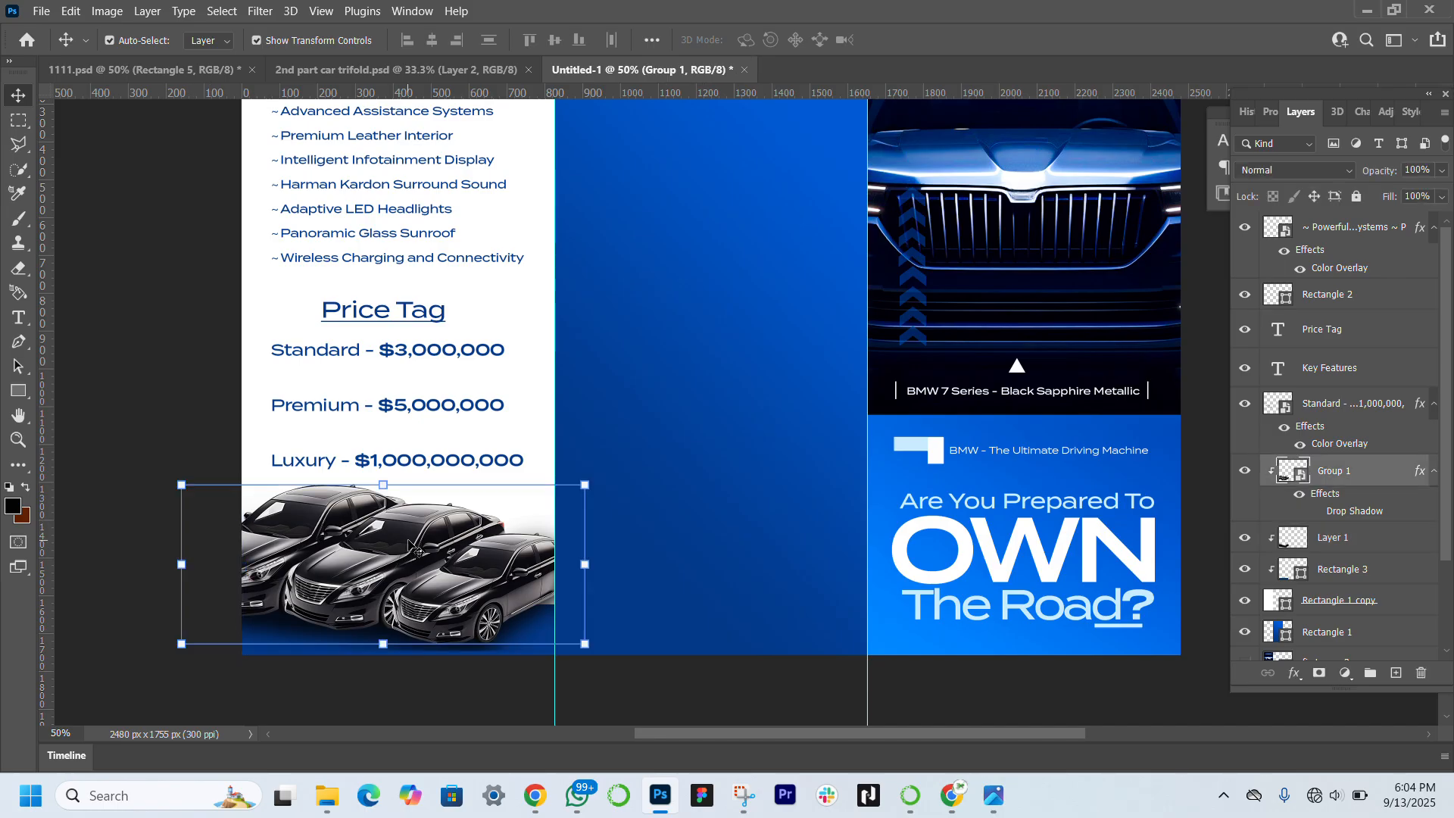
double_click(1295, 470)
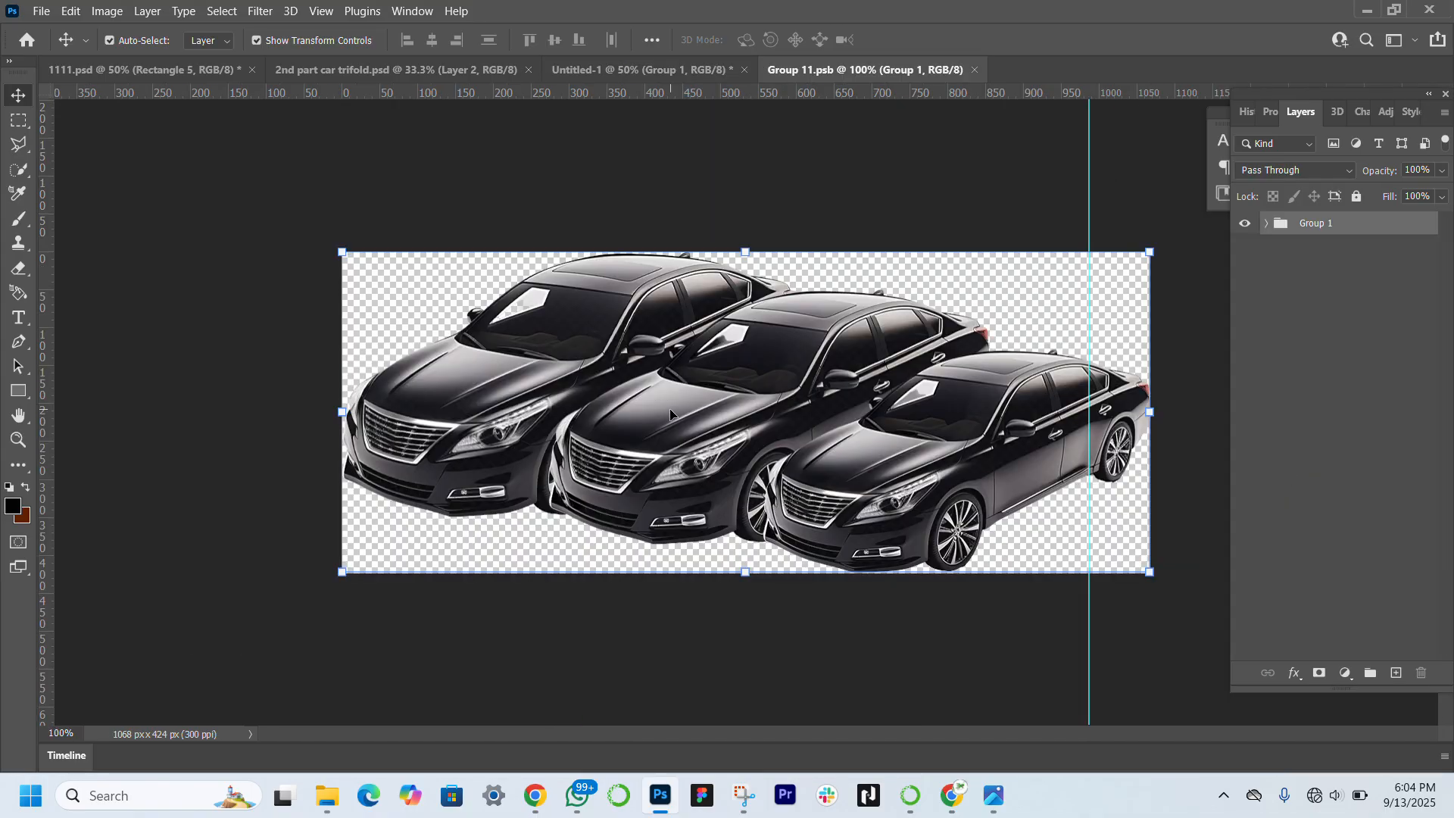
click(670, 414)
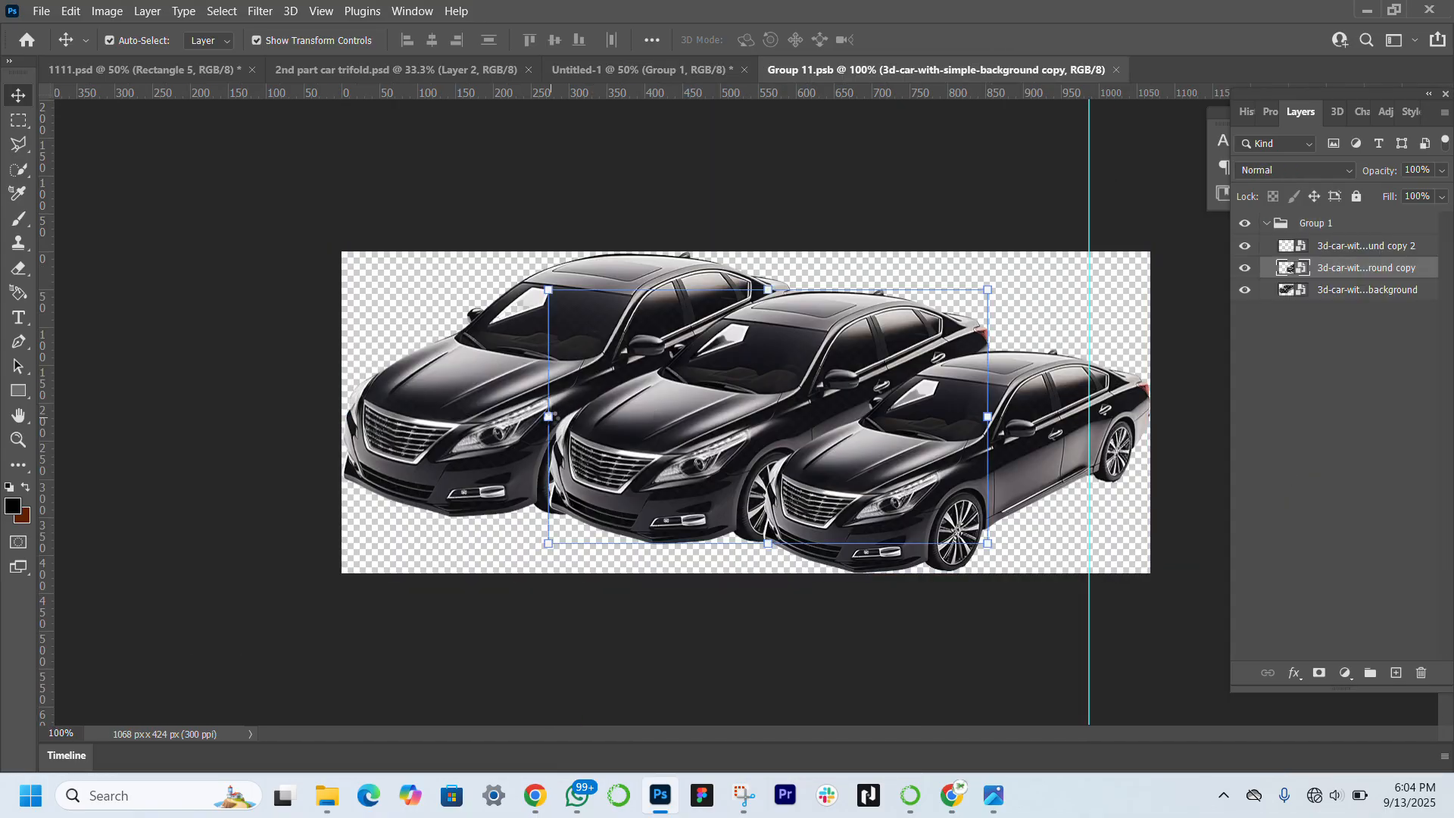
key(ctrl+t)
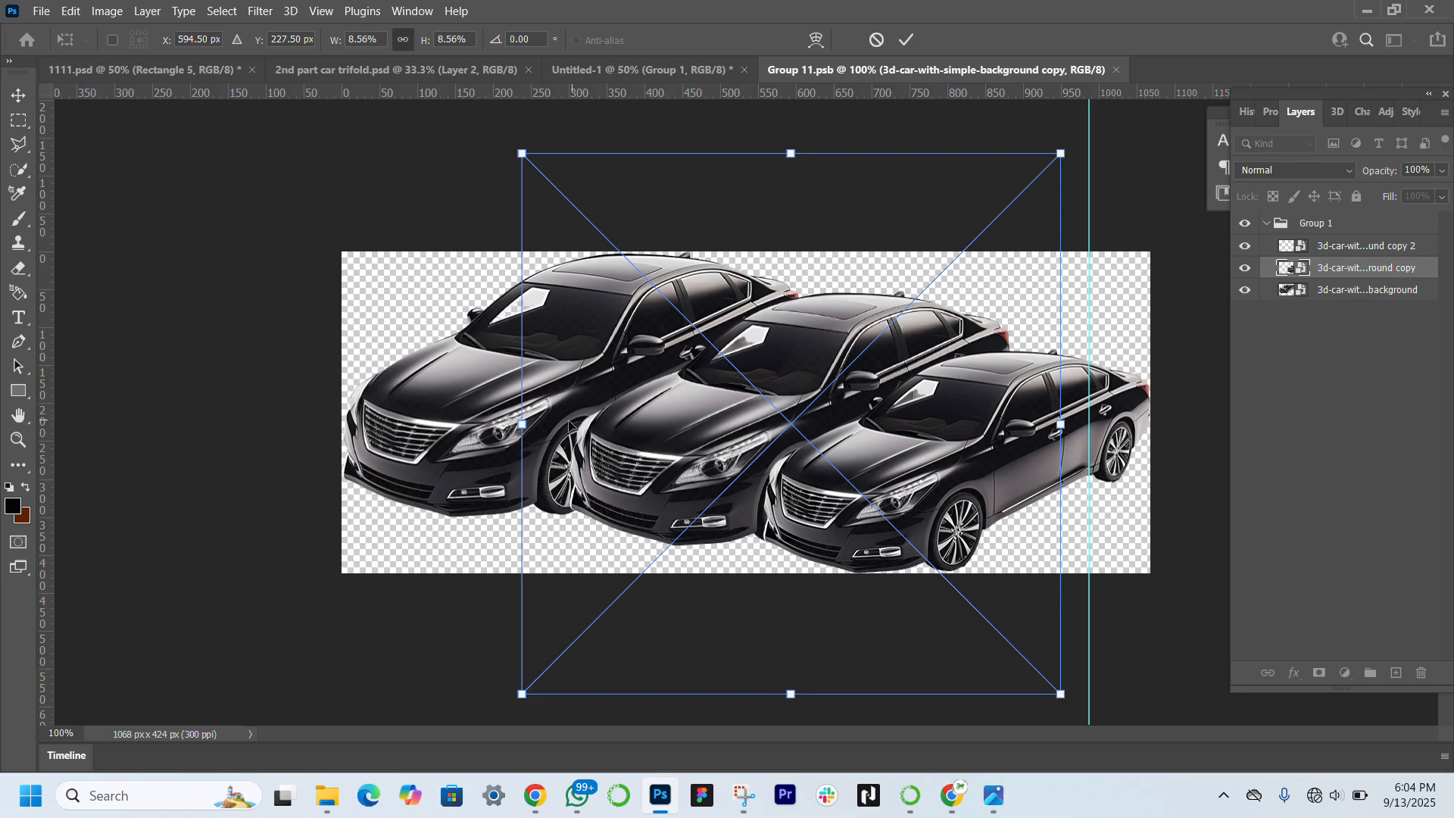
drag(522, 424, 541, 424)
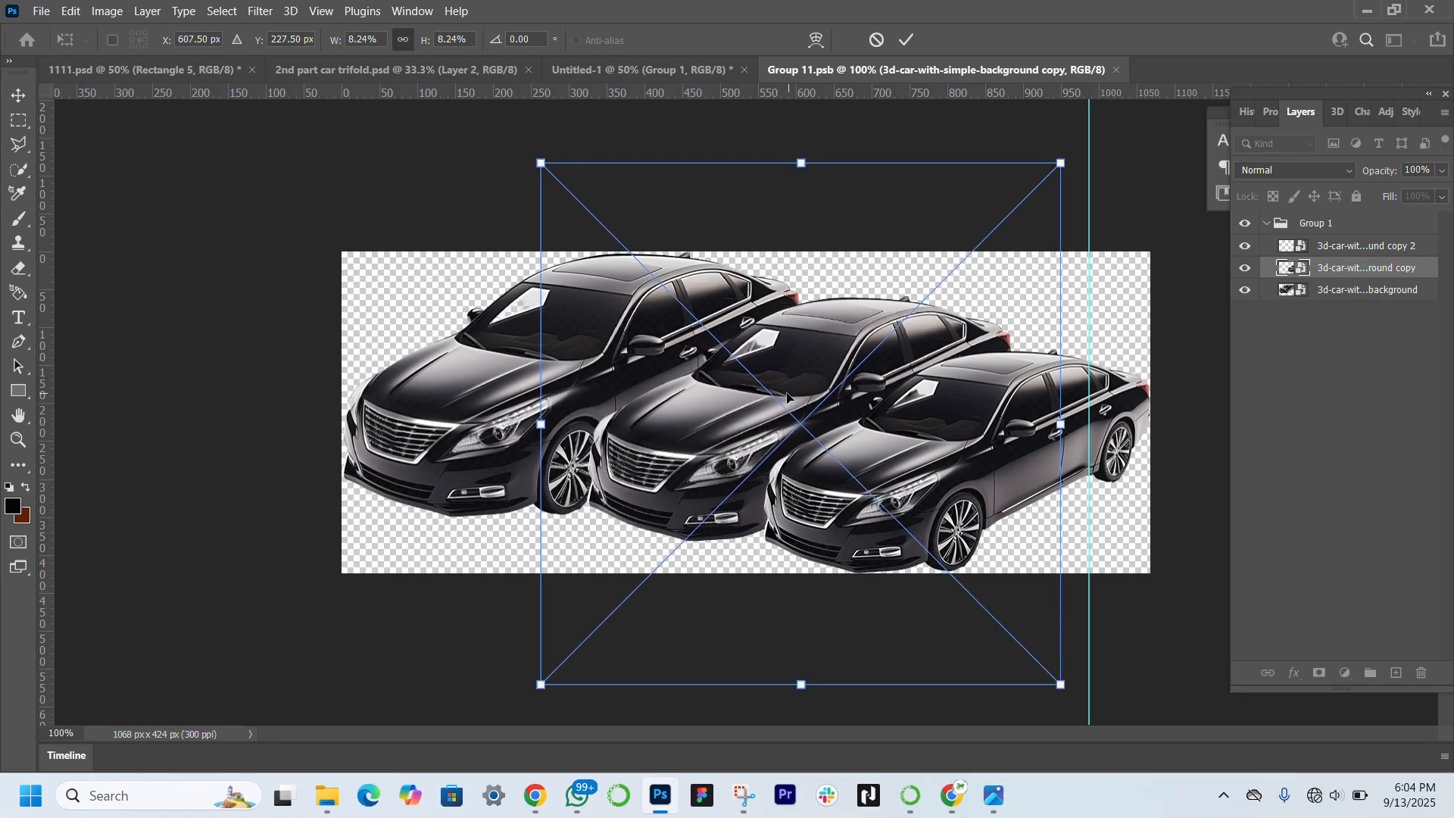
drag(786, 397, 761, 402)
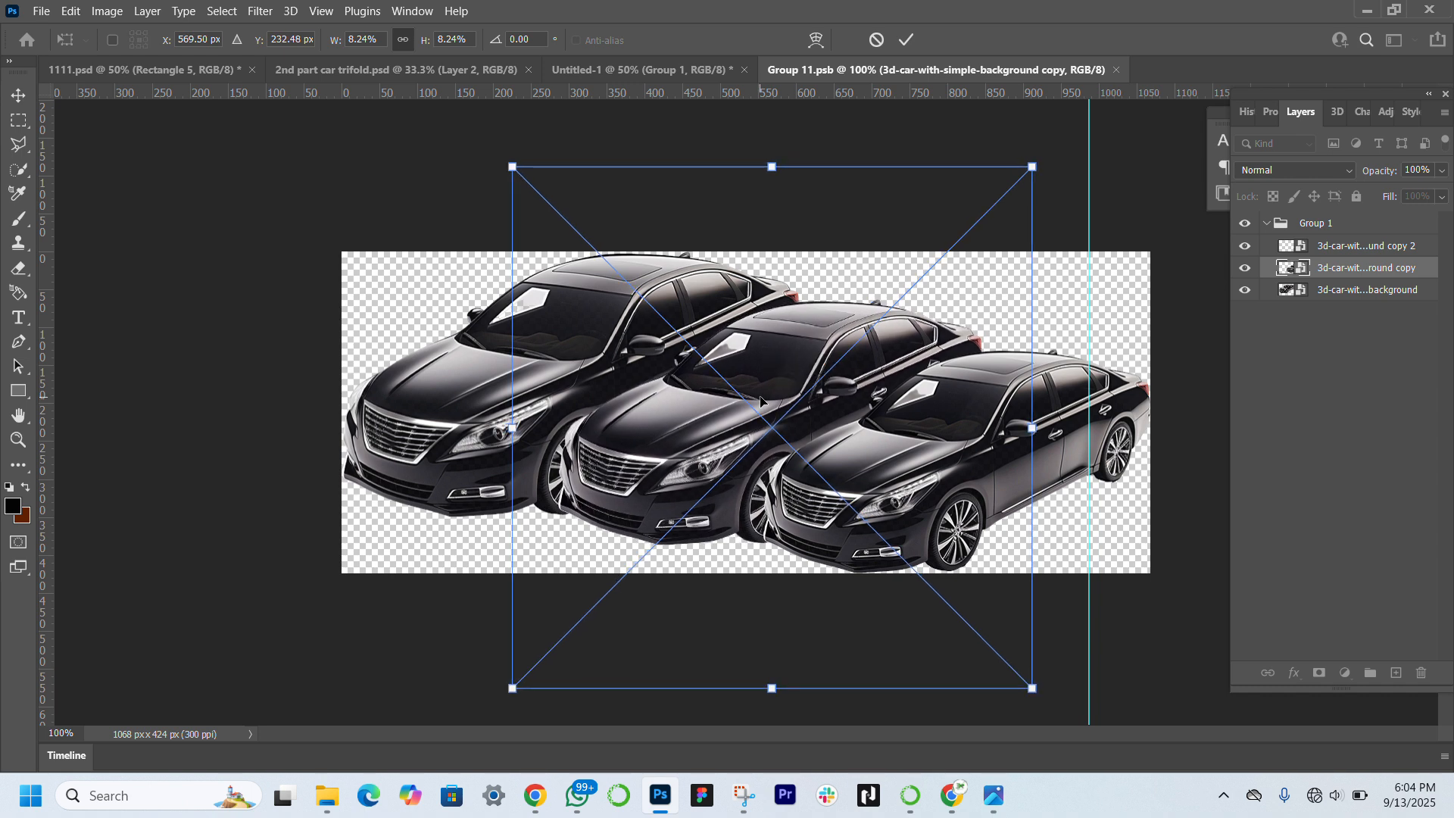
key(Return)
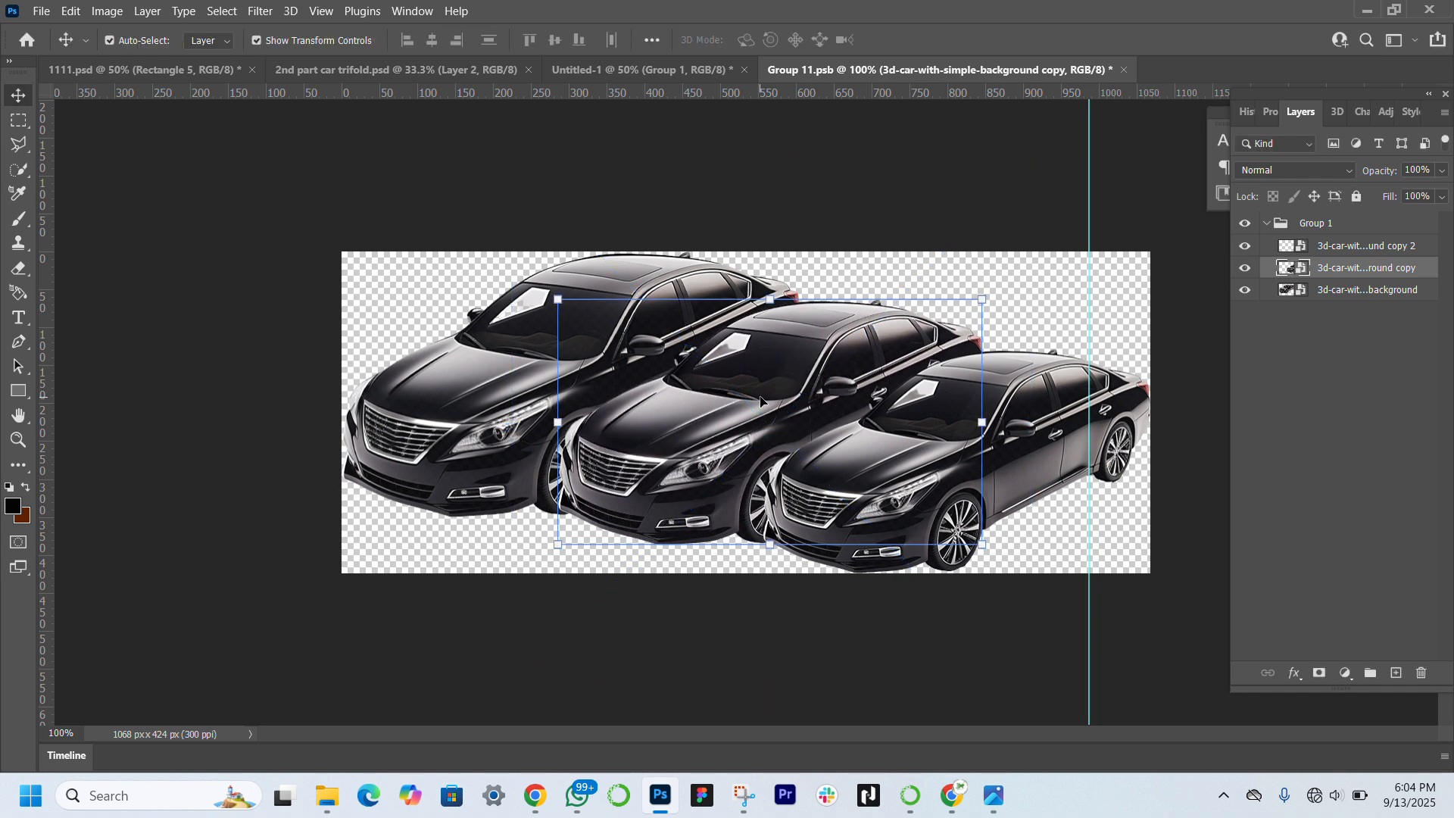
Save the edited smart object contents and return to the Untitled-1 brochure document
key(ctrl+s)
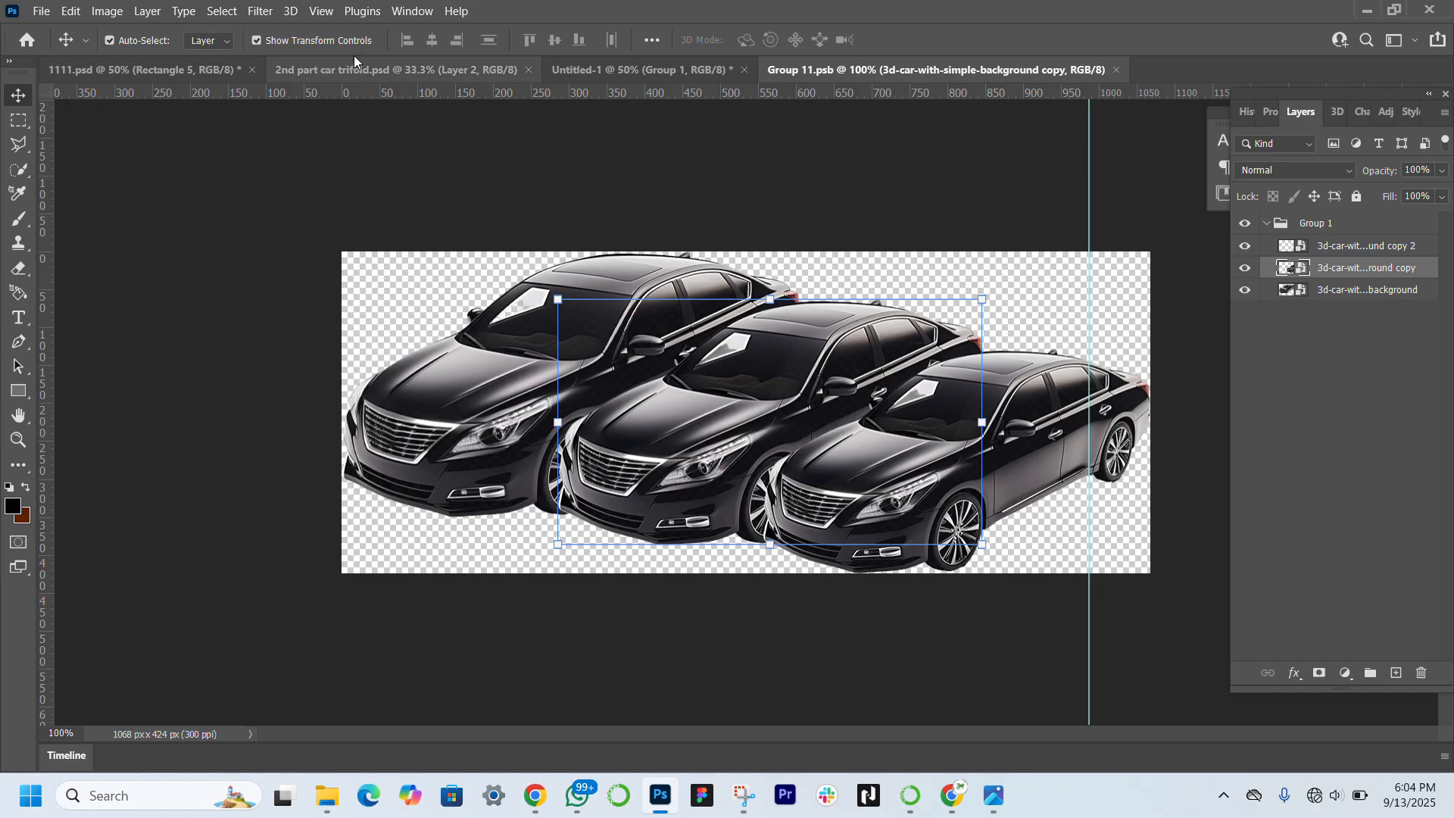
click(648, 76)
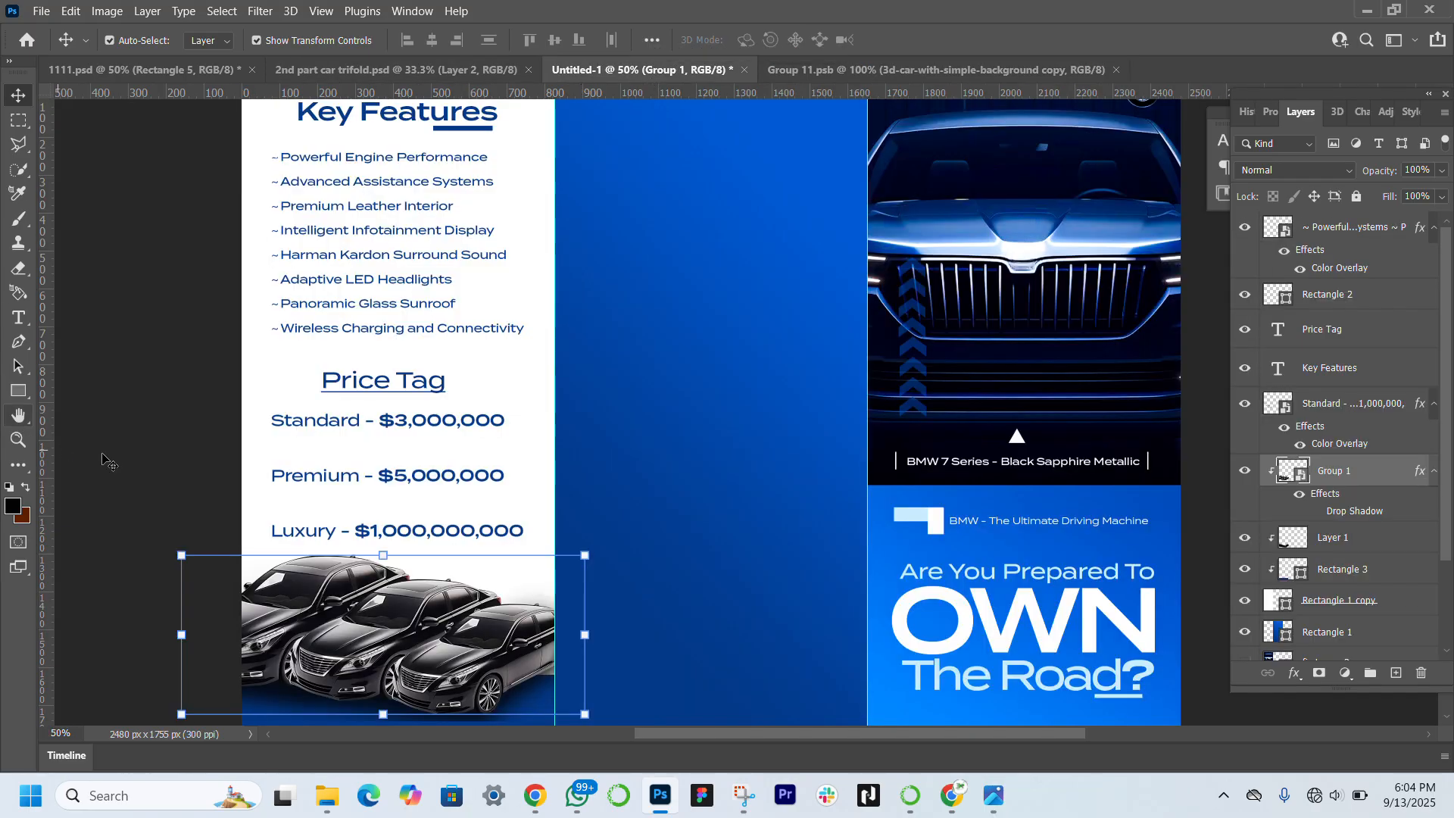
click(127, 460)
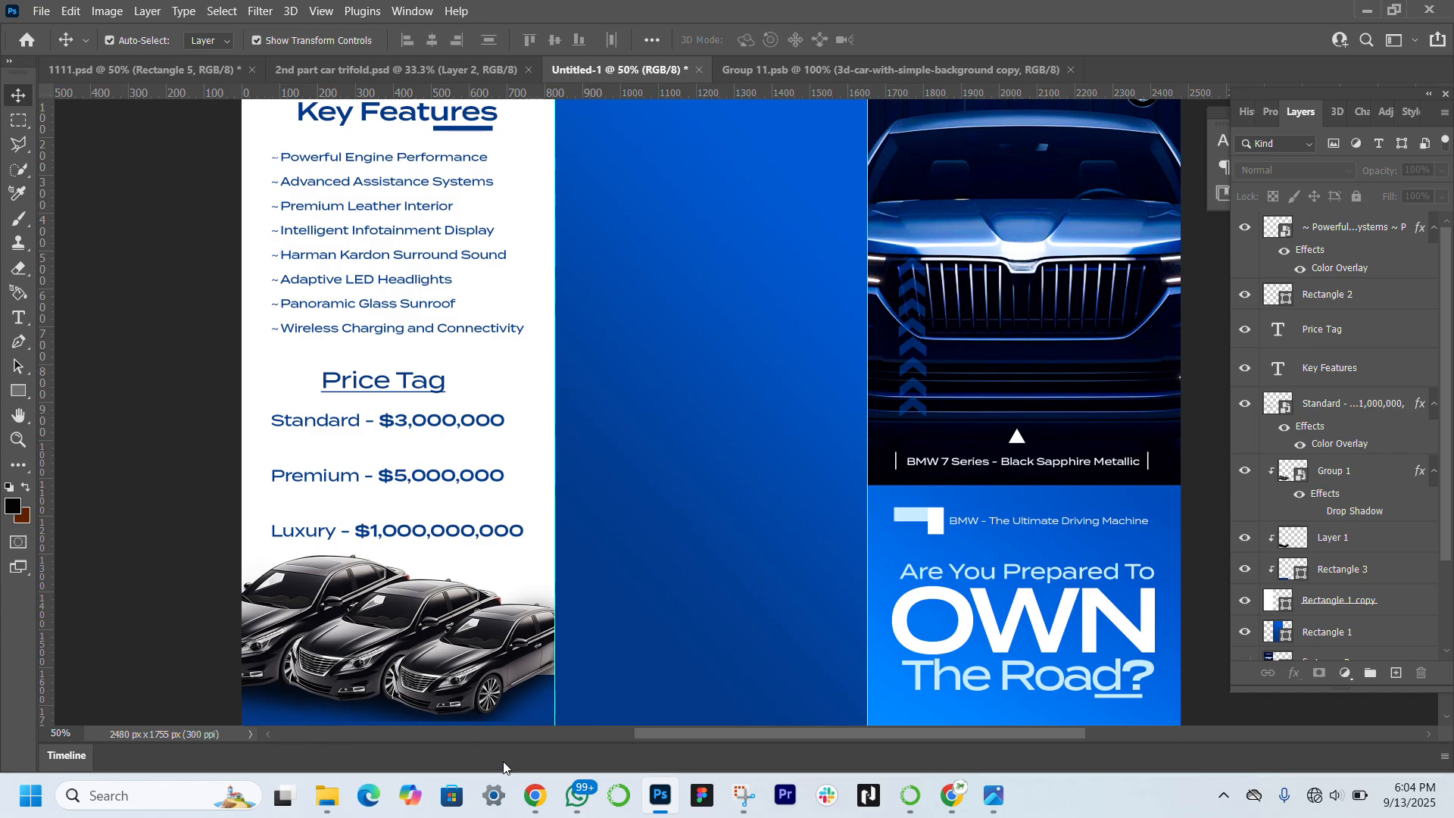
Nudge the three-car group and its shadow layer down together to the bottom edge of the white panel
scroll(169, 477, down, 2)
click(394, 545)
key(Down)
key(Down)
key(Down)
key(Down)
key(Down)
key(Down)
key(Down)
key(Down)
key(Down)
key(Down)
key(Down)
key(Down)
key(Down)
key(Down)
key(Down)
key(Down)
key(Down)
key(Down)
key(Down)
key(Down)
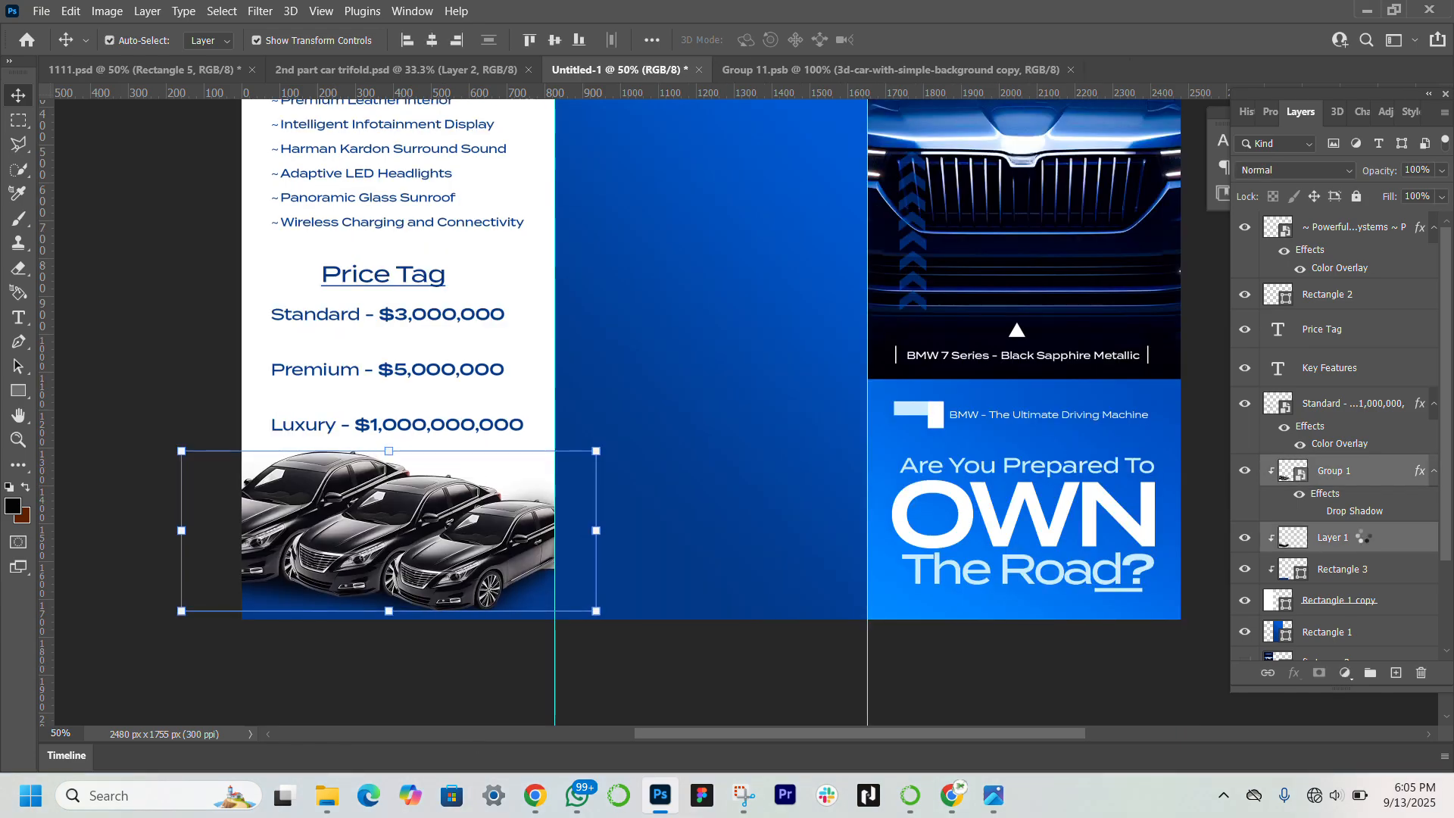
key(Down)
key(Down)
key(Down)
key(Down)
key(Down)
key(Down)
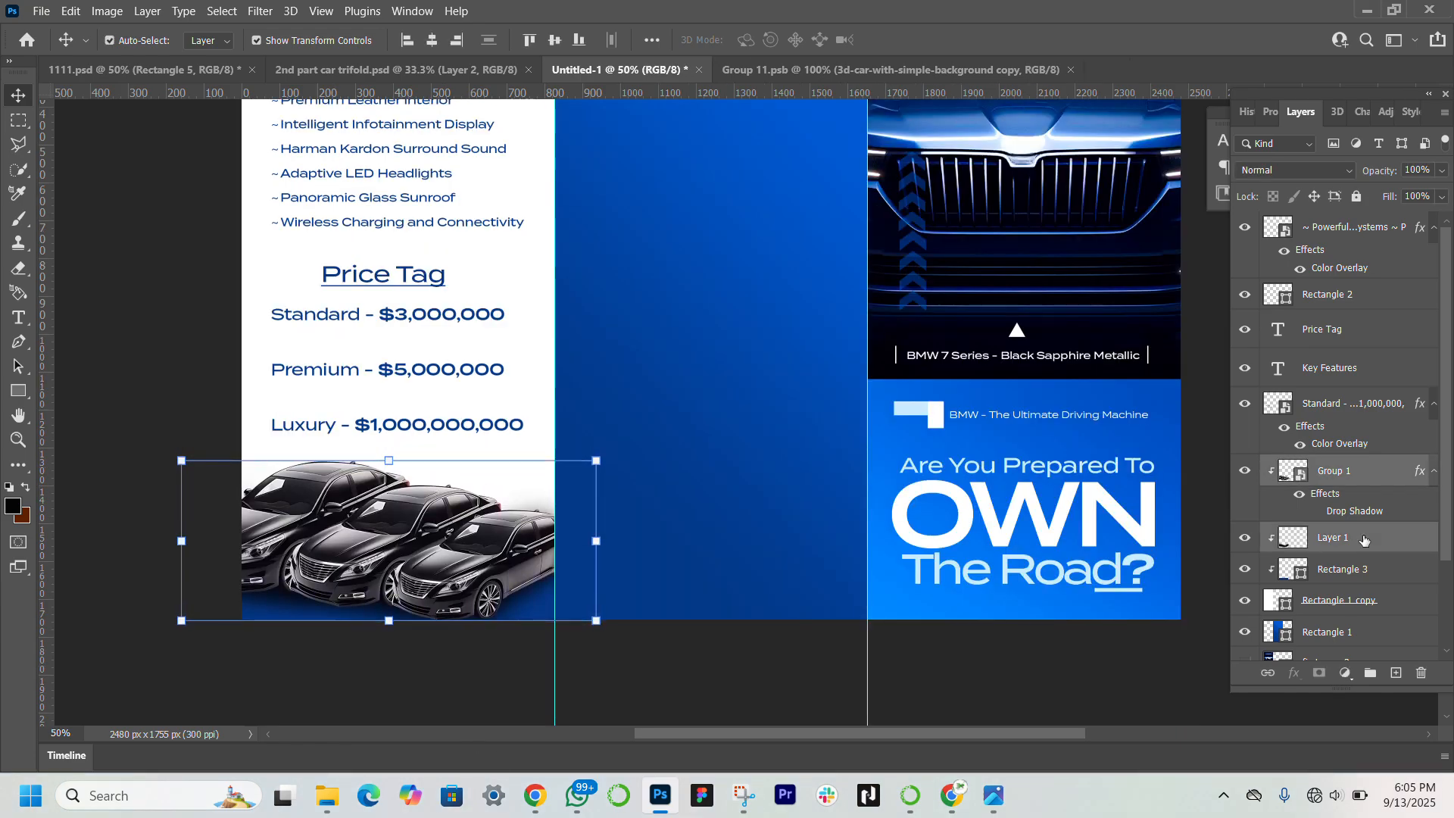
click(785, 662)
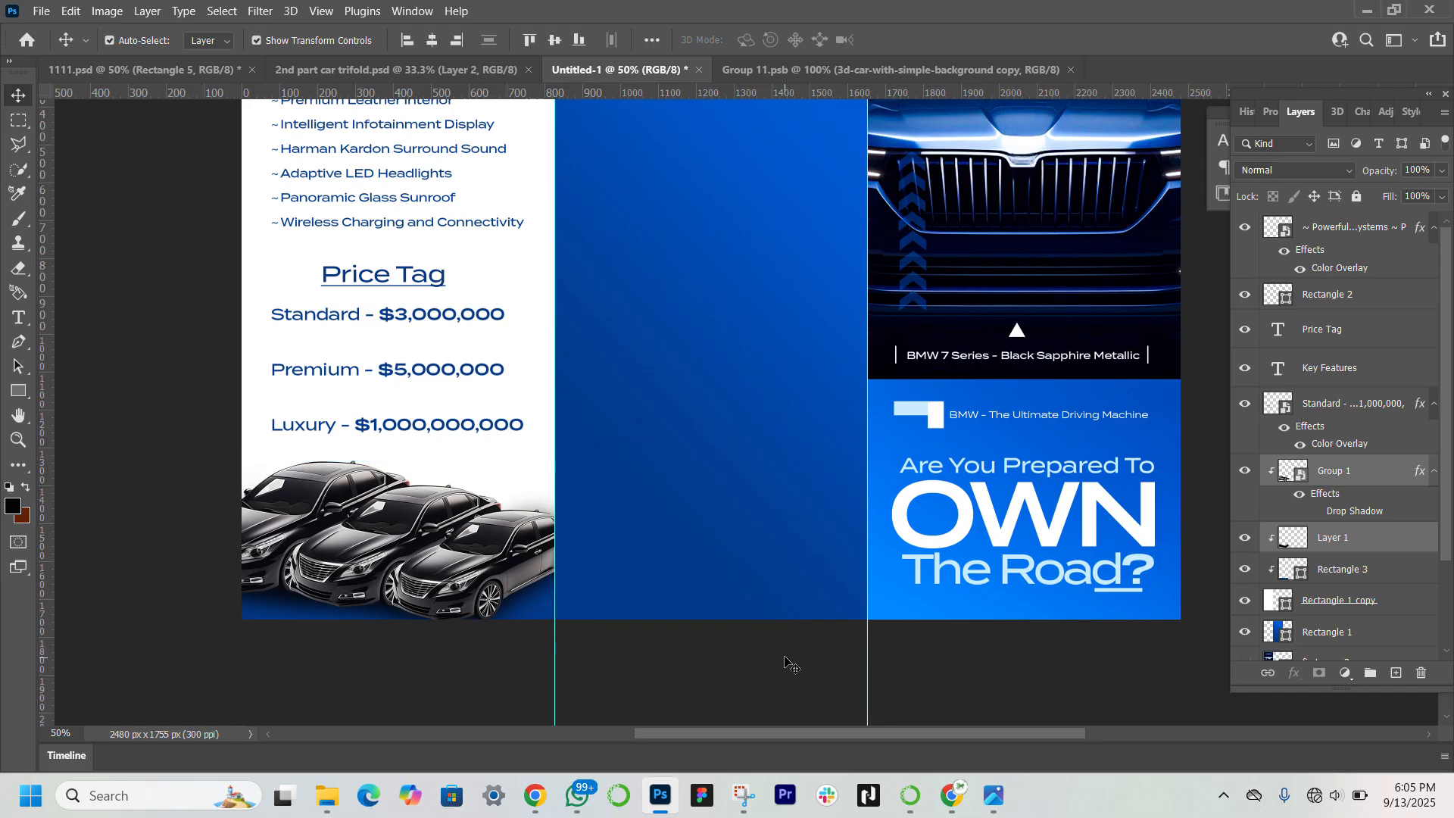
Scale the car group and its shadow layer together to about 105.19% and shift them slightly right
click(488, 554)
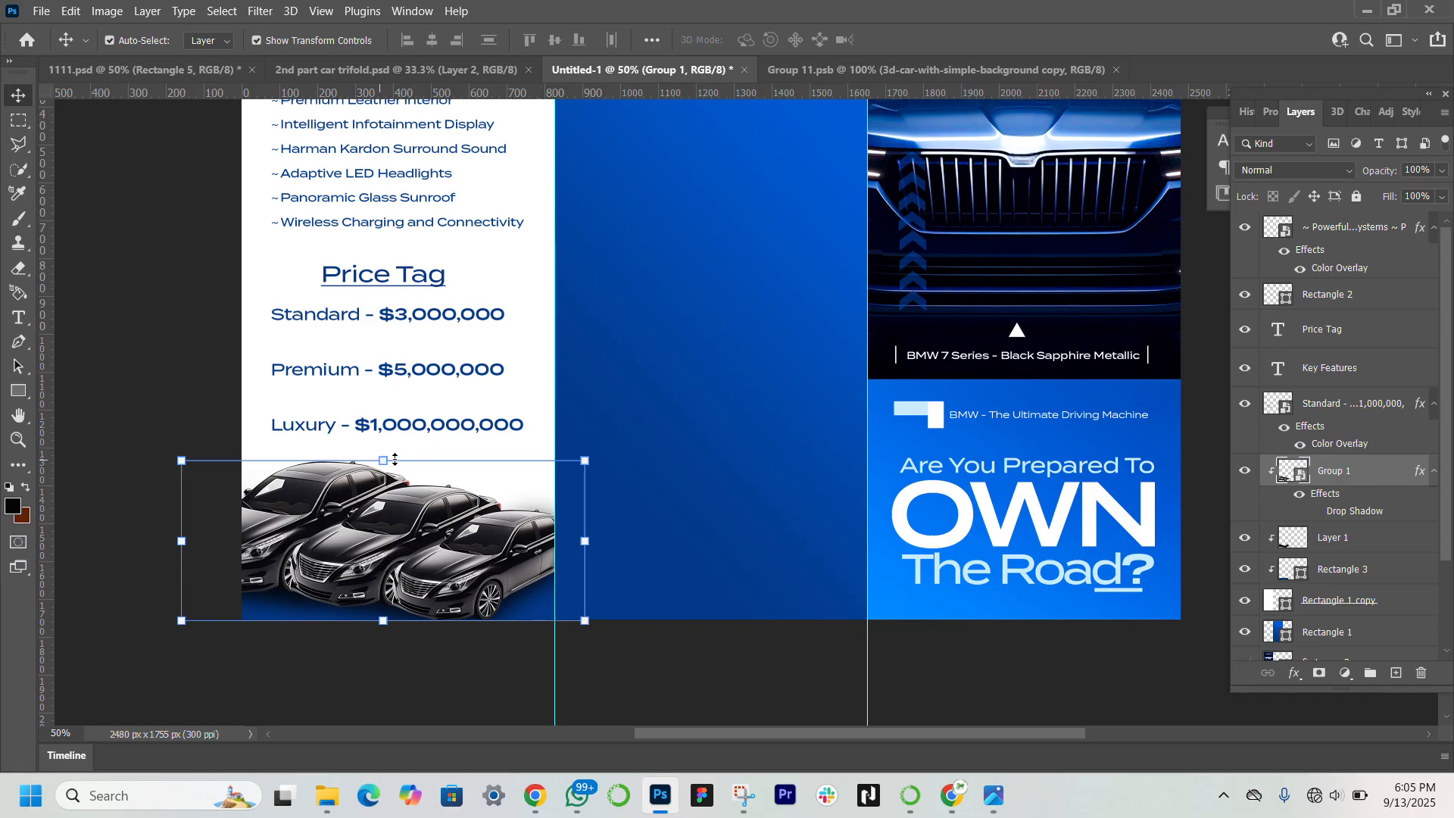
ctrl+click(1348, 540)
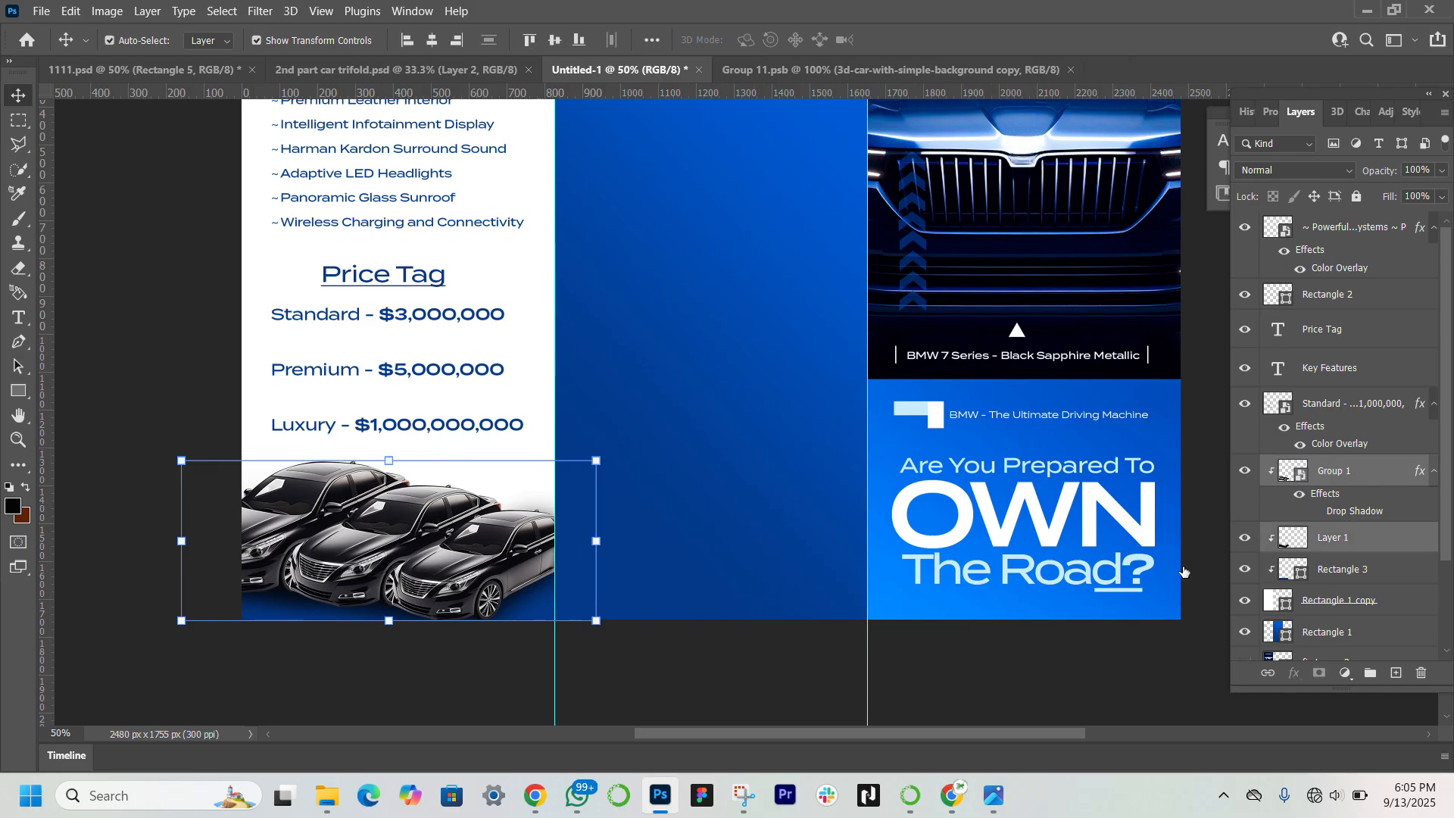
click(387, 459)
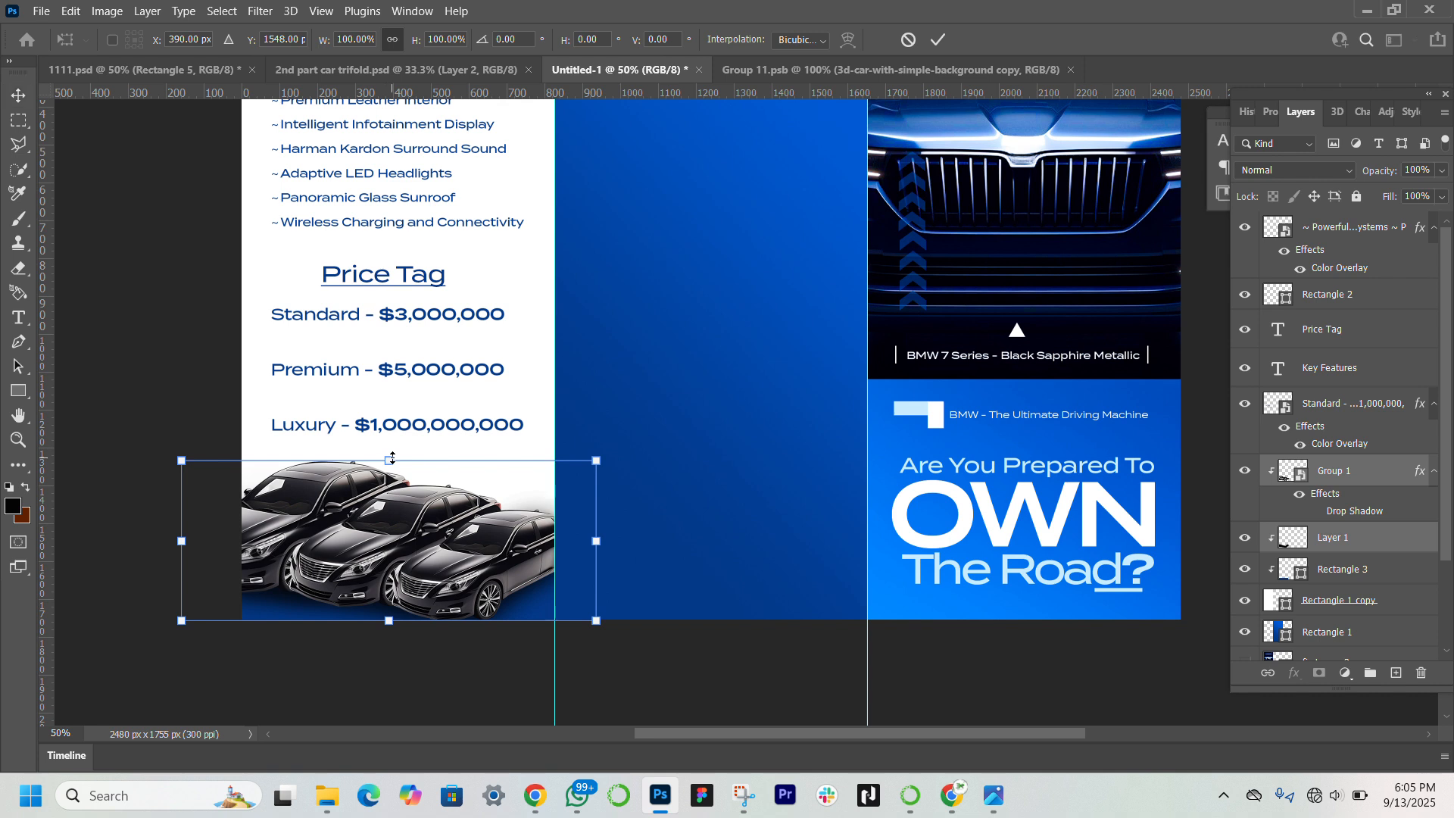
drag(392, 456, 390, 452)
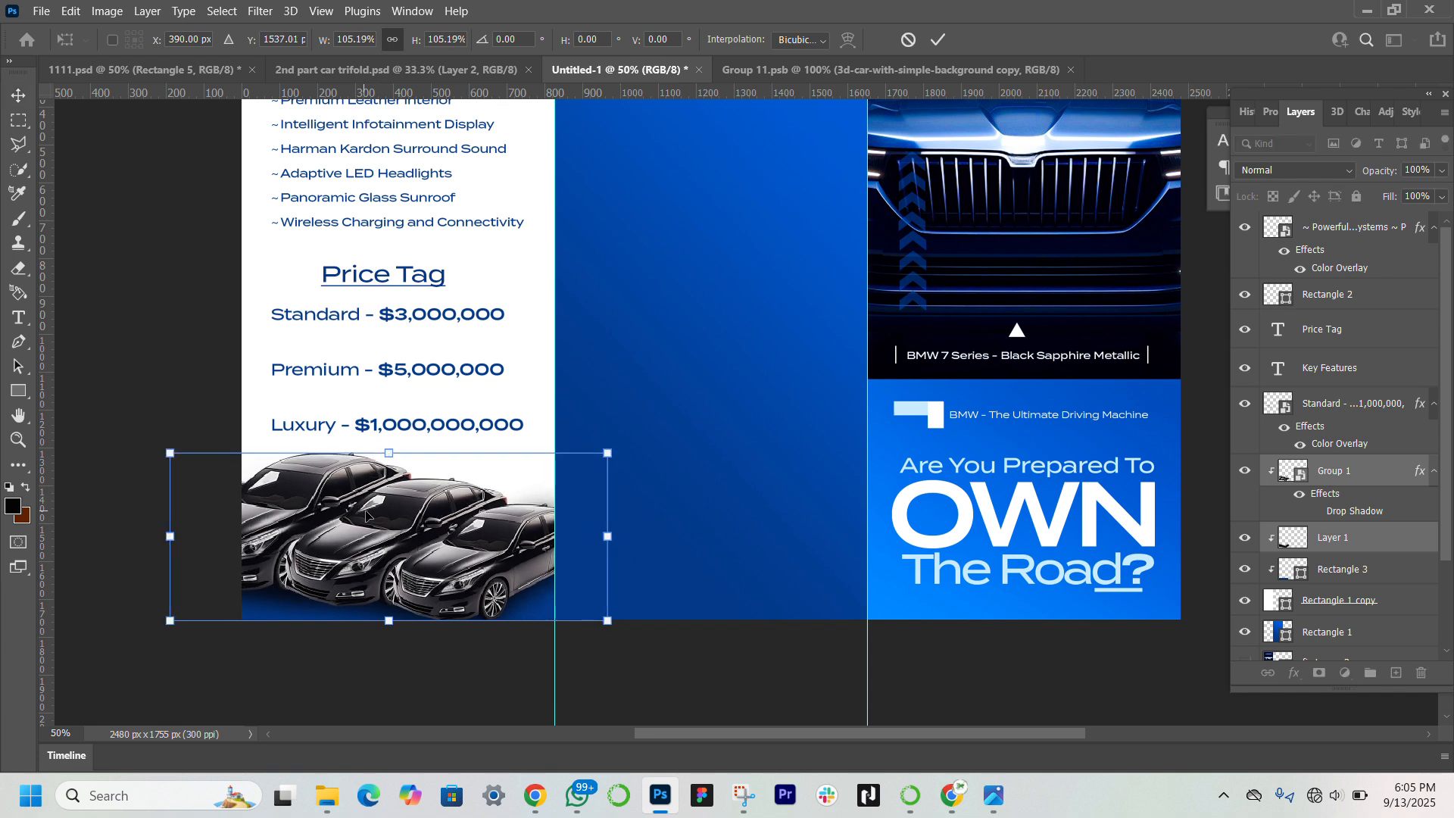
drag(366, 515, 369, 520)
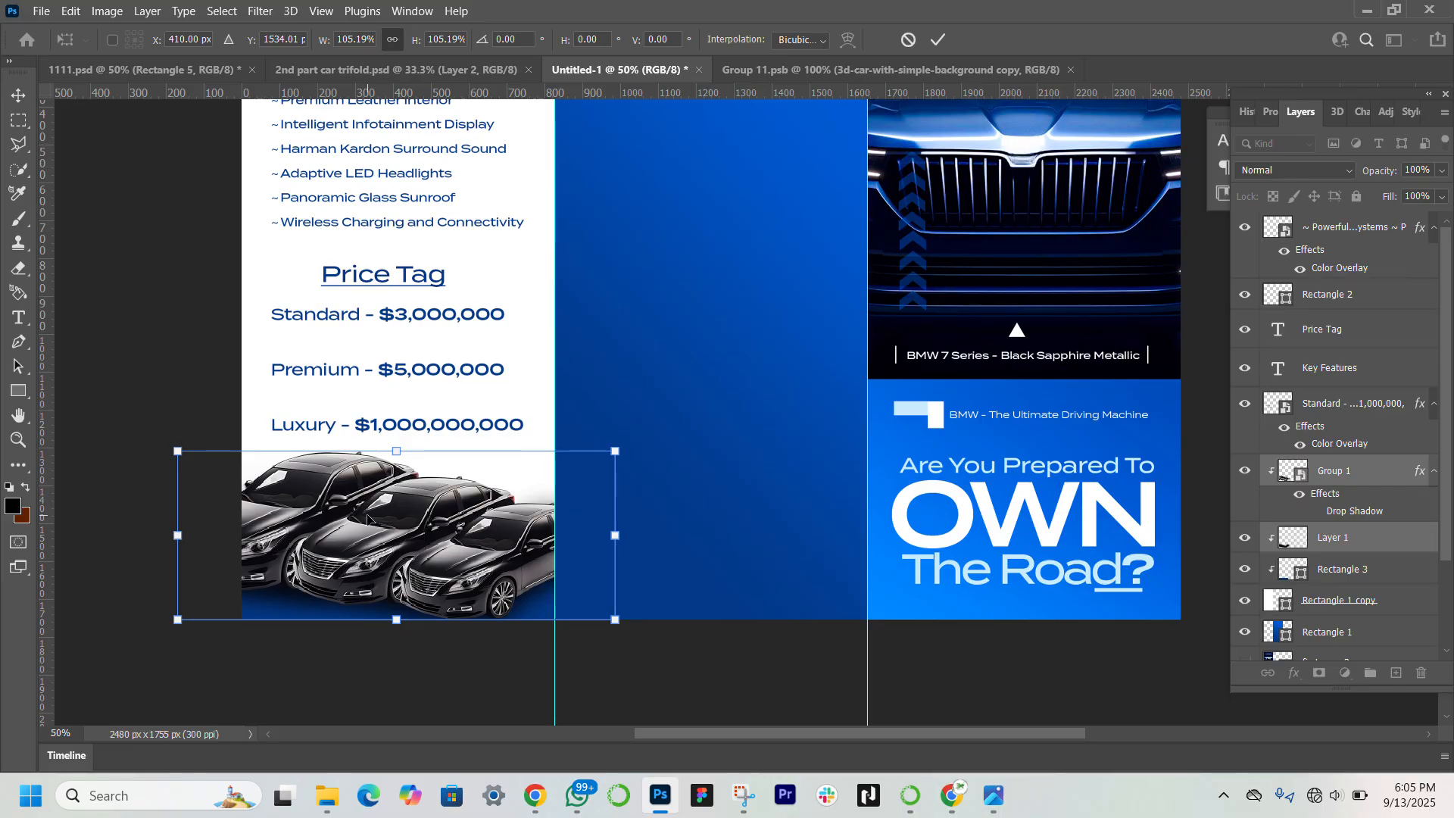
key(Return)
click(152, 301)
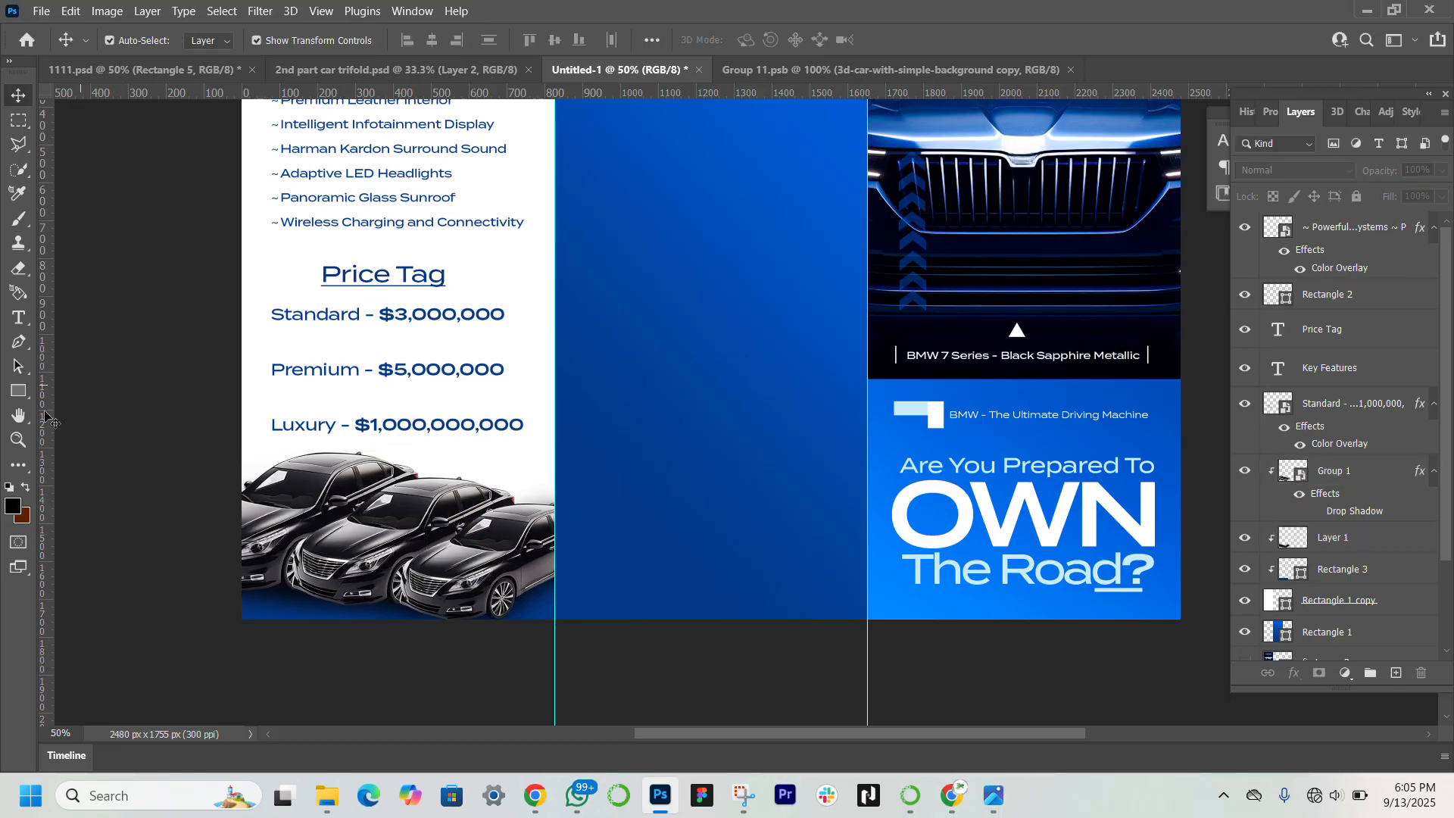
Fit the whole brochure in view and duplicate the Key Features heading to the top of the blue middle panel
click(18, 439)
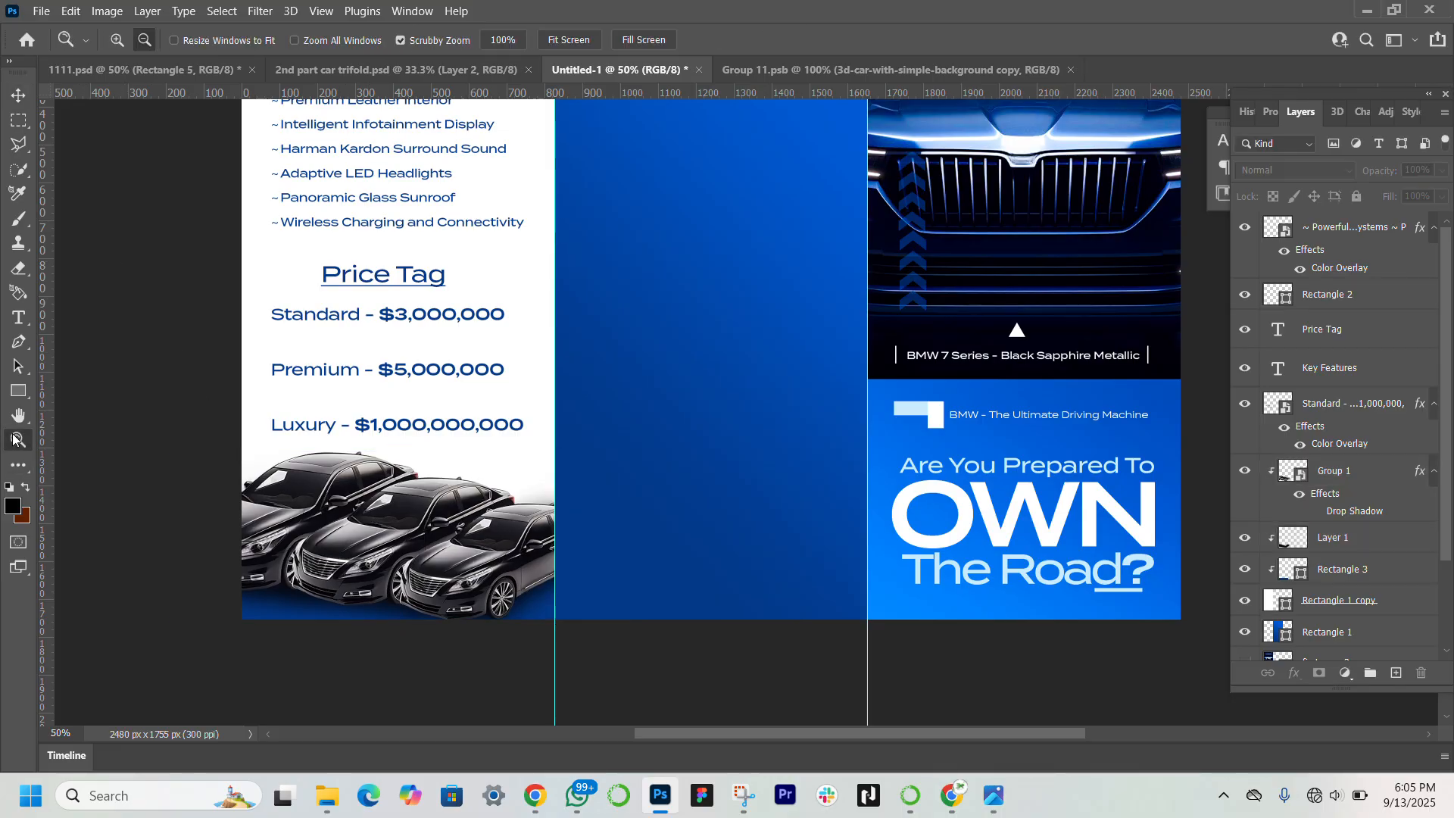
click(559, 42)
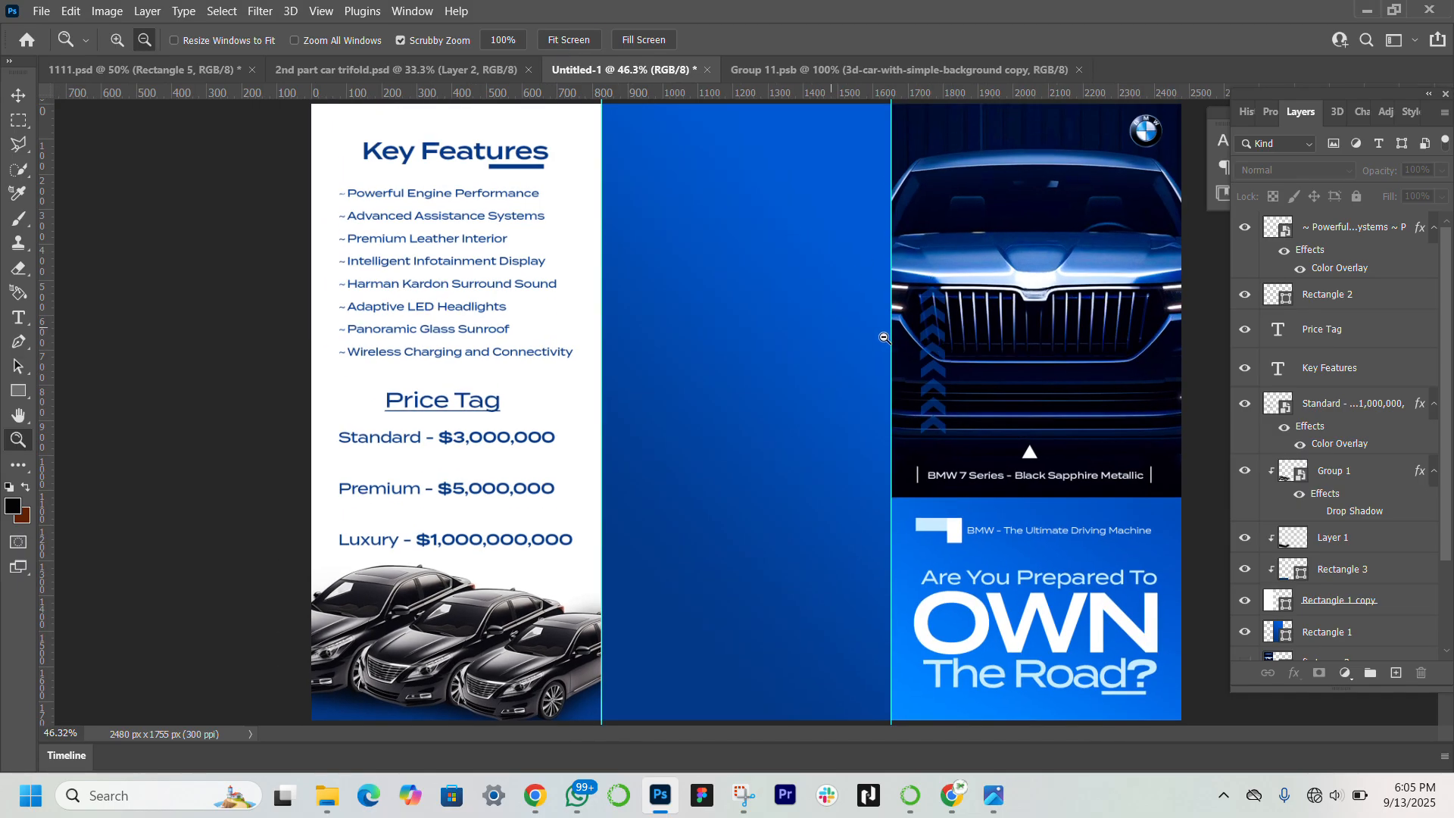
click(18, 94)
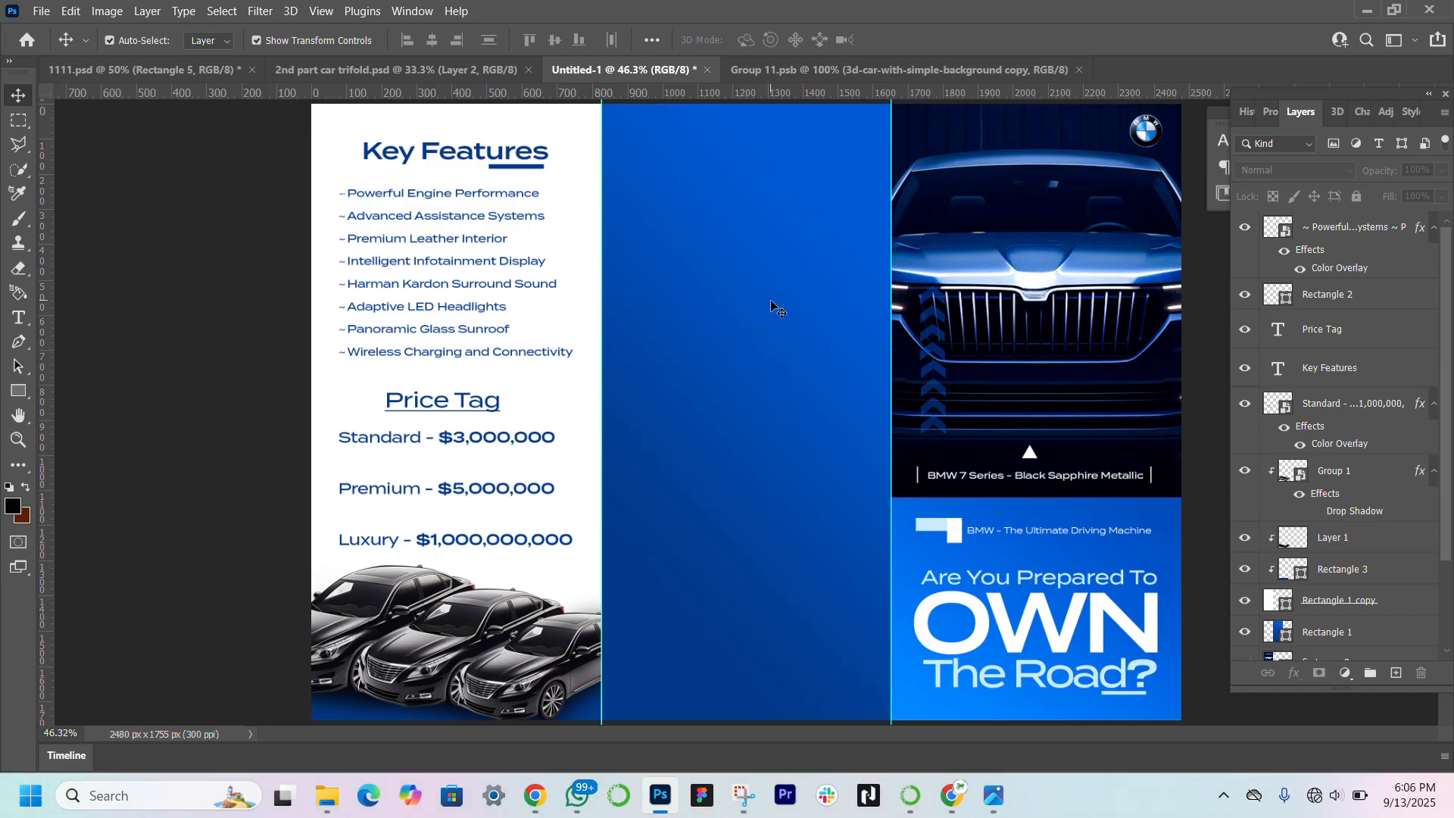
click(458, 158)
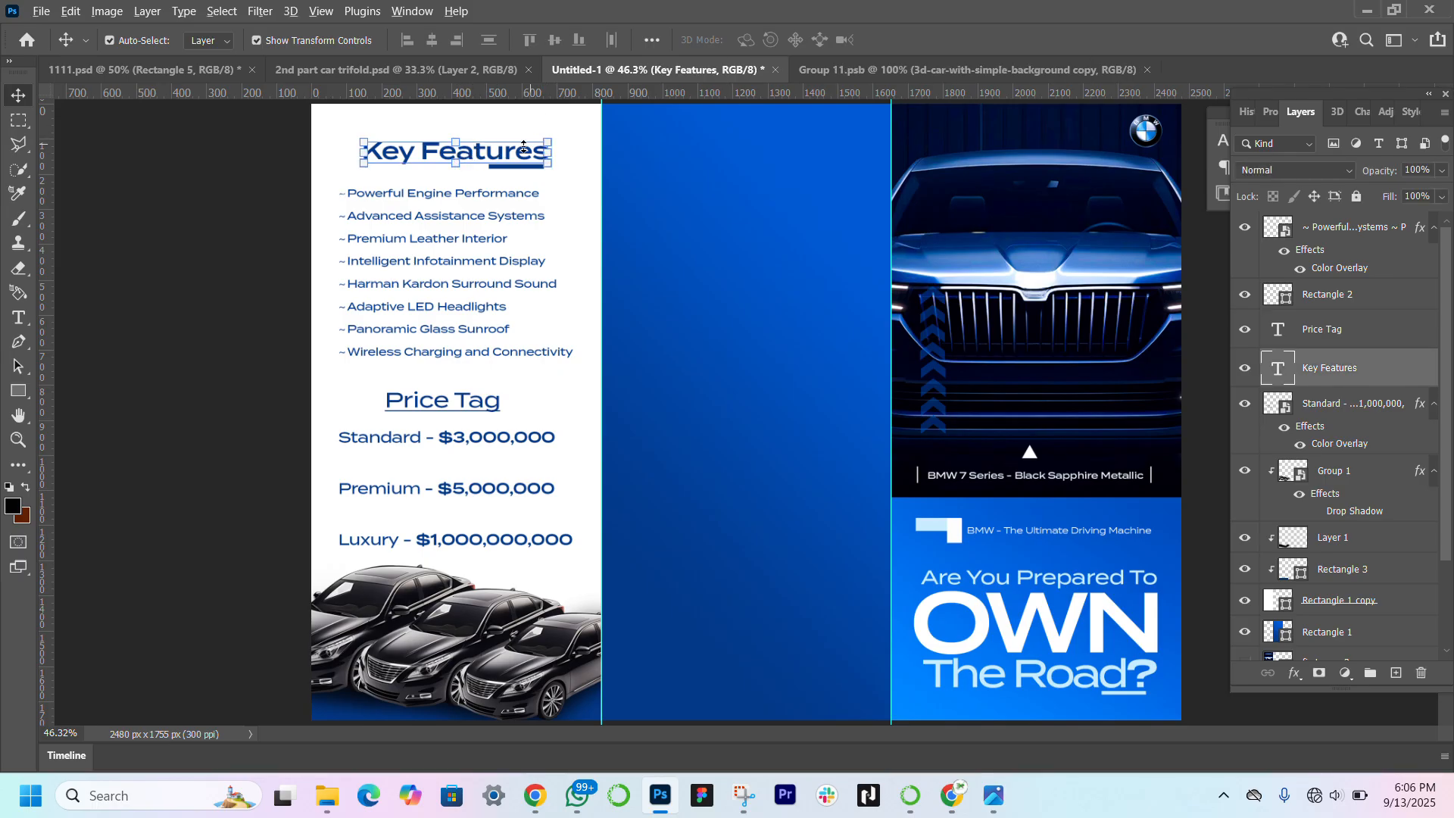
click(502, 157)
drag(526, 156, 784, 139)
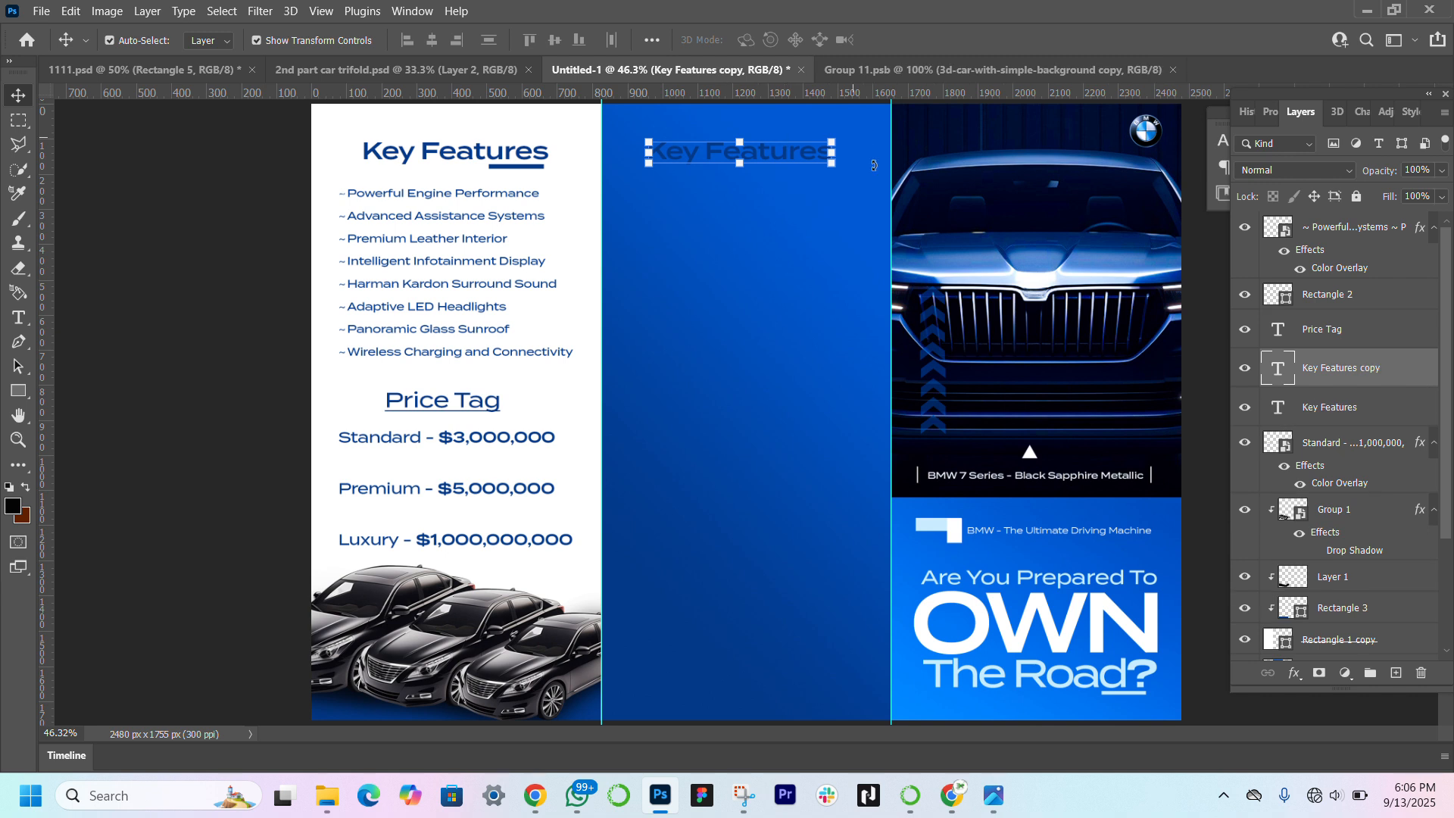
Set the text color of the duplicated heading in the blue middle panel to white (ffffff)
click(1271, 113)
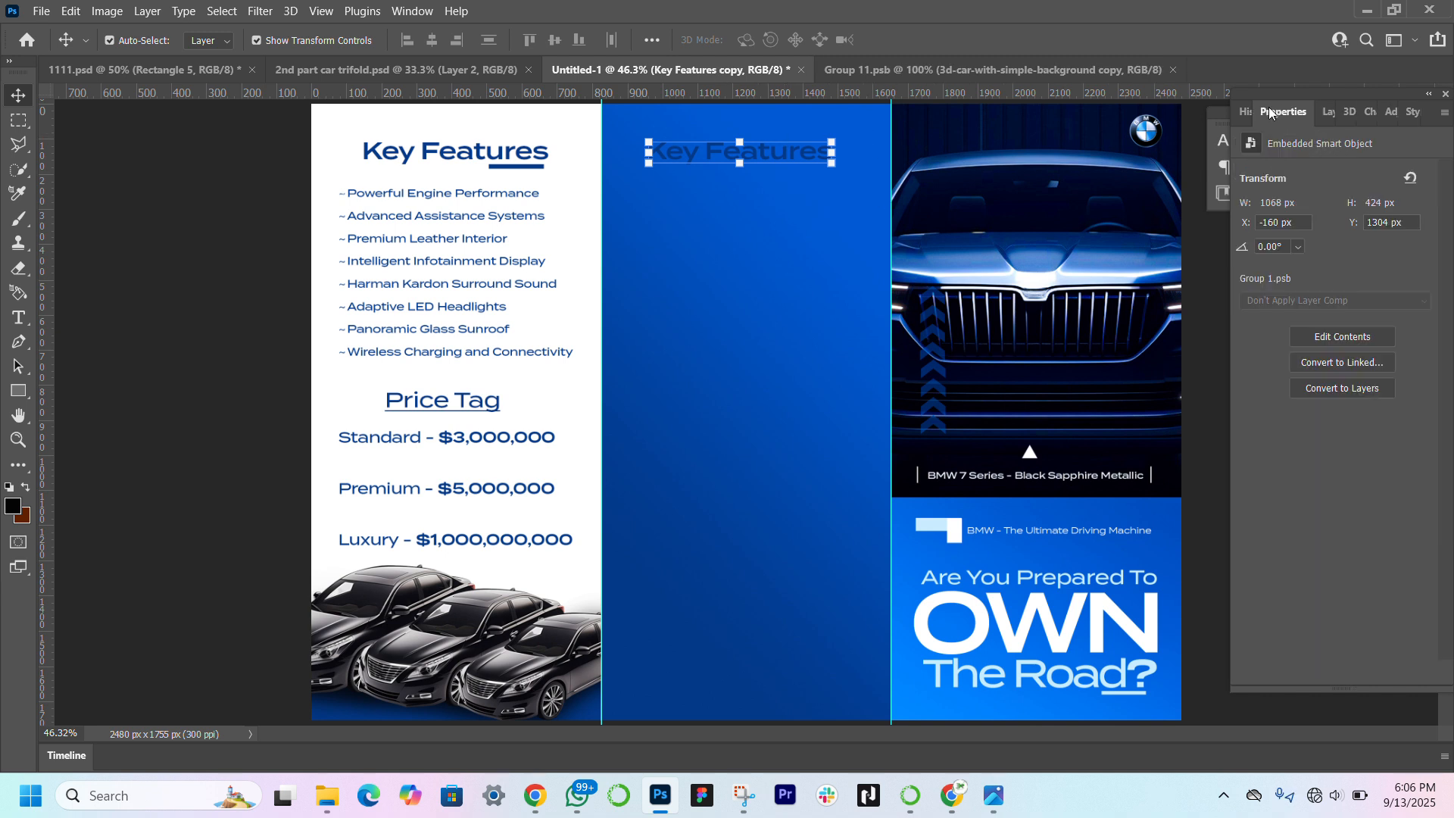
click(1397, 403)
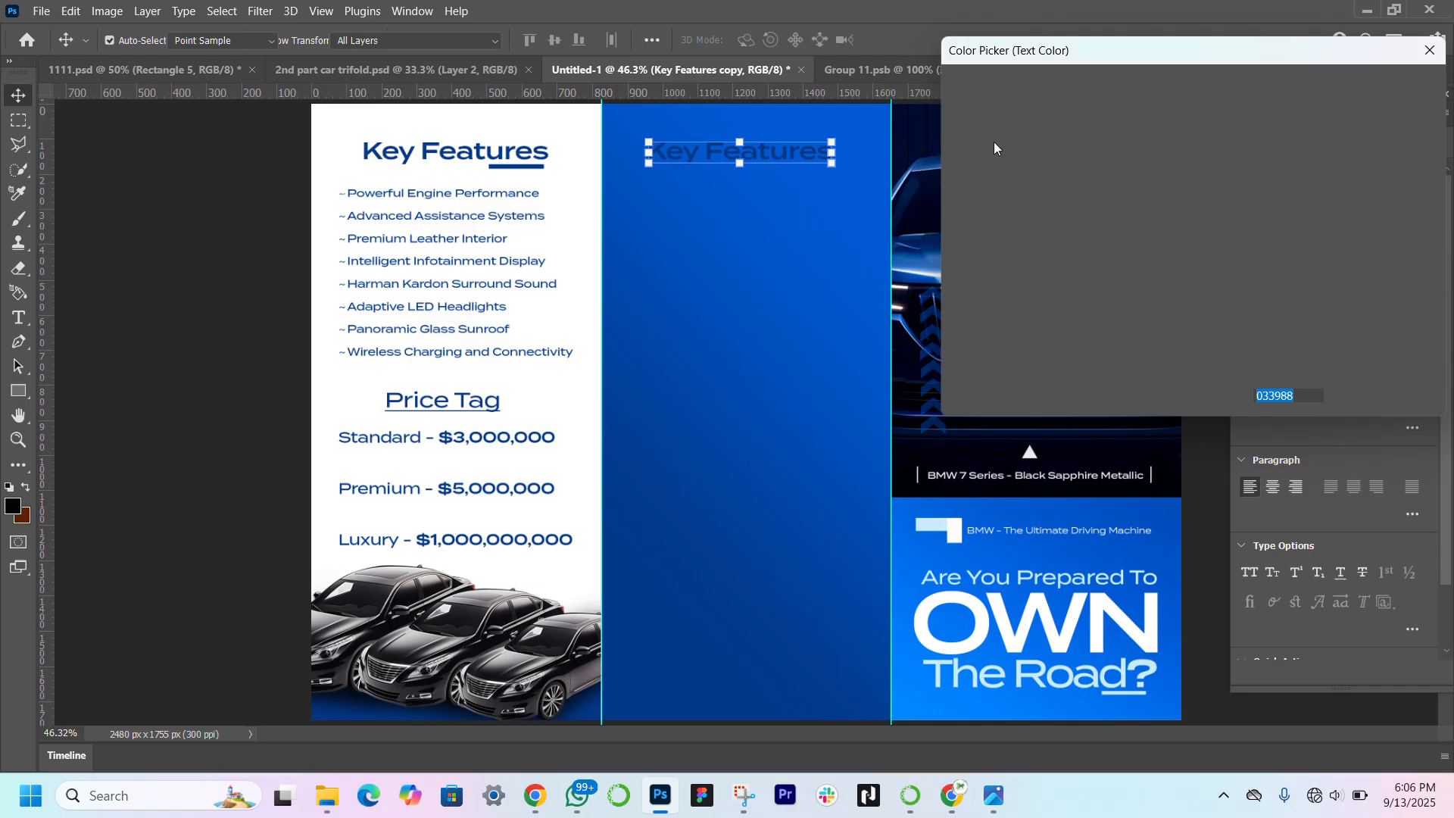
text(ffffff)
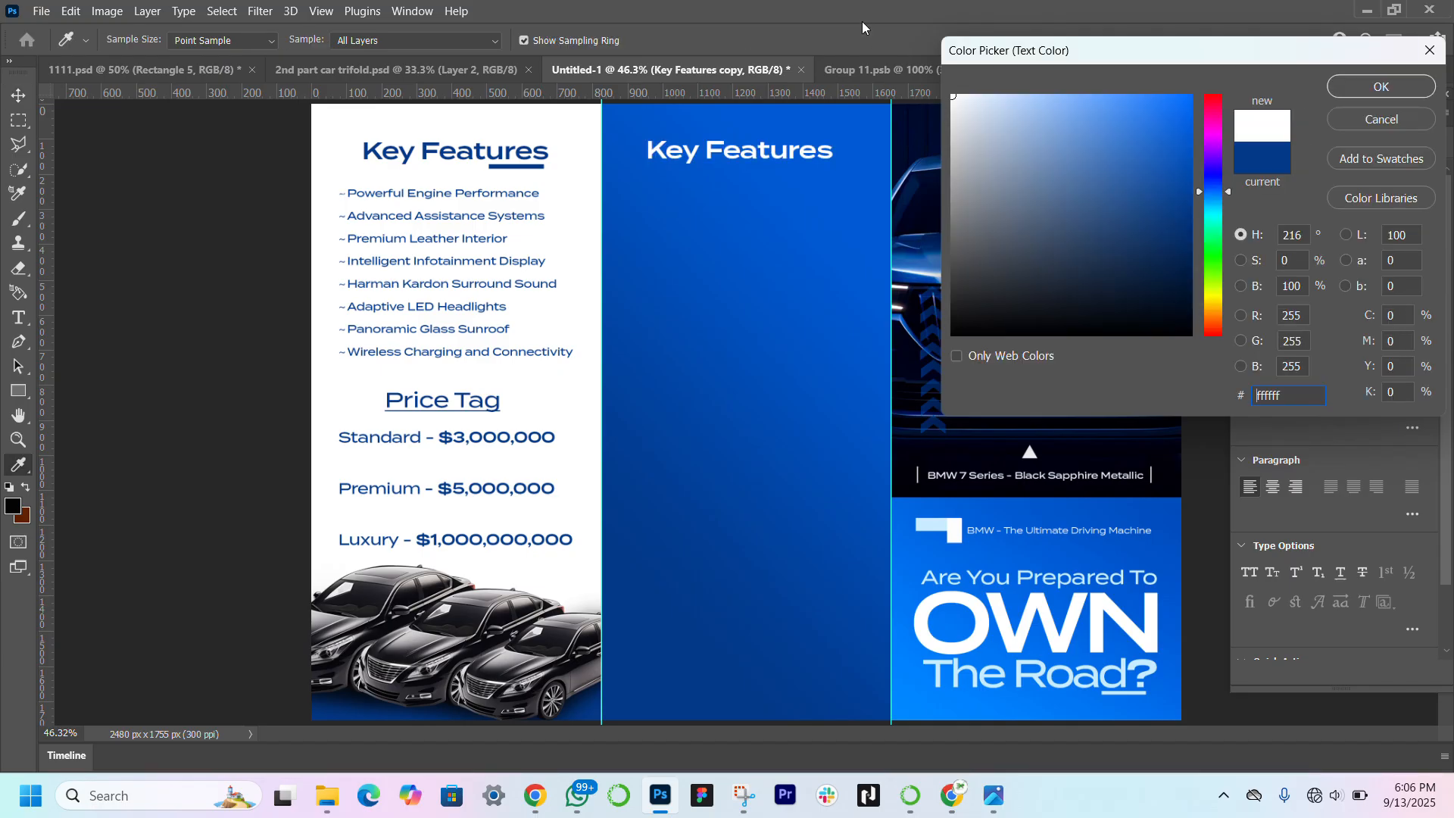
key(Return)
key(v)
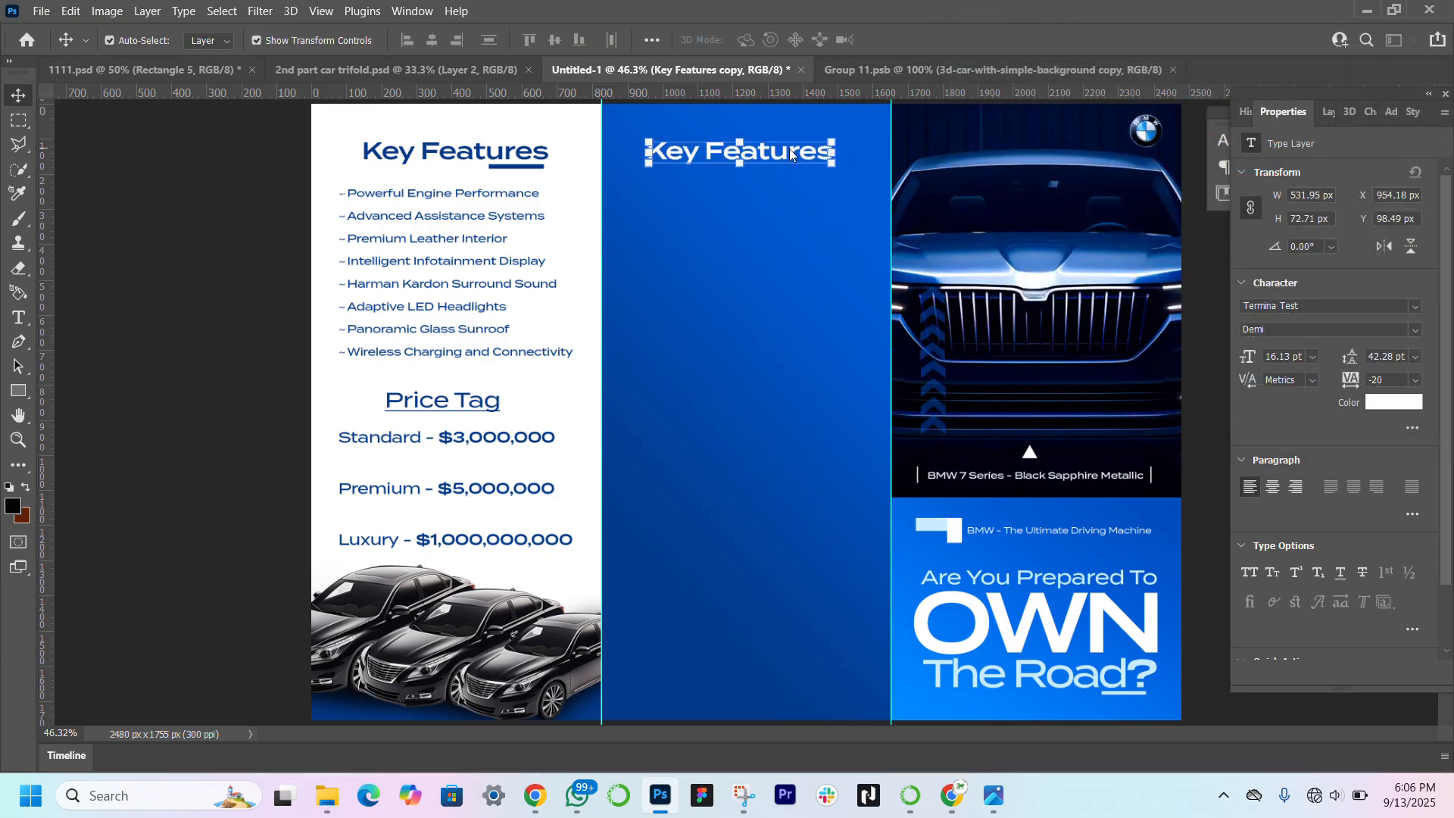
Replace the duplicated heading's text in the blue panel with "Test Drive Today!"
click(784, 152)
double_click(774, 150)
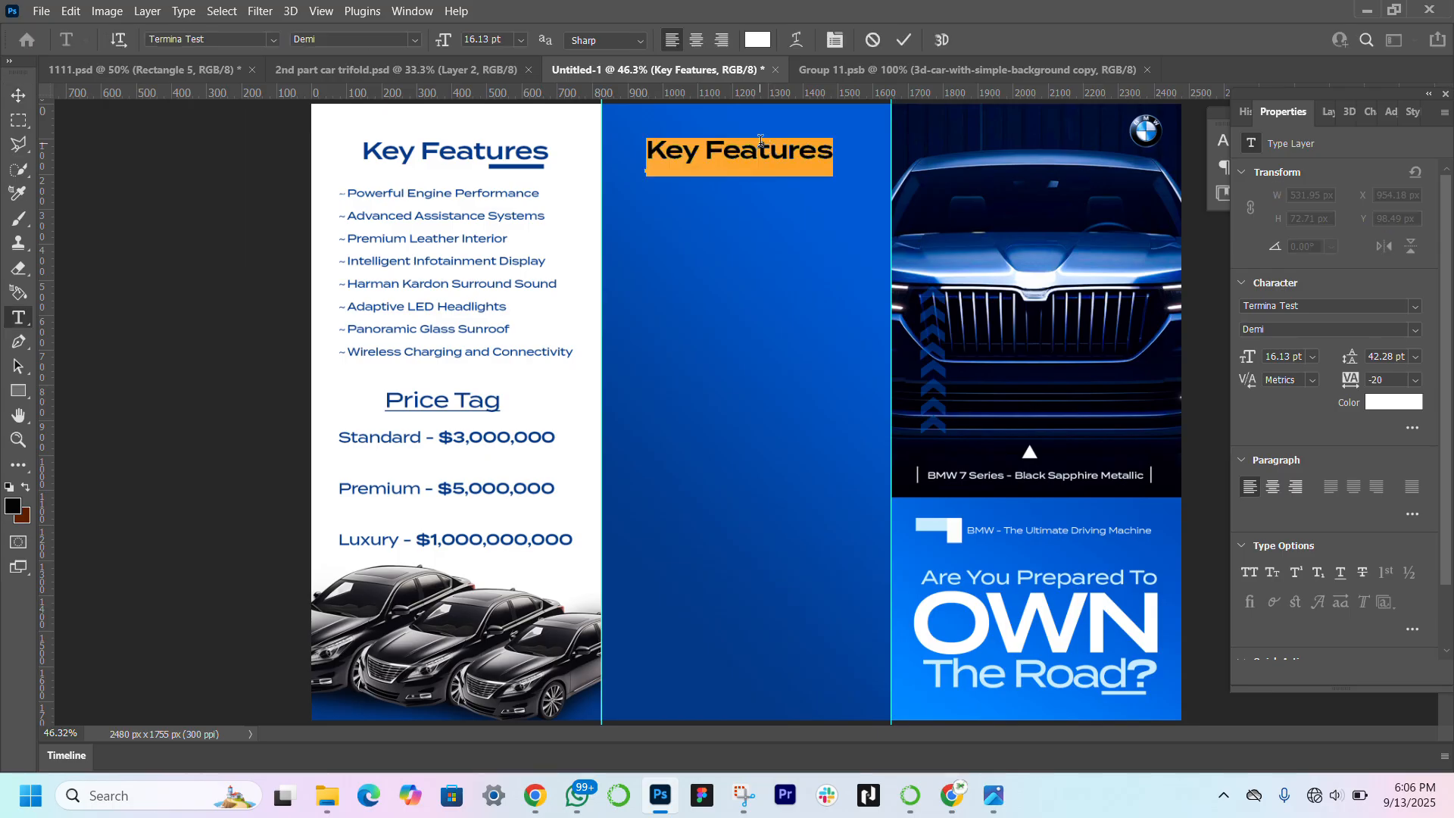
key(Left)
key(ctrl+a)
text(Test)
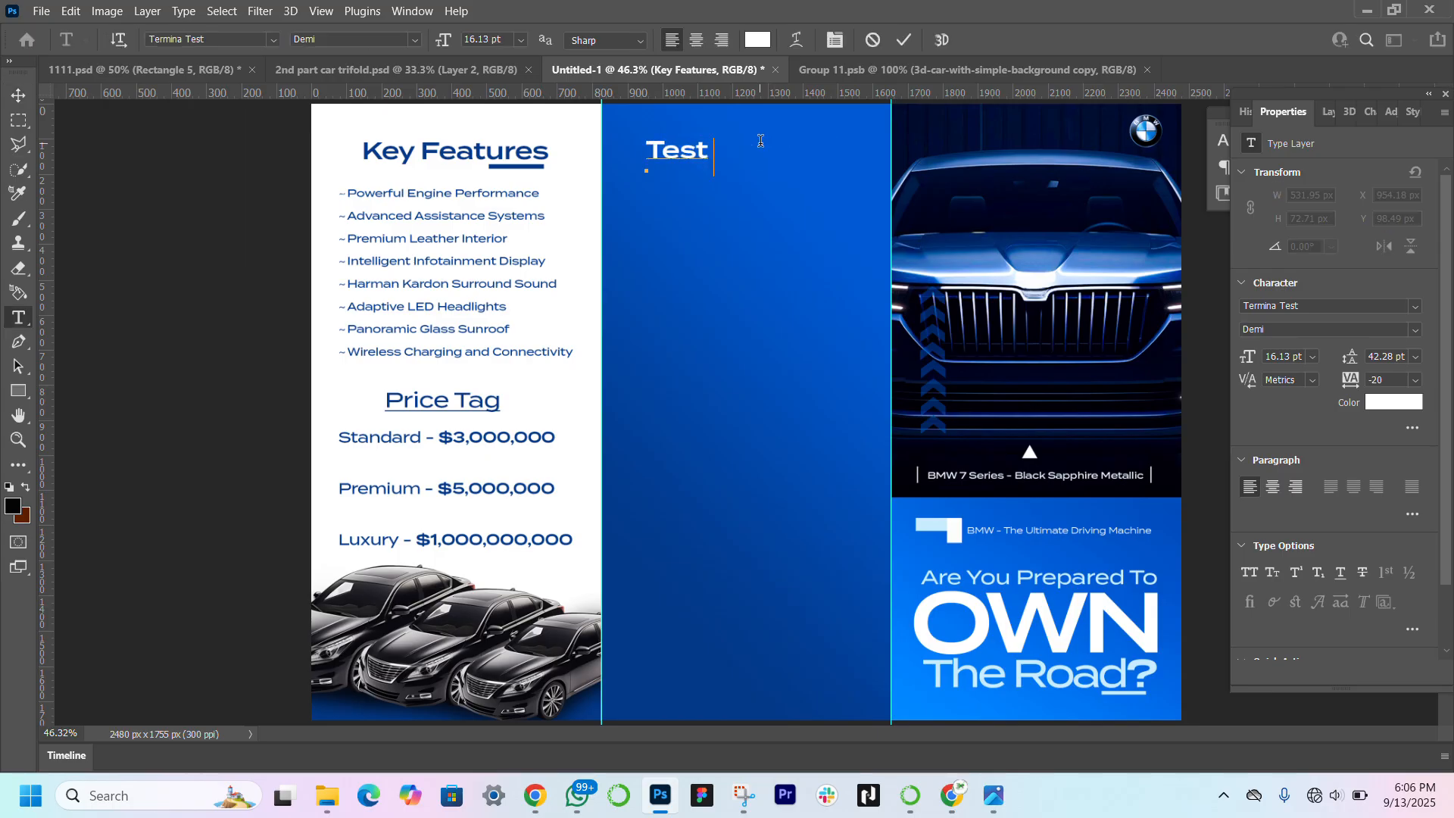
text( Drive Today)
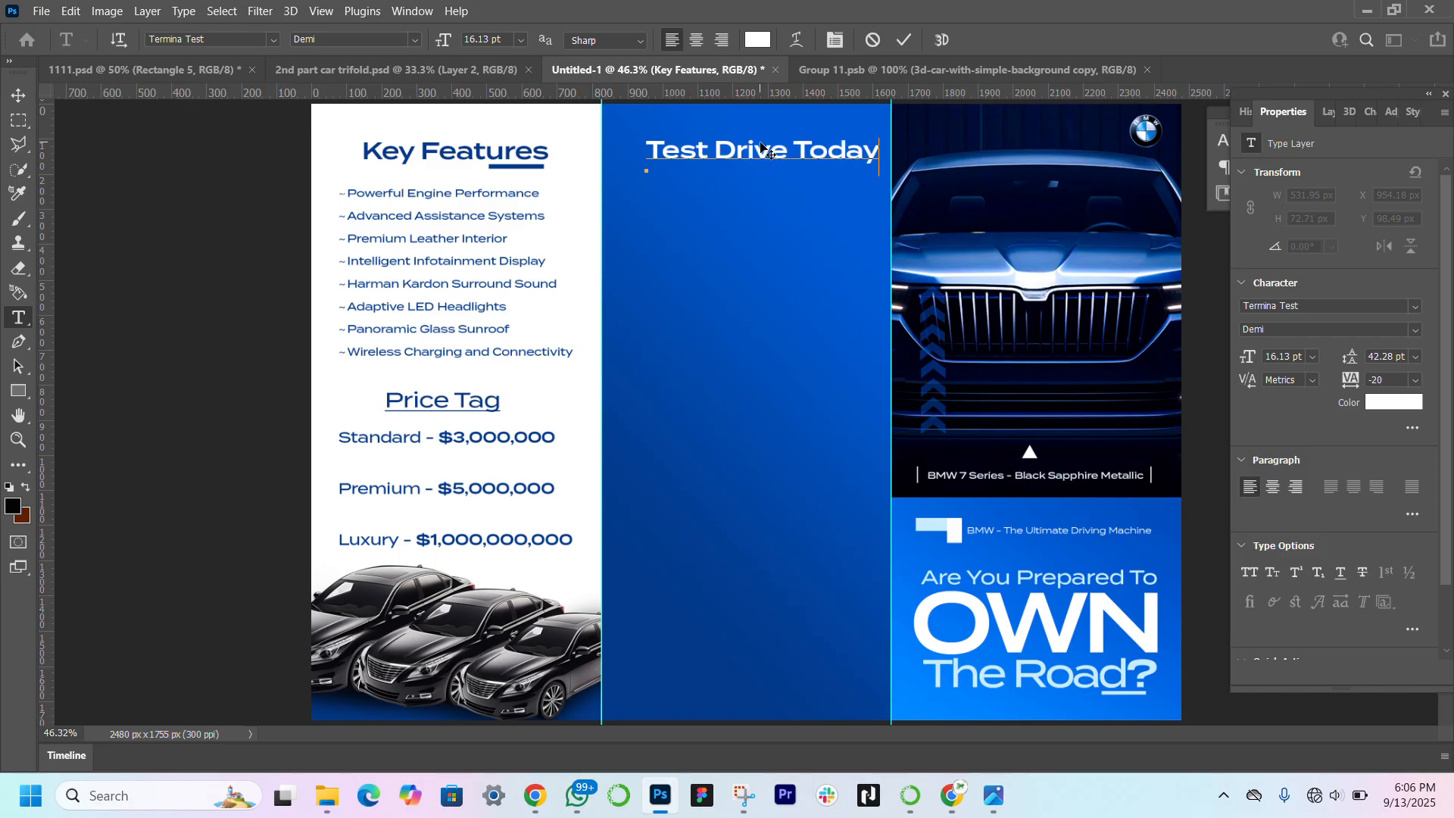
text(!)
Change only the exclamation mark of the Test Drive Today! heading to the Monument Extended Regular font and commit the text
drag(884, 151, 877, 152)
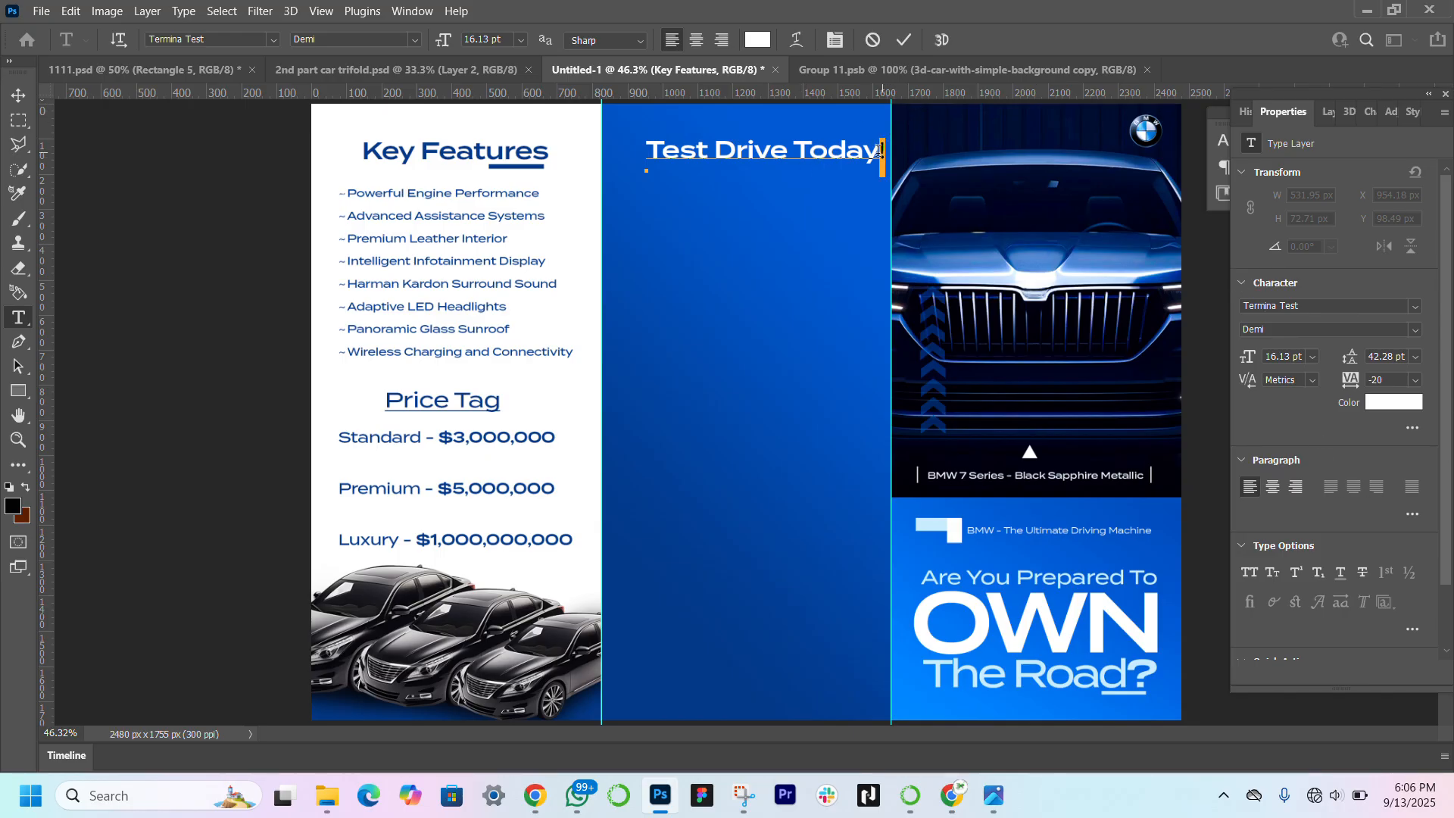
click(1301, 306)
text(monu)
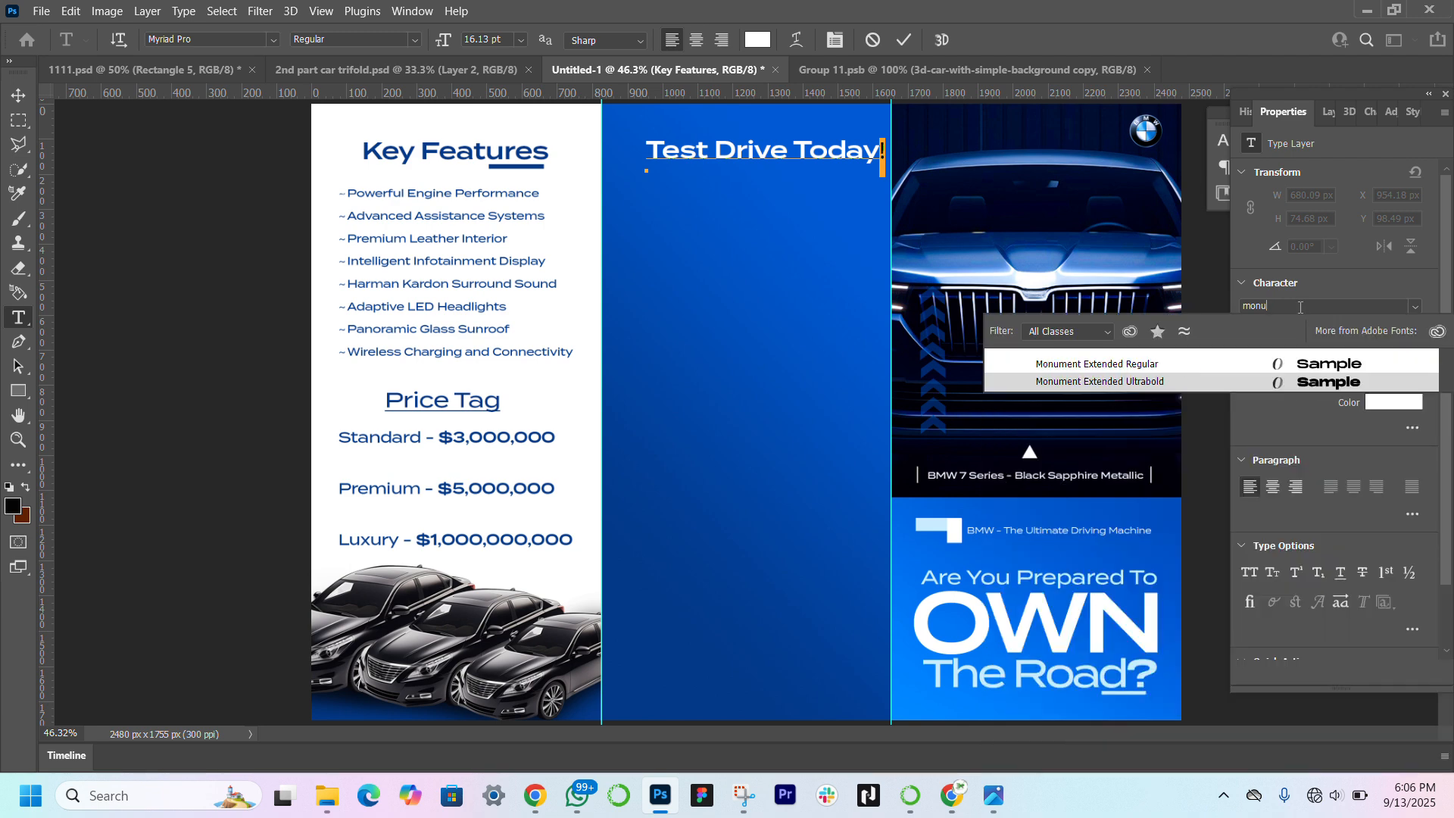
key(Up)
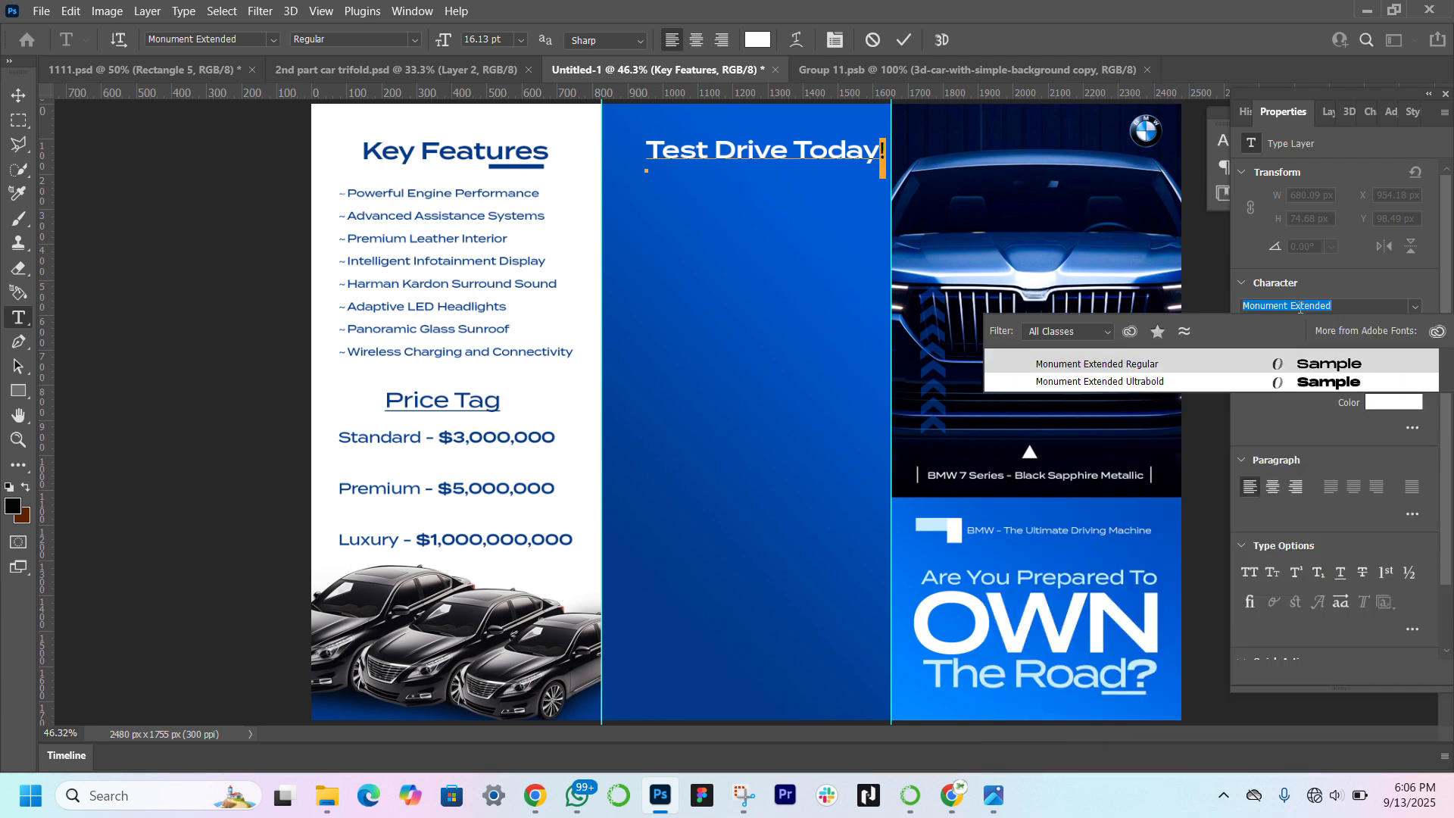
key(Return)
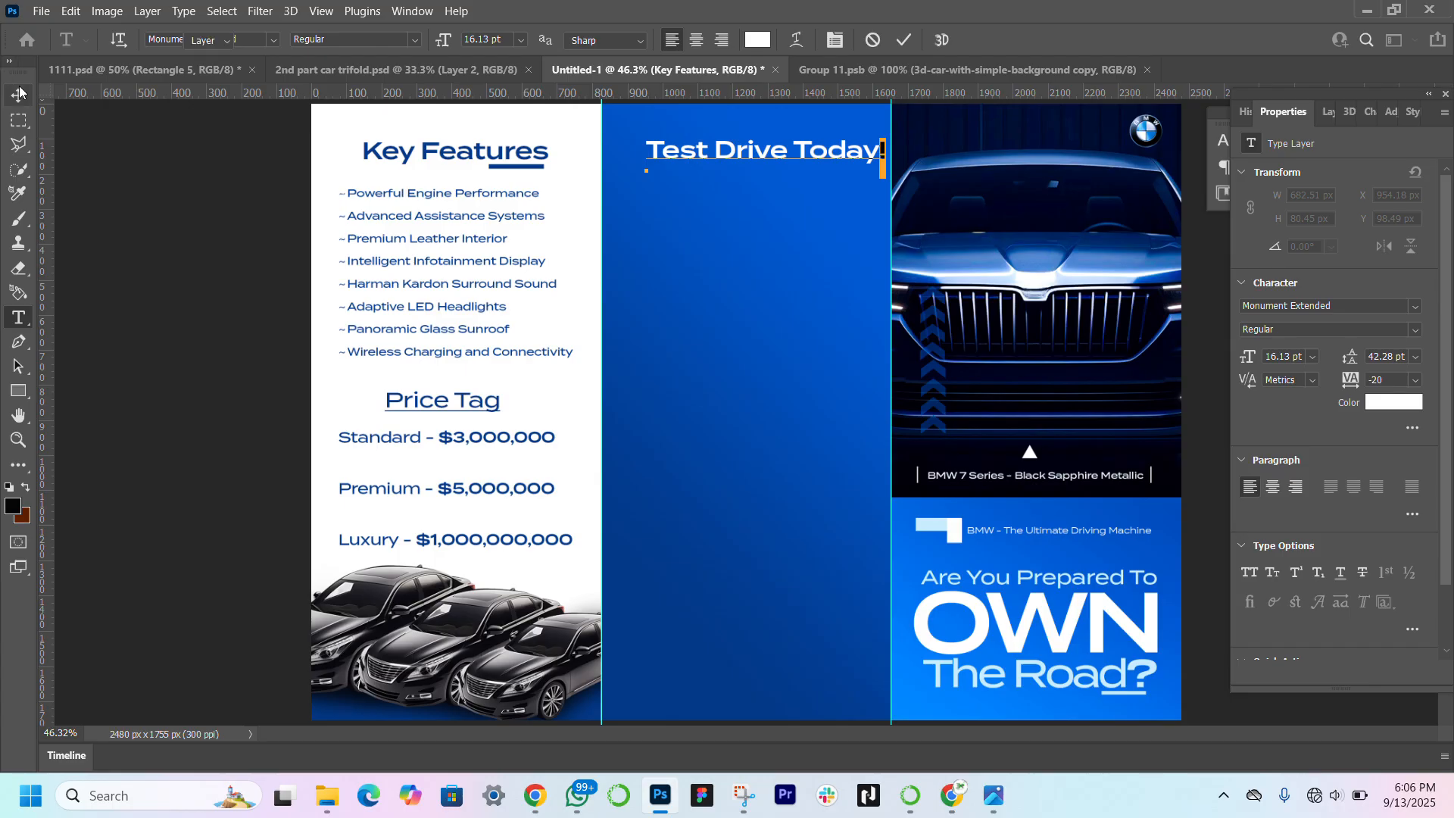
key(ctrl+Return)
key(v)
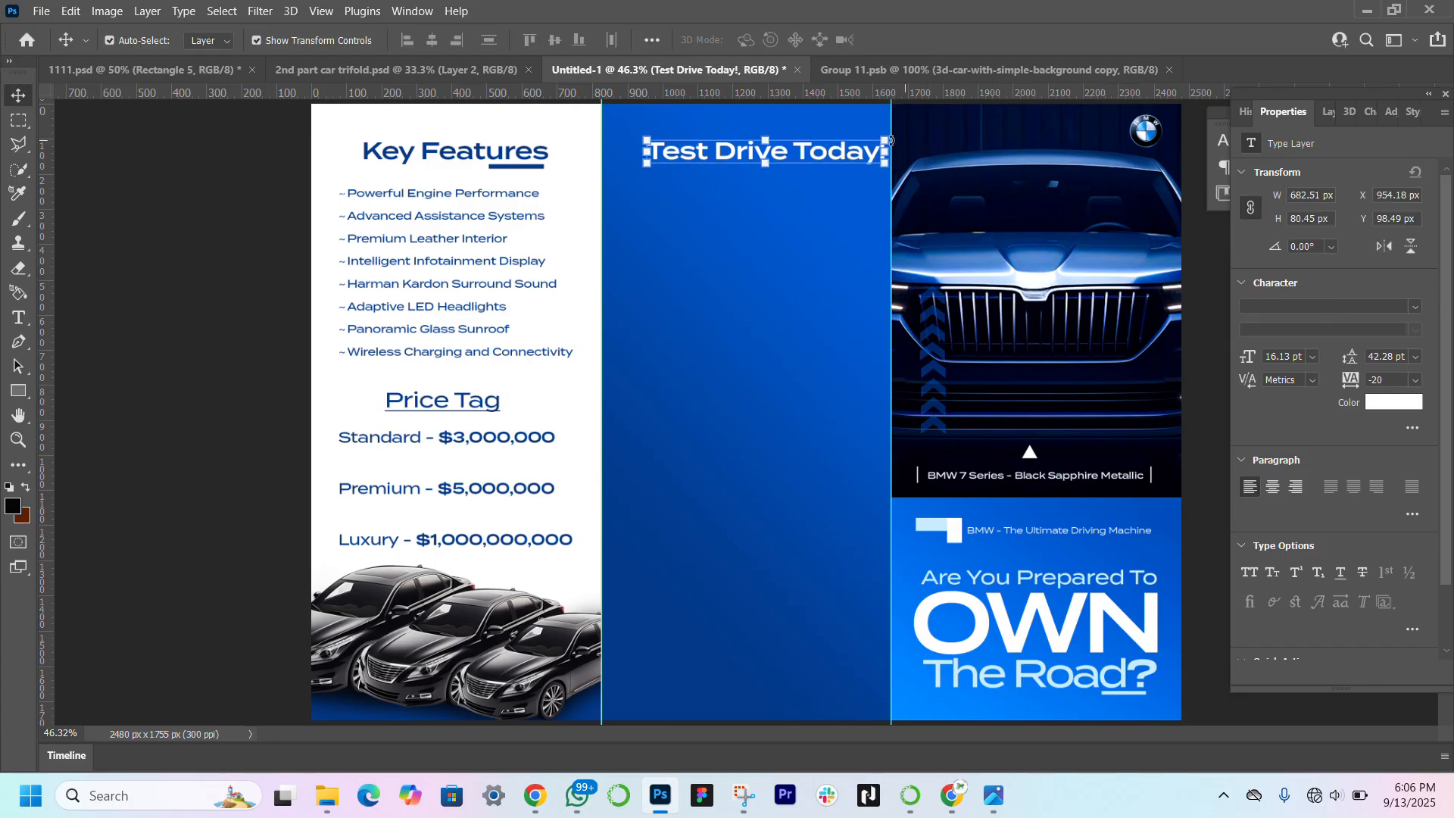
Scale the Test Drive Today! heading to about 87.98% and set the Key Features heading to the matching 14.19 pt size
drag(879, 153, 790, 158)
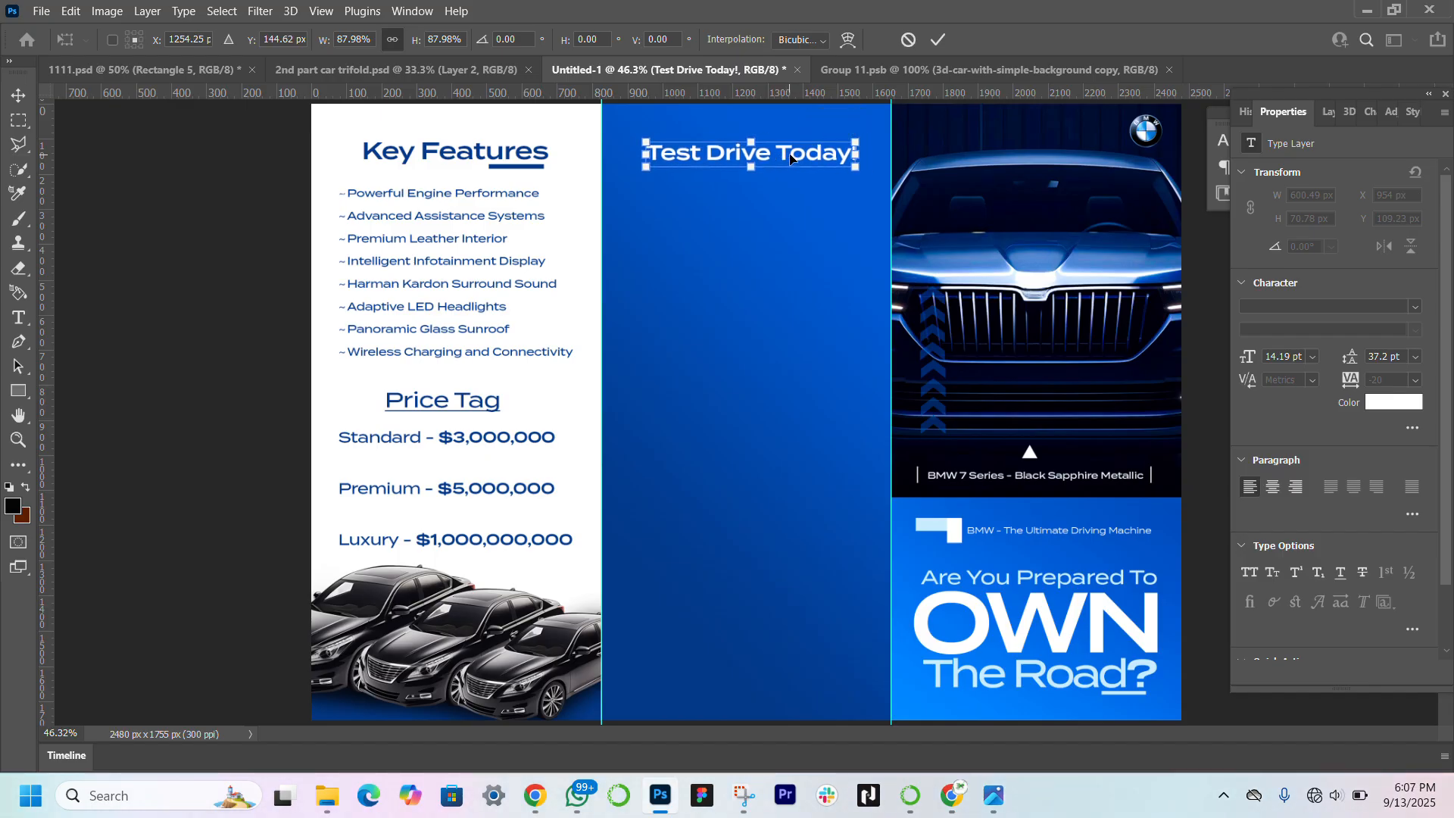
click(422, 163)
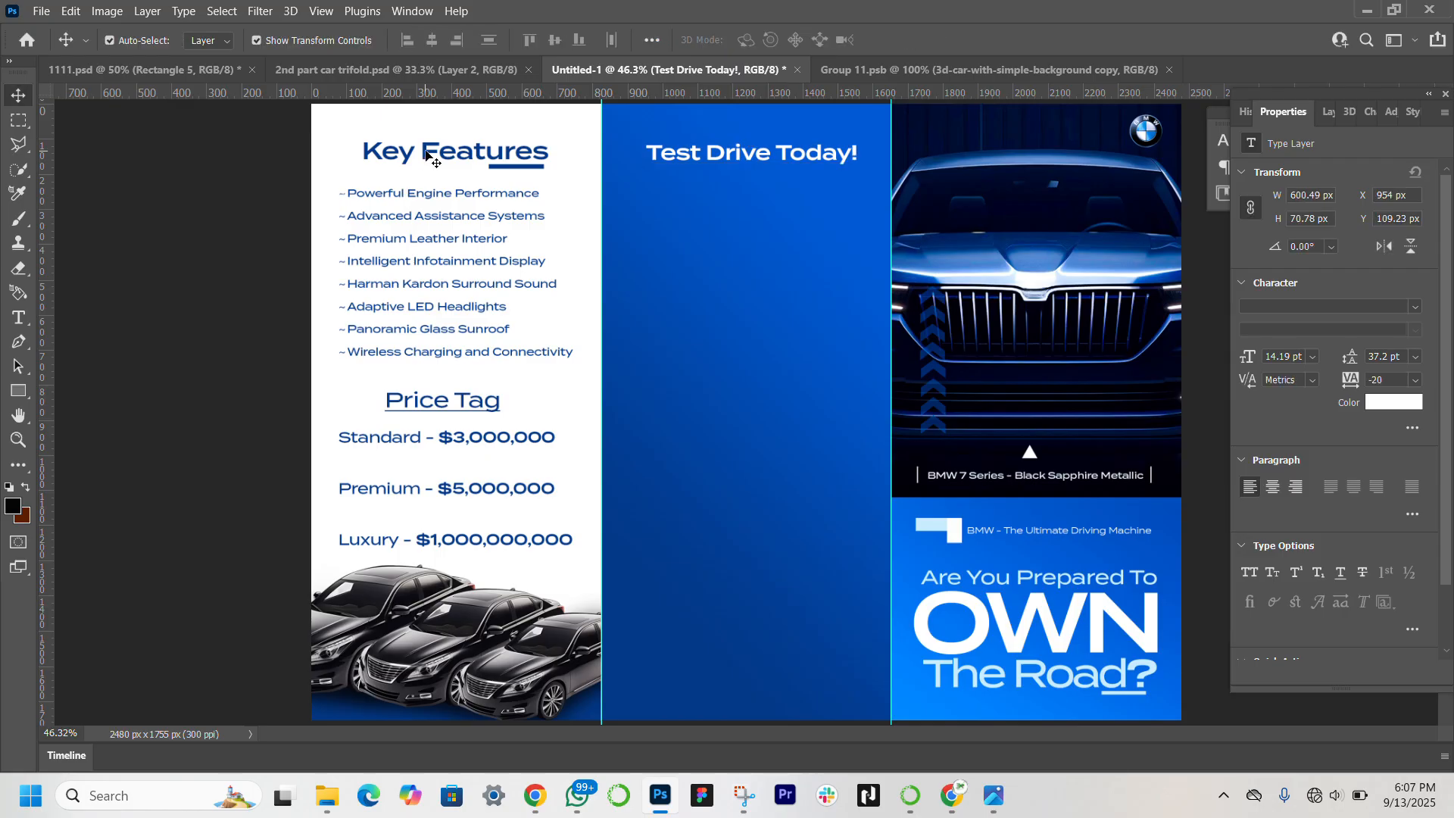
click(424, 157)
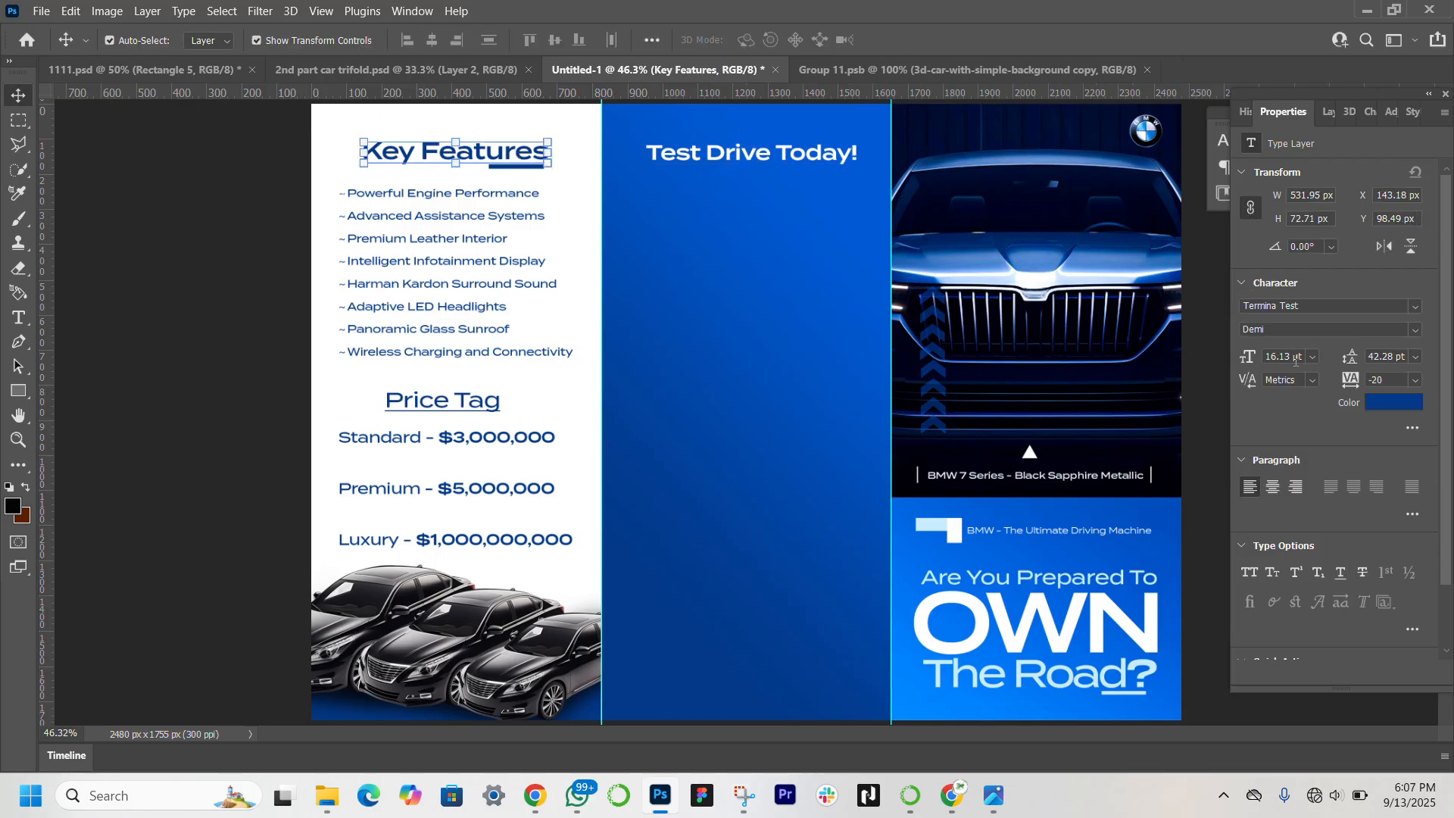
text(14pt)
text(19)
key(Return)
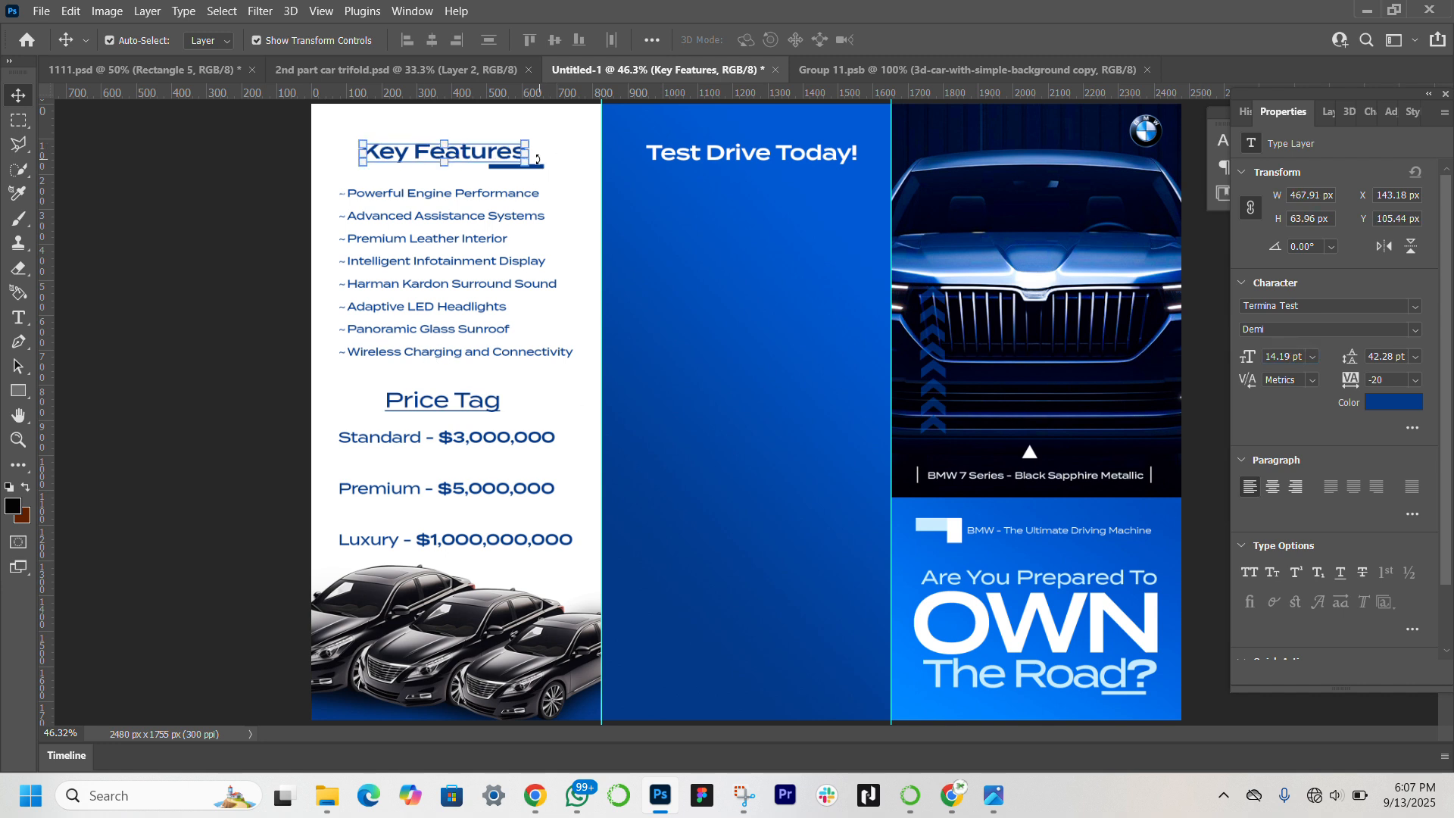
click(246, 224)
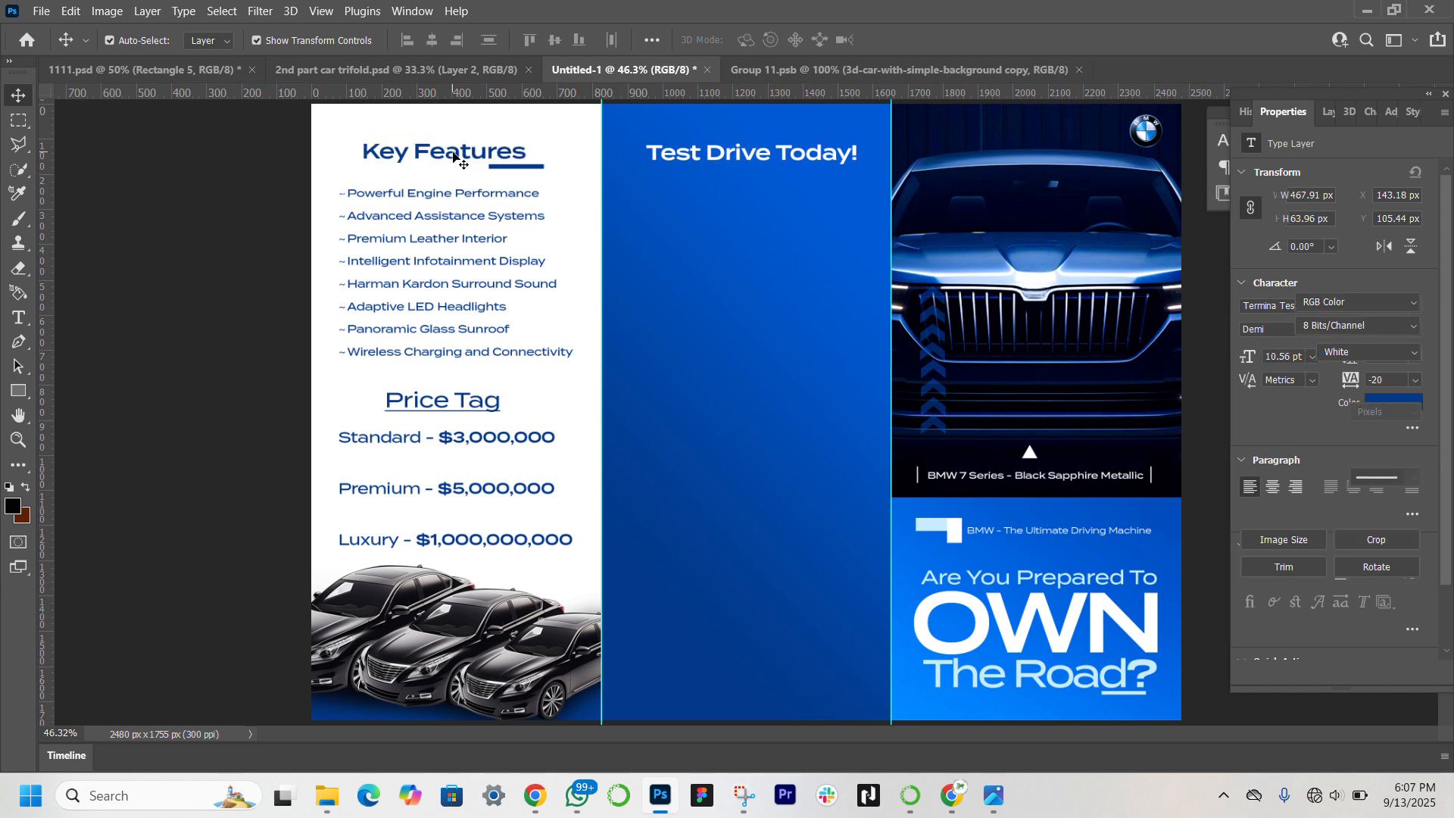
Shift the blue underline bar horizontally to X 455 px so it ends flush with the Key Features heading
click(545, 169)
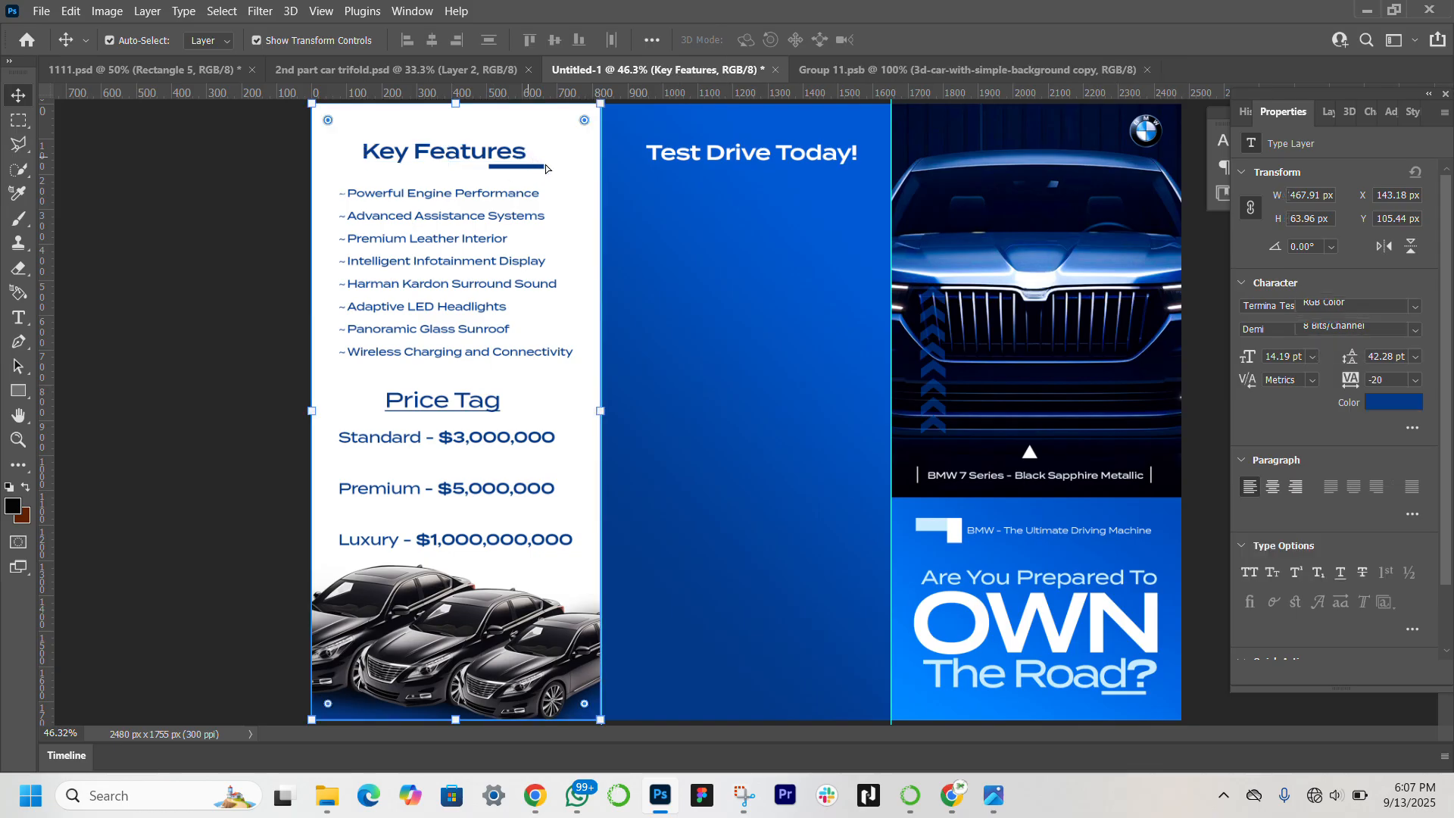
click(542, 167)
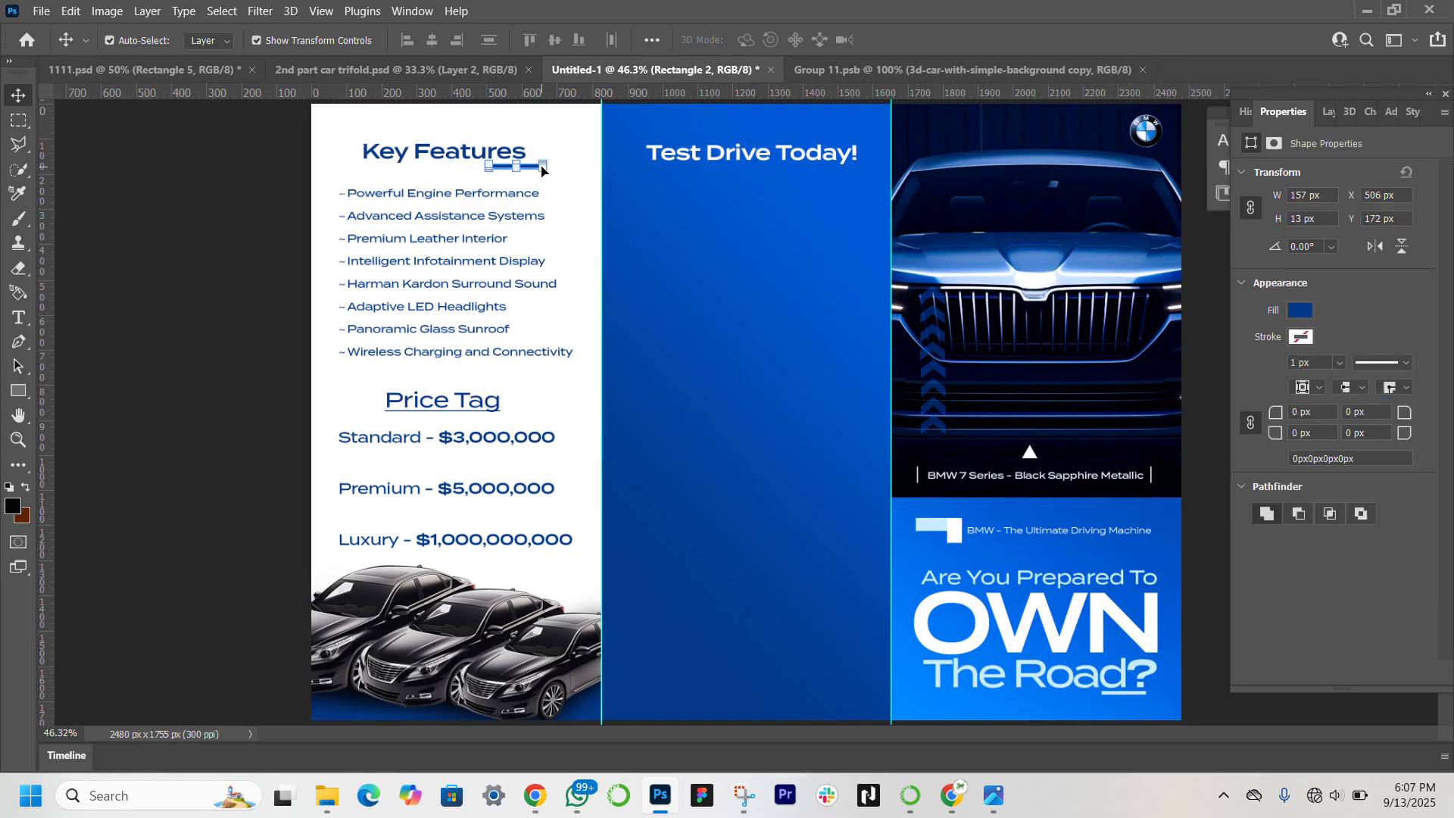
drag(542, 172, 542, 166)
Duplicate the underline bar to beneath the end of the Test Drive Today! heading and fill the copy with white
click(18, 440)
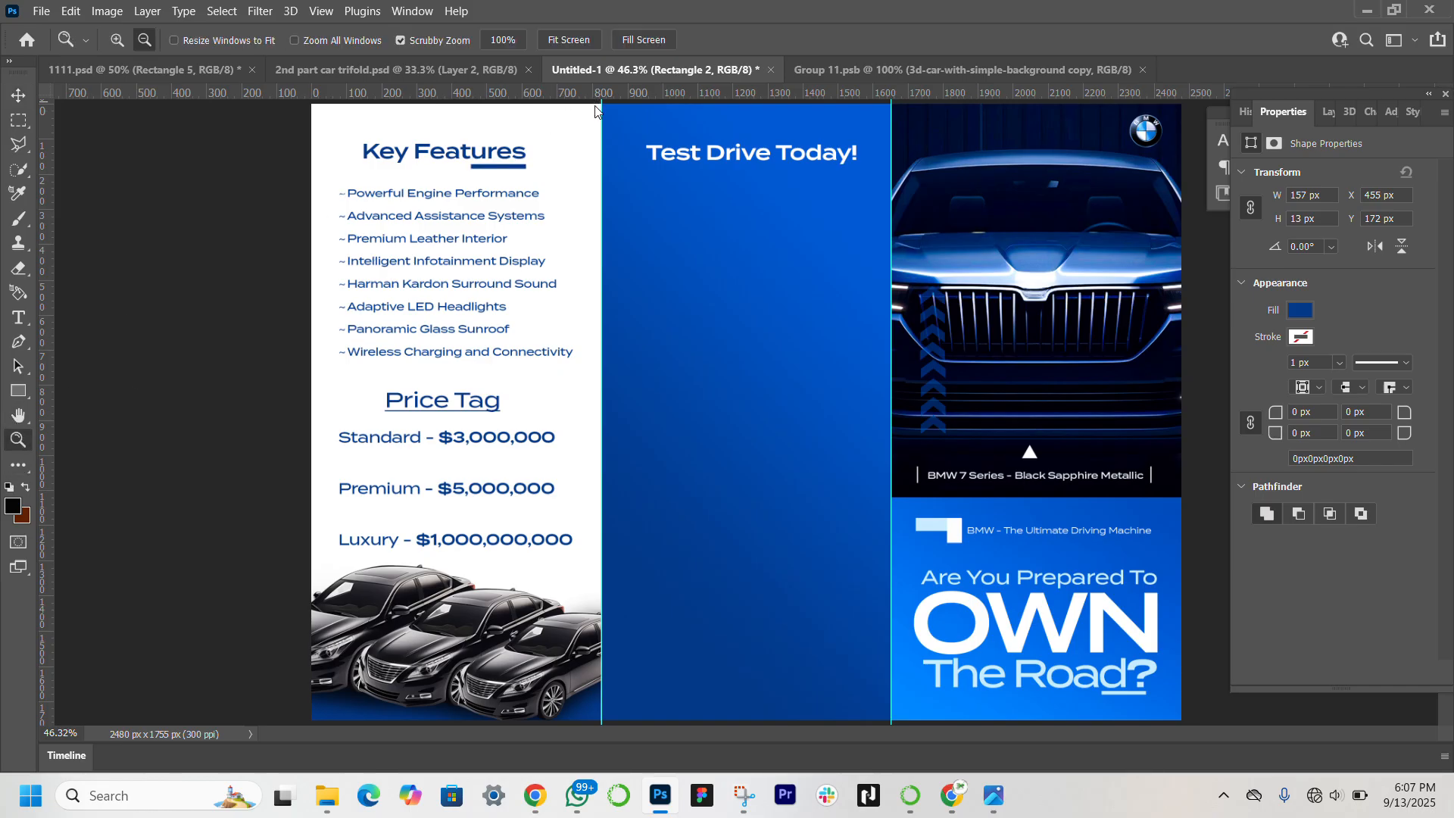
click(598, 132)
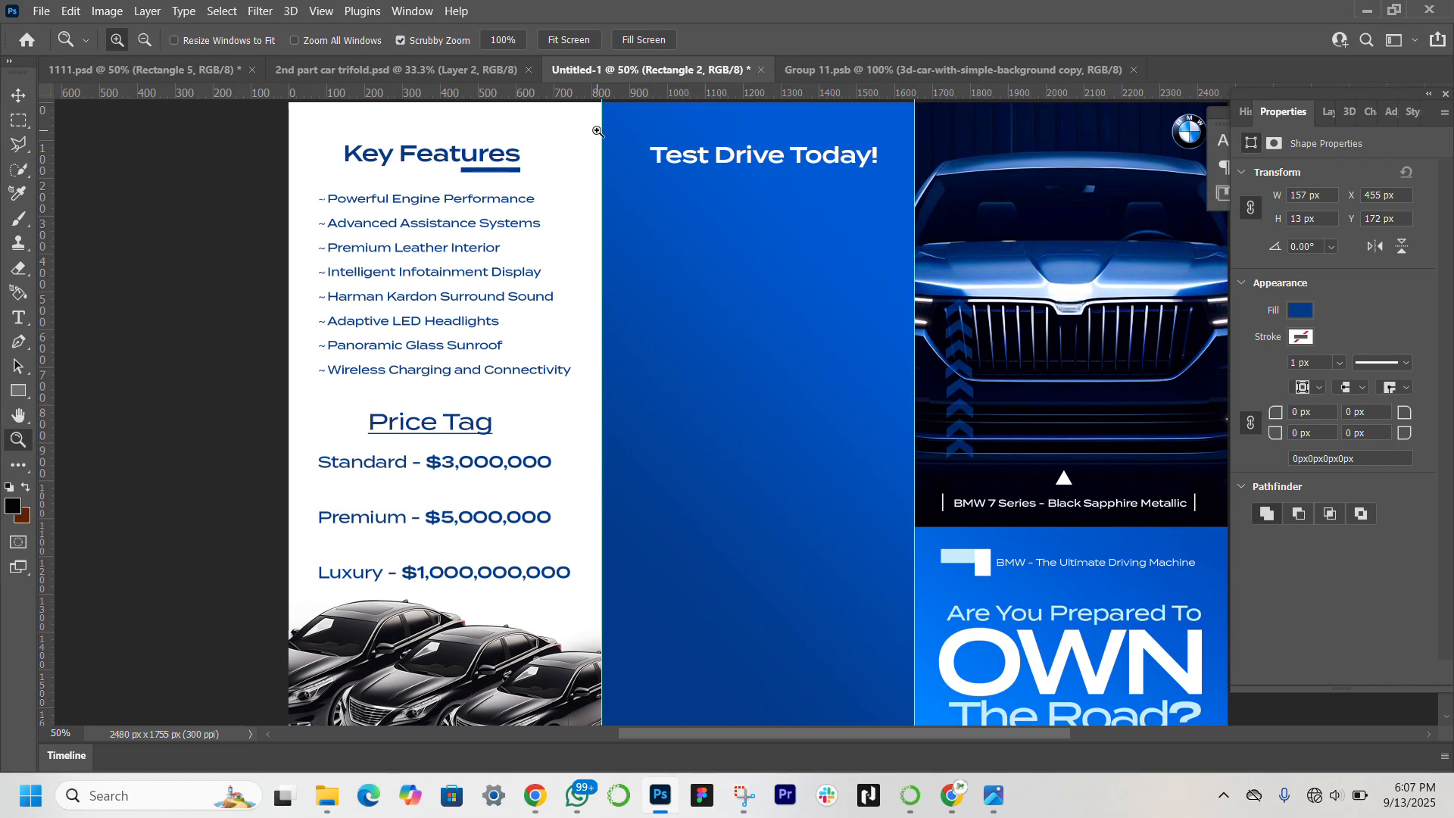
key(v)
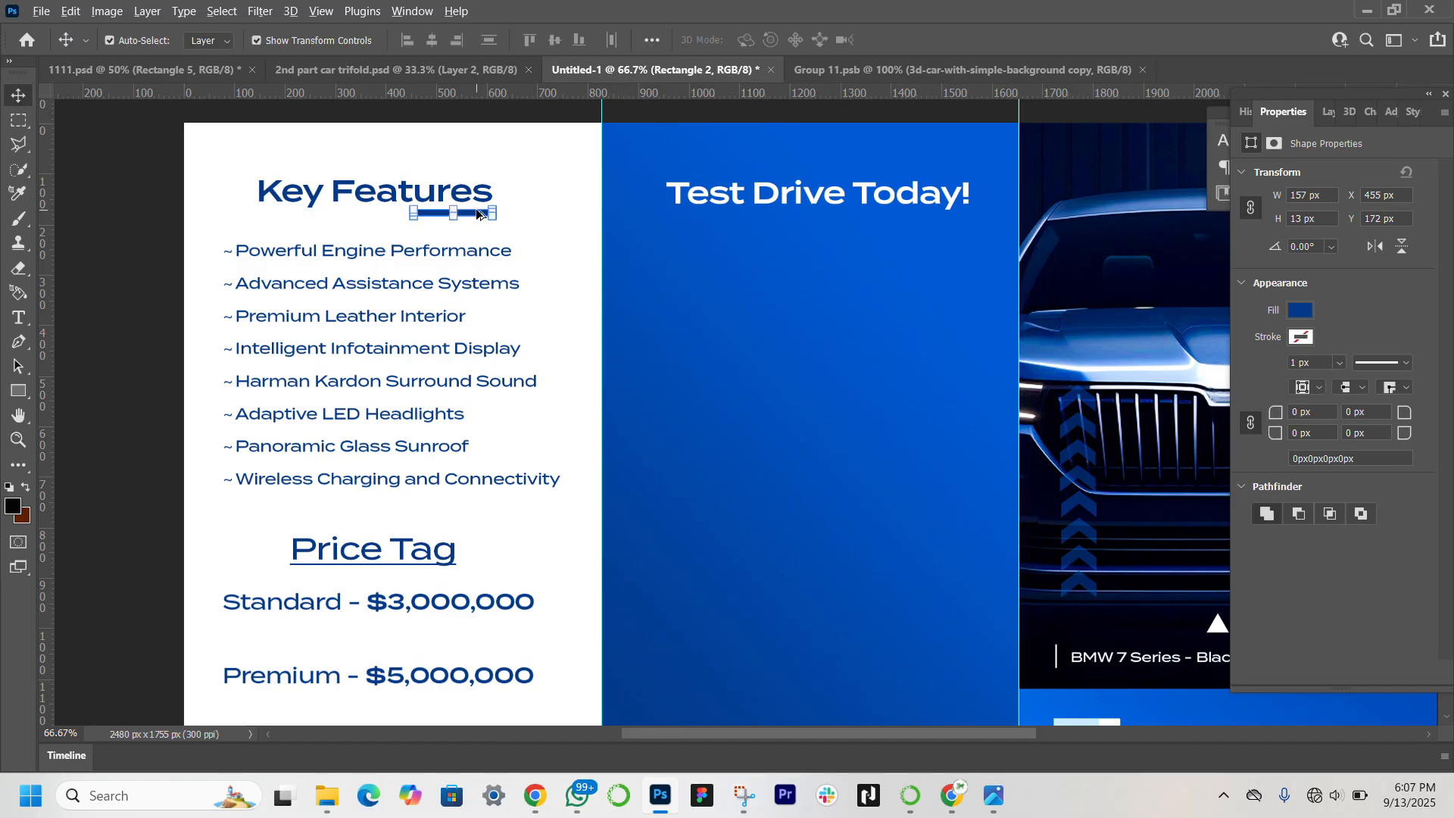
drag(491, 209, 952, 230)
click(1297, 310)
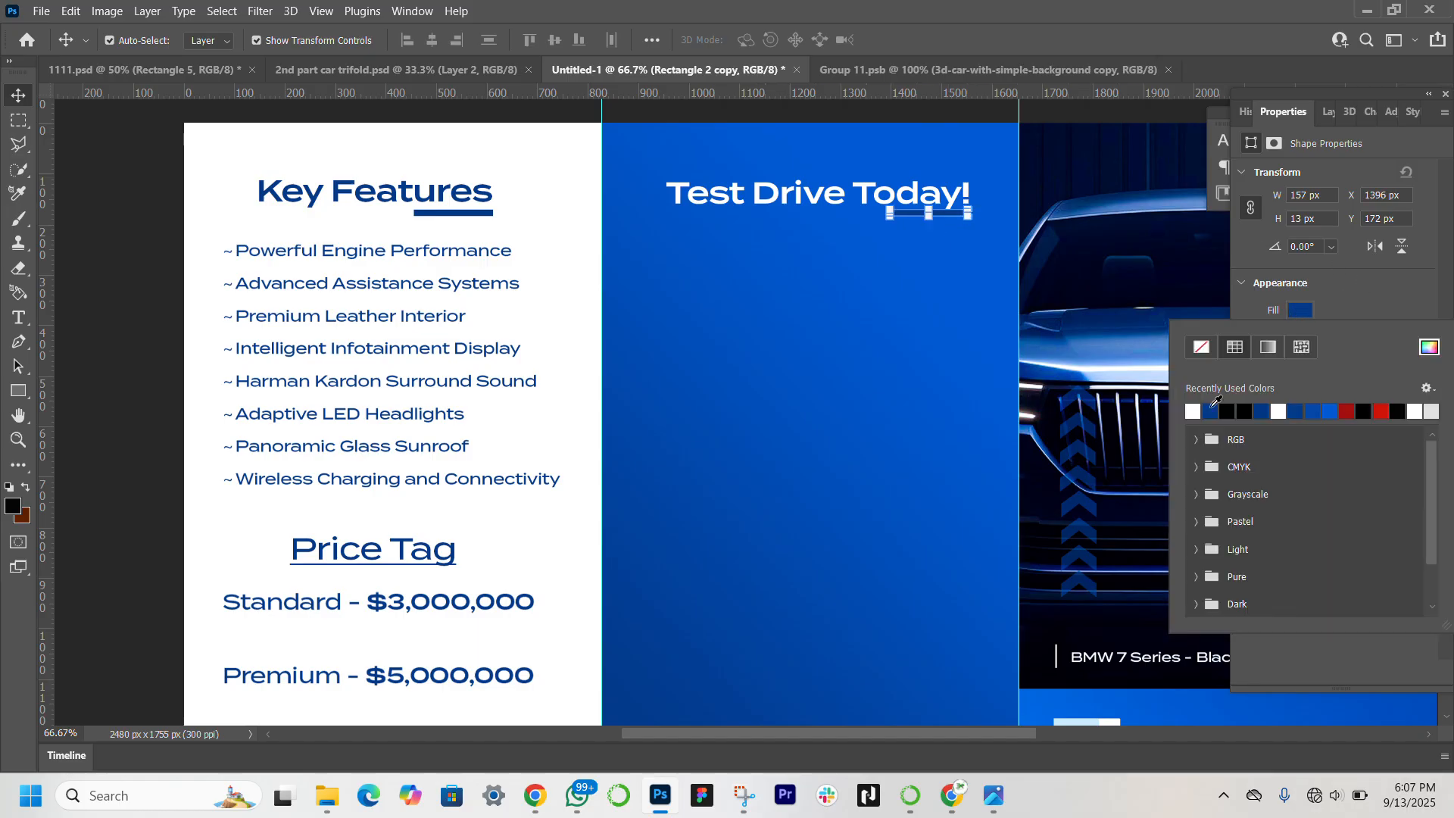
click(1194, 409)
click(1374, 315)
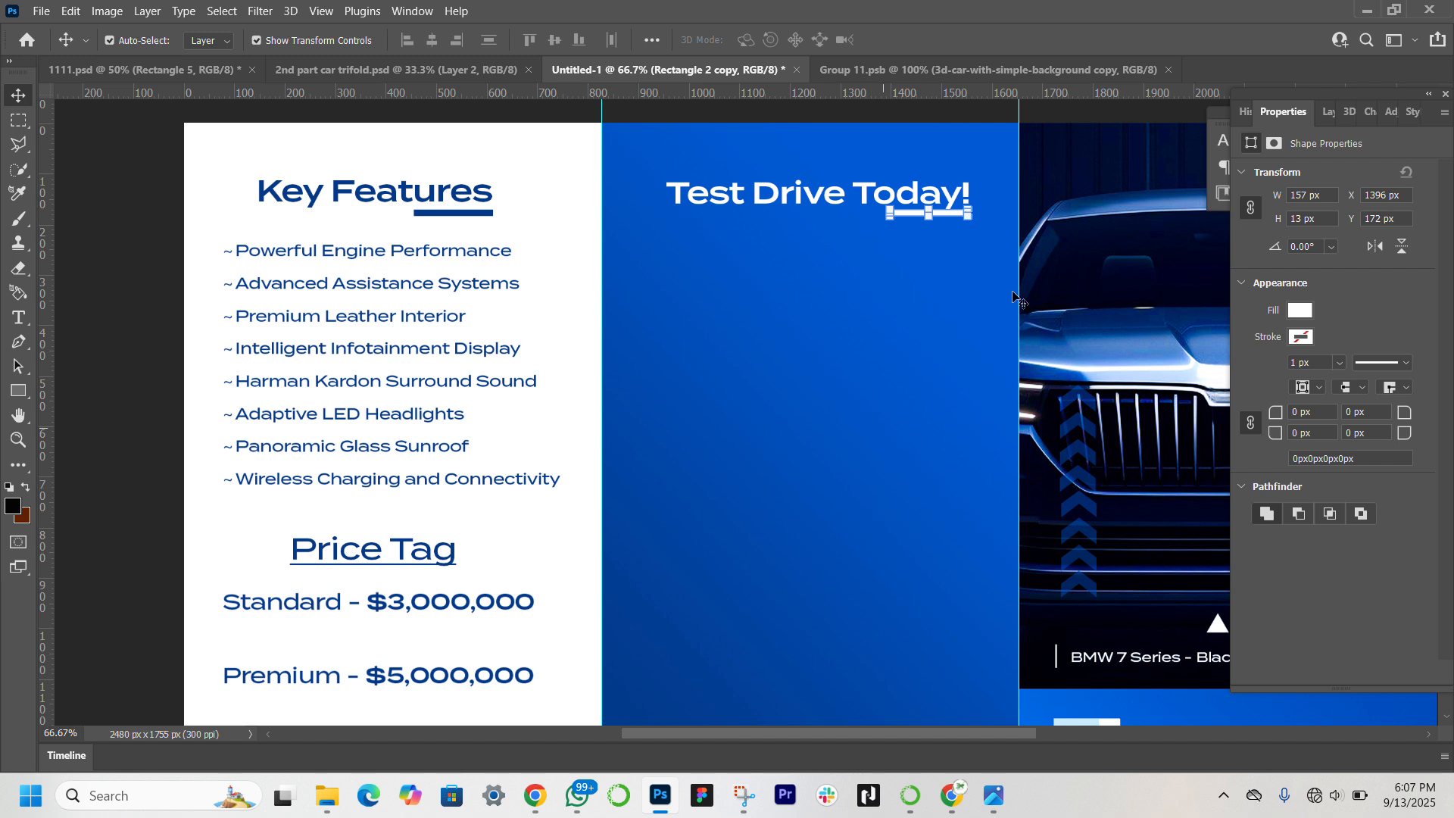
Draw a paragraph text box about 600 by 447 px below the Test Drive Today! heading, matching its width
click(19, 327)
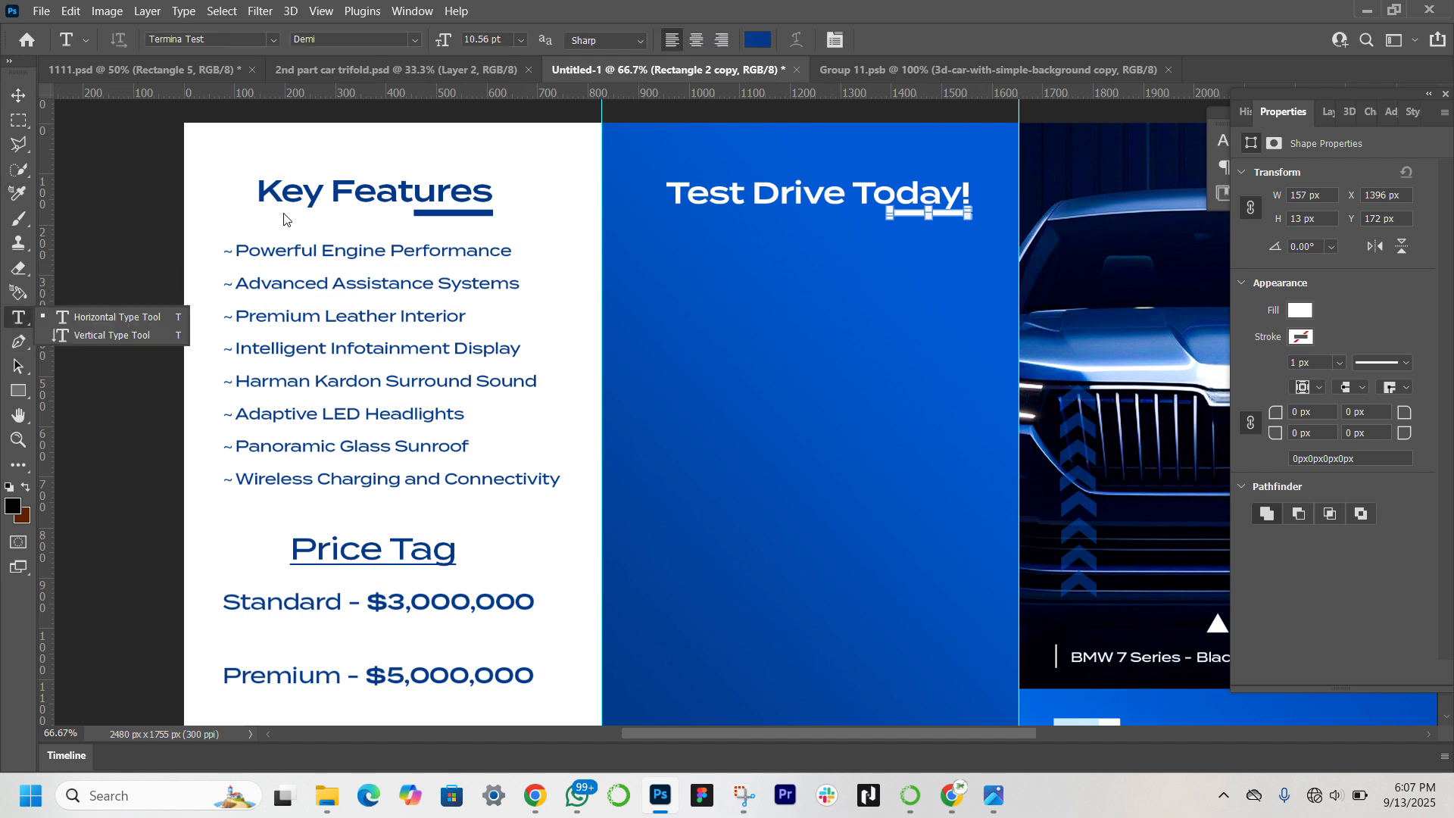
click(659, 242)
drag(661, 241, 968, 470)
key(Escape)
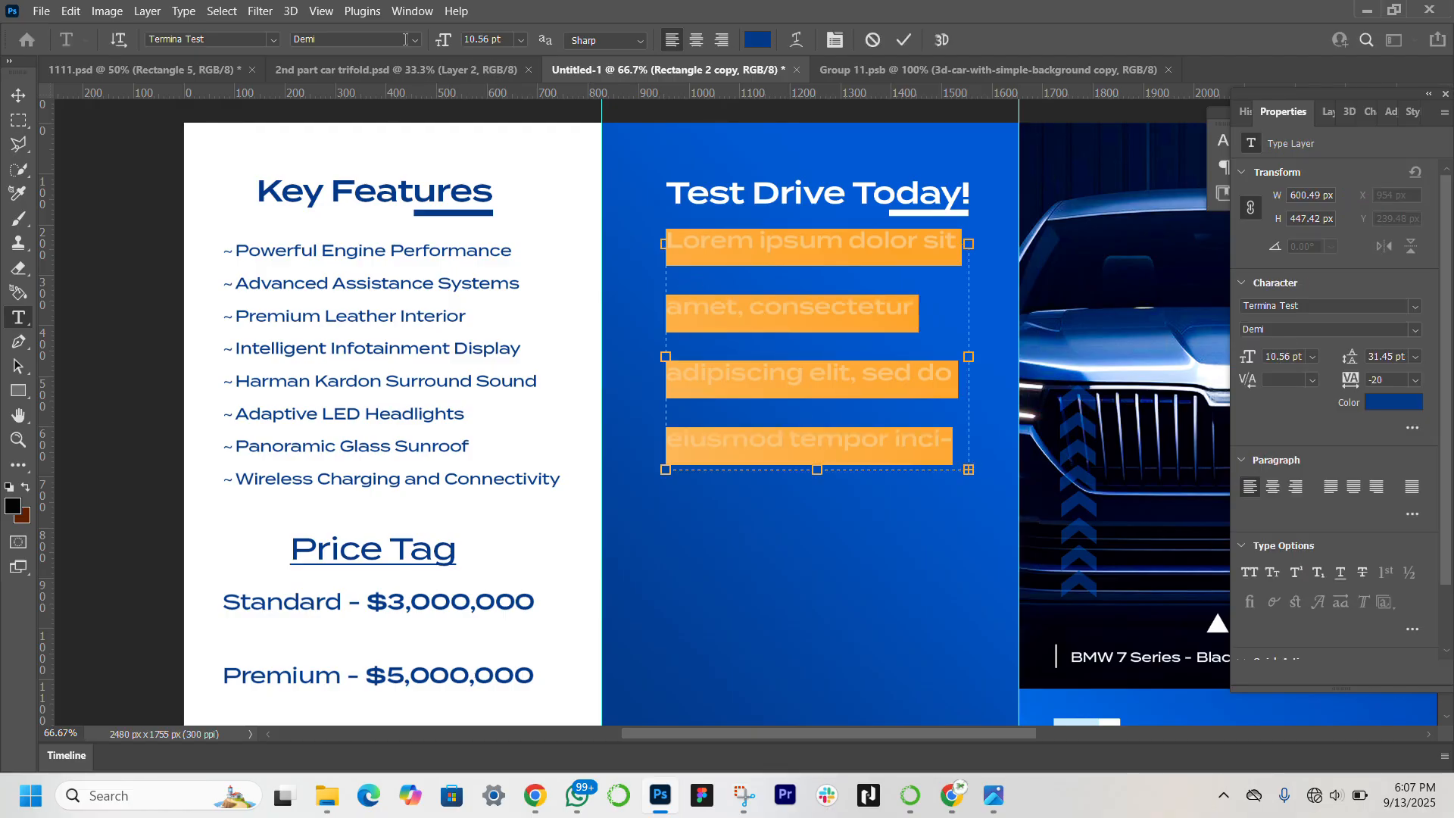
Format the placeholder paragraph as Termina Test Medium at 6 pt with 10 pt leading
click(414, 40)
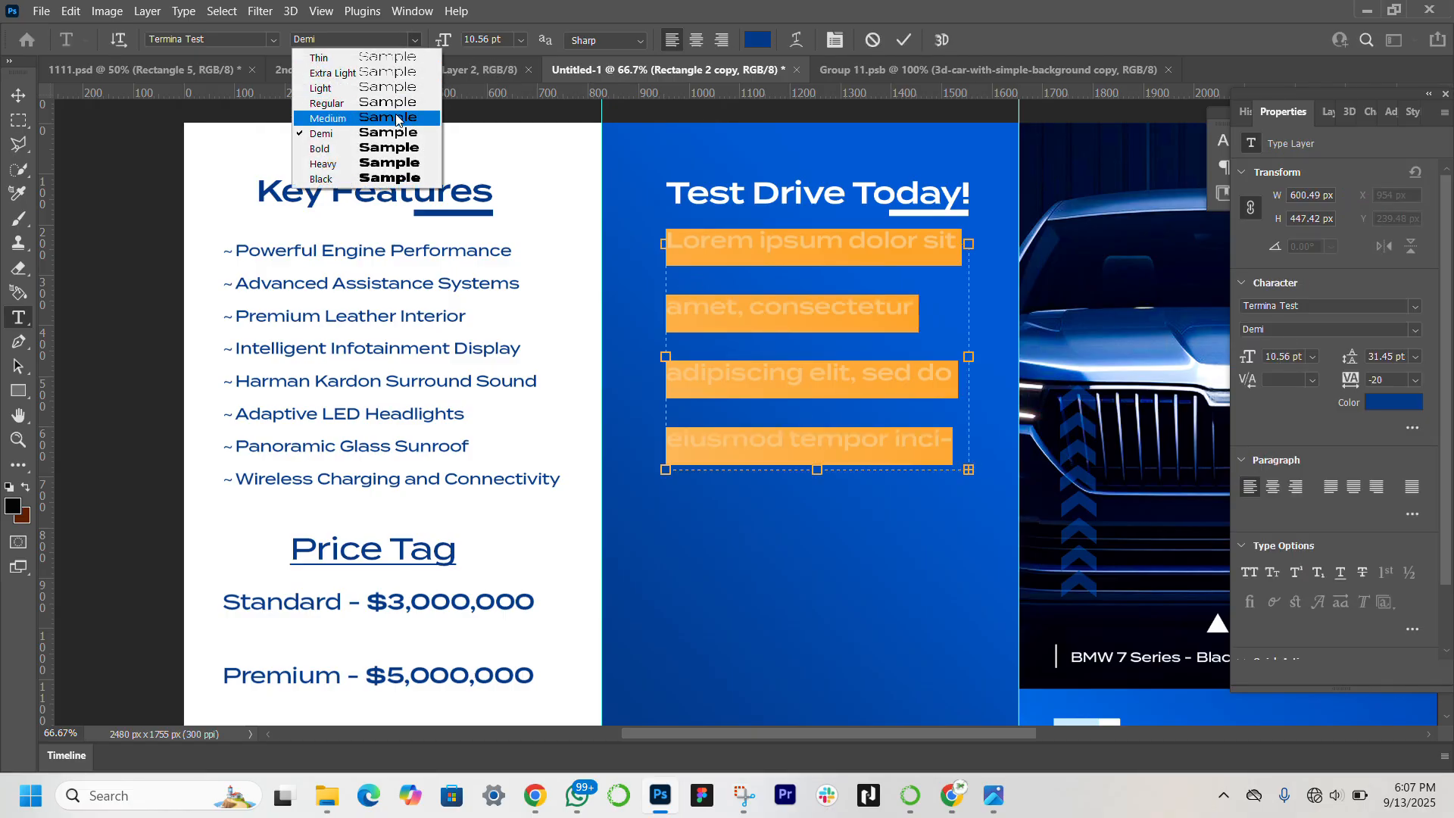
click(396, 118)
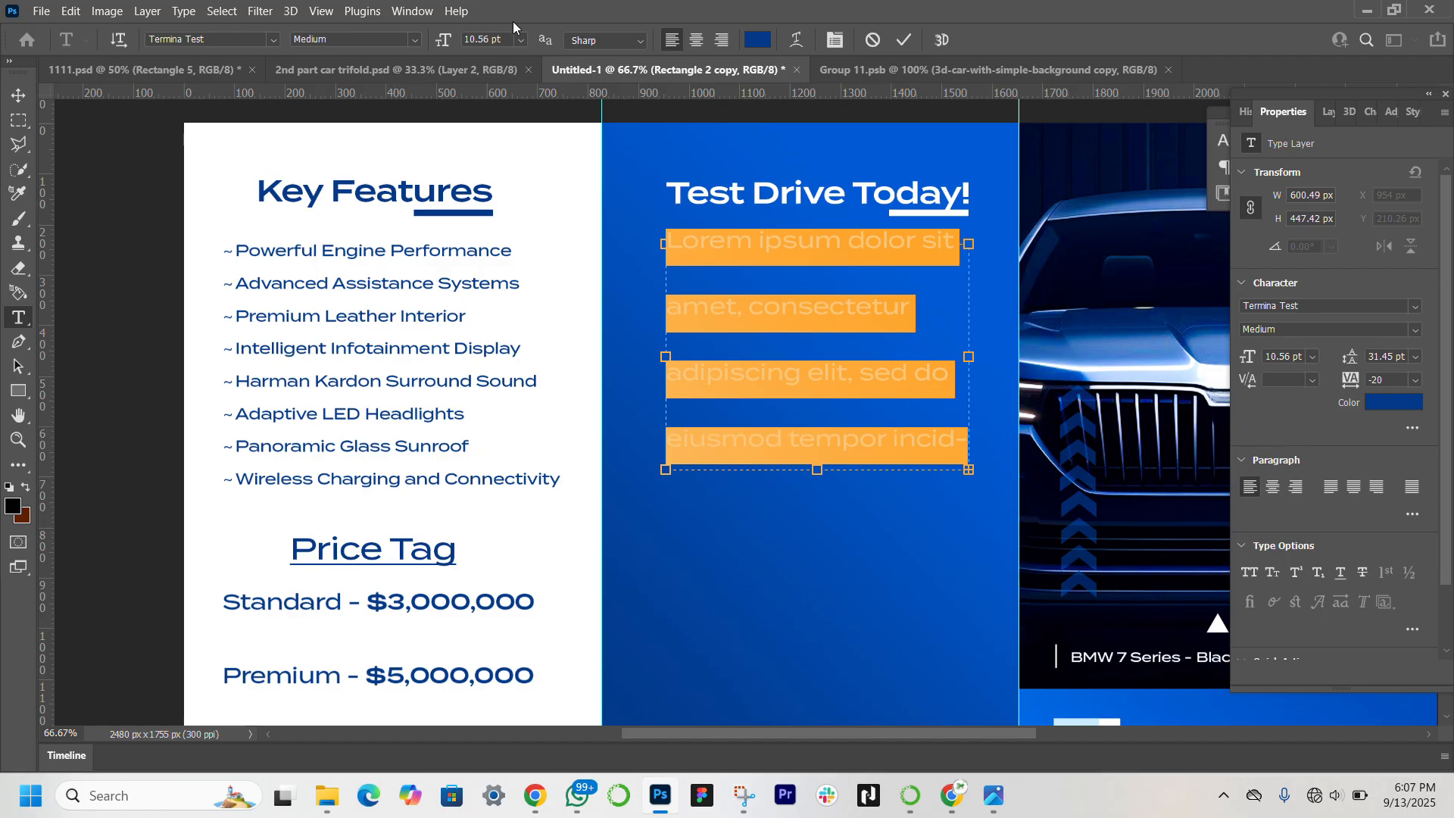
drag(444, 47, 440, 45)
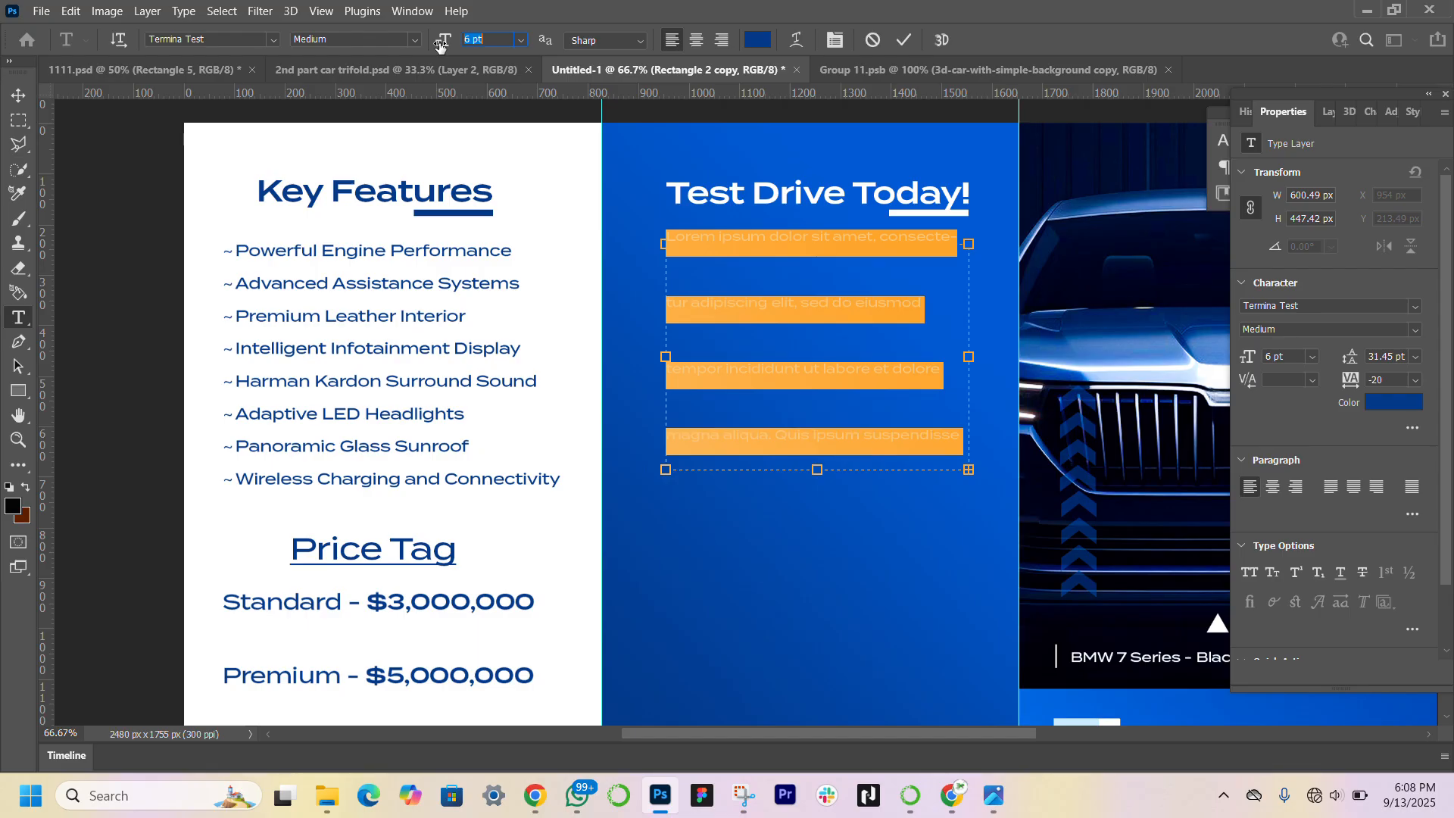
click(184, 12)
click(184, 12)
drag(1356, 358, 1337, 359)
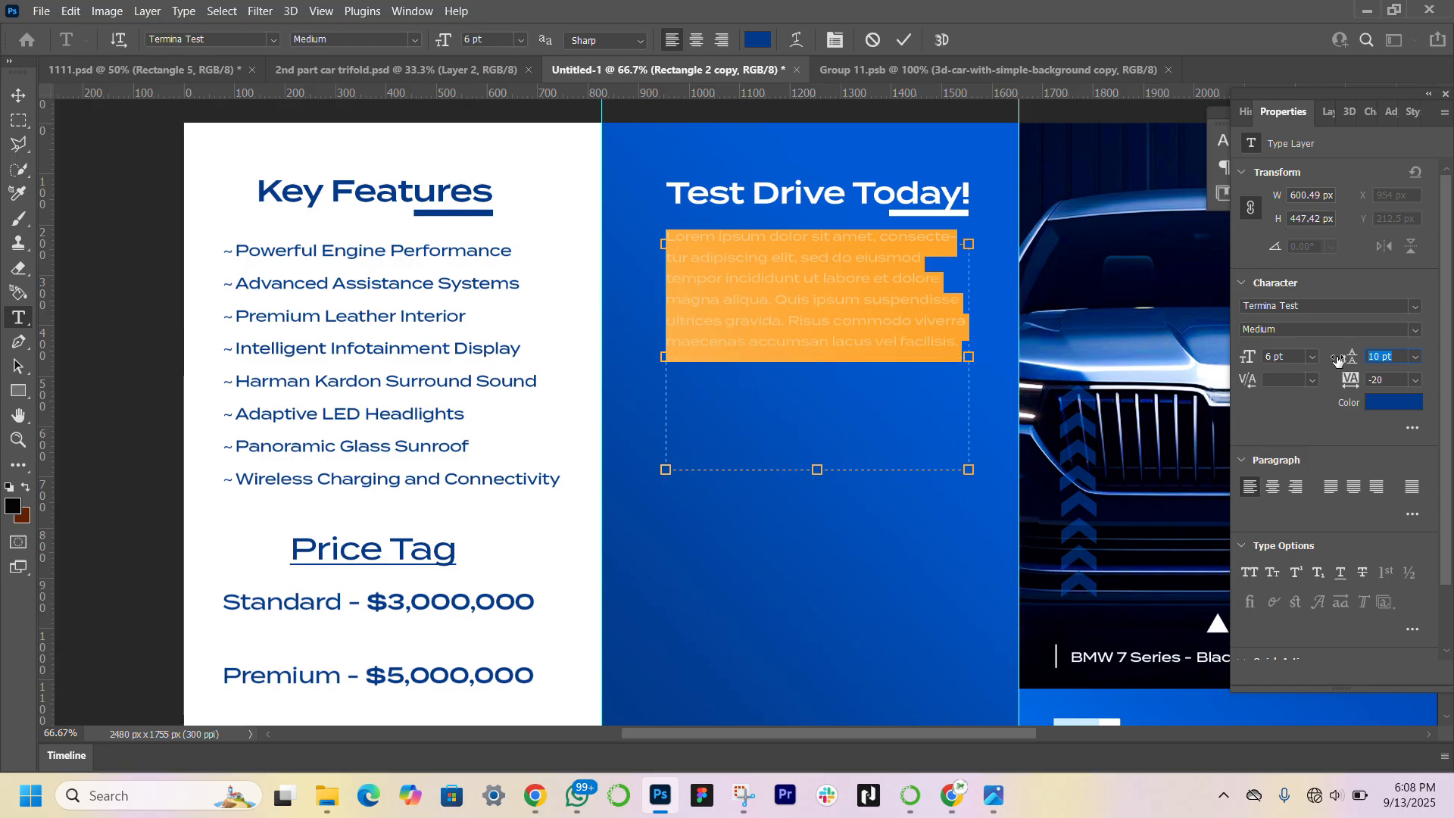
Fill the paragraph box under the Test Drive Today! heading with Lorem Ipsum placeholder text and commit it
click(183, 11)
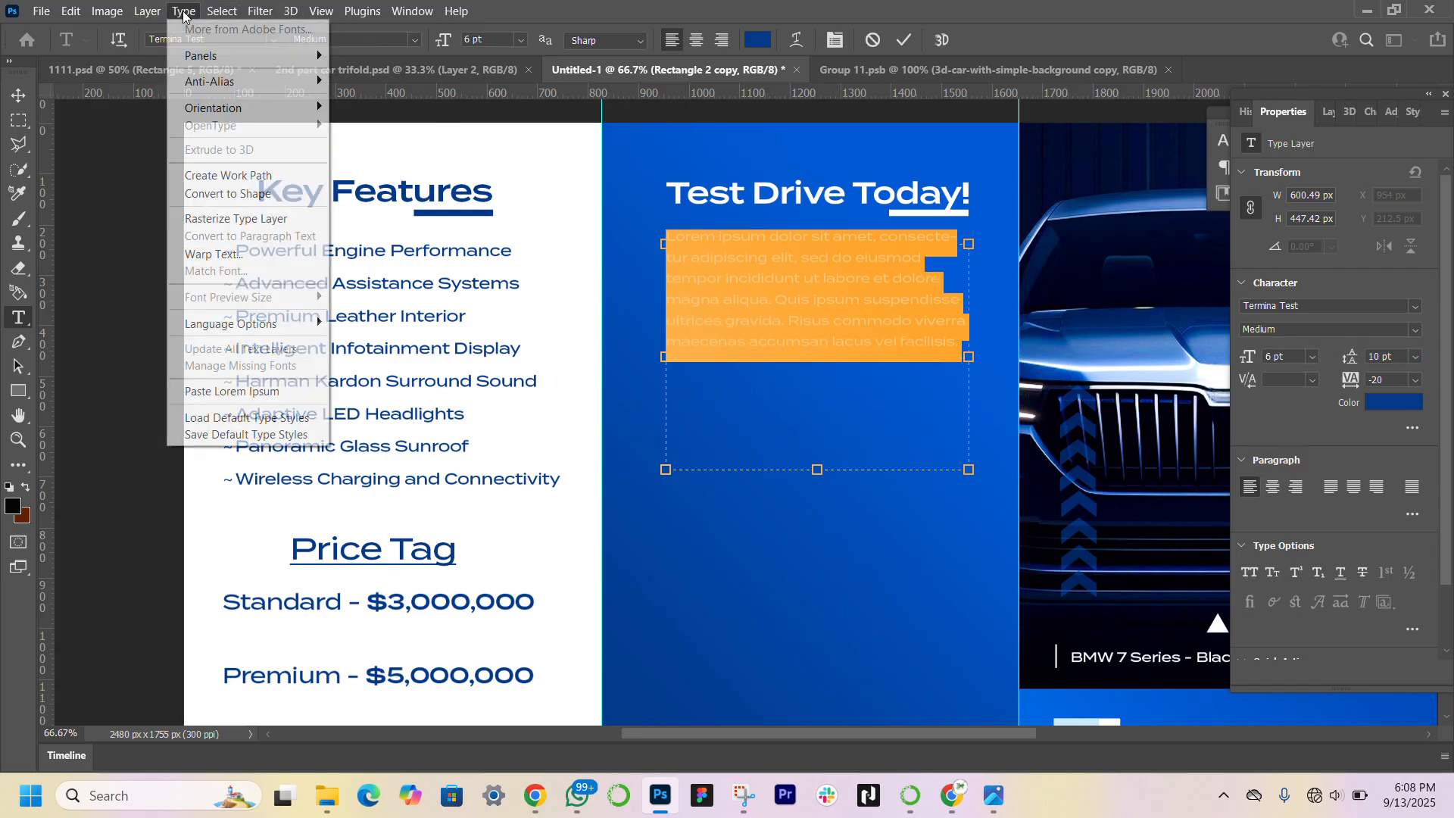
click(287, 390)
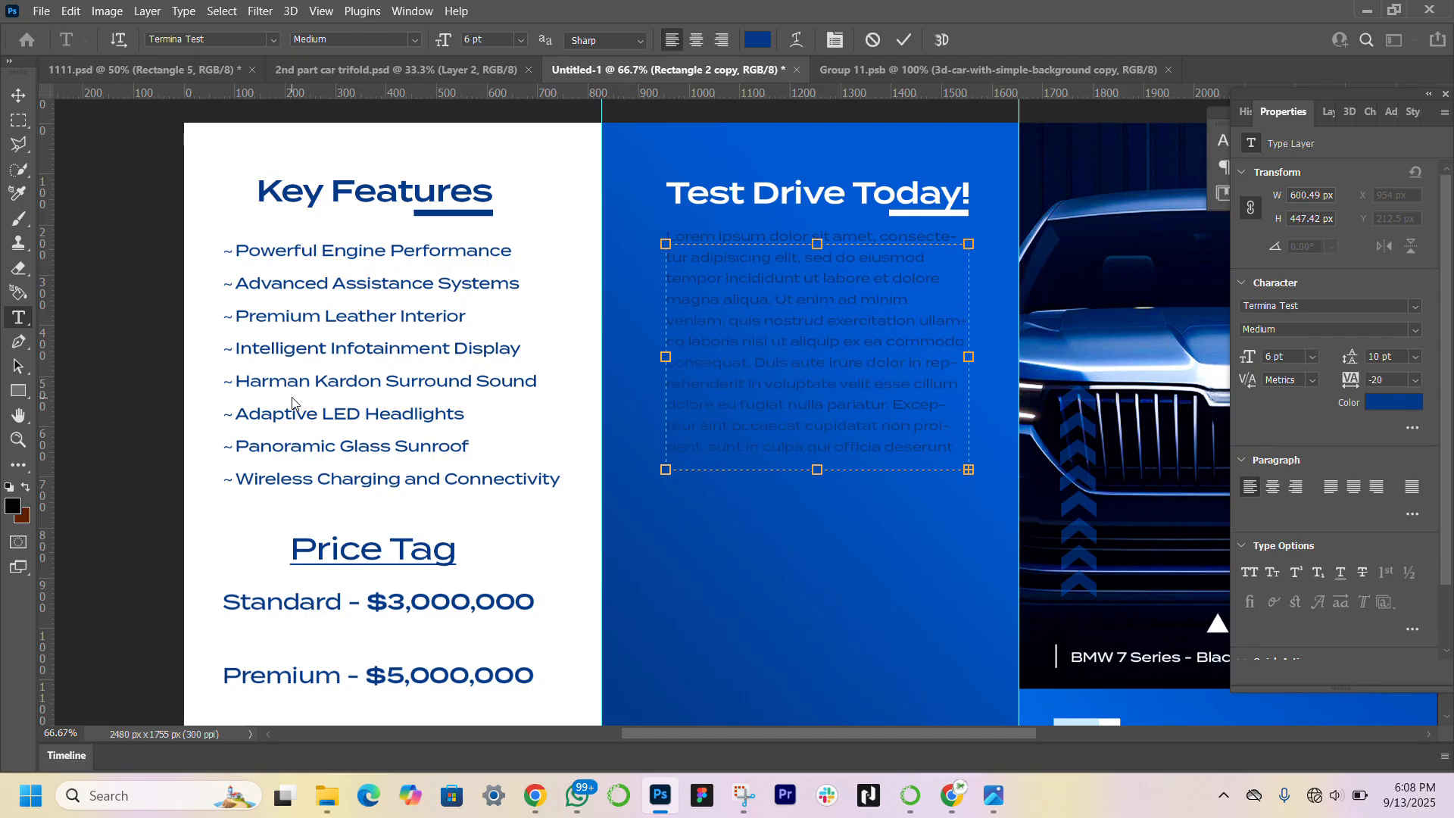
click(16, 96)
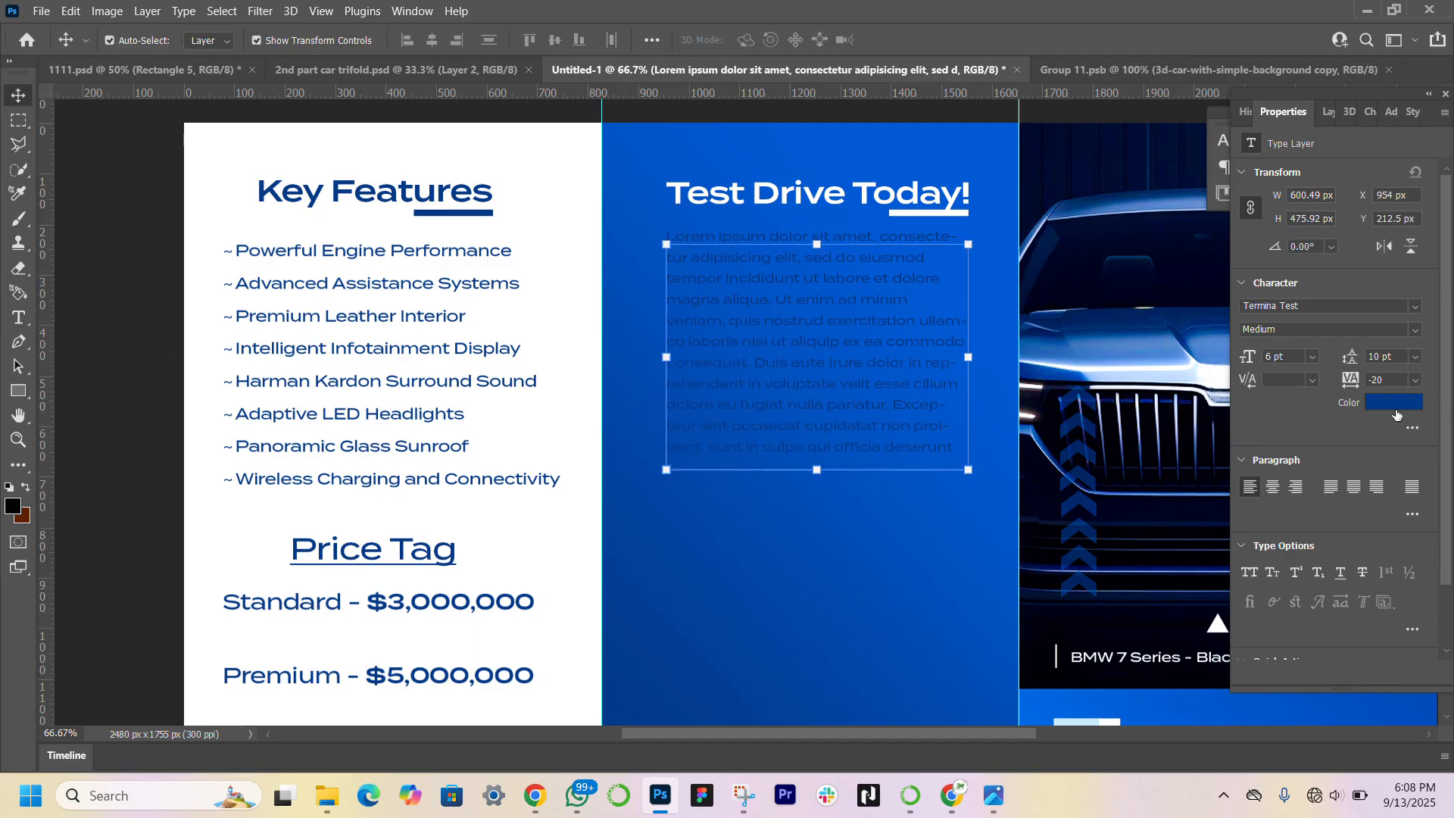
Color the Lorem Ipsum paragraph white (ffffff) and justify all of its lines
click(1404, 400)
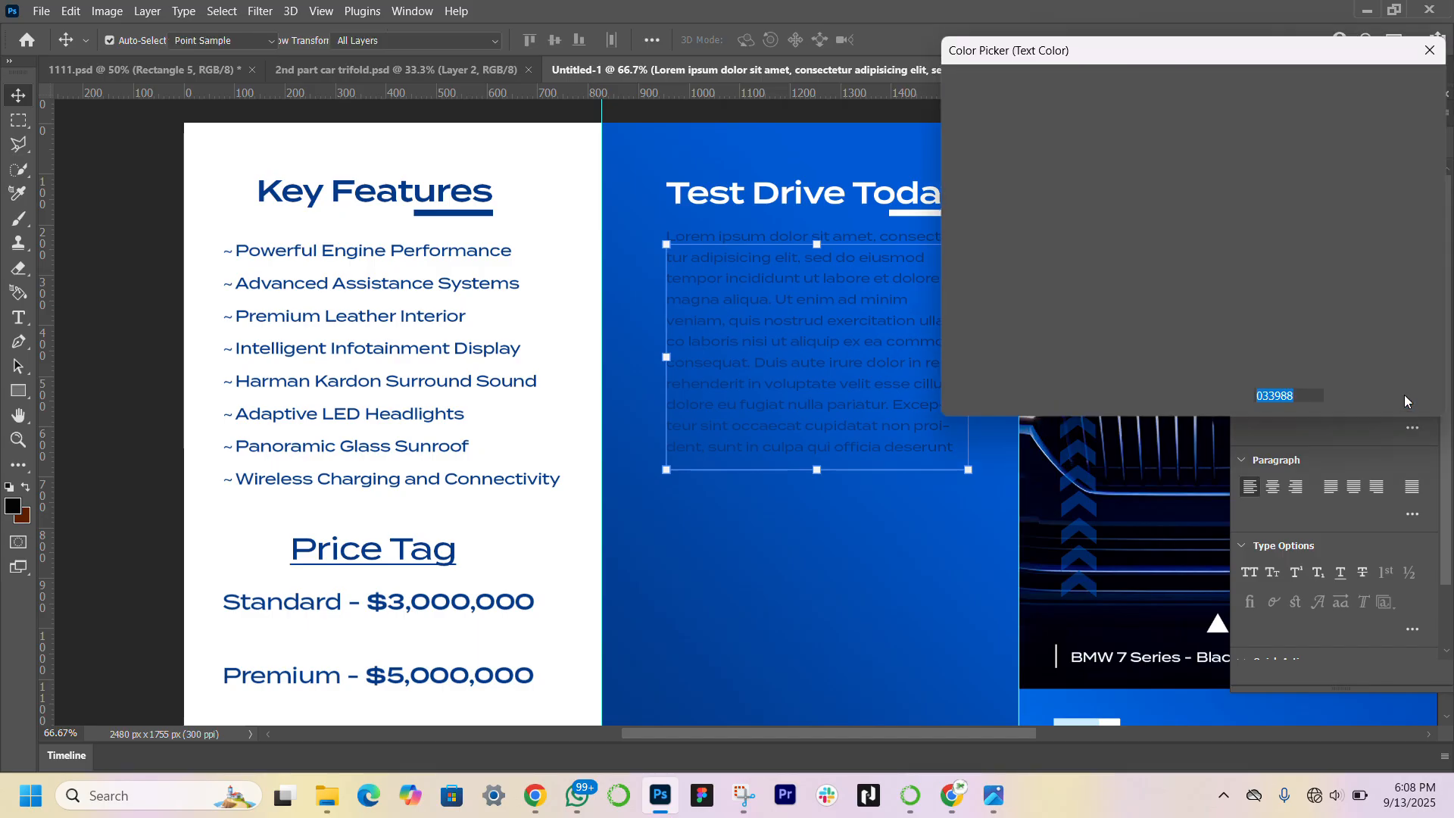
text(ffffff)
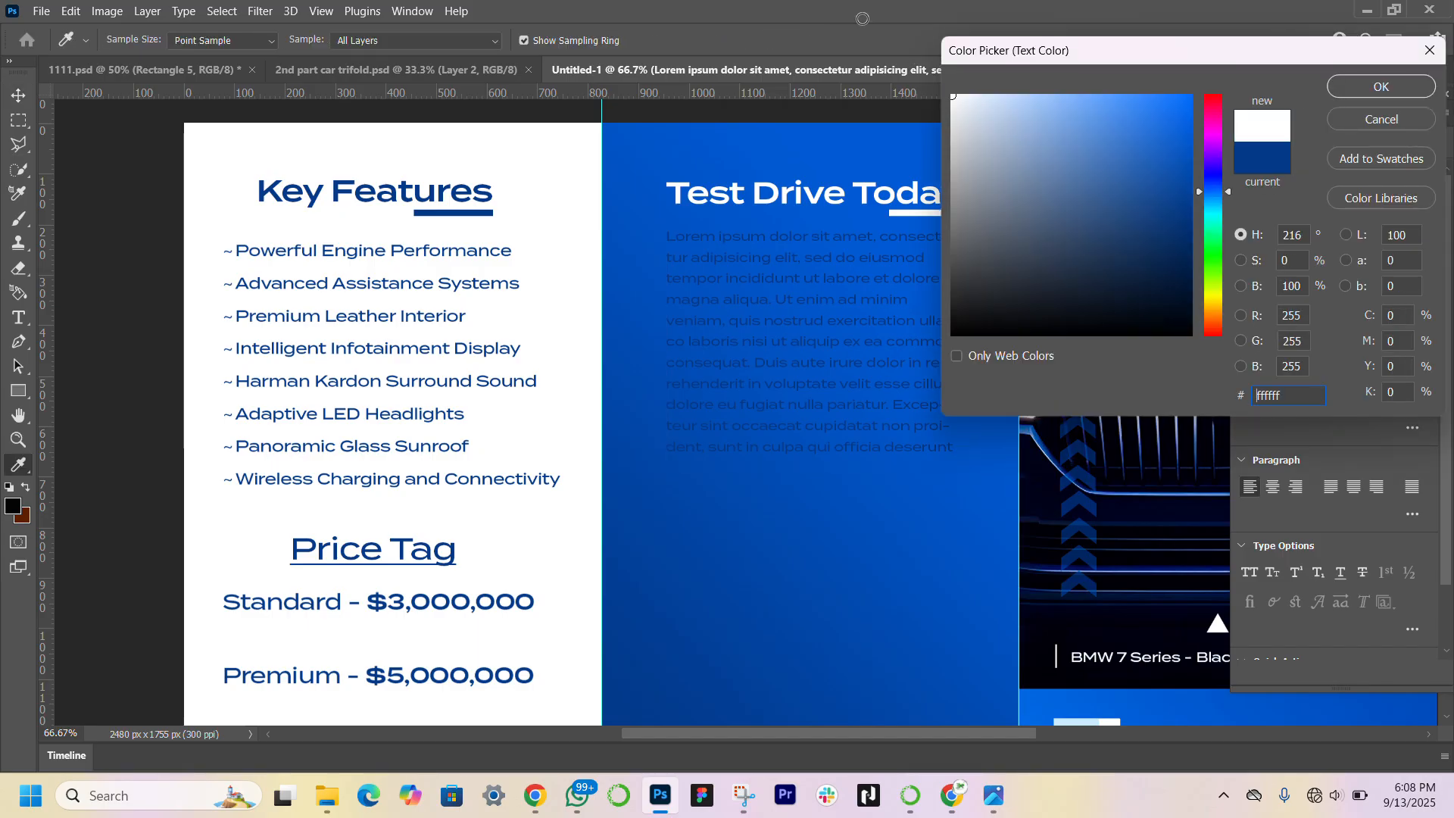
key(Return)
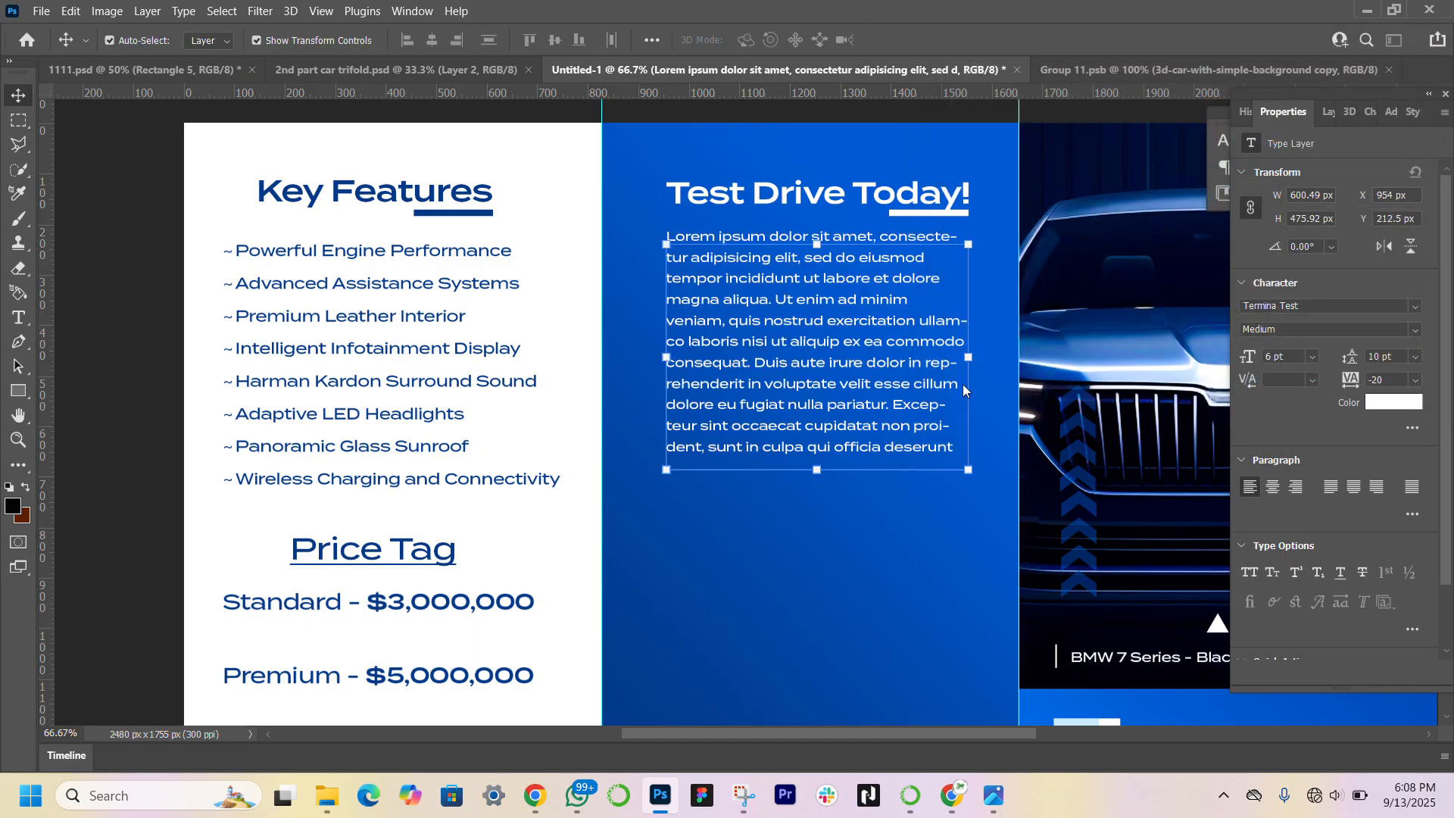
click(1411, 486)
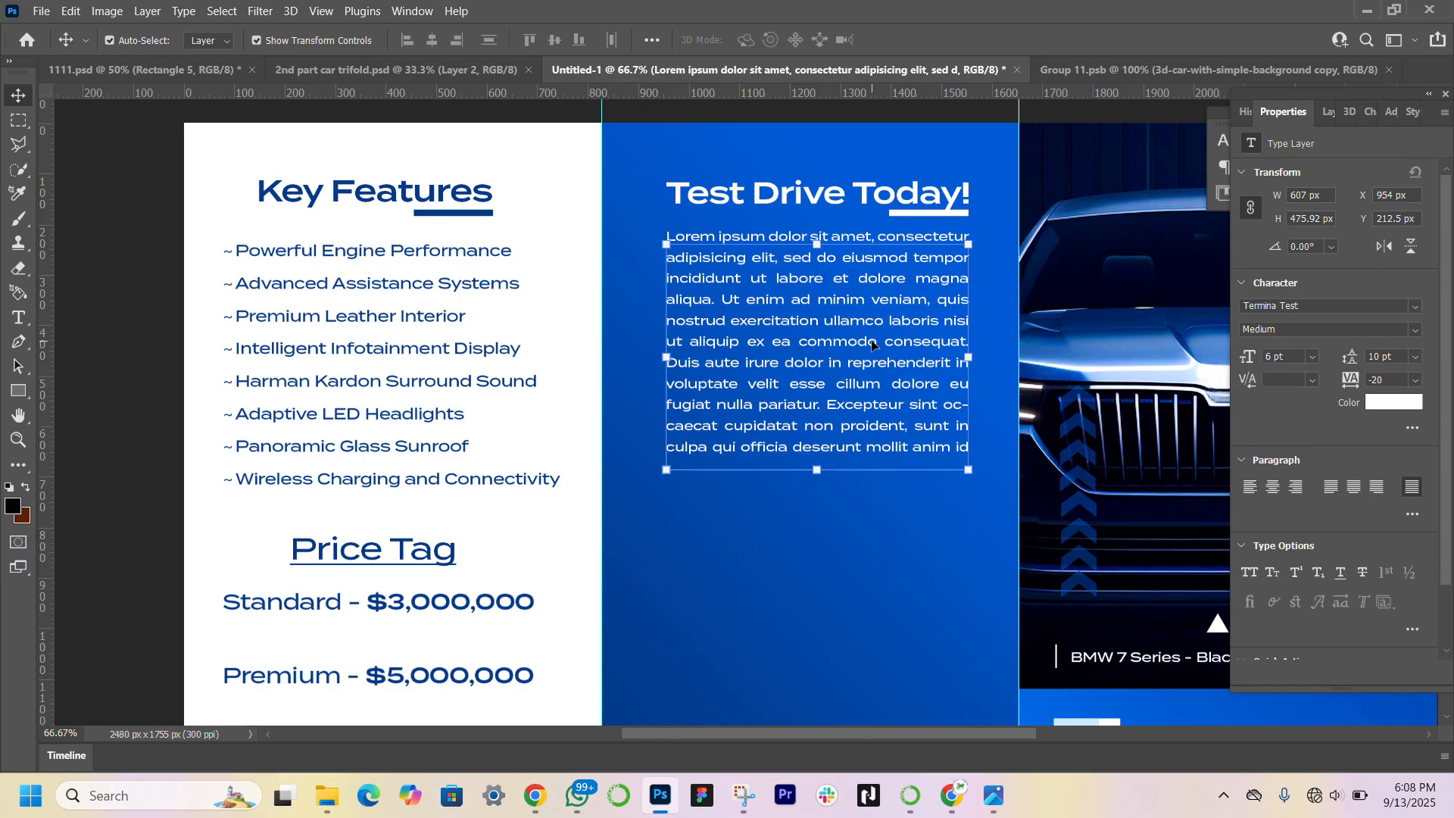
Set the Lorem Ipsum paragraph to 7 pt with 14 pt leading and reposition it slightly lower beneath the heading
mouse_move(872, 346)
mouse_down()
mouse_move(850, 360)
mouse_move(864, 346)
mouse_up()
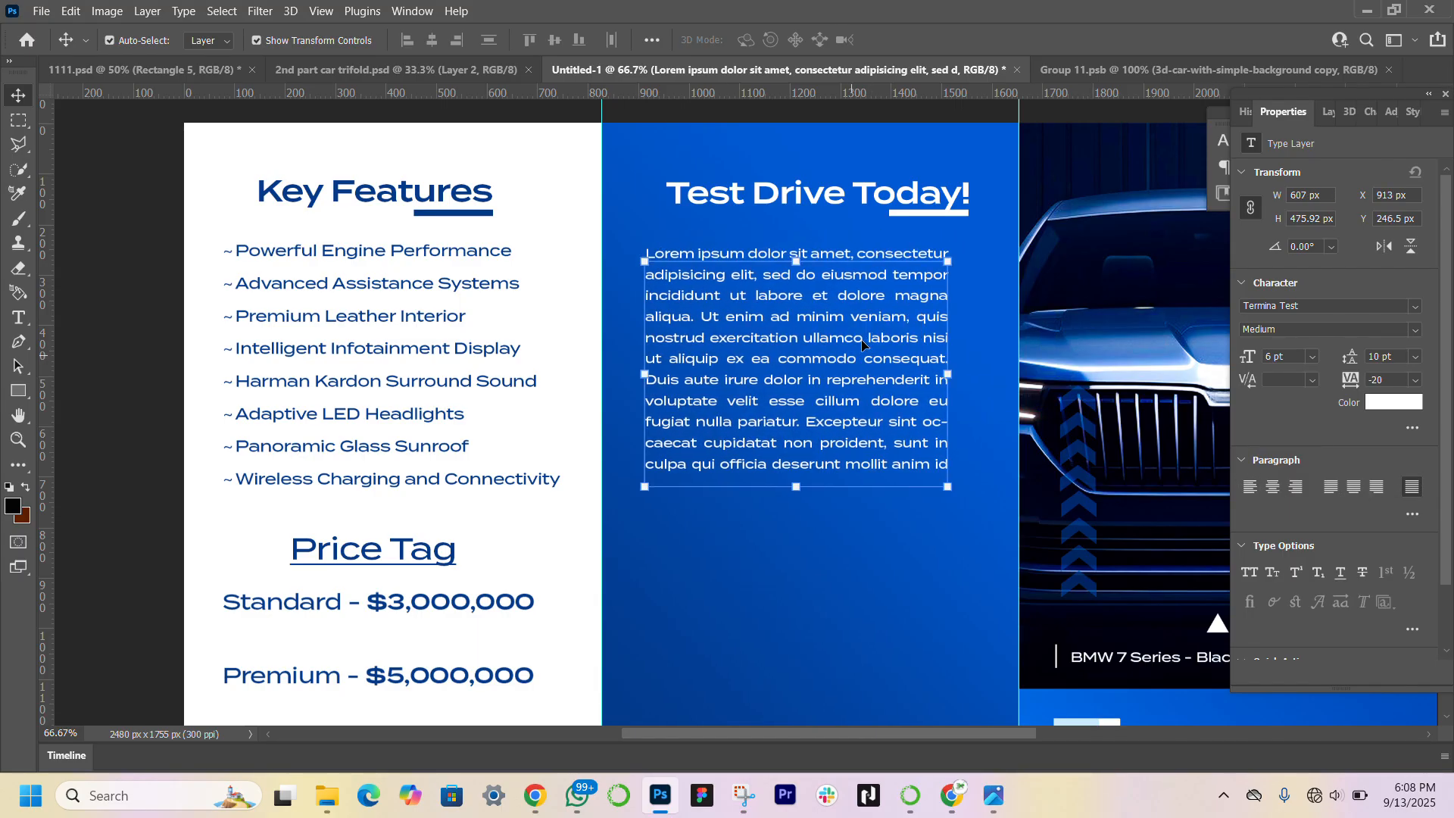
click(445, 322)
click(712, 364)
click(1271, 355)
key(Return)
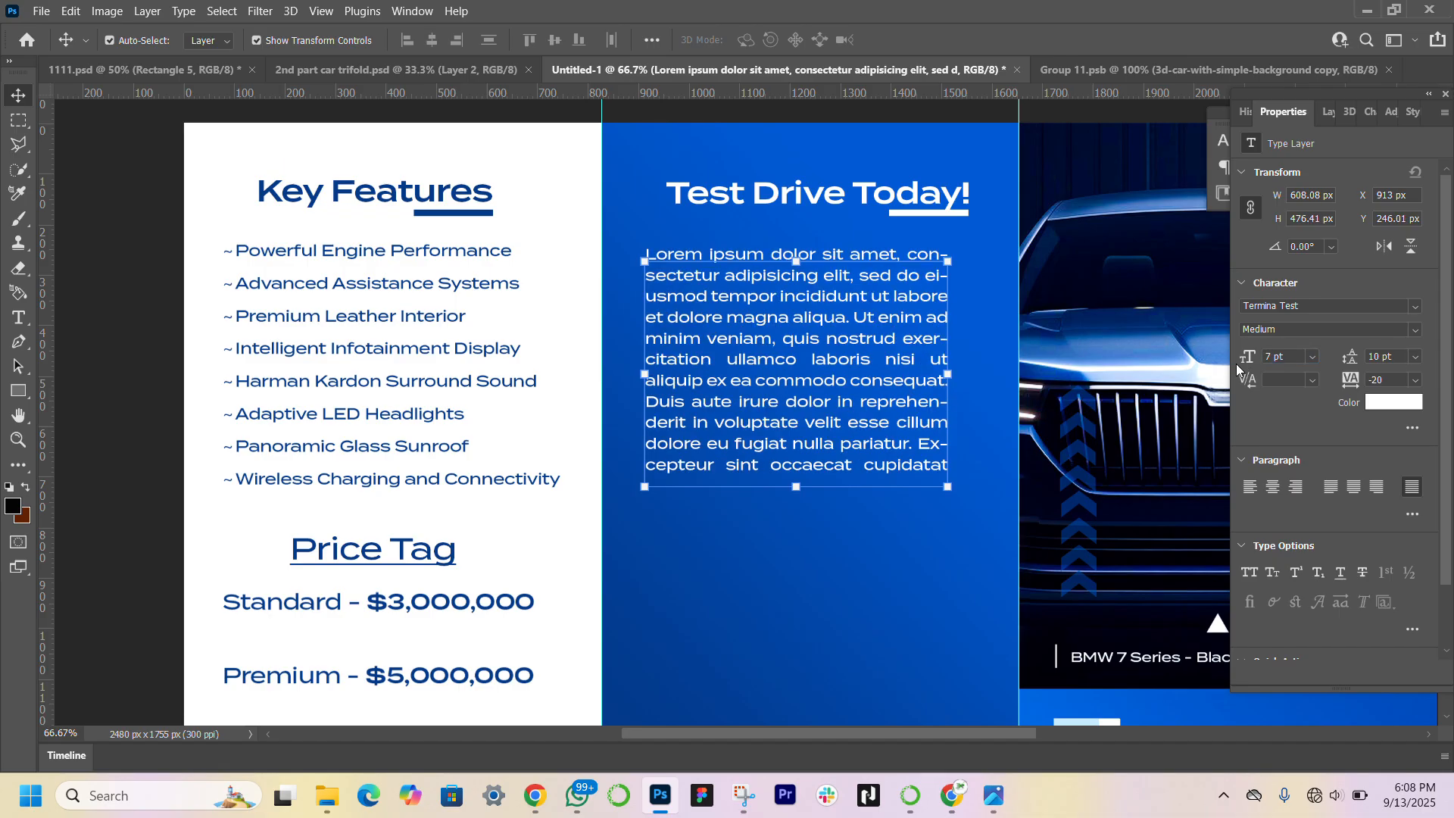
drag(794, 349, 805, 340)
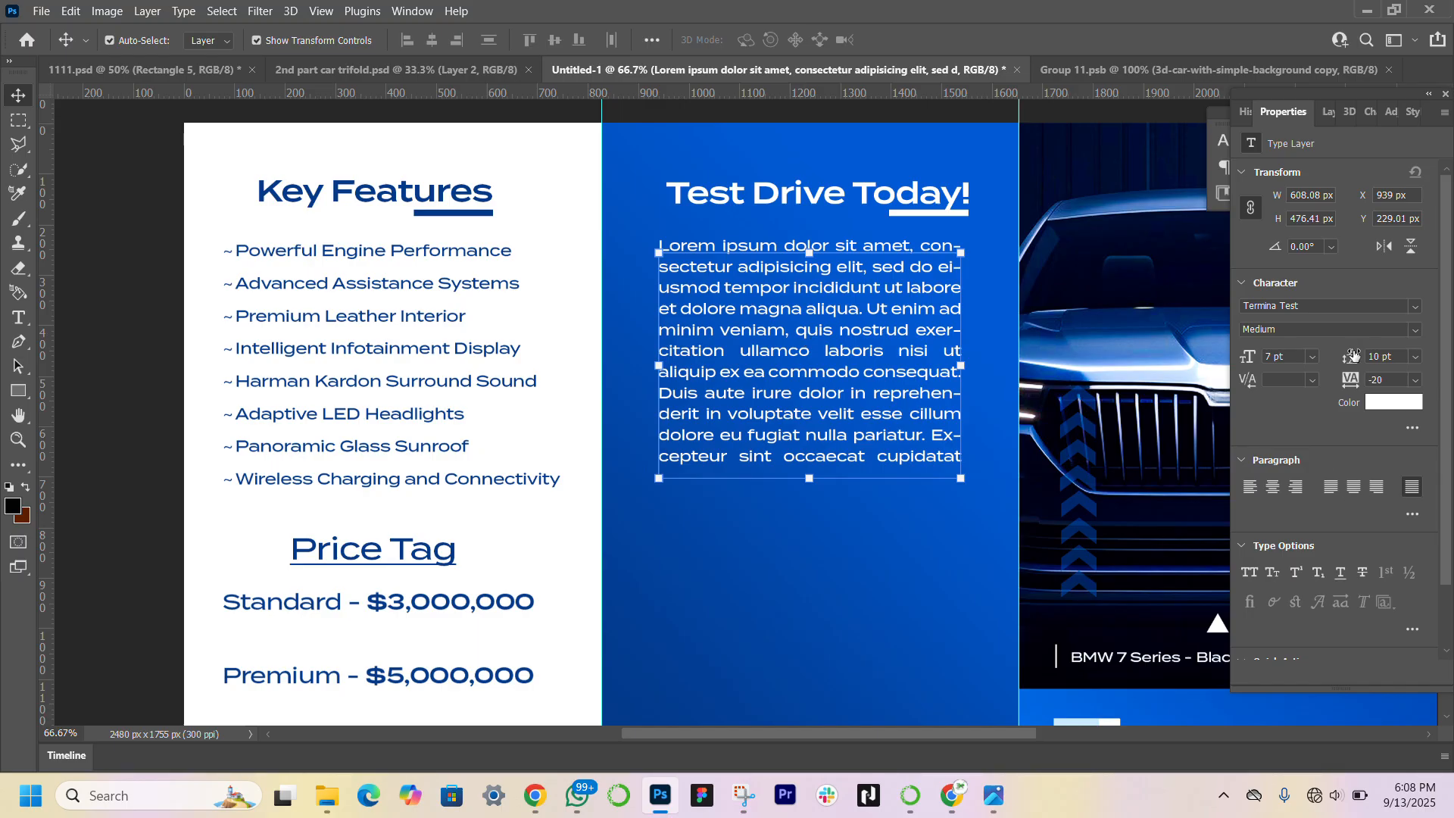
drag(1352, 354, 1355, 350)
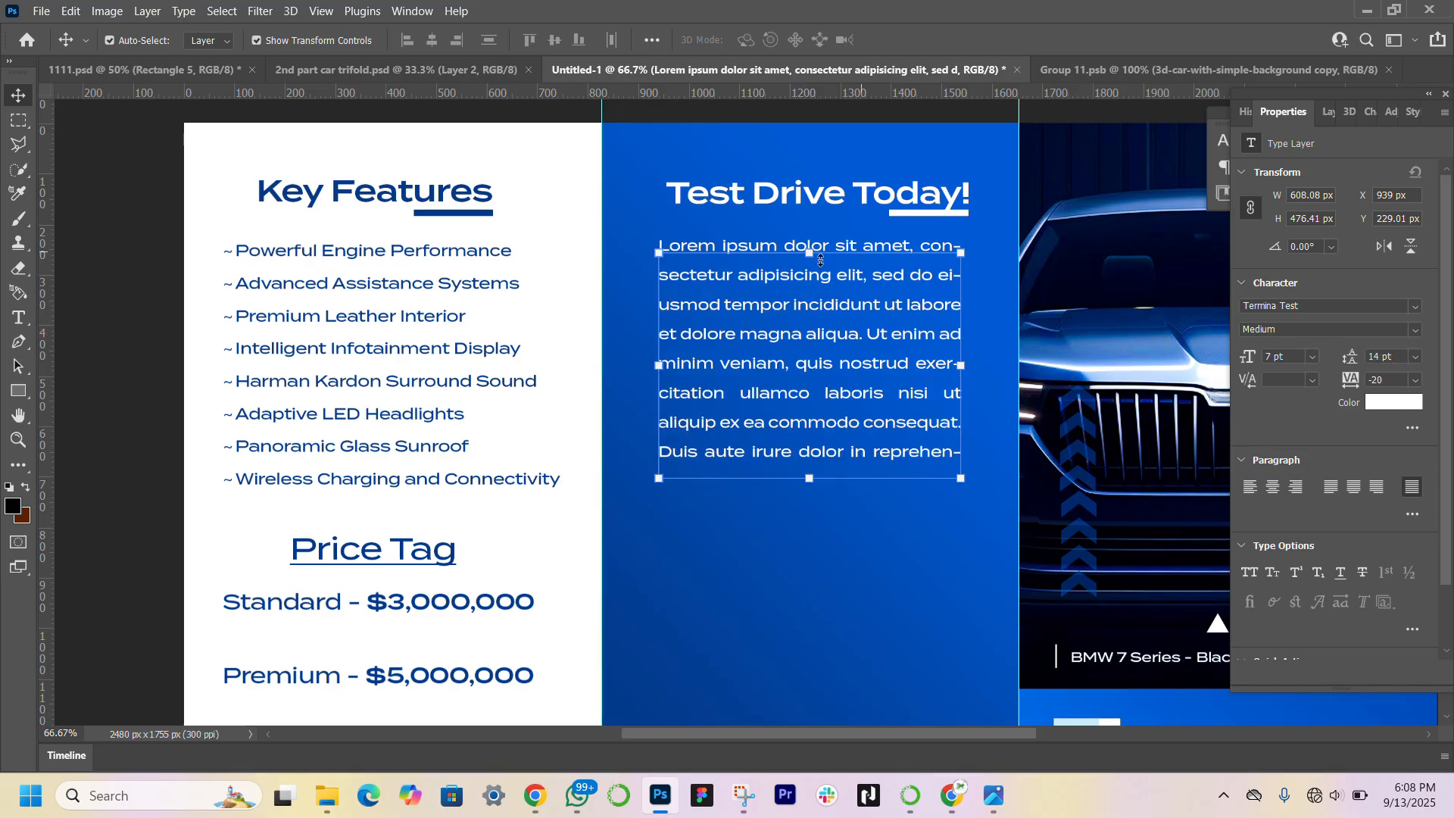
Scale the Lorem Ipsum paragraph up to about 628 by 492 px, keeping it beneath the Test Drive Today! heading
key(ctrl+t)
drag(662, 252, 653, 240)
key(Return)
drag(814, 333, 826, 341)
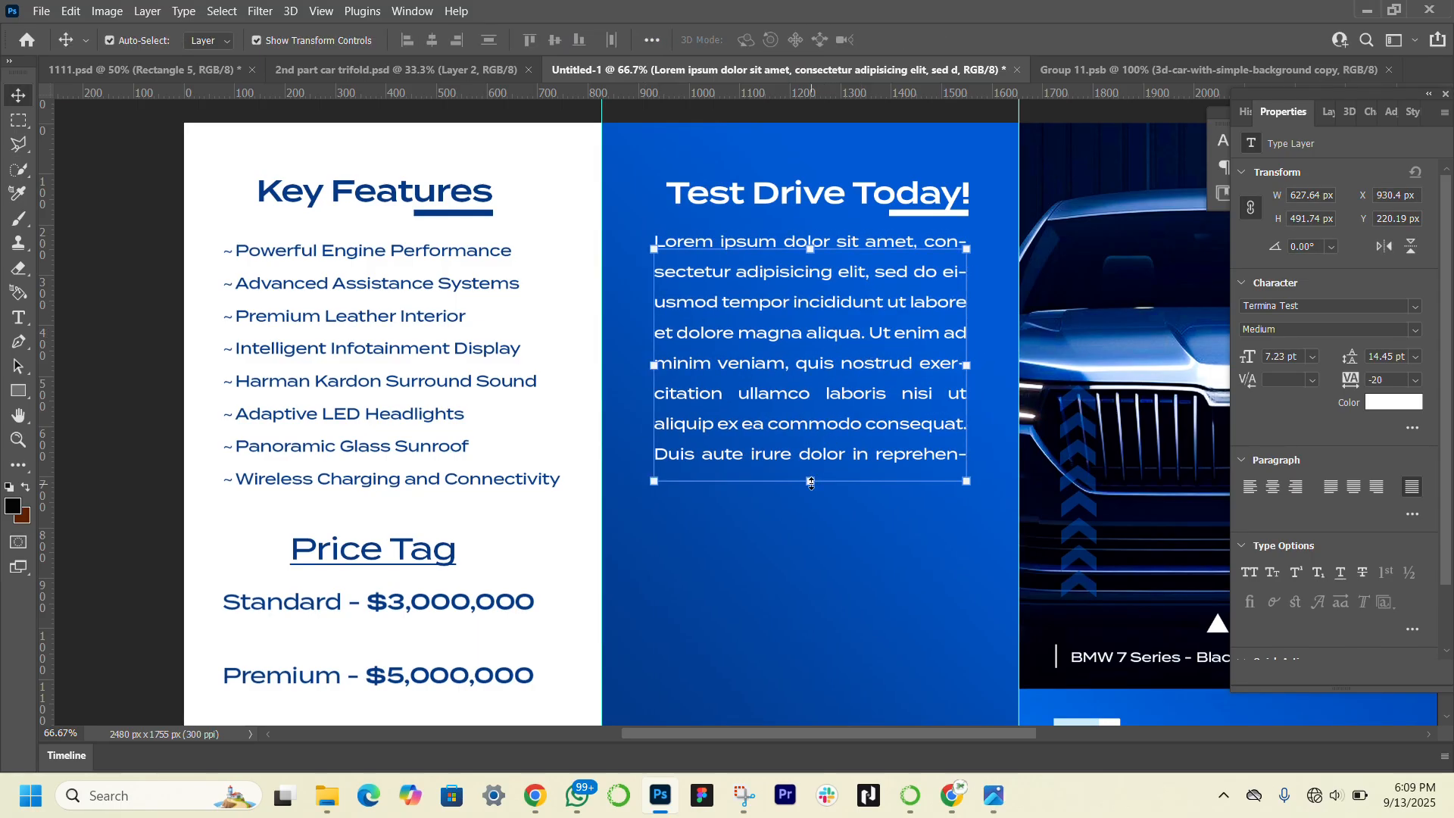
Extend the paragraph's text box downward to about 525 px high to fit another line, and commit the text
key(ctrl+t)
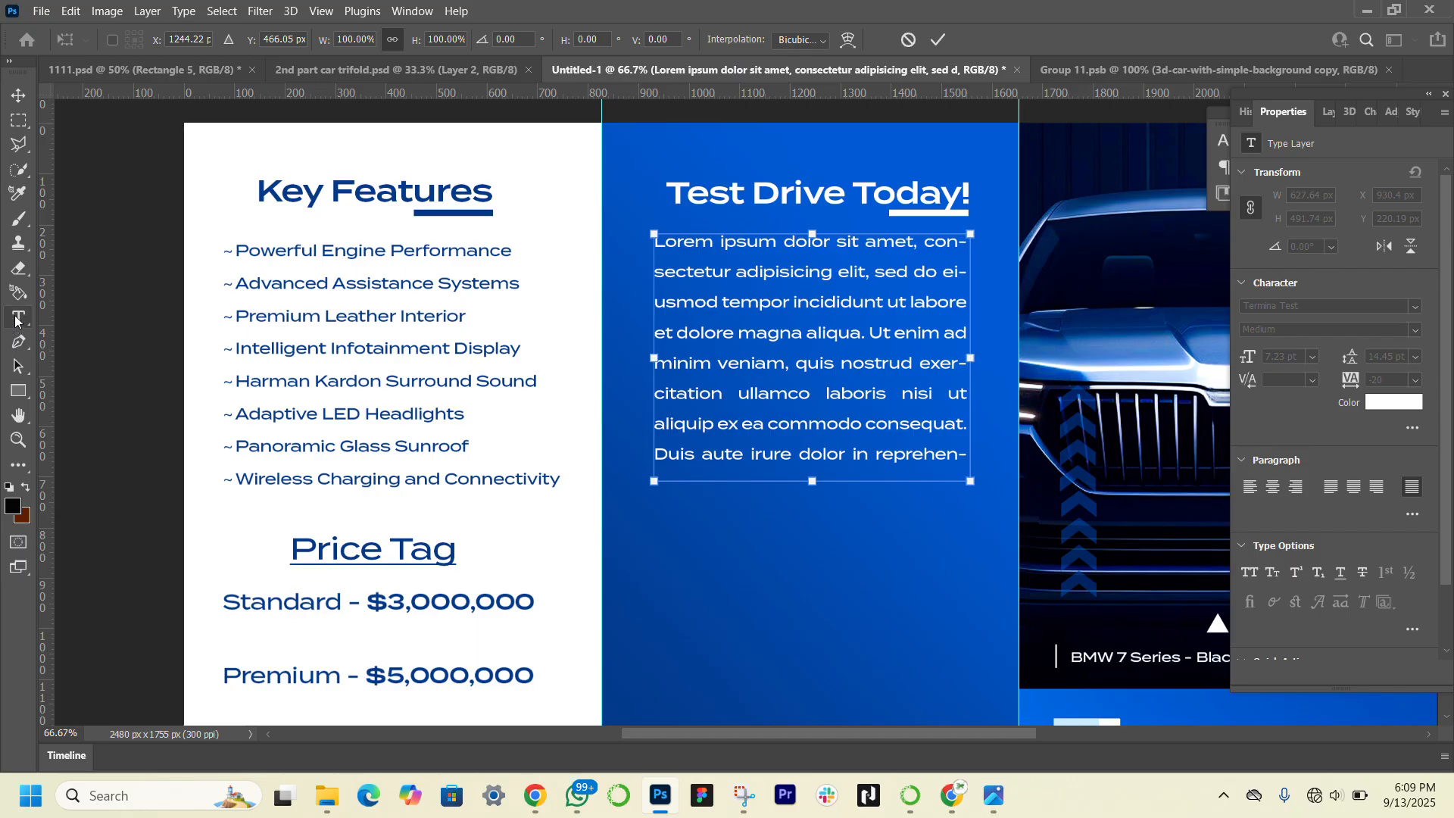
click(17, 321)
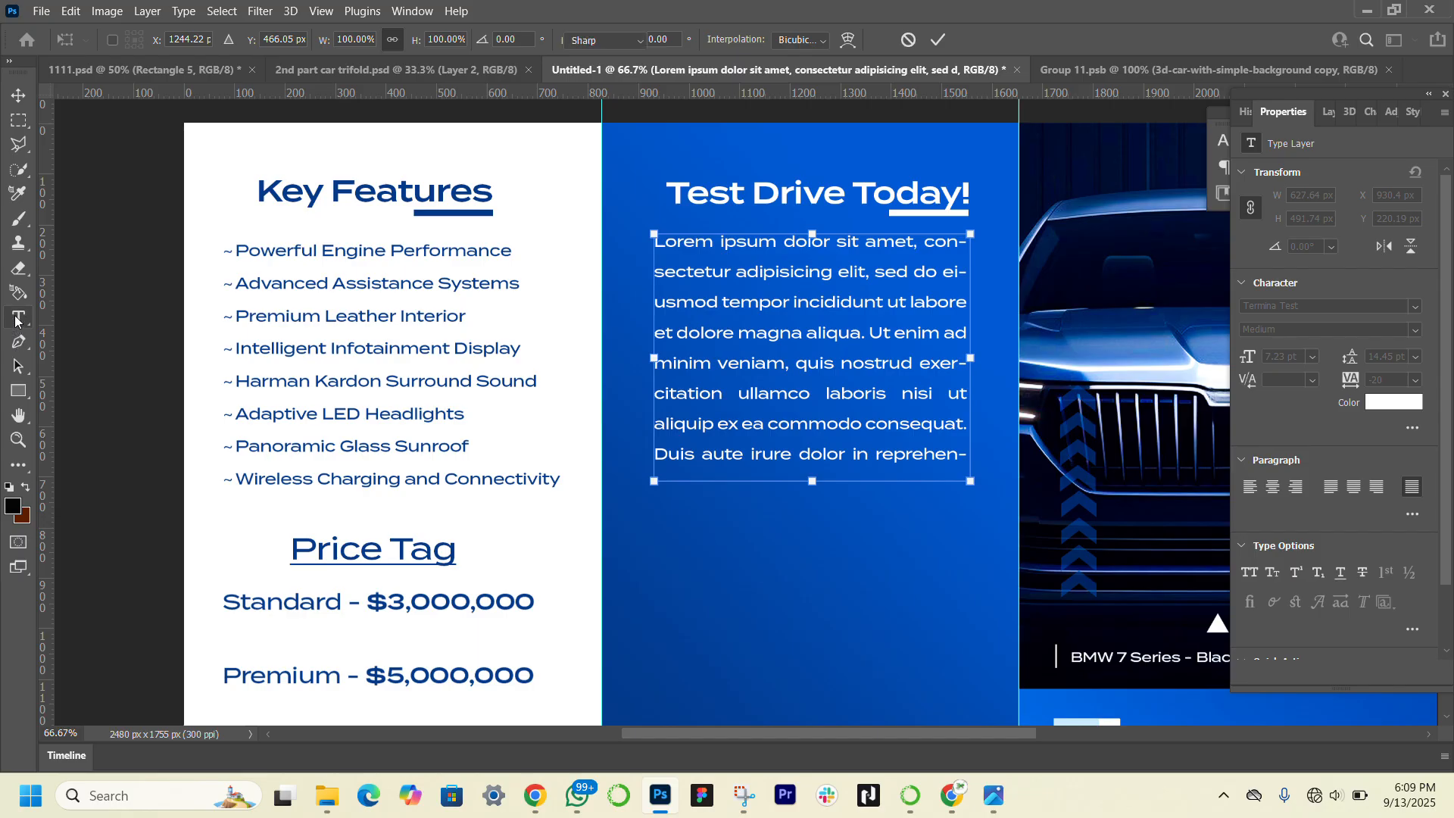
click(809, 407)
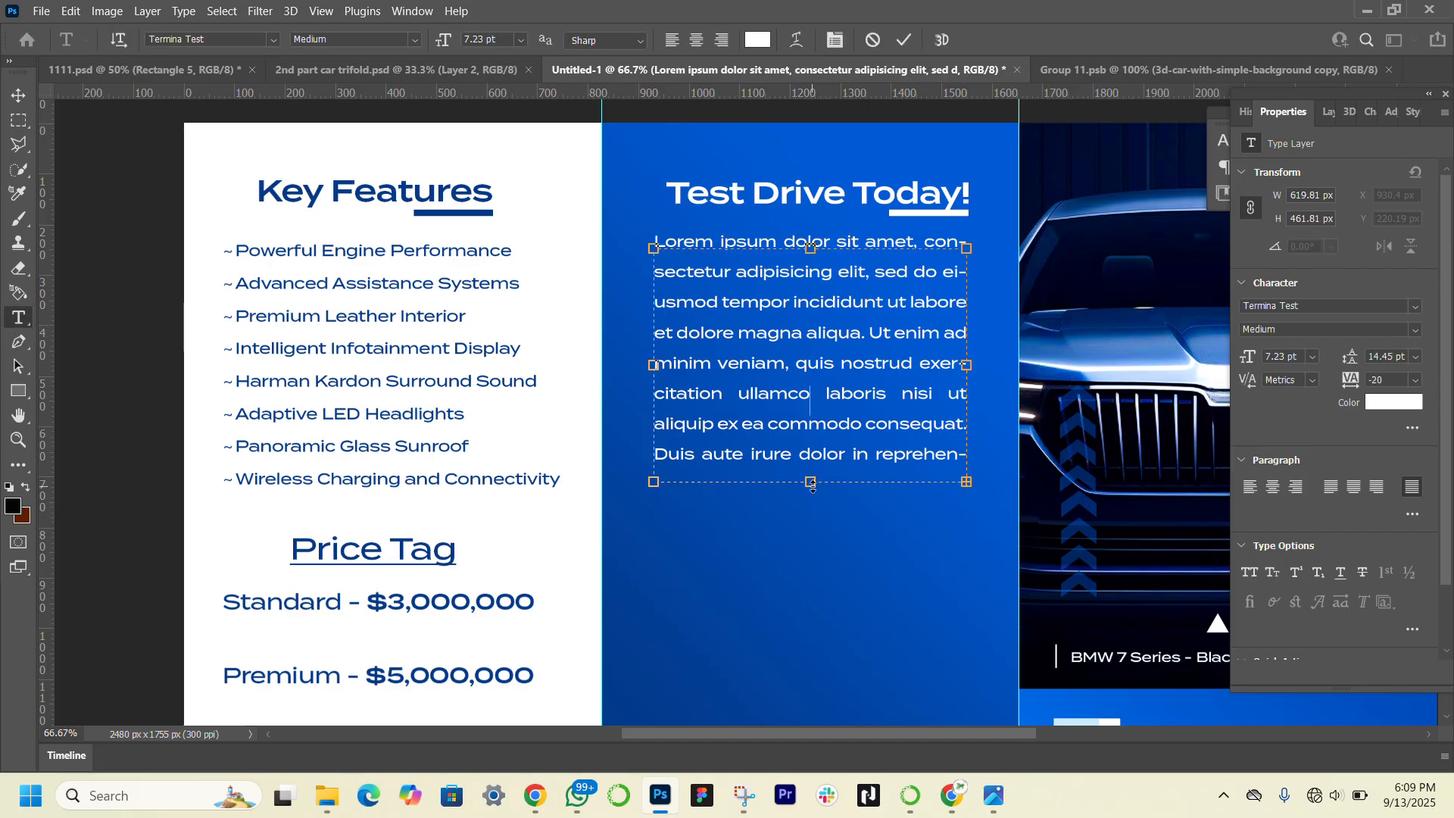
drag(810, 481, 797, 514)
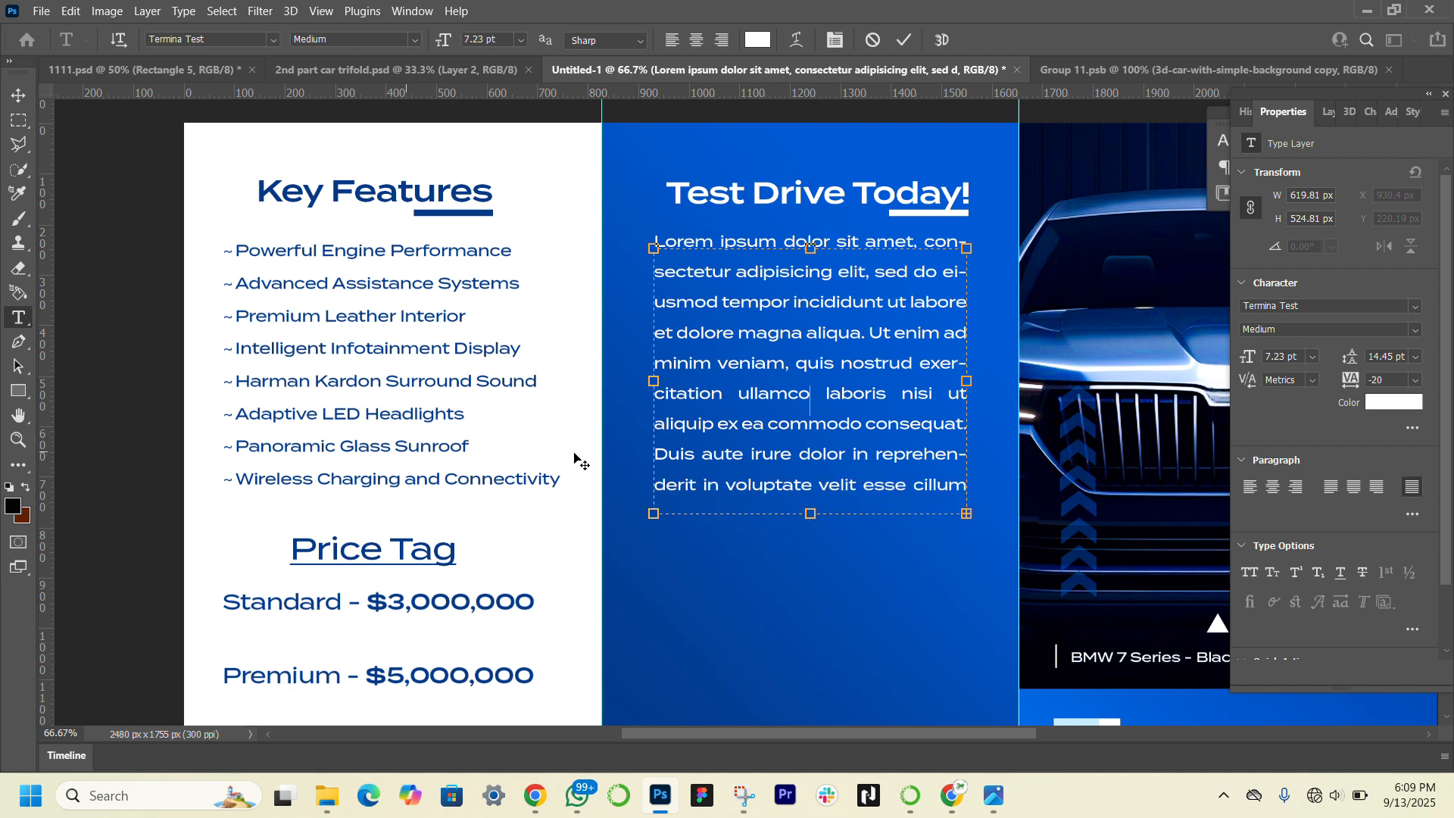
click(19, 96)
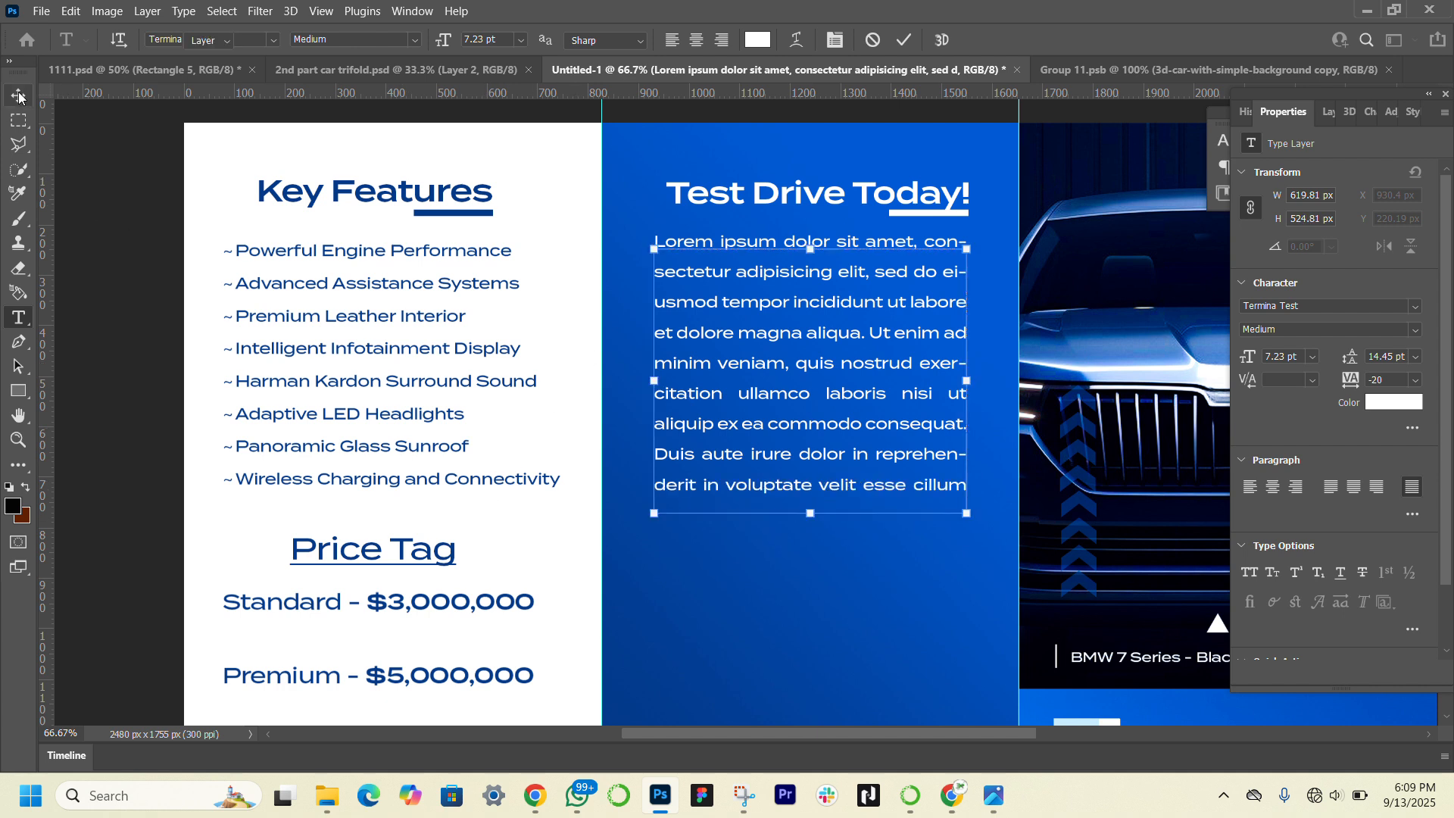
key(v)
Shift the Test Drive Today! heading left to X 942 px so it is centered over the paragraph
click(791, 198)
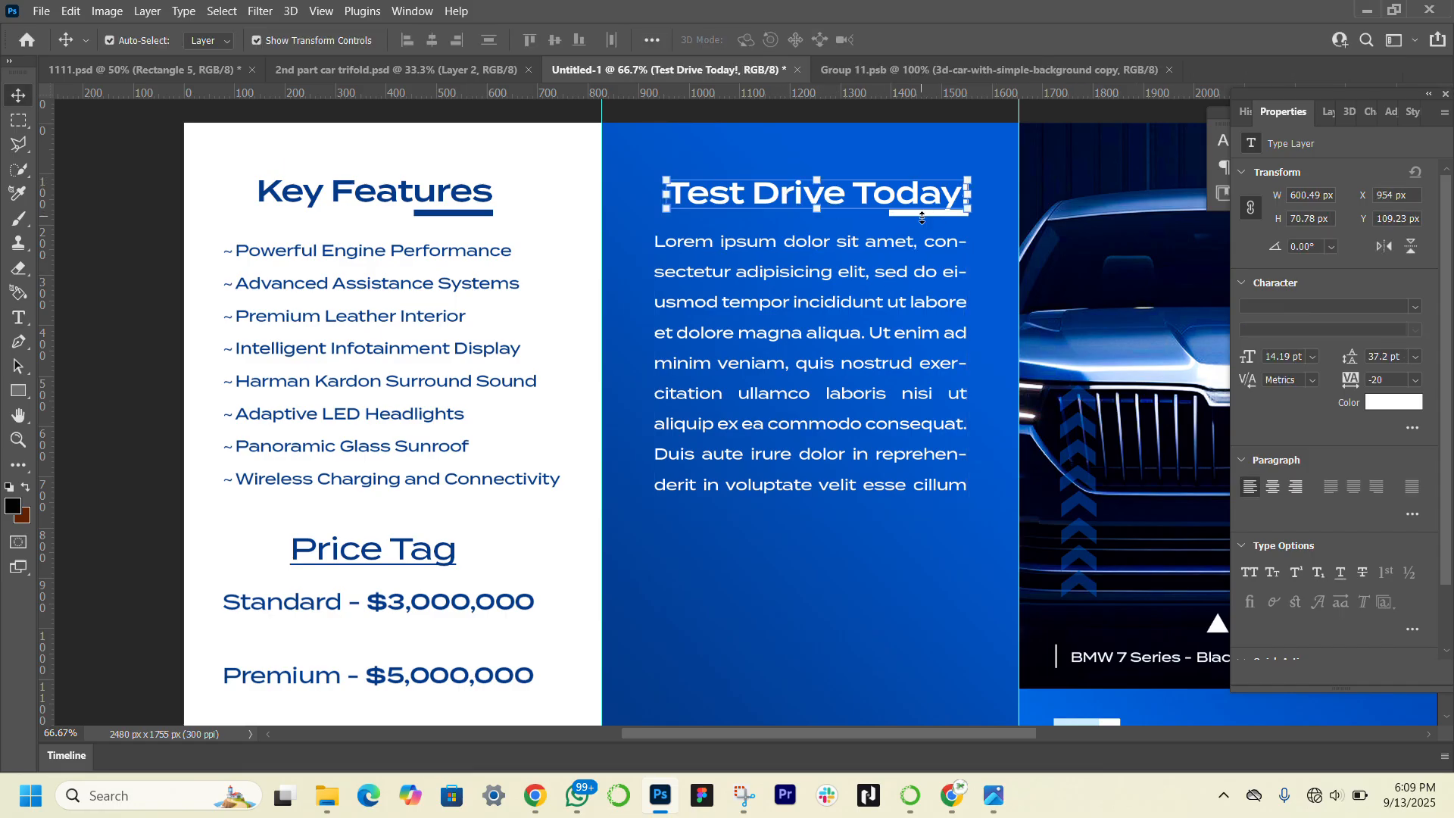
click(1015, 186)
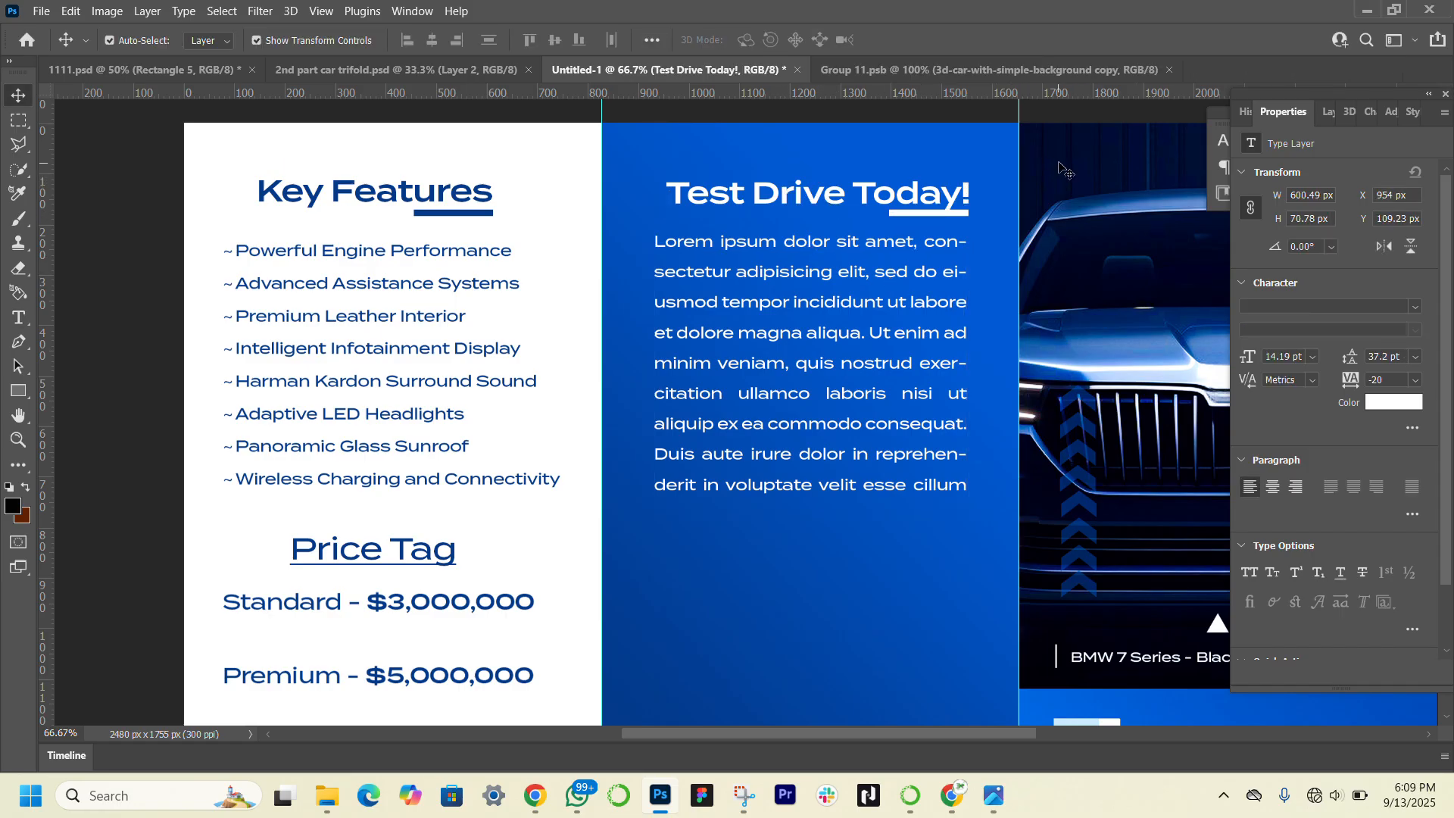
click(908, 196)
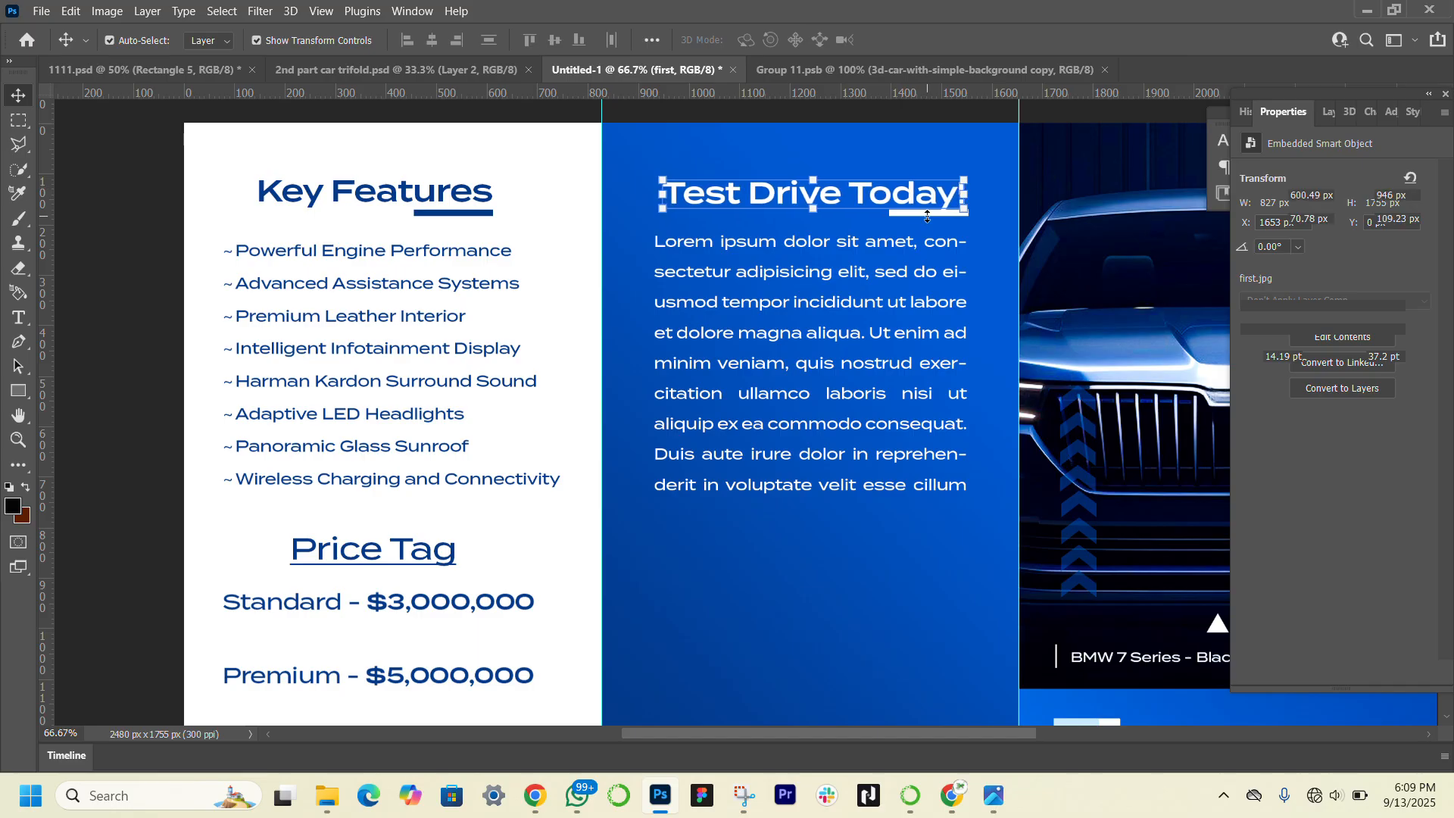
click(928, 217)
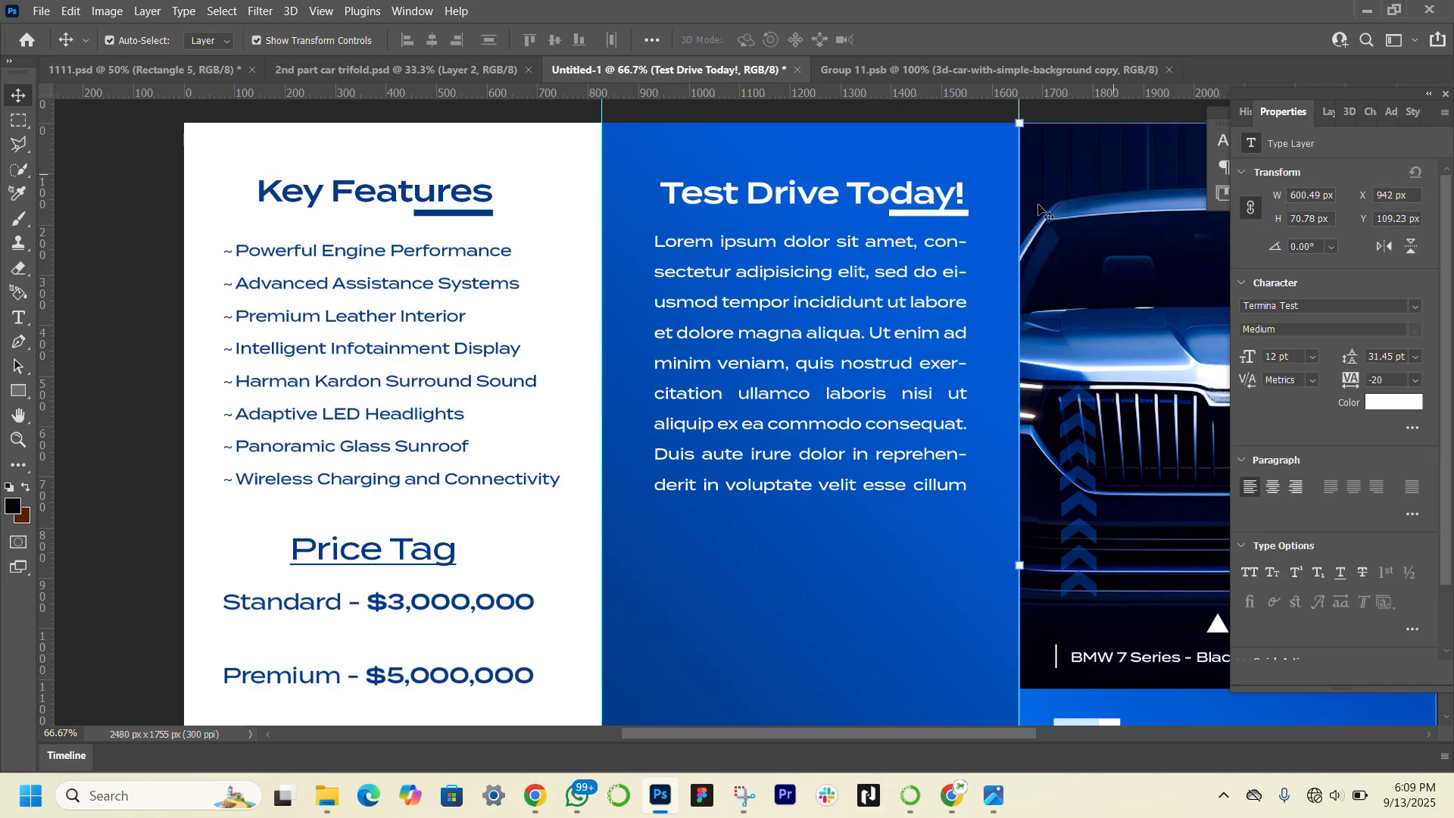
Nudge the white underline bar left to X 1380 px beneath the end of the Test Drive Today! heading
click(959, 218)
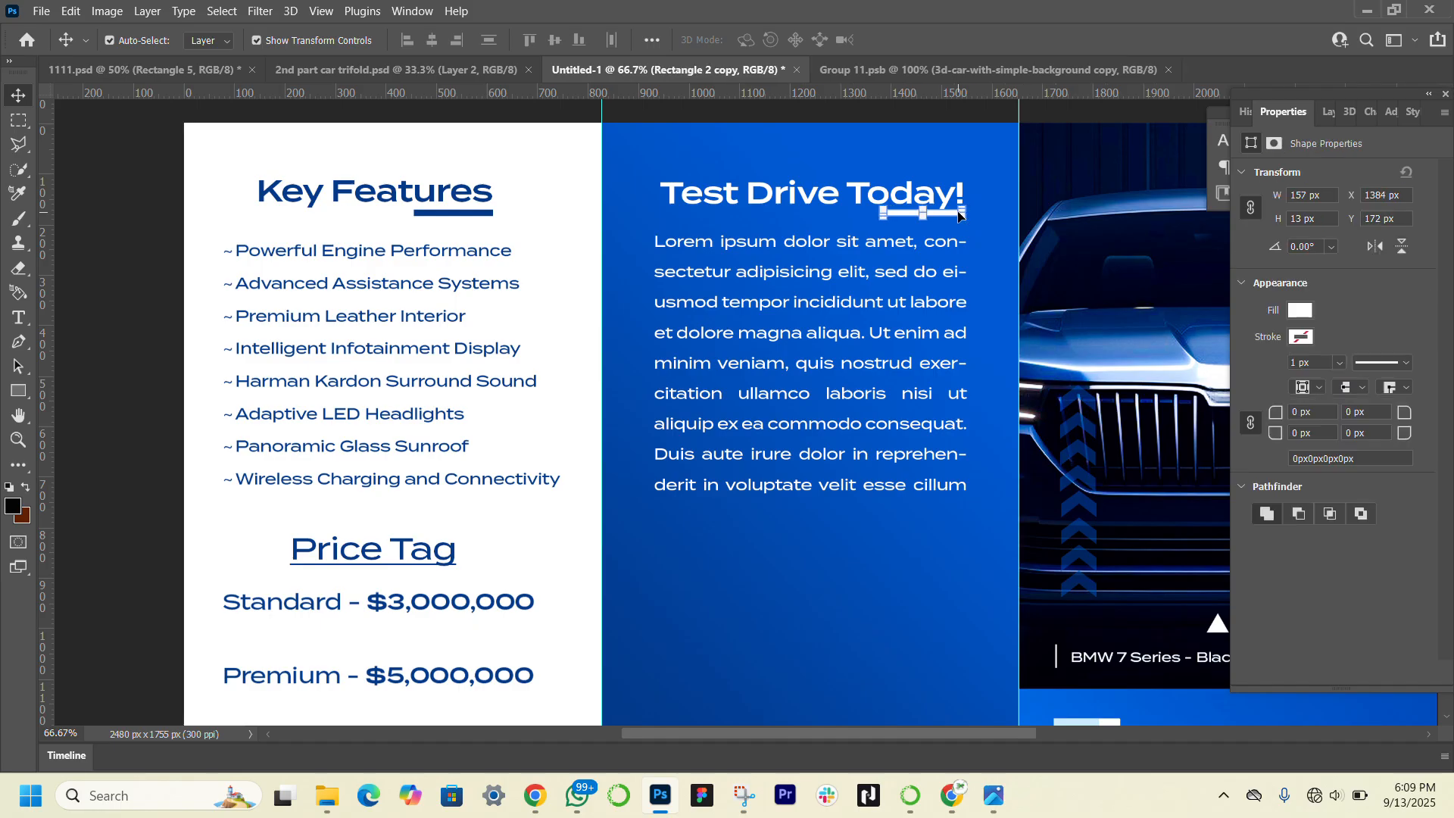
key(Left)
key(Left)
key(Left)
key(Left)
click(1090, 165)
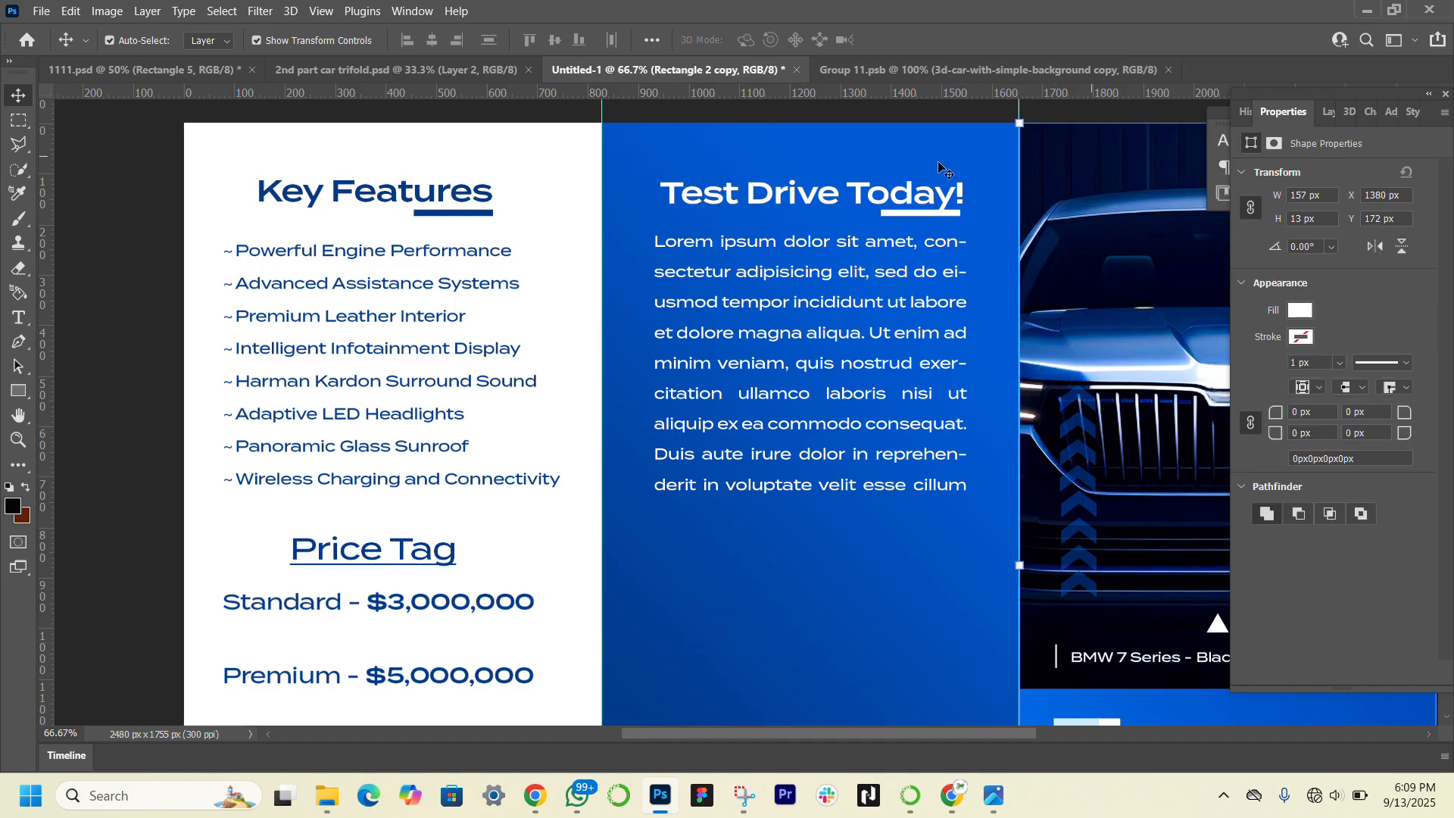
Duplicate the Test Drive Today! heading below the paragraph and change the copy's text to Get In Touch With Us
click(771, 200)
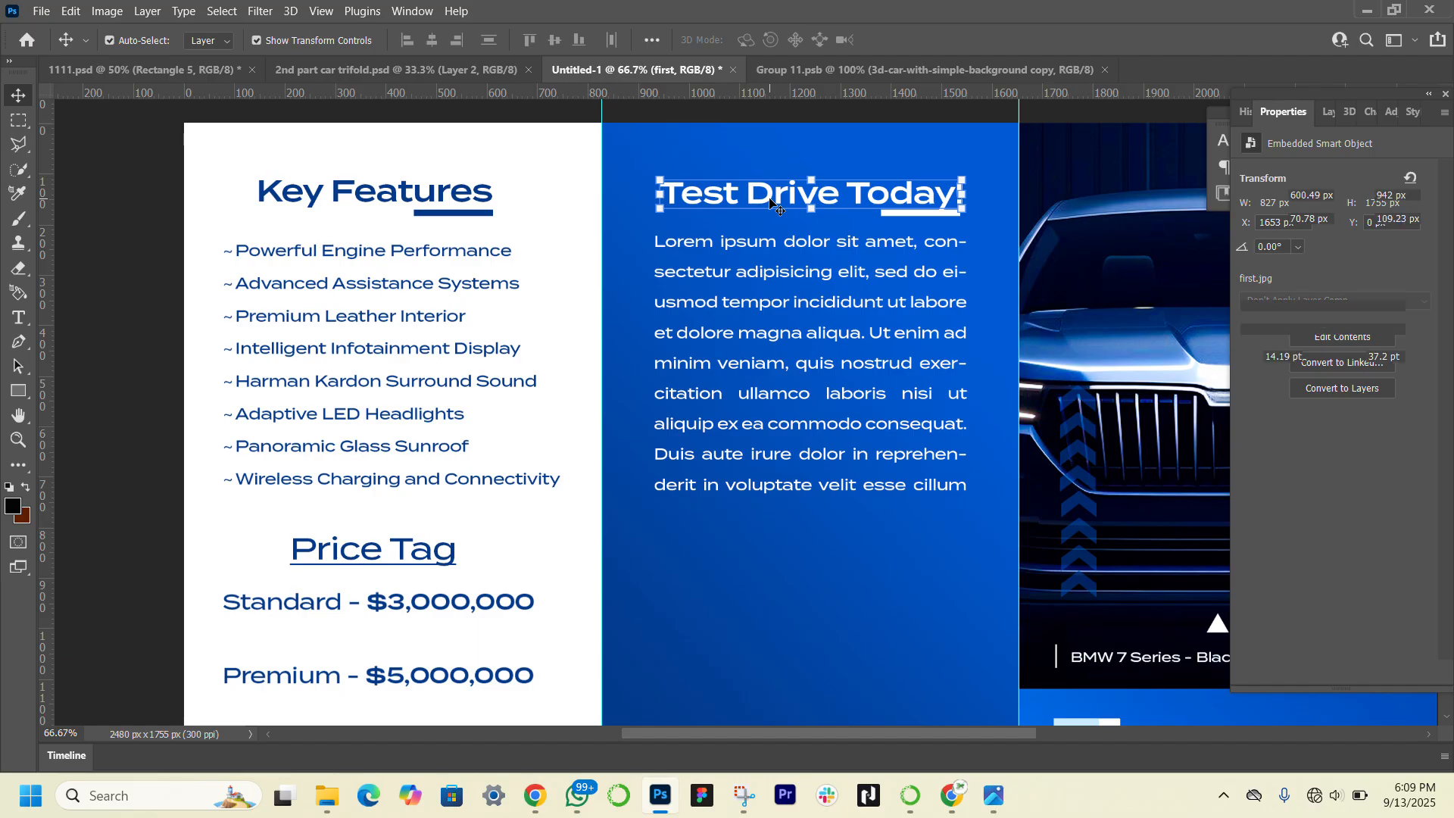
drag(780, 197, 804, 198)
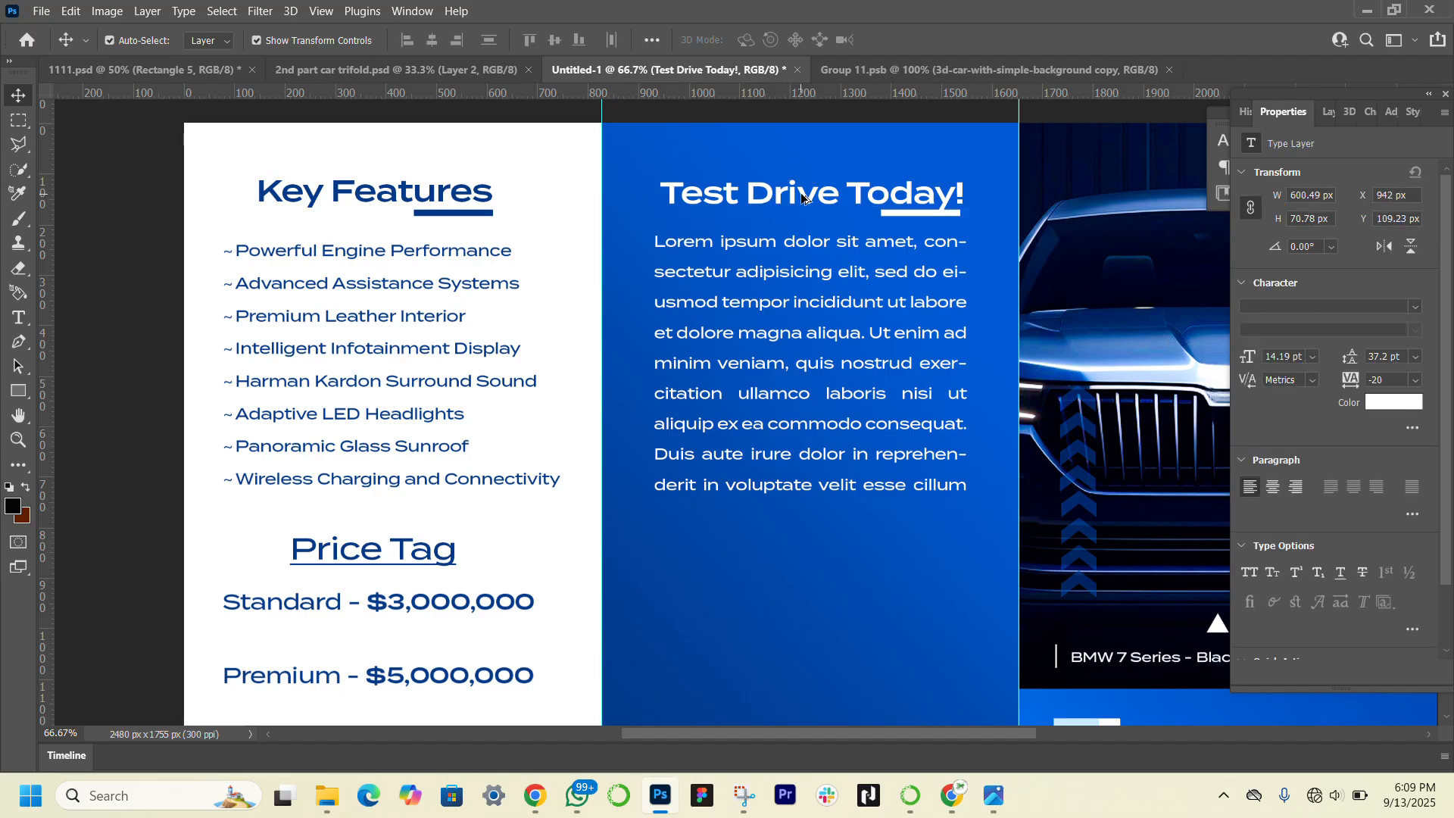
drag(791, 274, 807, 551)
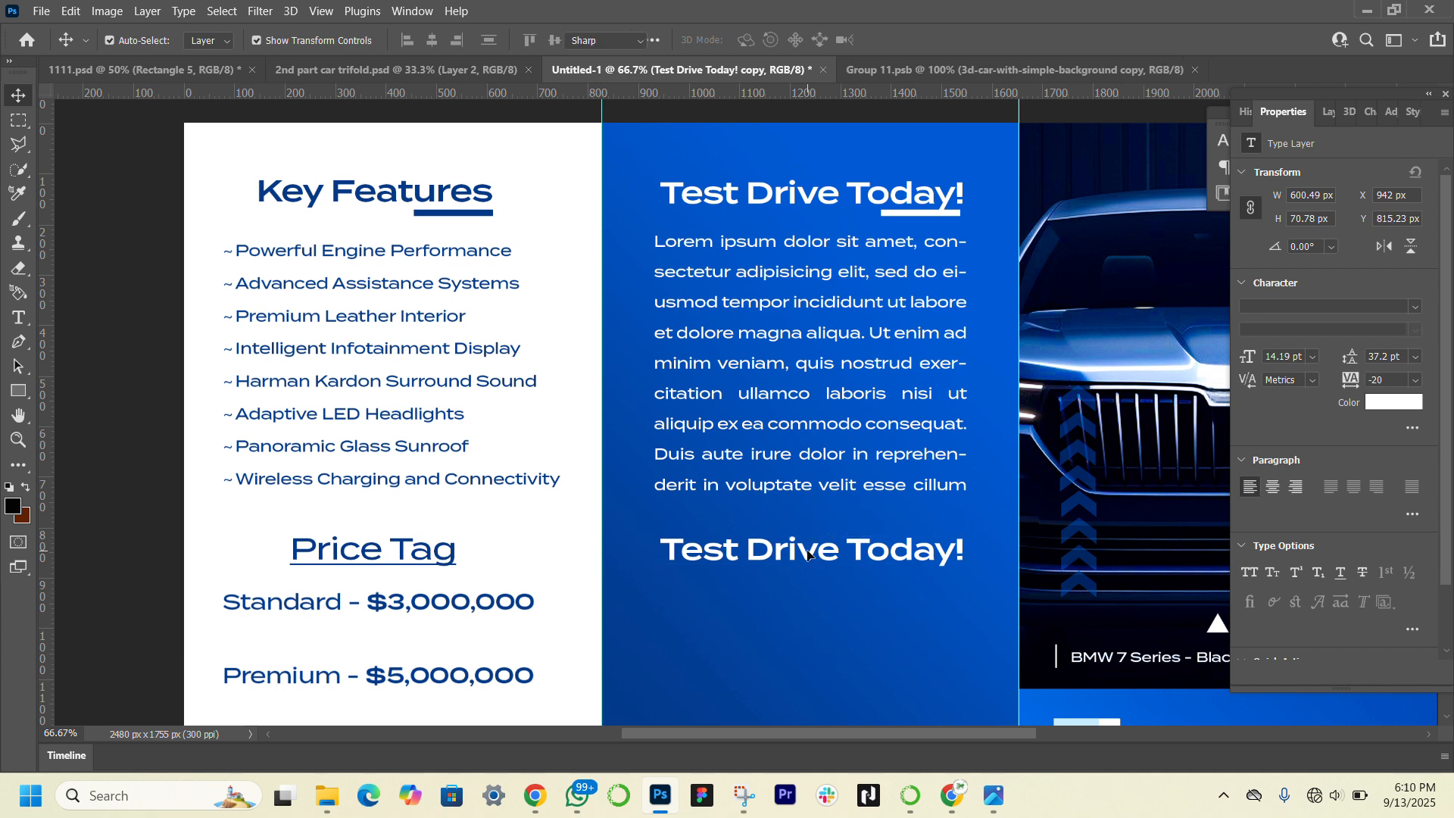
double_click(807, 548)
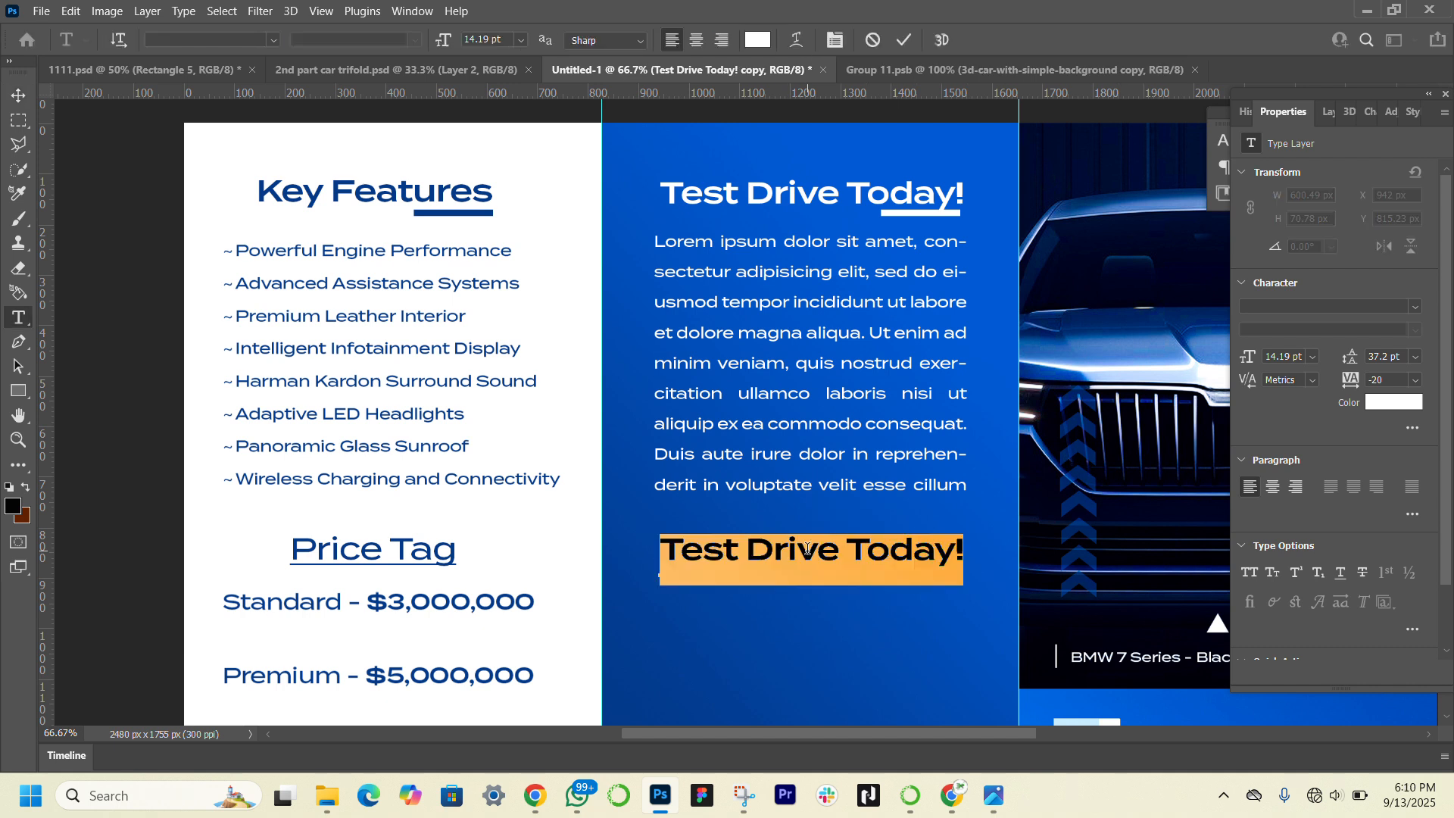
text(Get )
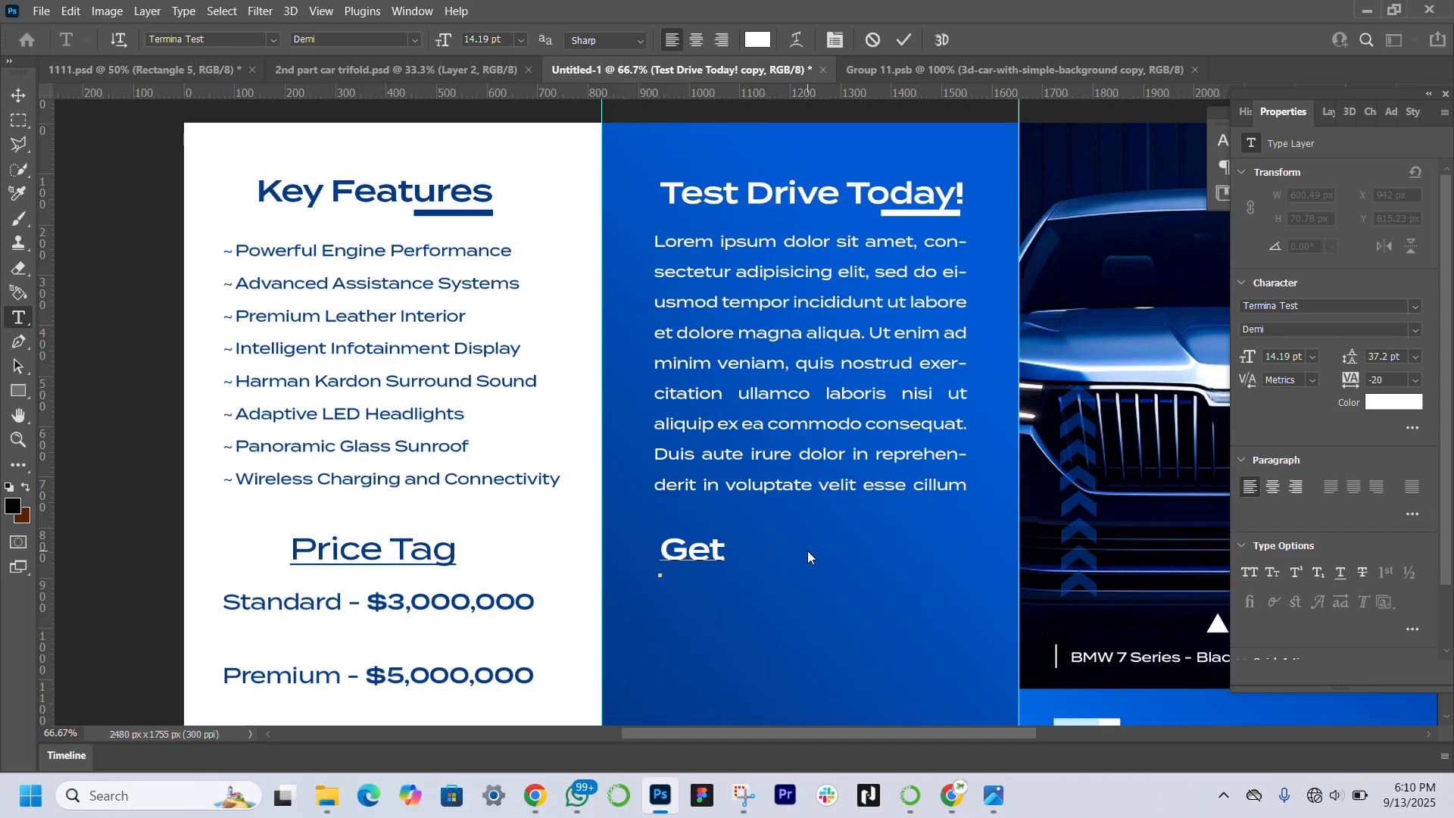
text(In Touch With U)
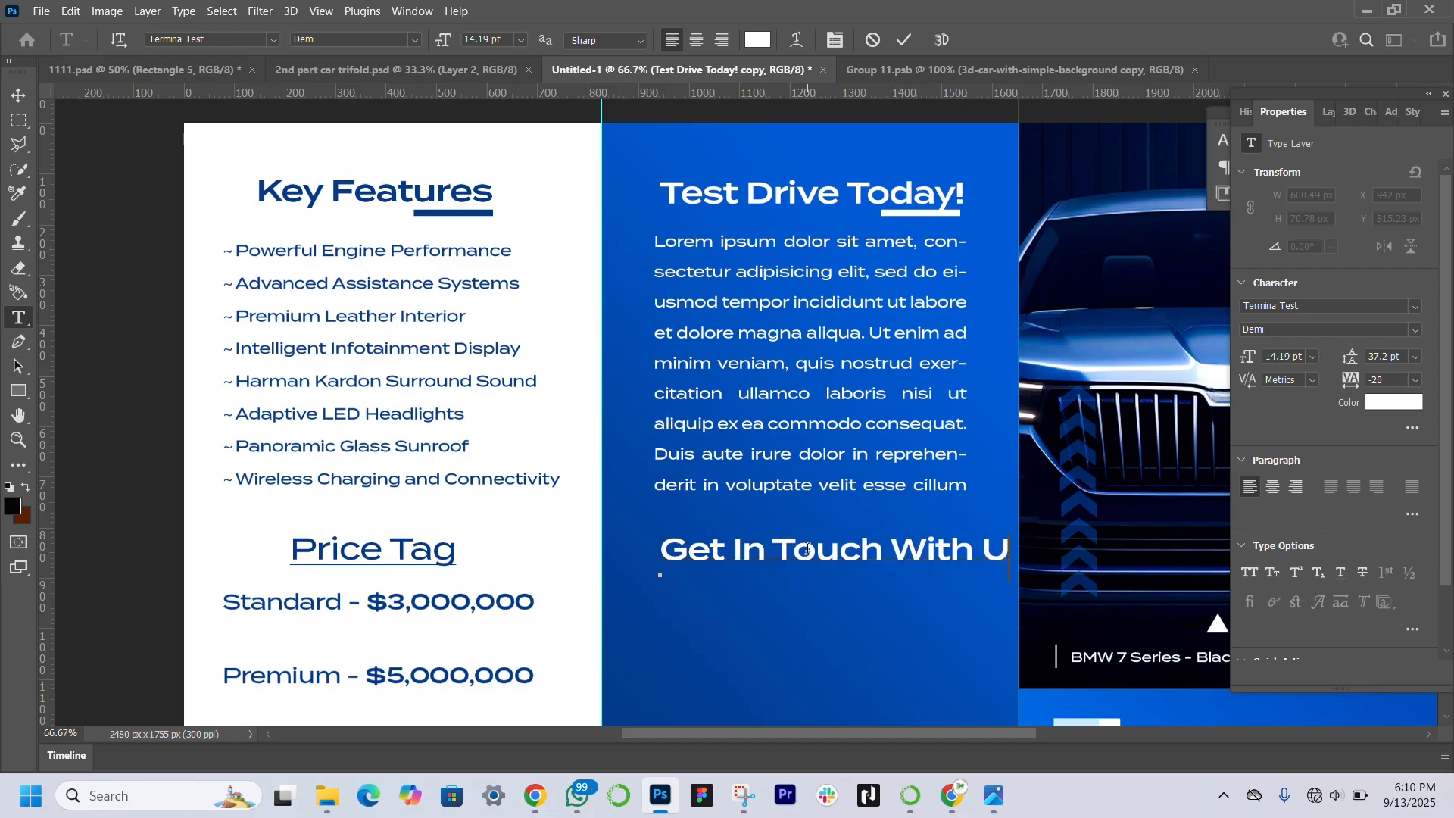
text(s)
Set the Get In Touch With Us heading to 11 pt and commit the text
drag(1029, 550, 687, 551)
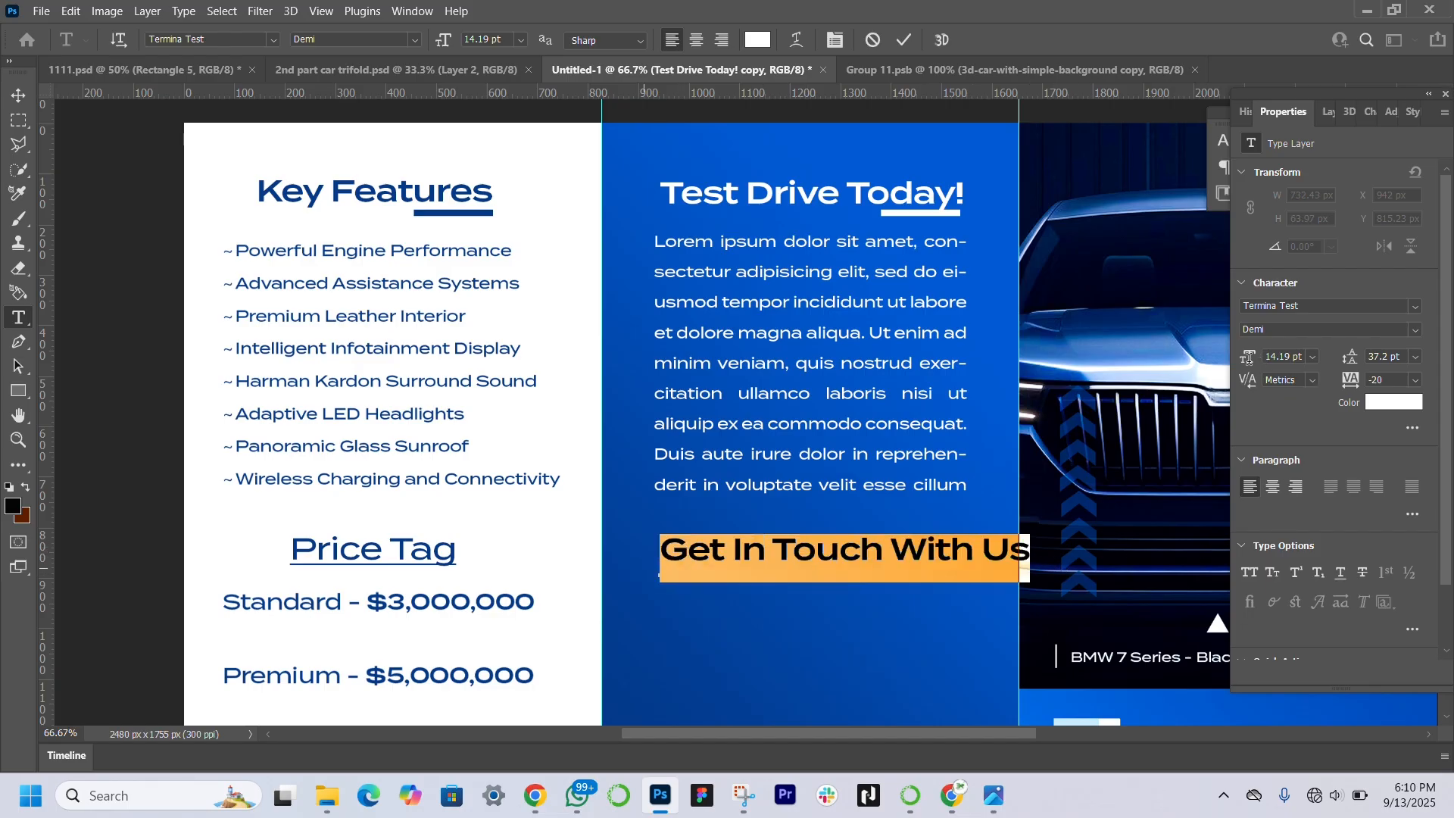
mouse_move(1248, 359)
mouse_down()
mouse_move(1235, 368)
mouse_move(1247, 364)
mouse_up()
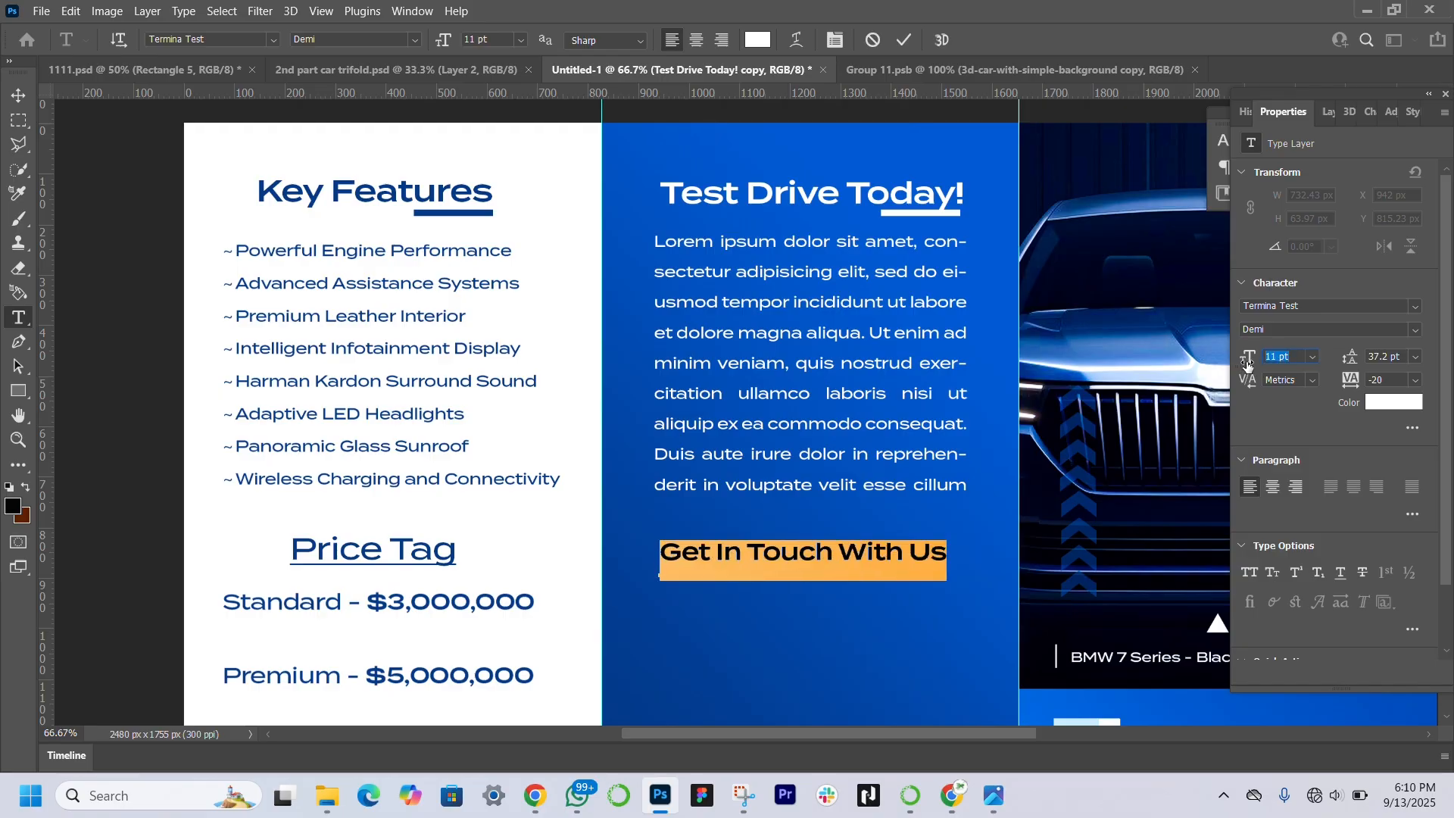
key(ctrl+Return)
key(v)
Place the contact details image from the Downloads folder under the Get In Touch With Us heading, scaled to about 498 by 389 px
scroll(832, 454, down, 3)
mouse_move(327, 795)
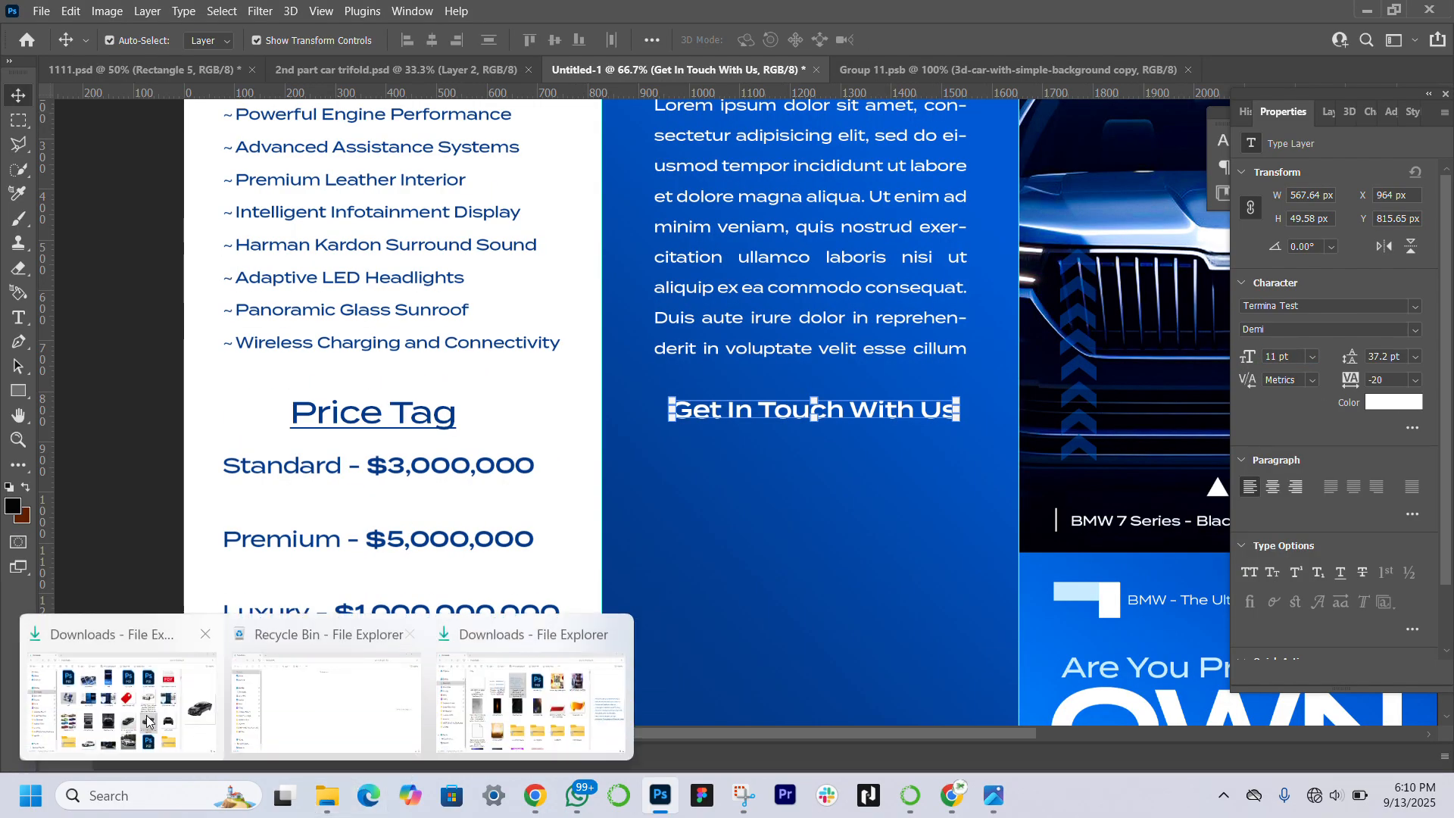
click(148, 721)
scroll(465, 430, up, 5)
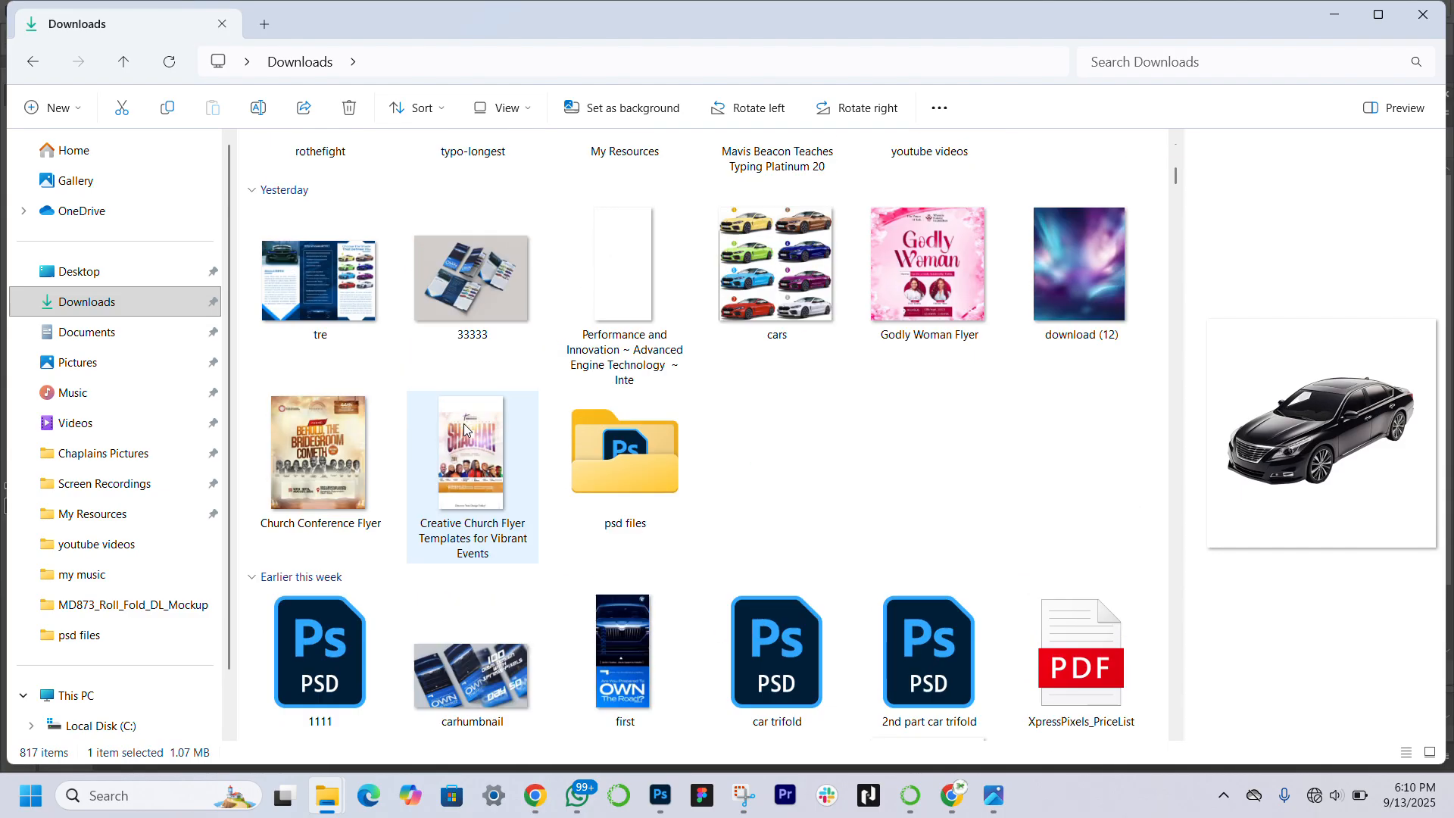
scroll(463, 428, up, 5)
click(299, 271)
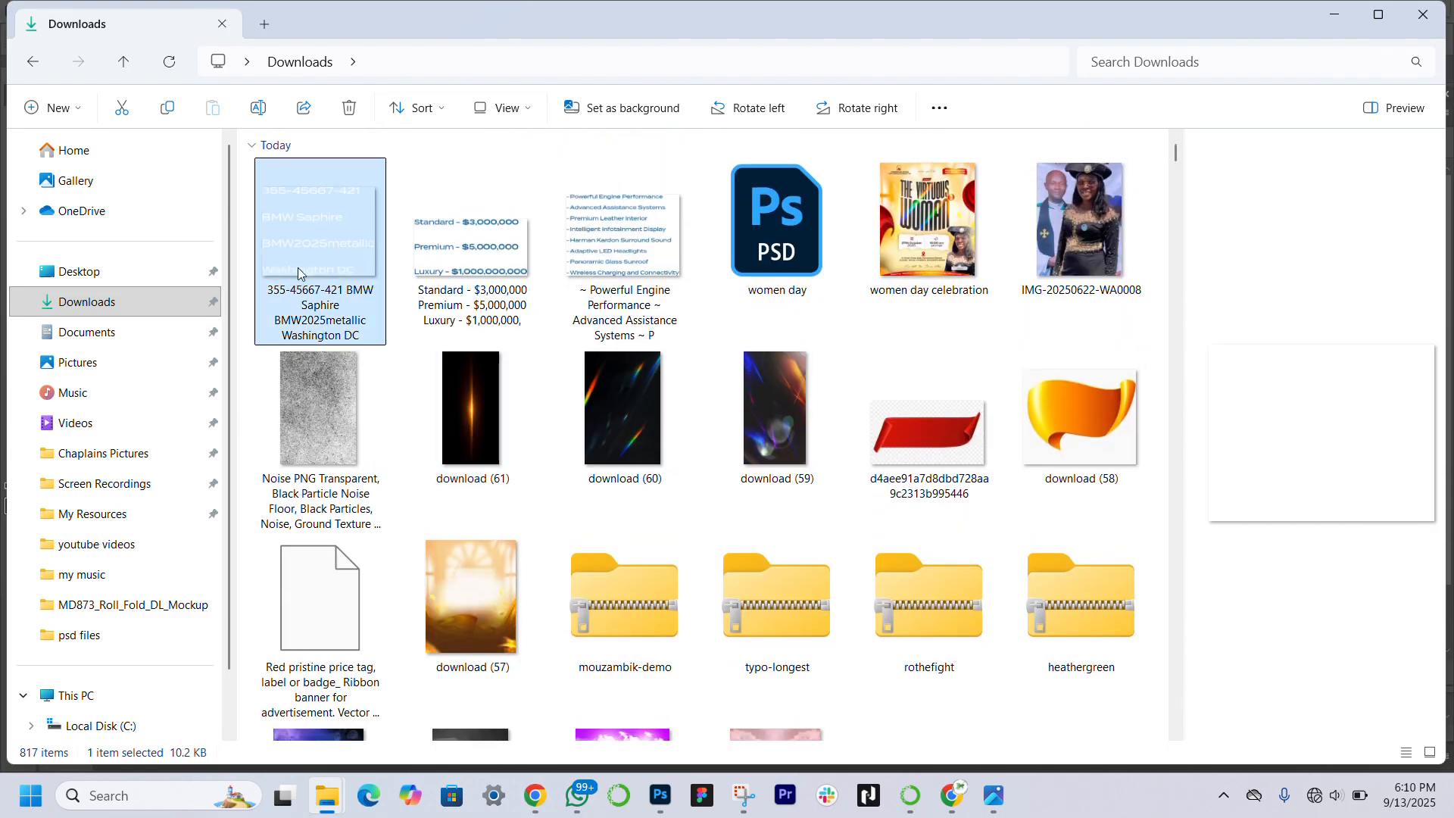
drag(321, 216, 622, 435)
drag(1018, 575, 837, 593)
drag(723, 579, 828, 556)
key(Return)
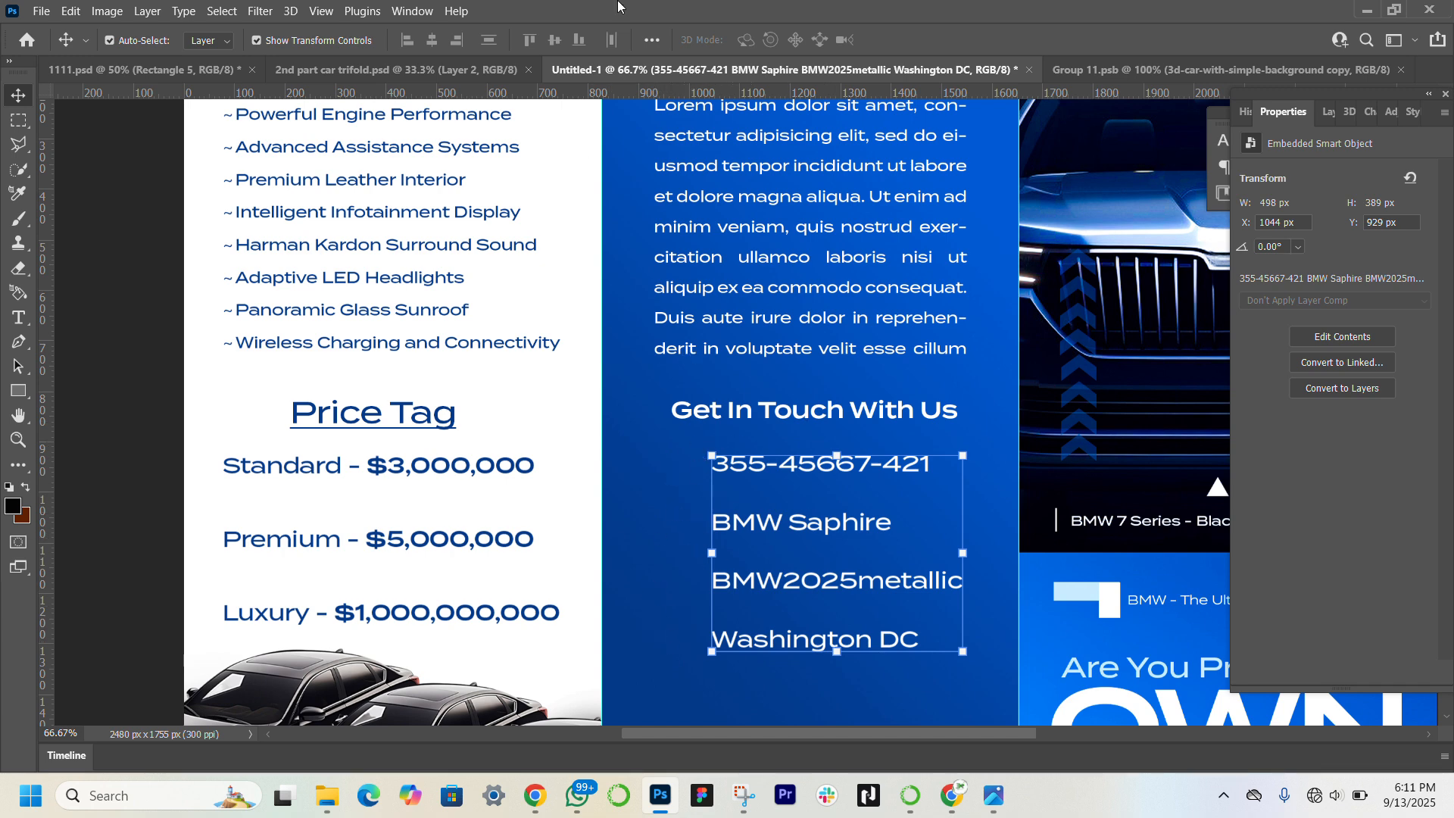
Place the Group 6 image of contact icons from the Downloads folder beside the contact details, scaled to about 29.87%
drag(315, 227, 638, 616)
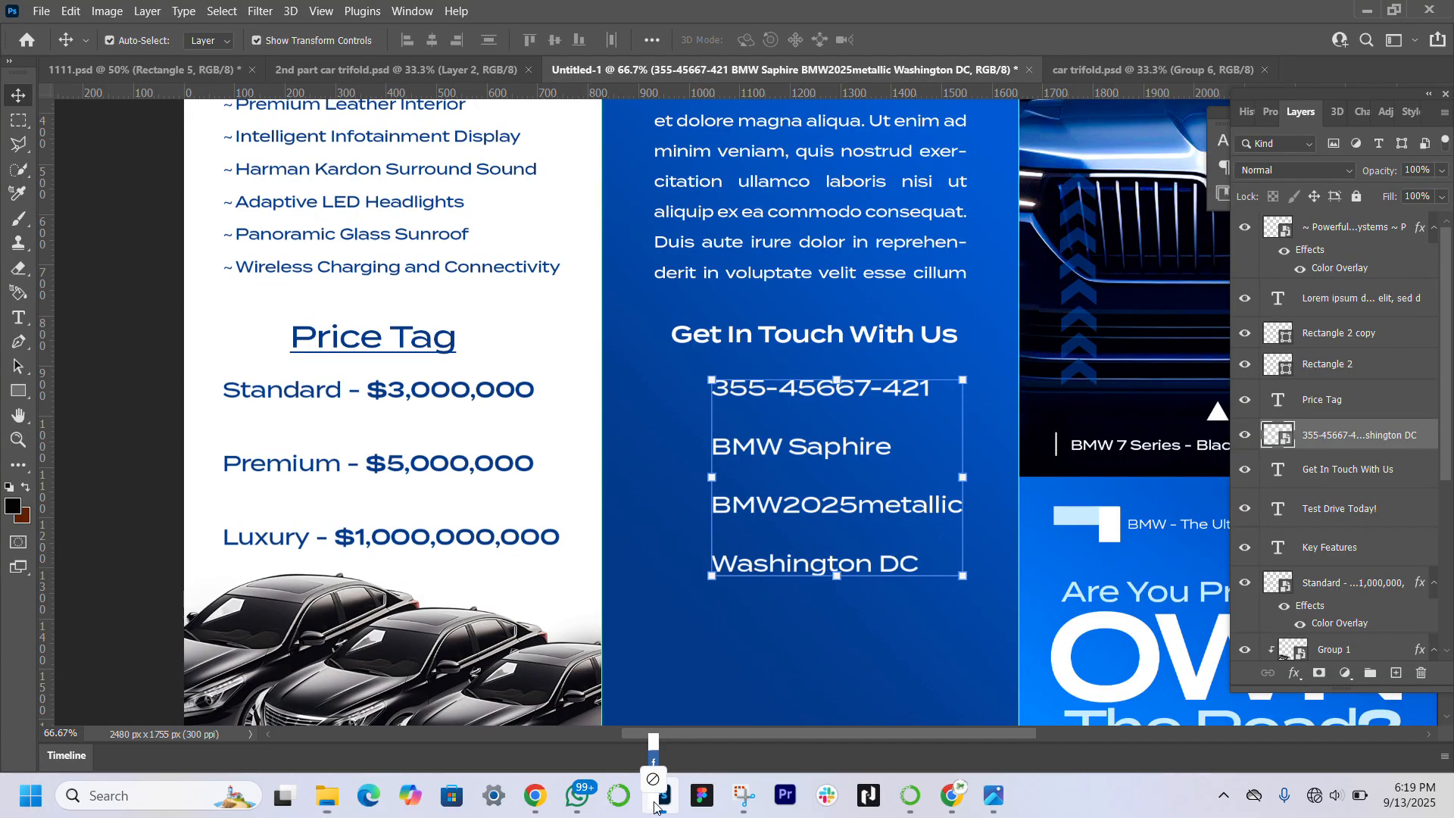
drag(661, 415, 682, 402)
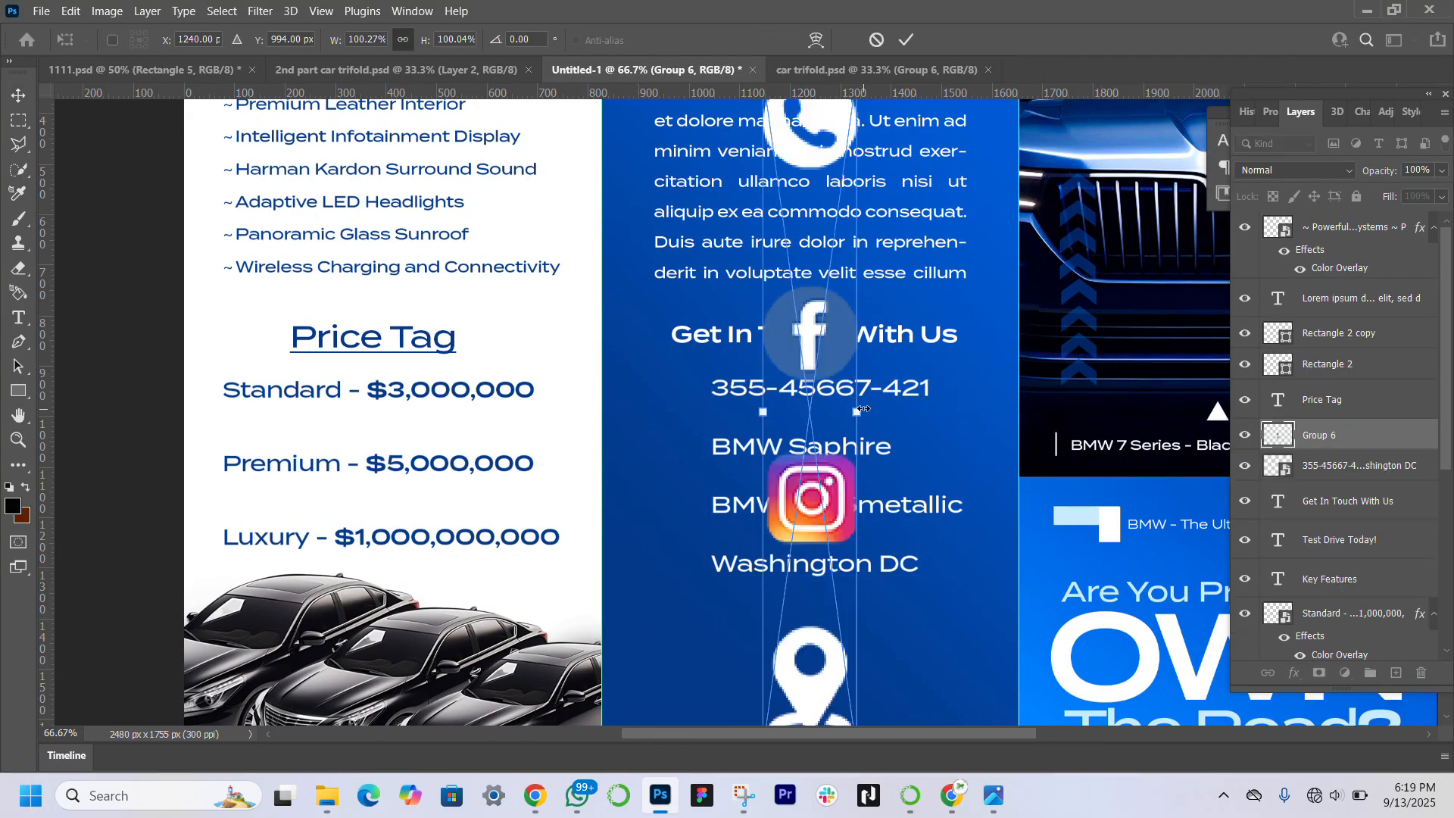
drag(856, 412, 682, 471)
drag(681, 572, 679, 577)
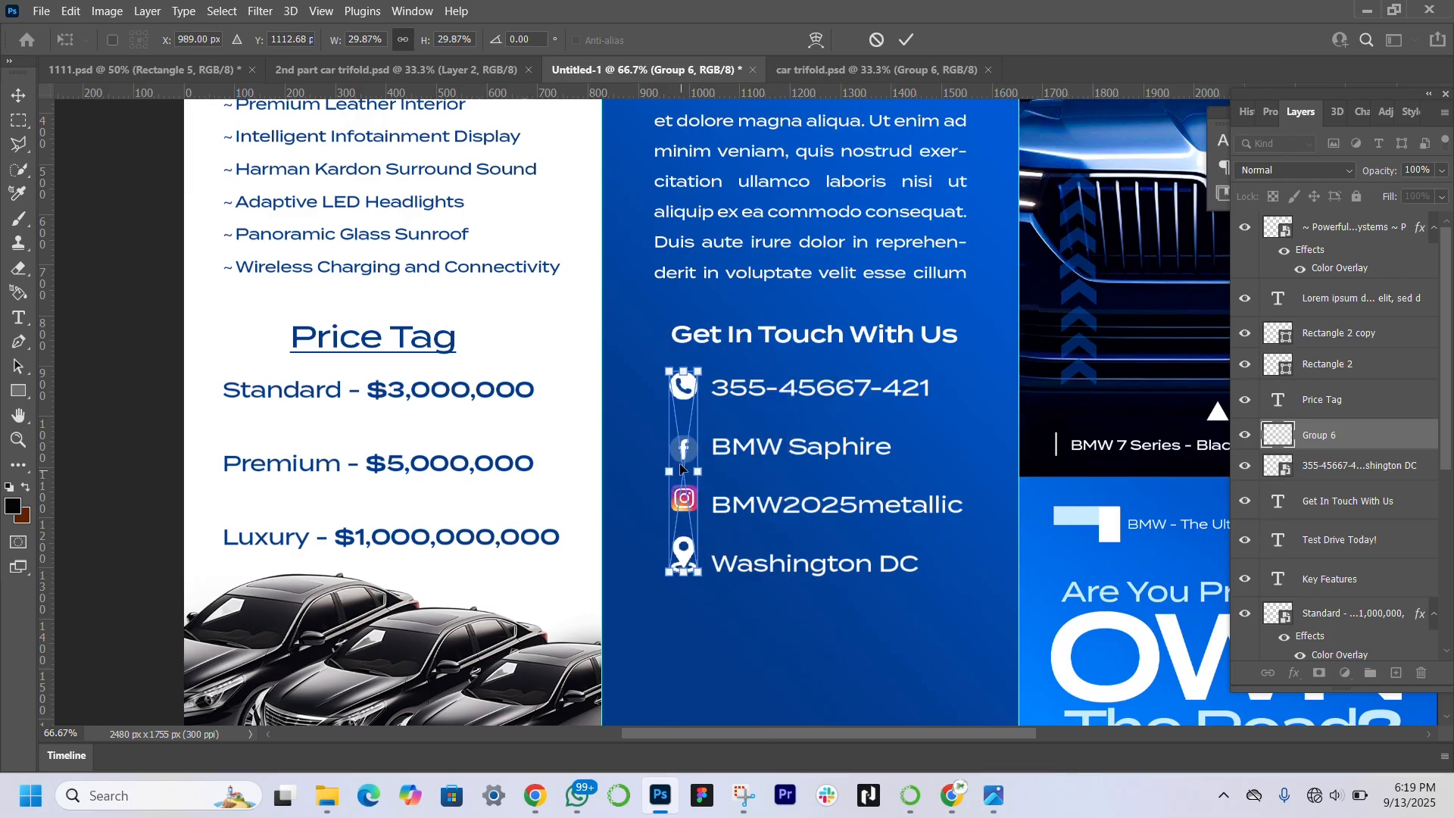
key(Return)
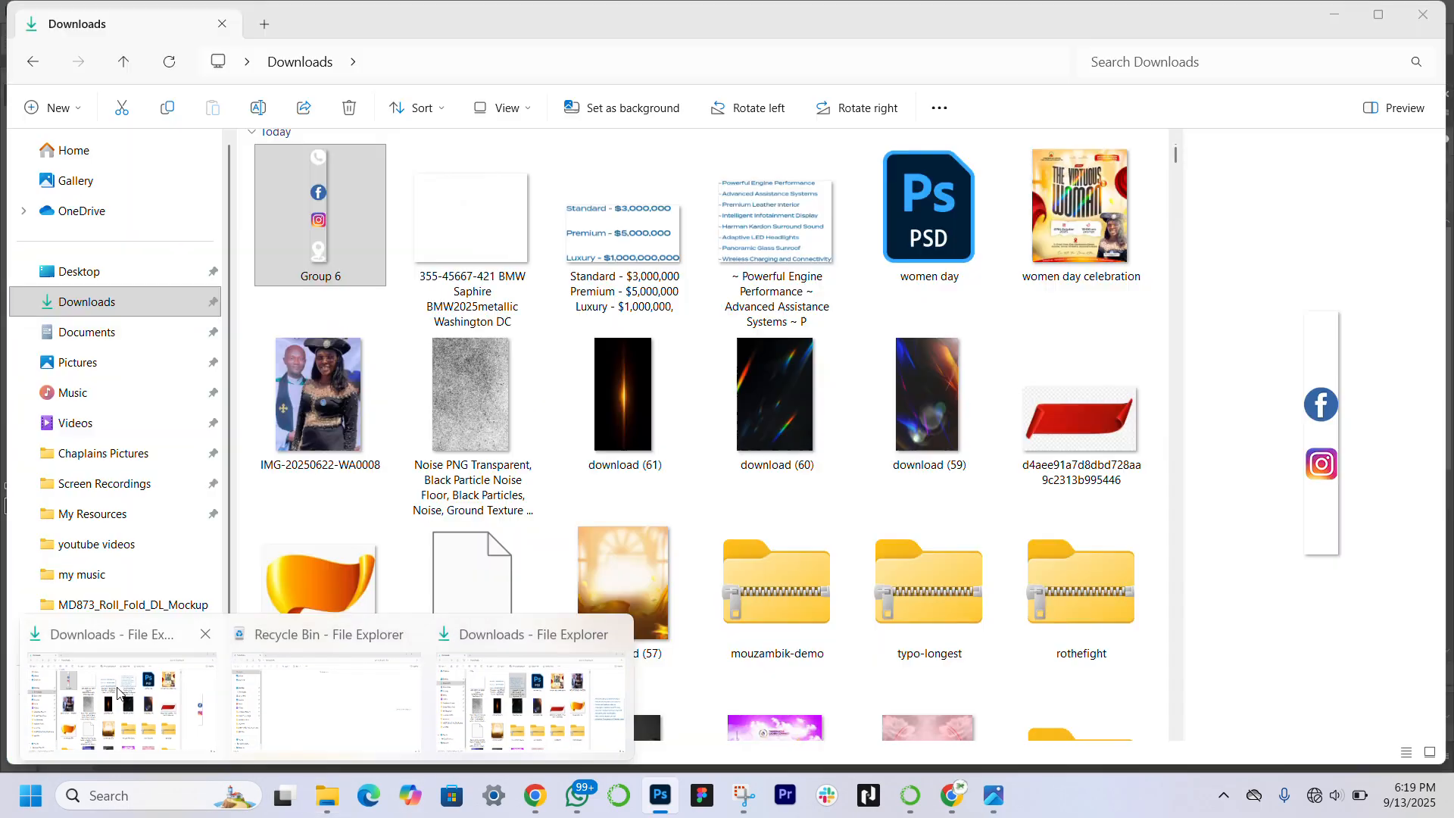
Place the view-3d-car image from the MD873_Roll_Fold_DL_Mockup folder at the foot of the middle panel, scaled to about 2.92%
click(119, 693)
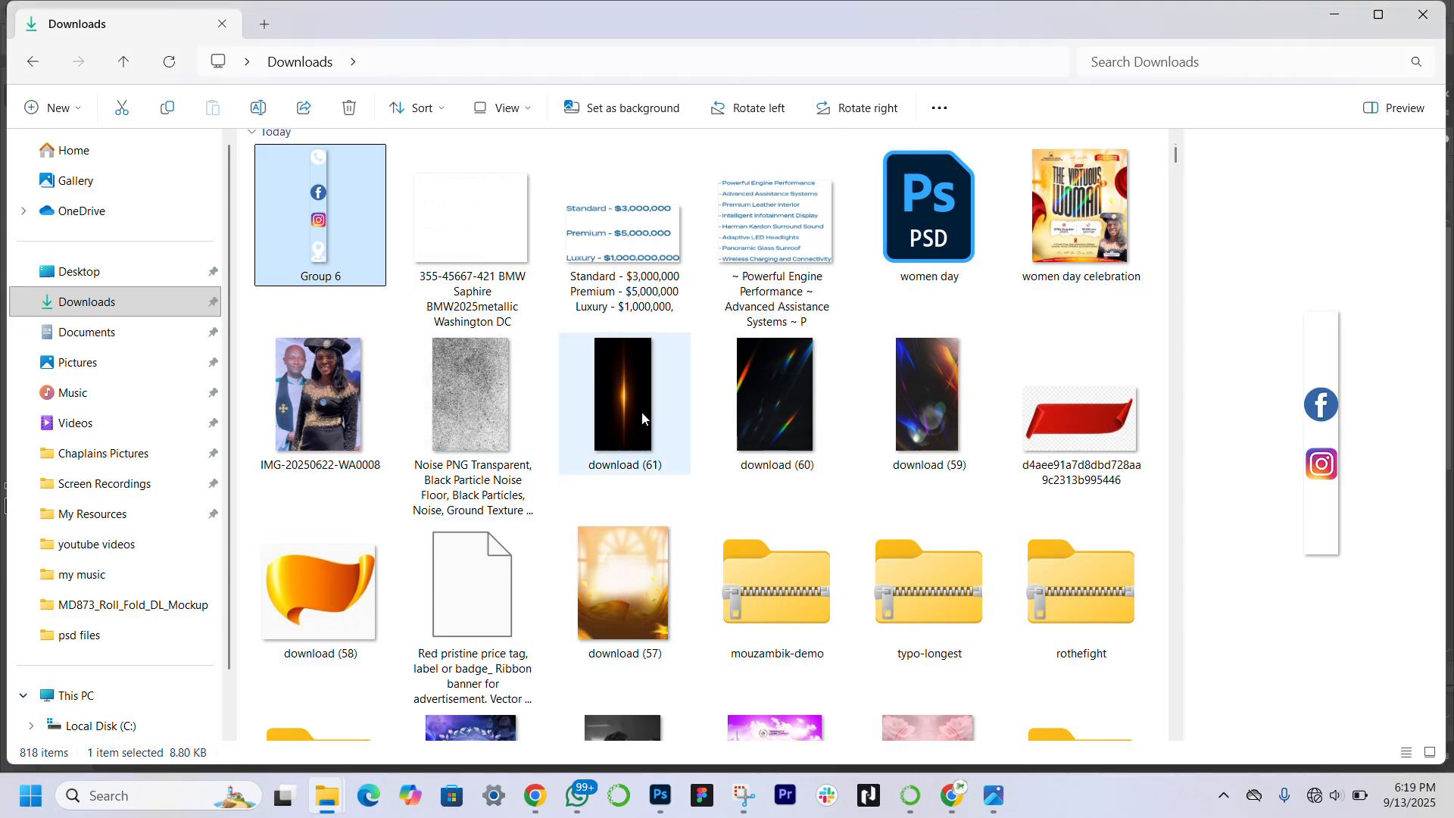
click(132, 604)
drag(406, 356, 740, 348)
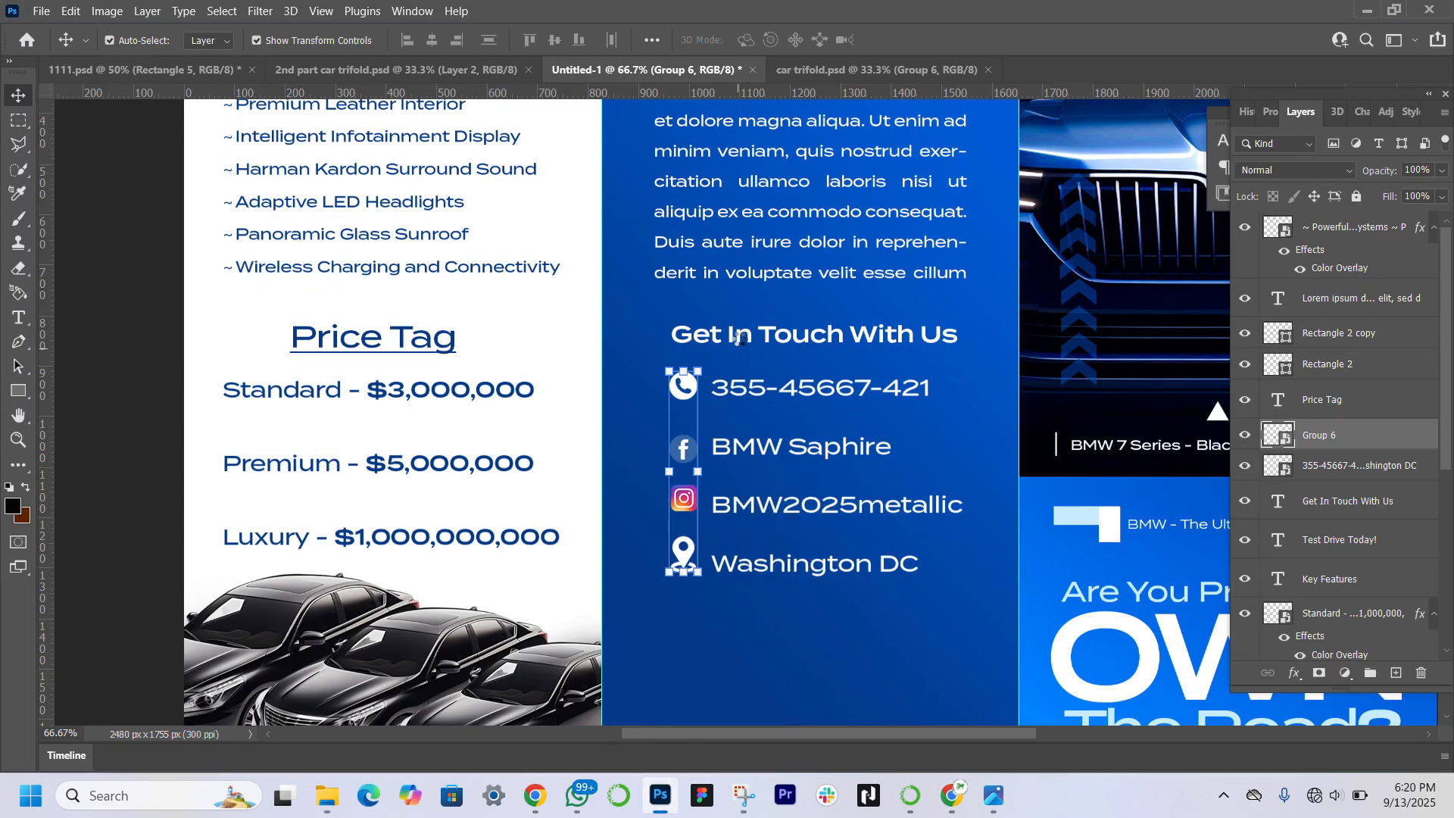
drag(738, 338, 738, 339)
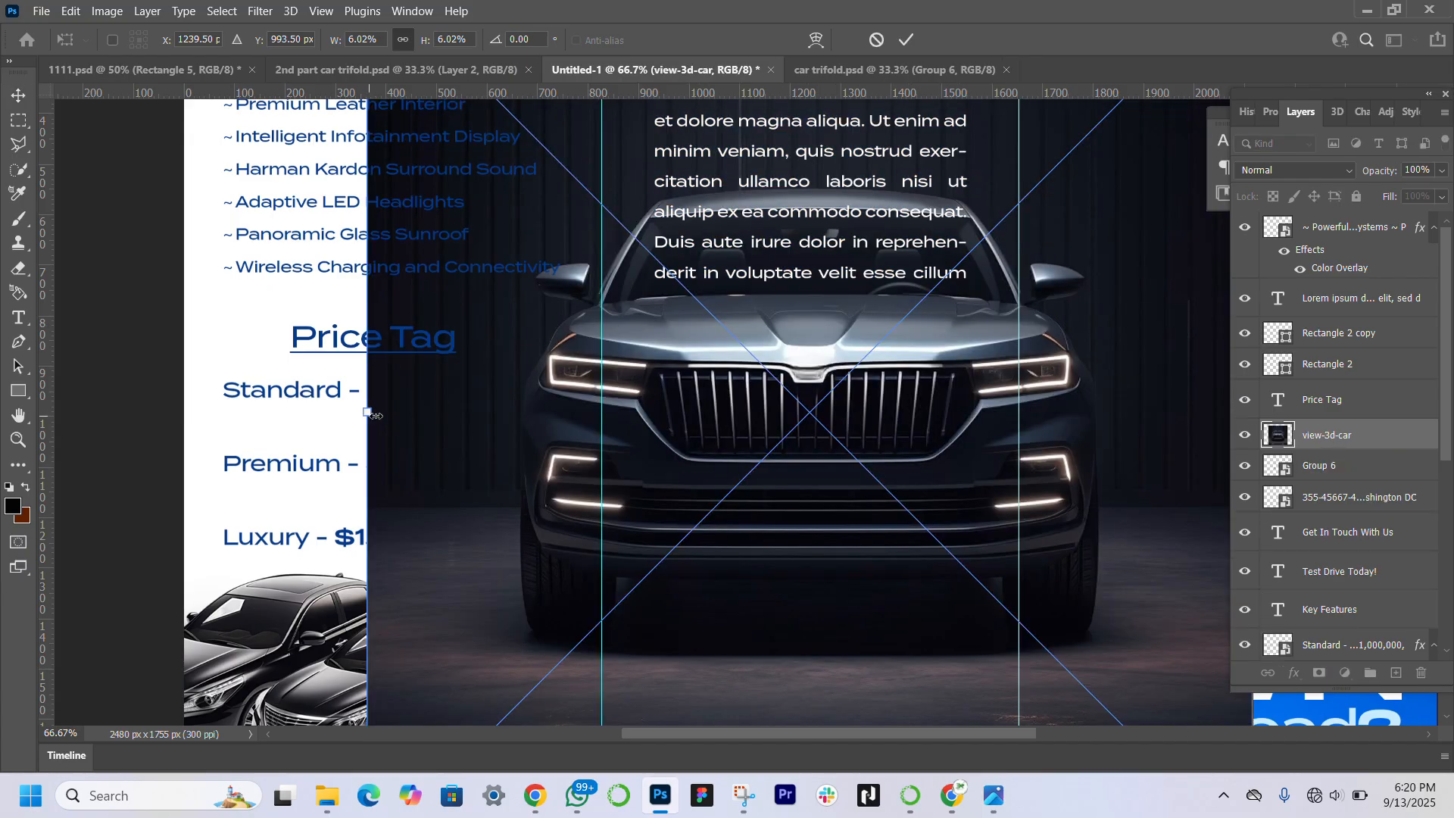
drag(376, 415, 878, 454)
drag(1045, 470, 907, 569)
scroll(810, 627, down, 3)
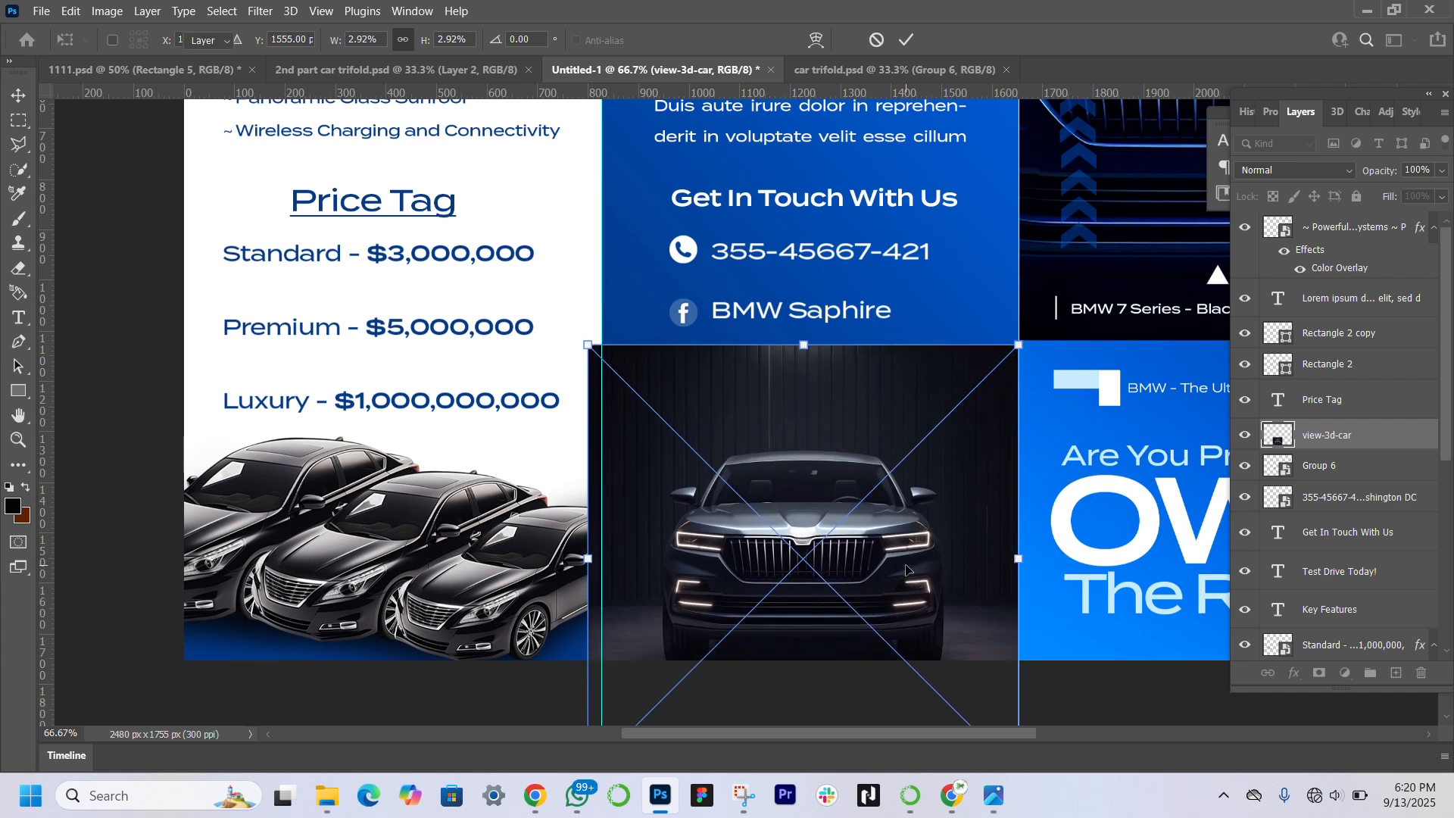
key(Return)
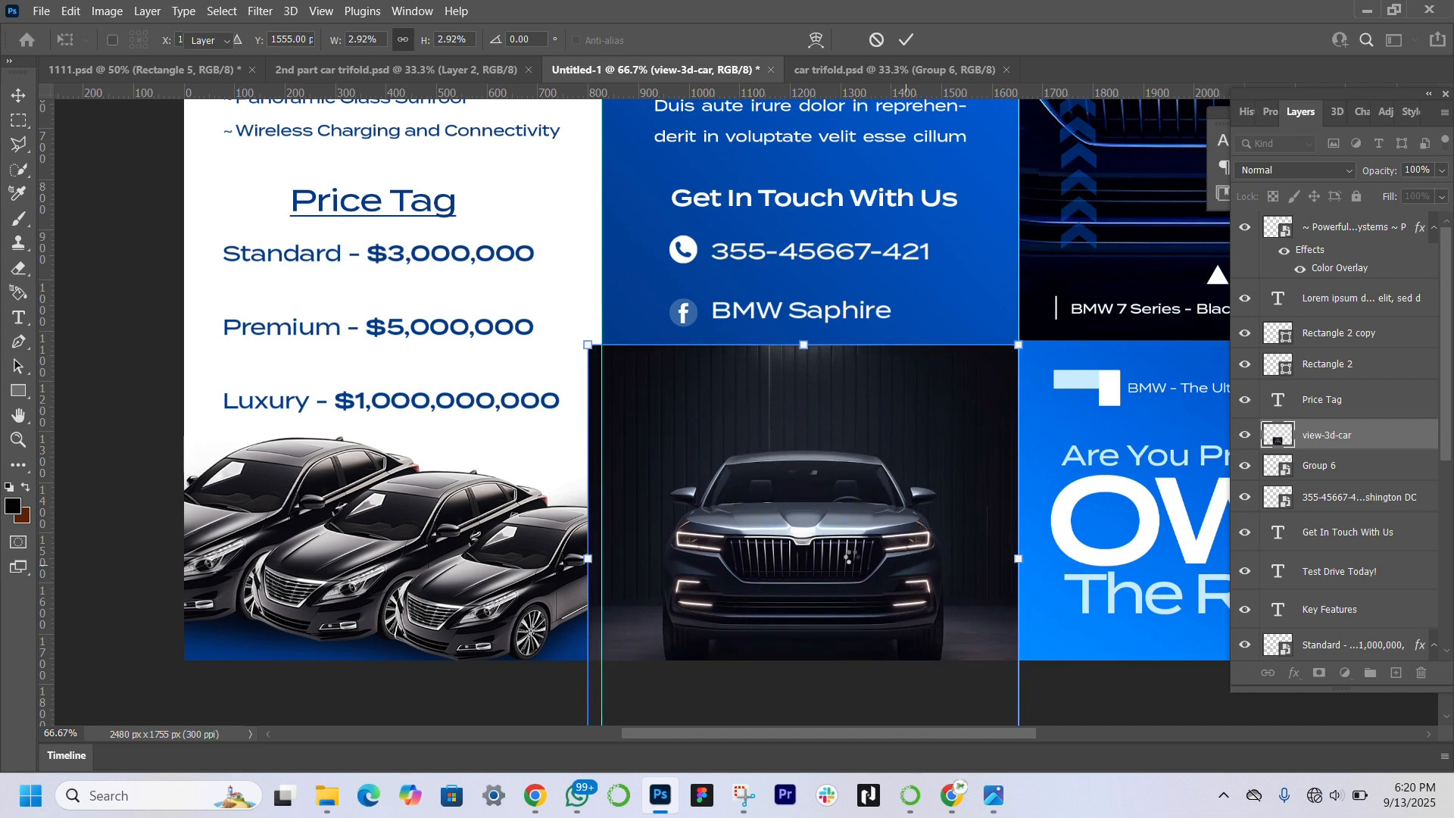
Set the view-3d-car layer to Linear Dodge (Add) blending, move it directly above Rectangle 1 and clip it to that layer
click(1302, 169)
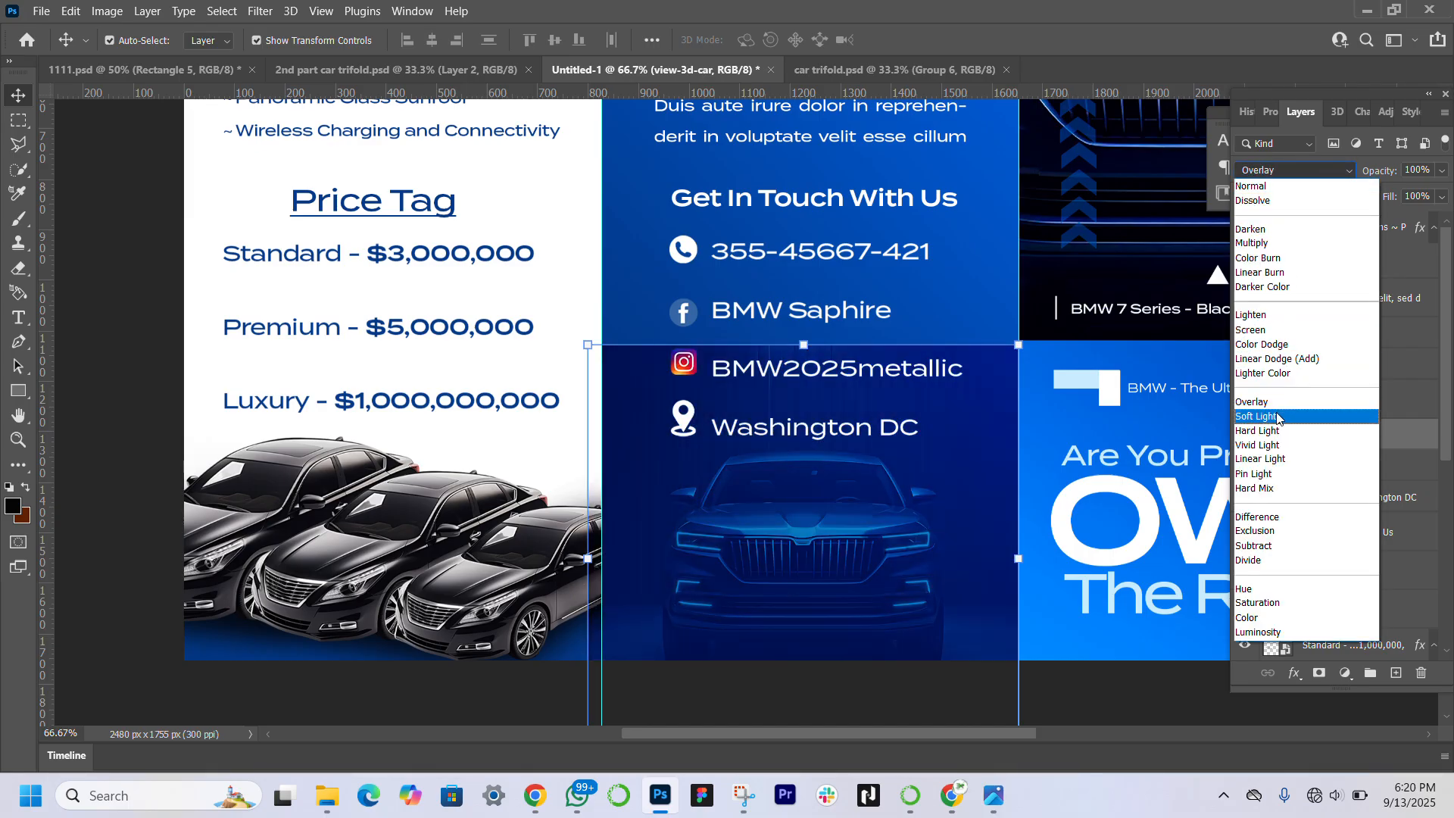
click(1279, 360)
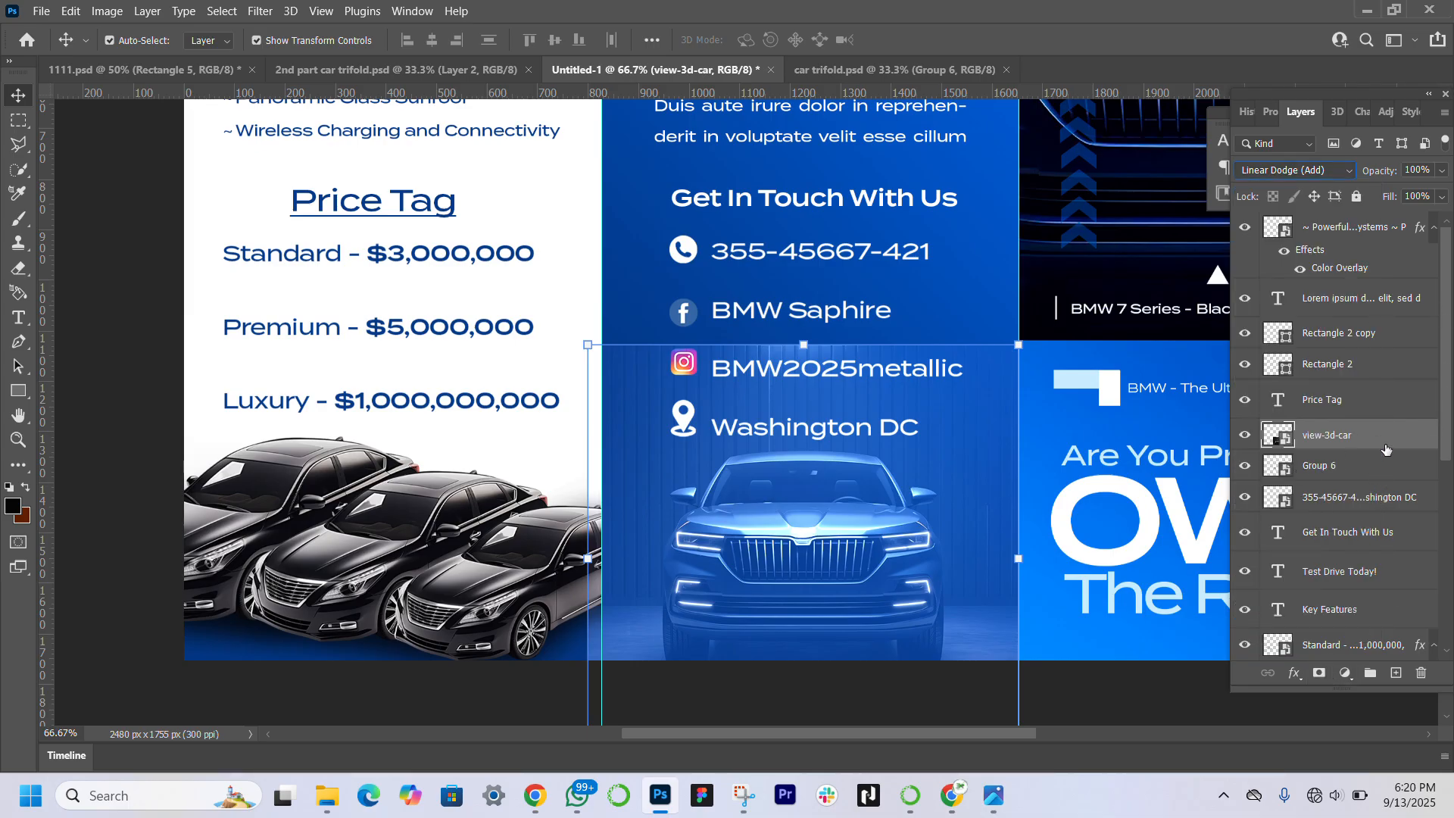
drag(1385, 447, 1391, 624)
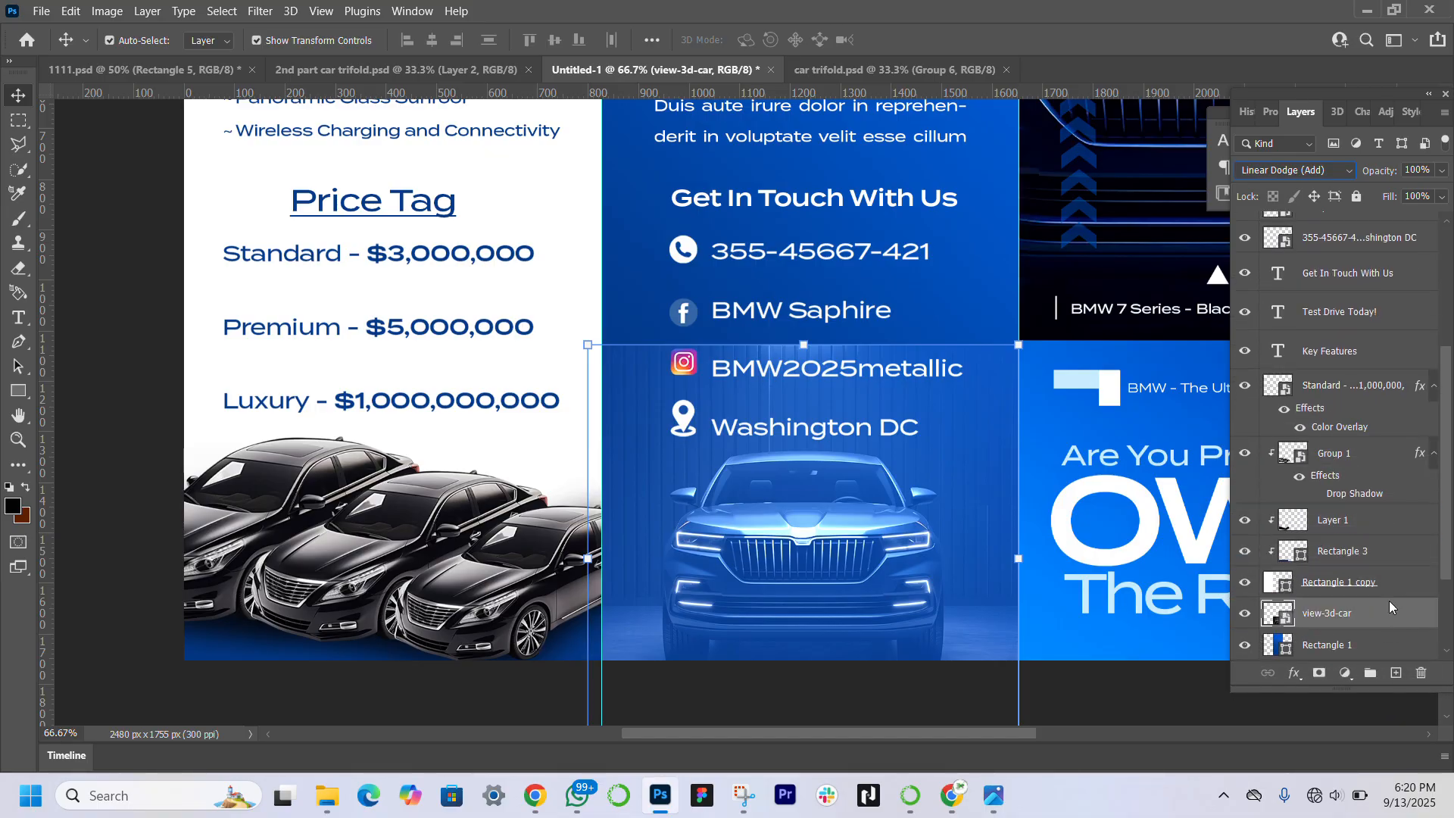
right_click(1389, 601)
click(1216, 425)
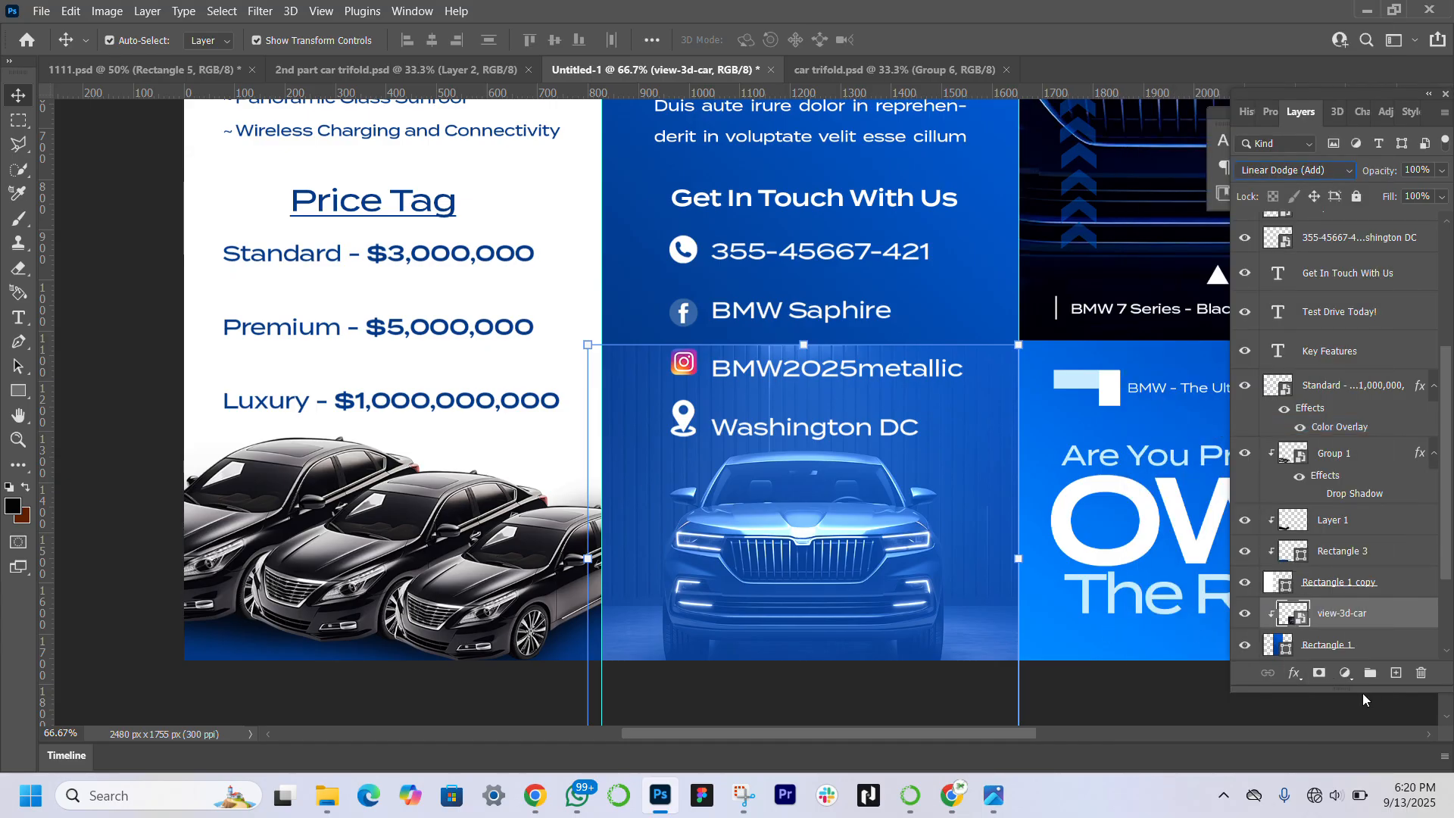
Add a mask to the view-3d-car layer and fade the image's upper and side edges with a soft black brush up to 400 px
click(1317, 673)
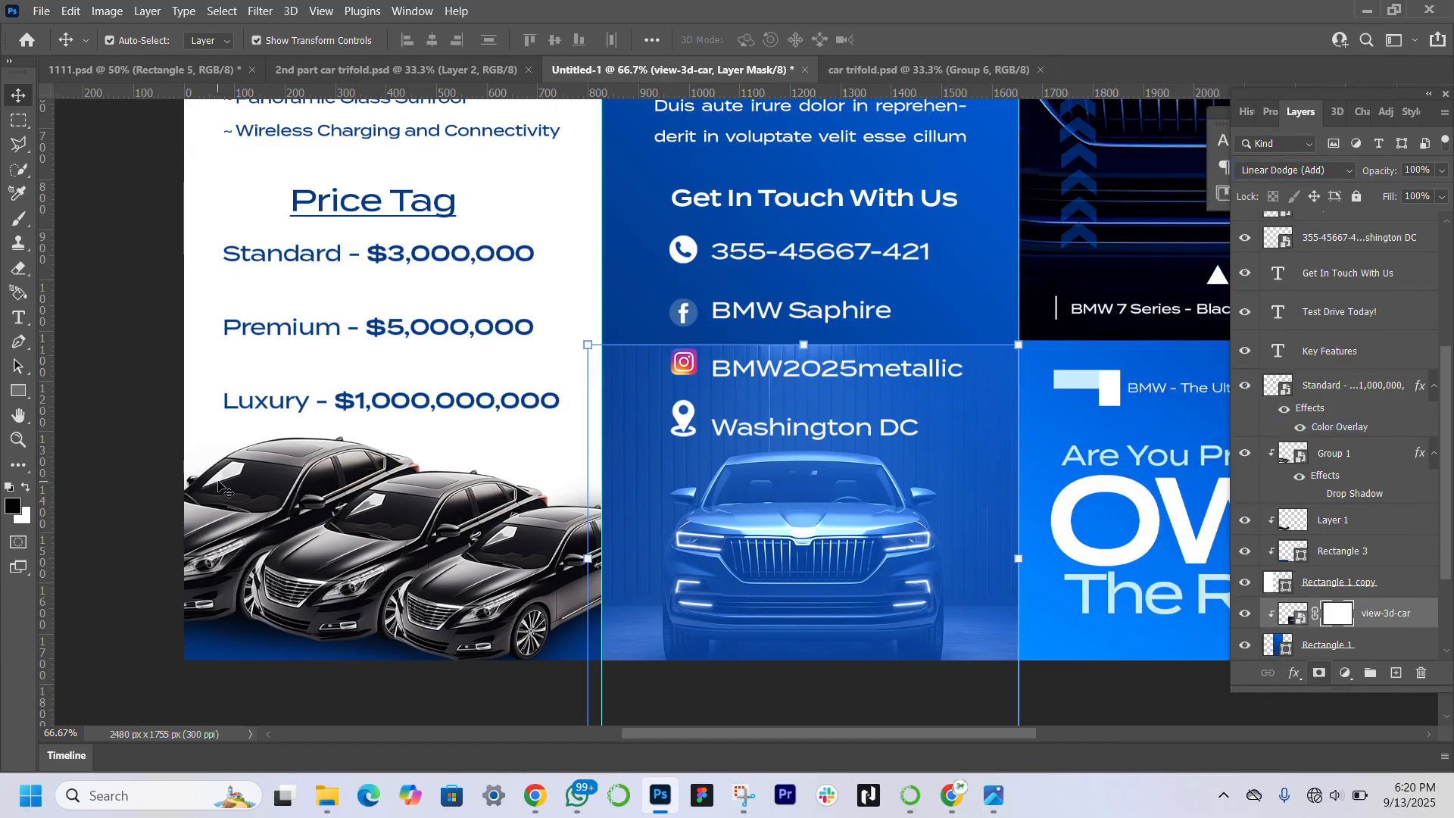
click(19, 219)
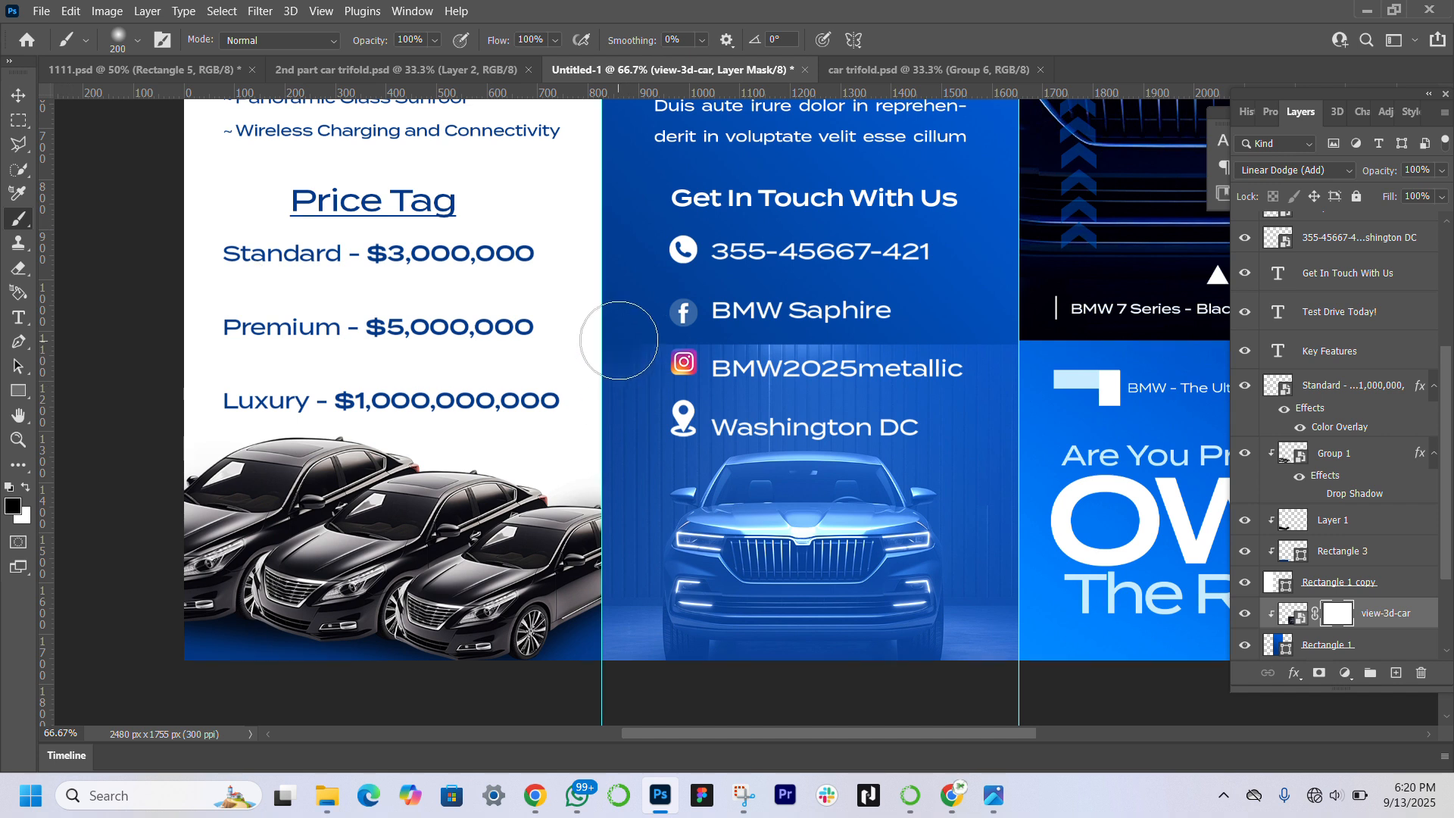
mouse_move(619, 340)
mouse_down()
mouse_move(1048, 356)
mouse_move(1071, 778)
mouse_move(746, 250)
mouse_up()
key(bracketright)
key(bracketright)
key(bracketright)
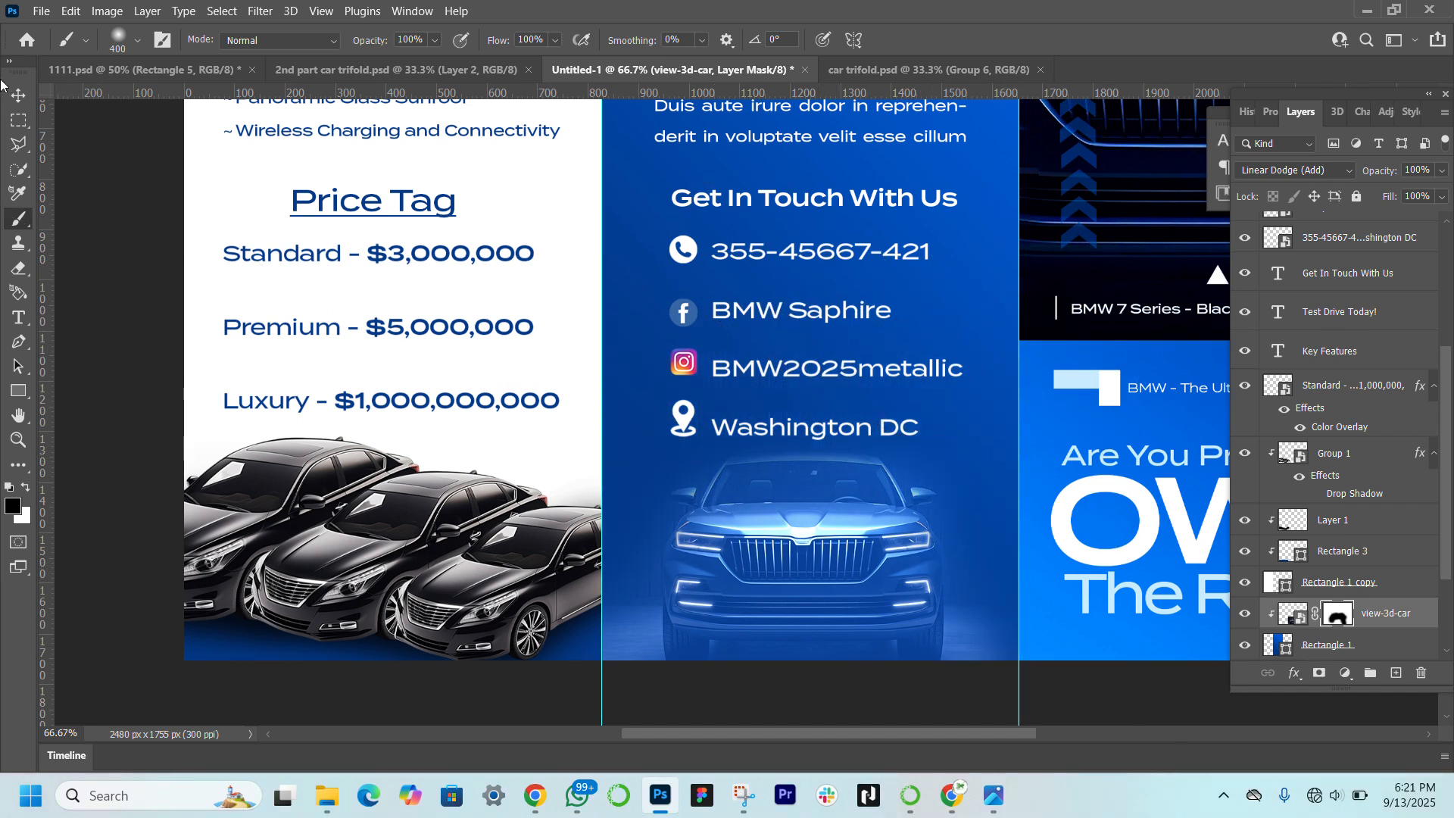
click(19, 95)
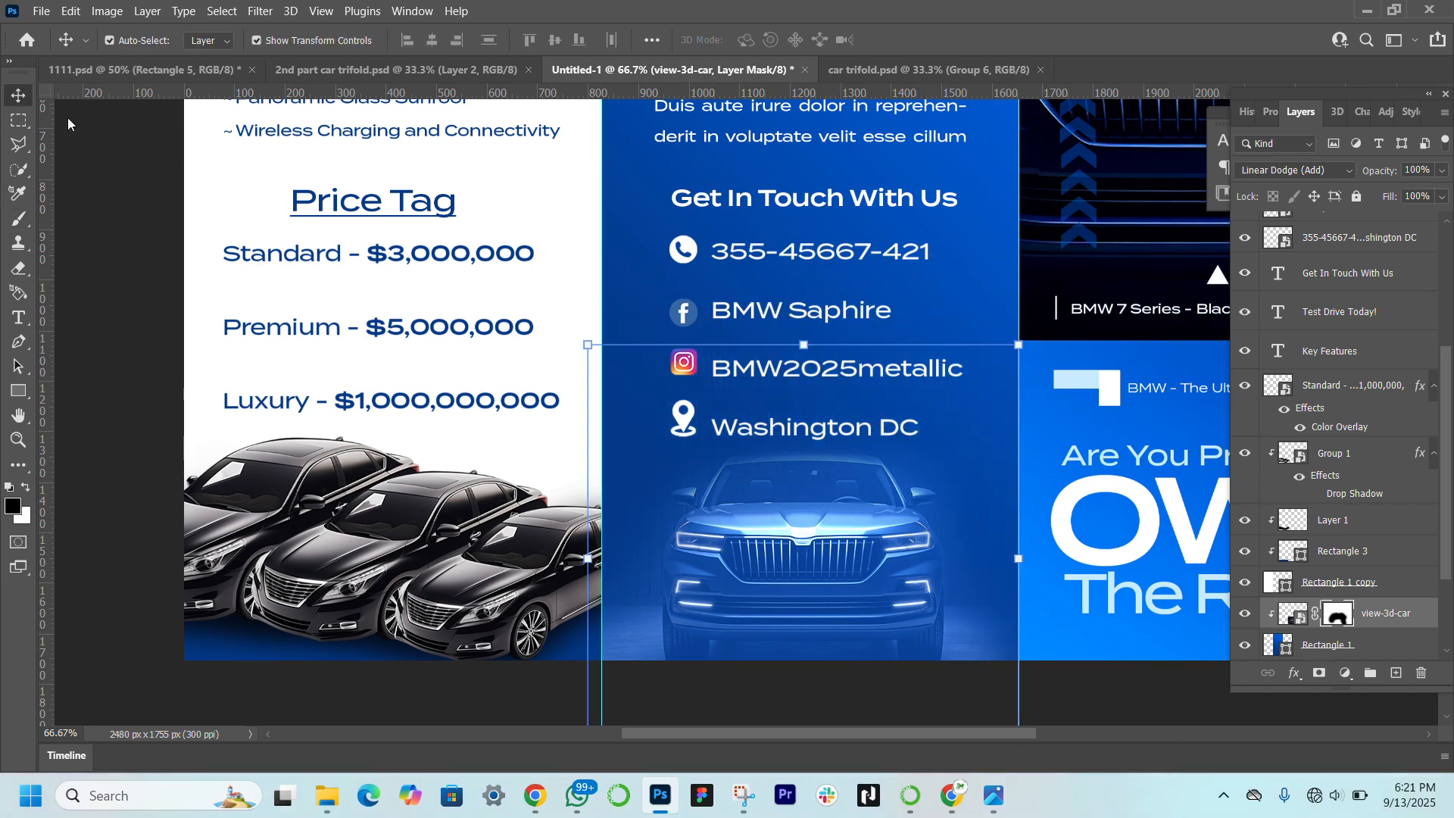
Review the whole brochure fitted to the screen and compare it with the 2nd part car trifold.psd and 1111.psd documents
click(18, 440)
click(564, 40)
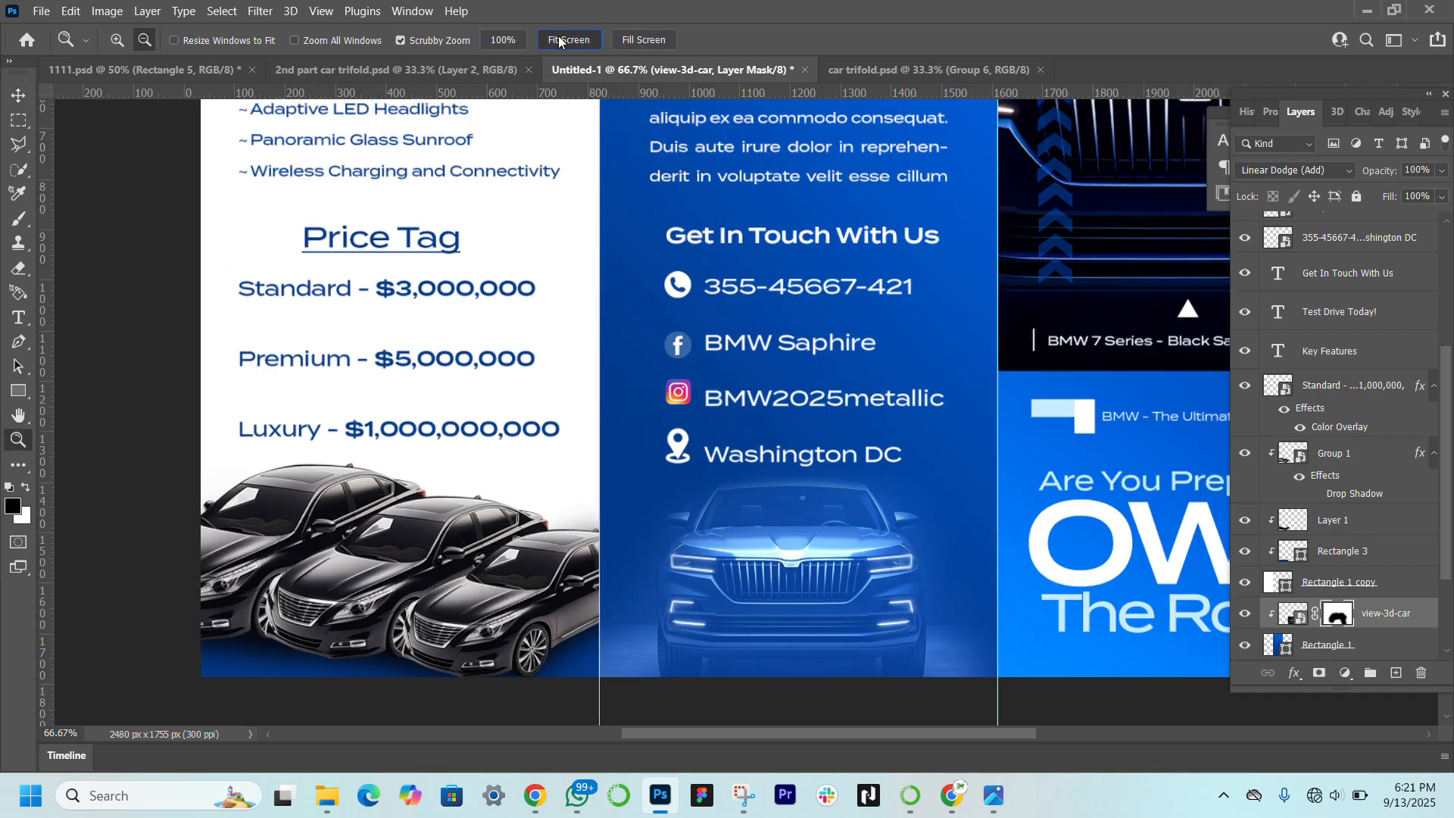
click(19, 96)
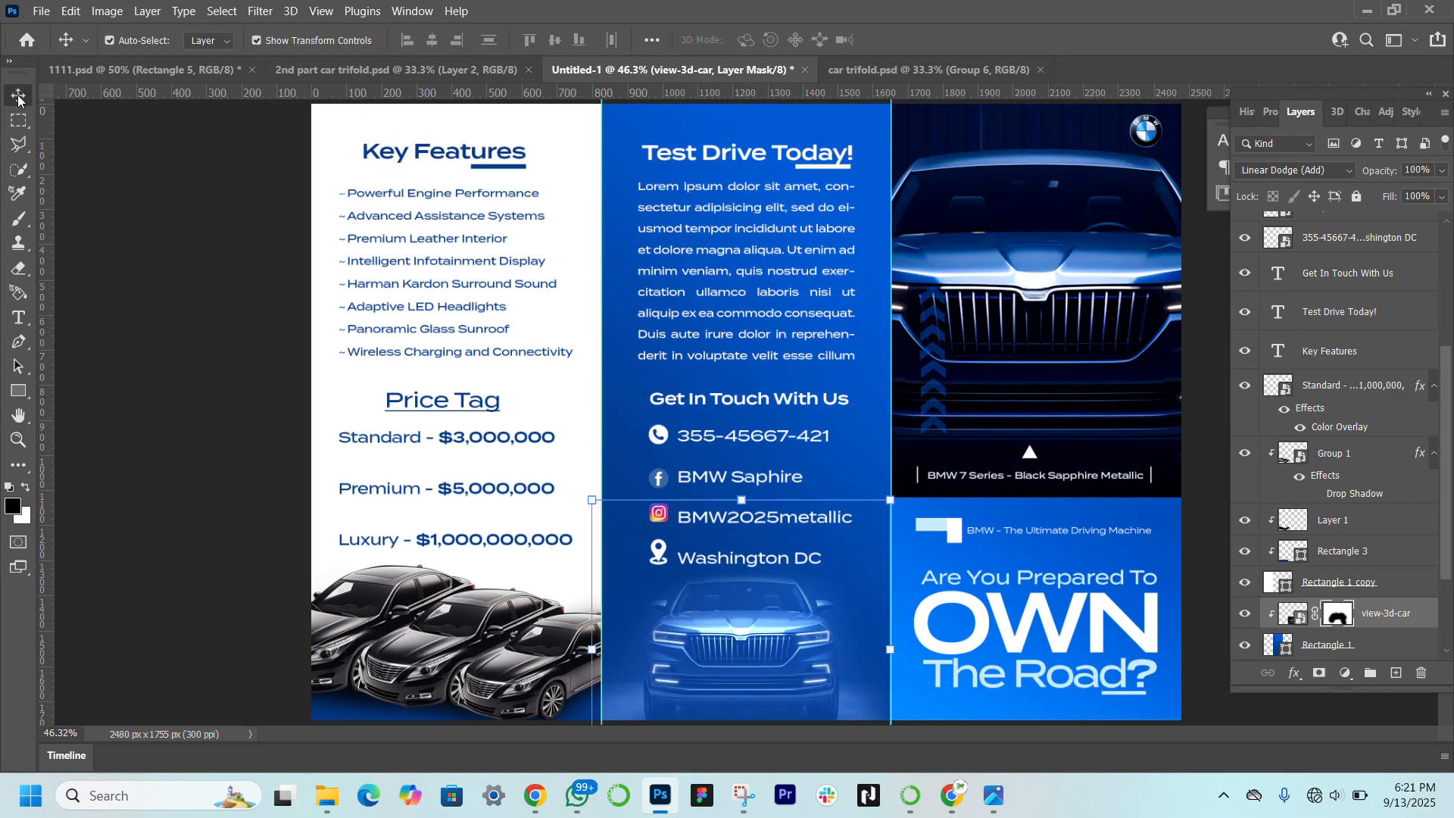
click(180, 446)
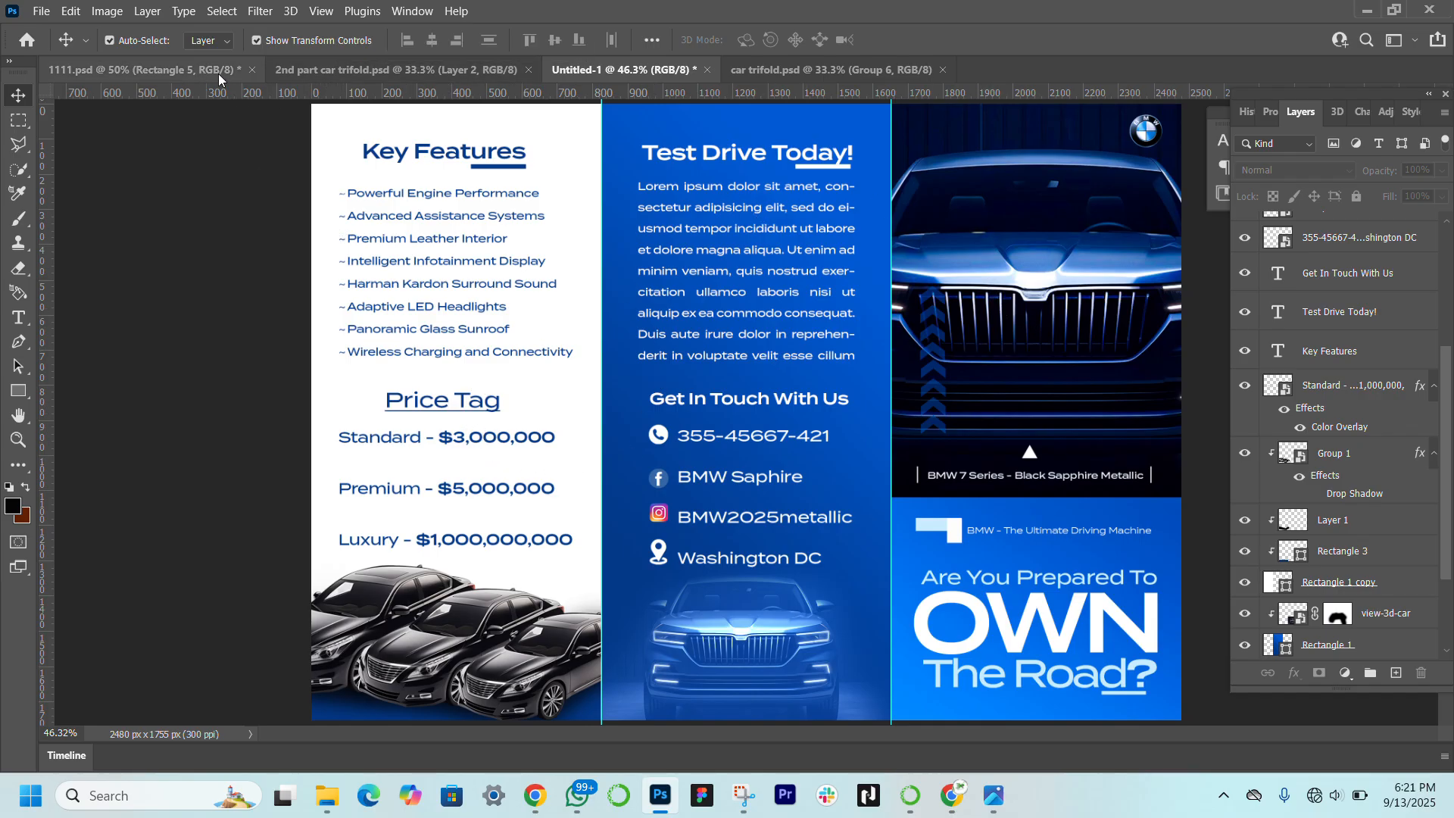
click(306, 63)
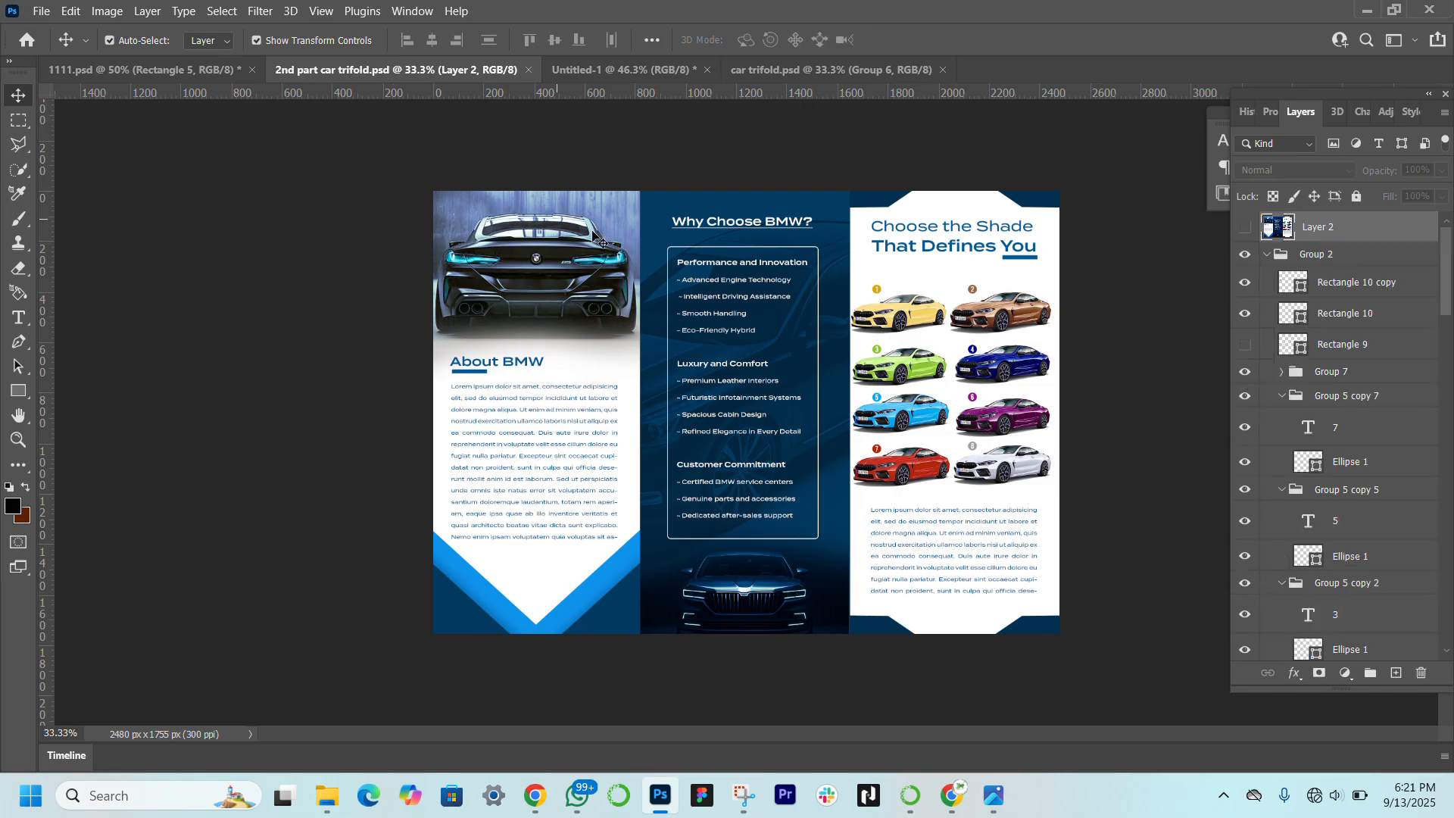
click(166, 74)
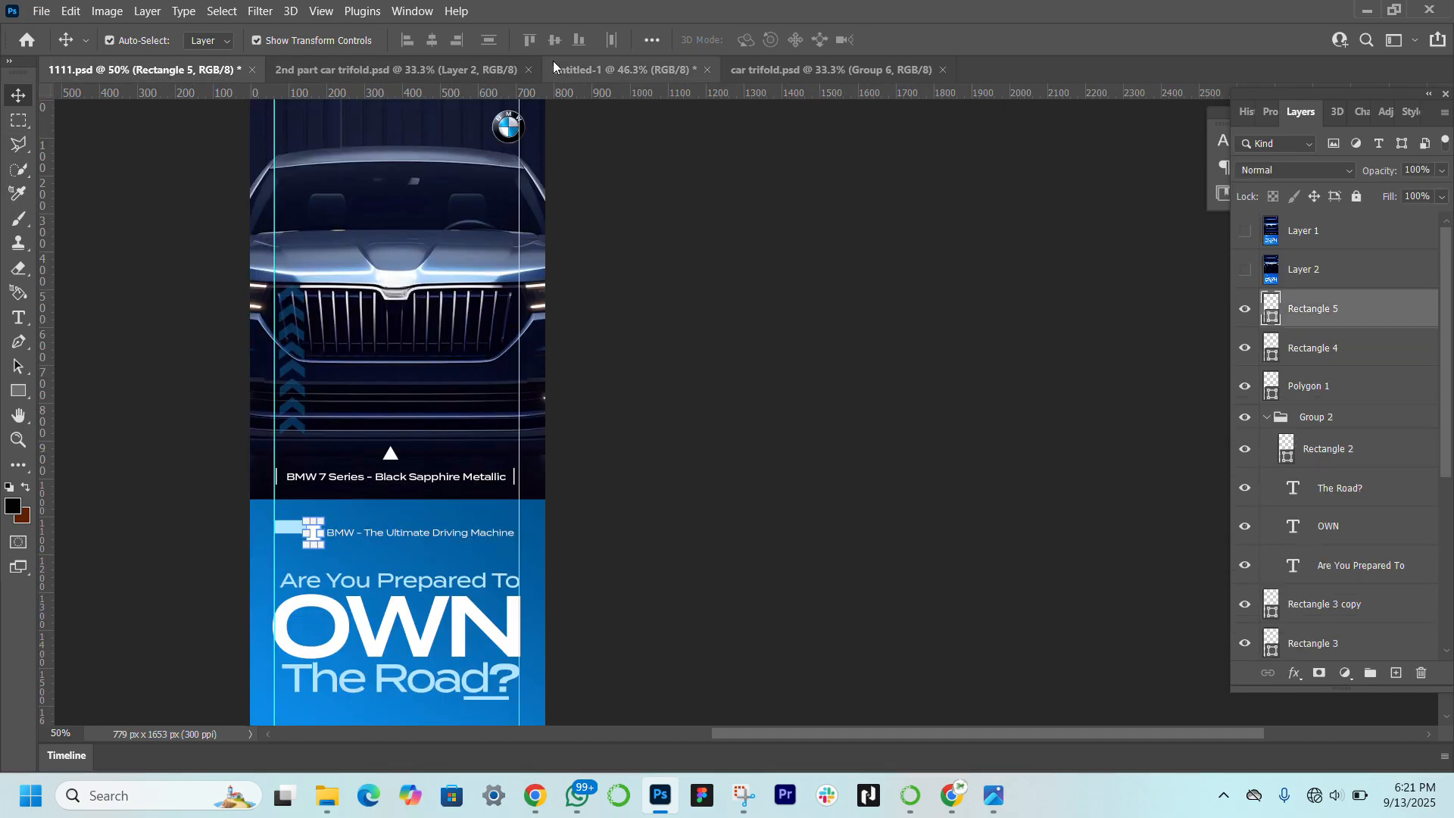
click(646, 71)
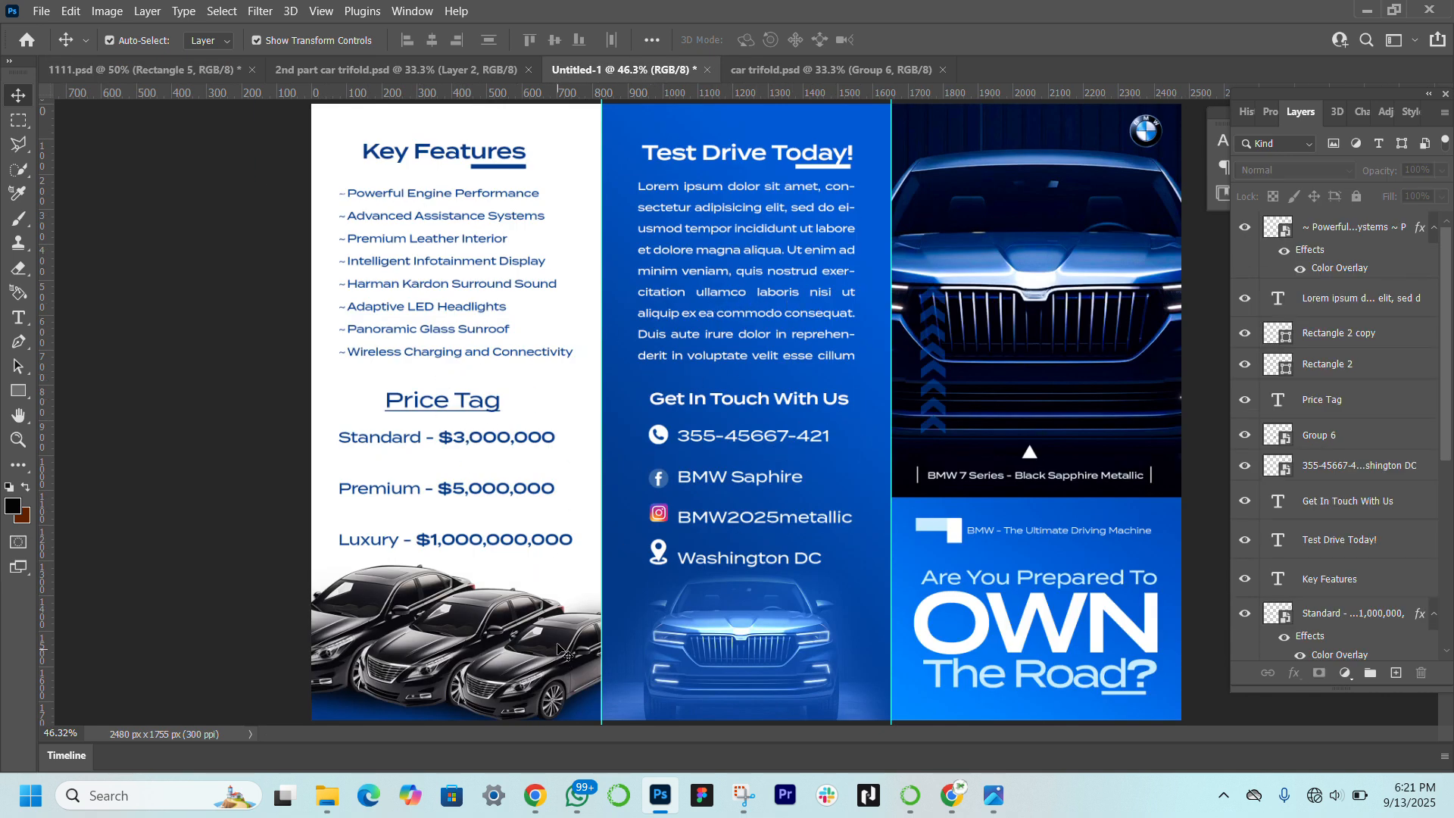
Place the curly arrow pngwing.com (19) from the My Resources folder beside the Price Tag heading, scaled to about 16.33% and rotated about -54°
mouse_move(331, 798)
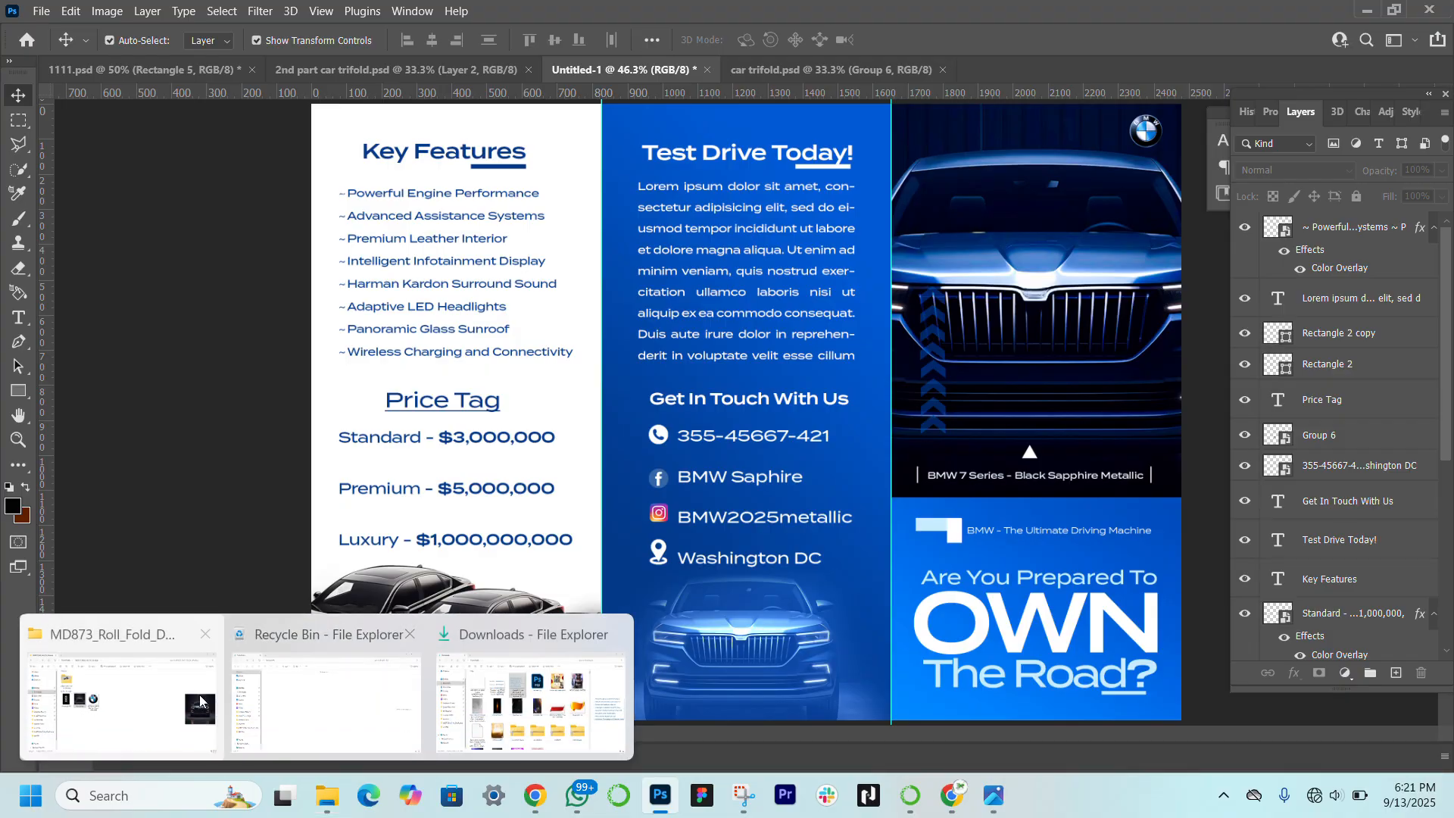
click(138, 705)
click(92, 514)
scroll(856, 387, down, 15)
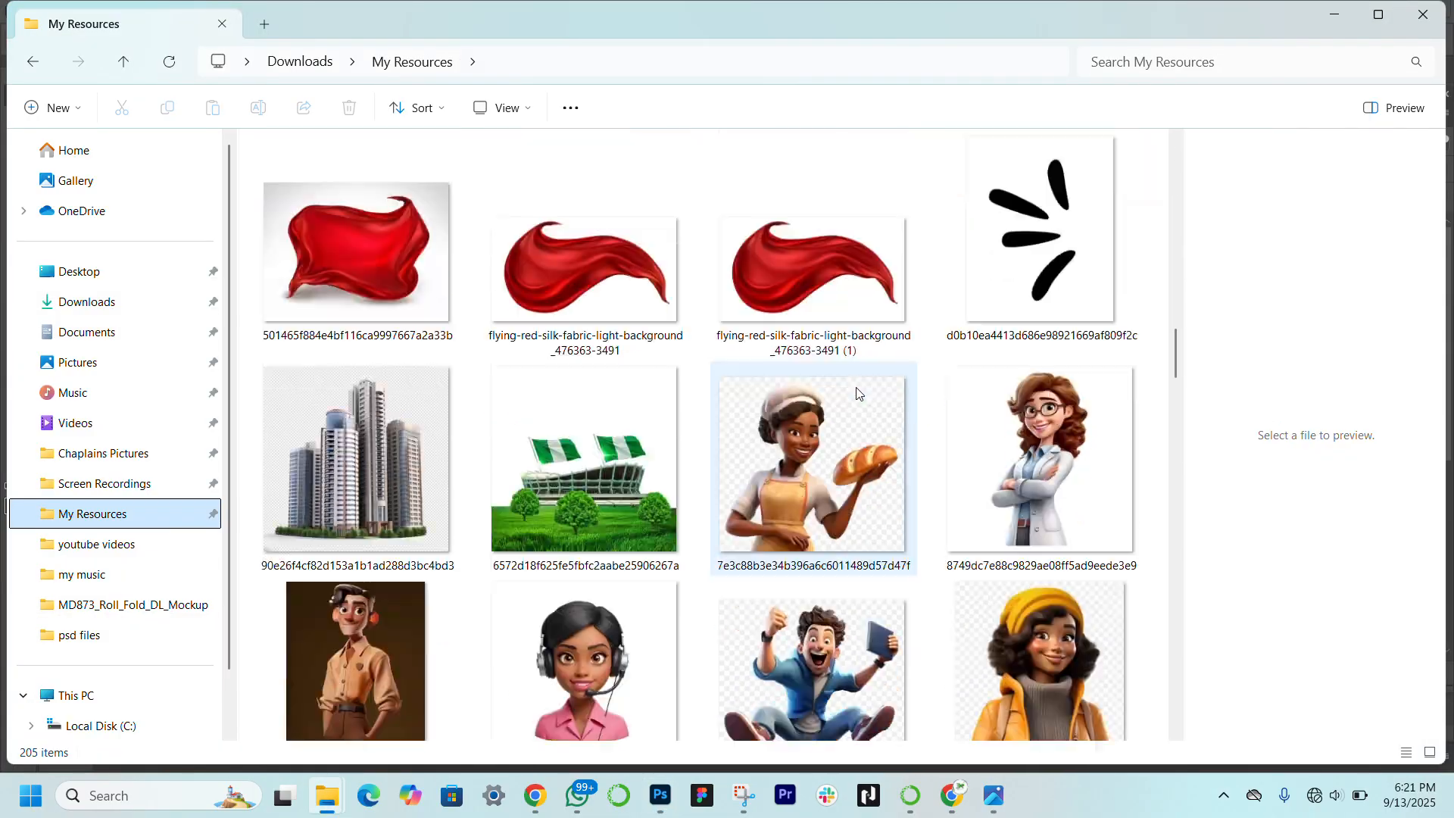
scroll(858, 393, down, 20)
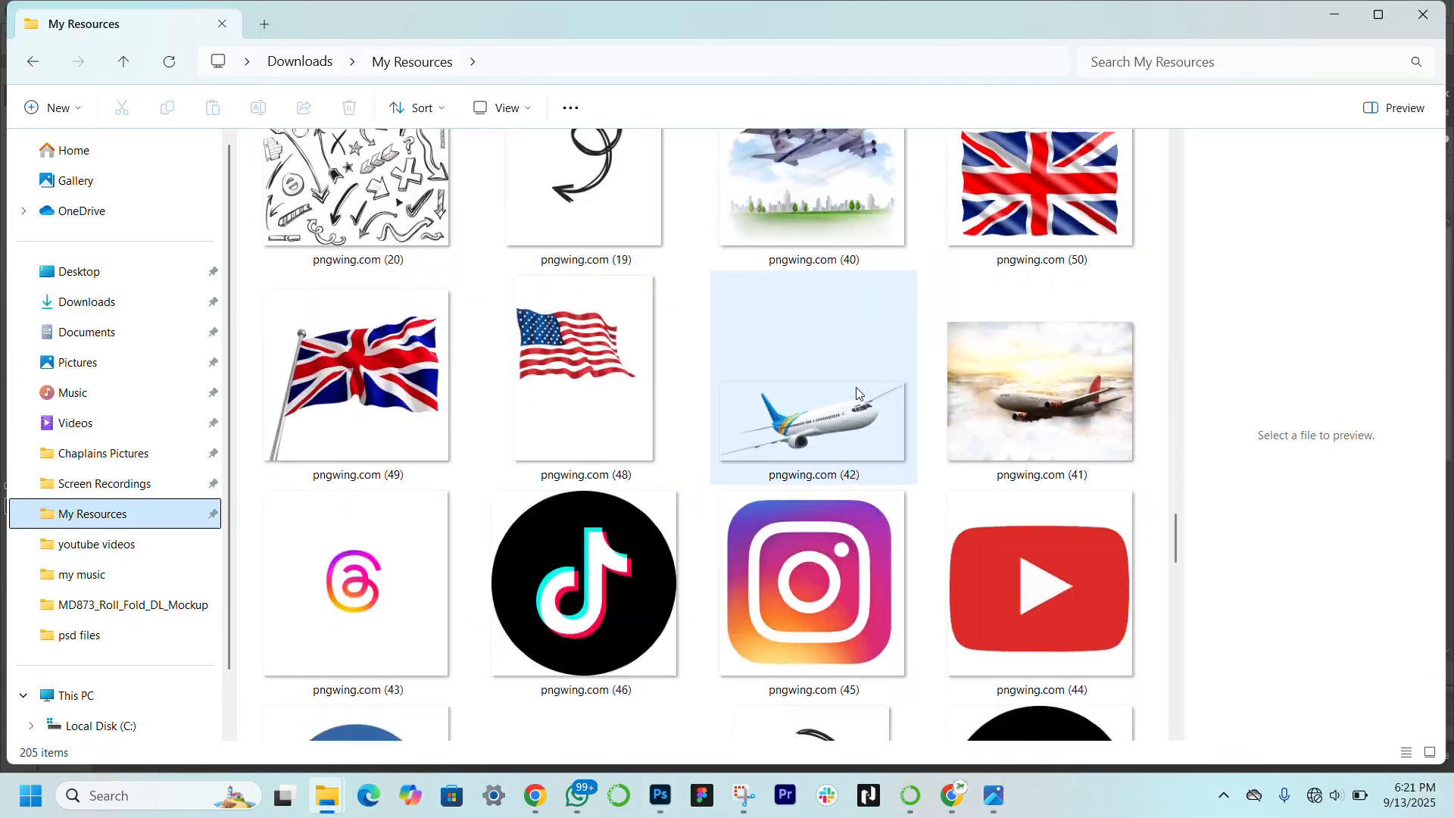
scroll(856, 387, up, 3)
click(585, 386)
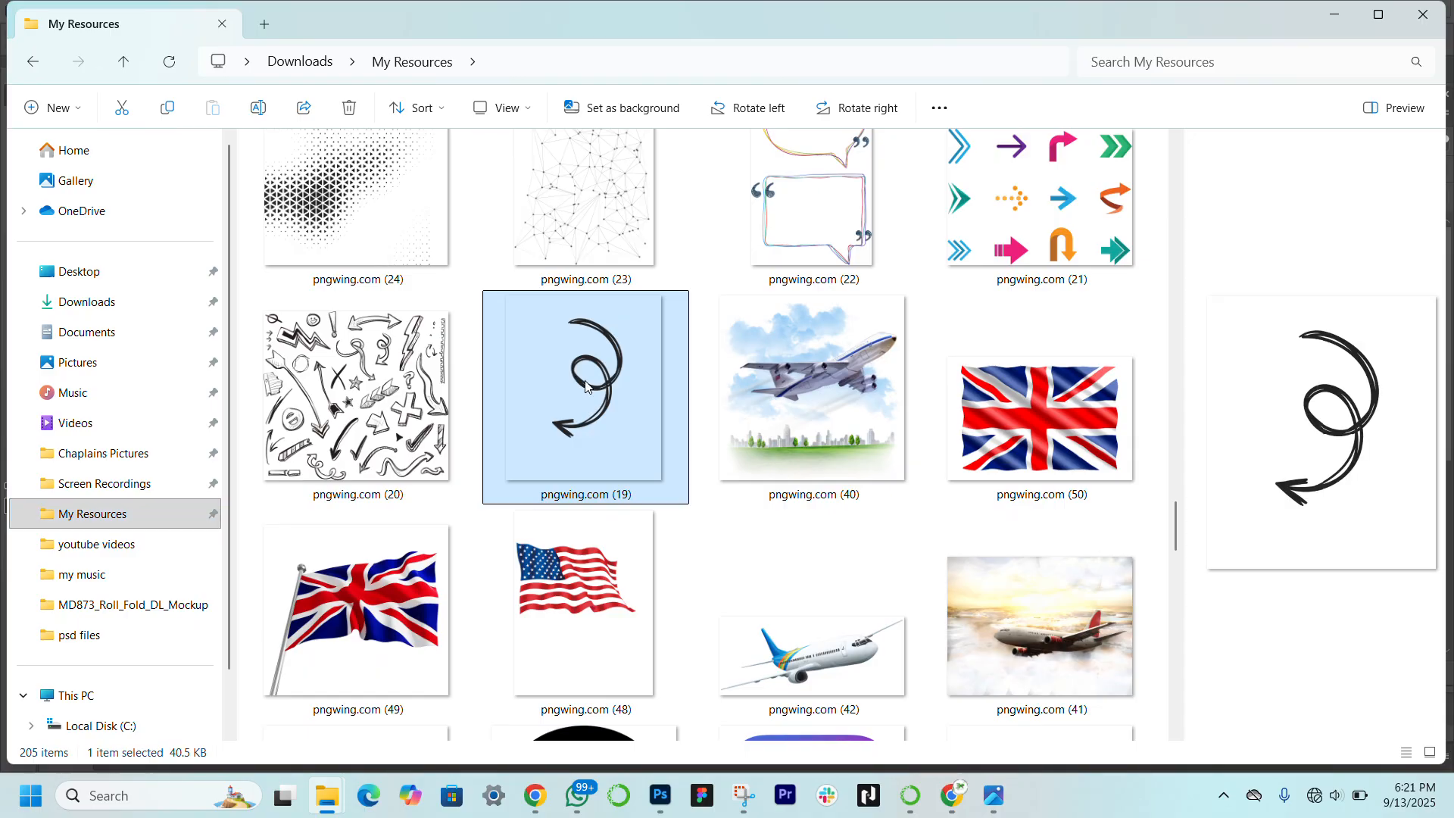
drag(586, 386, 638, 411)
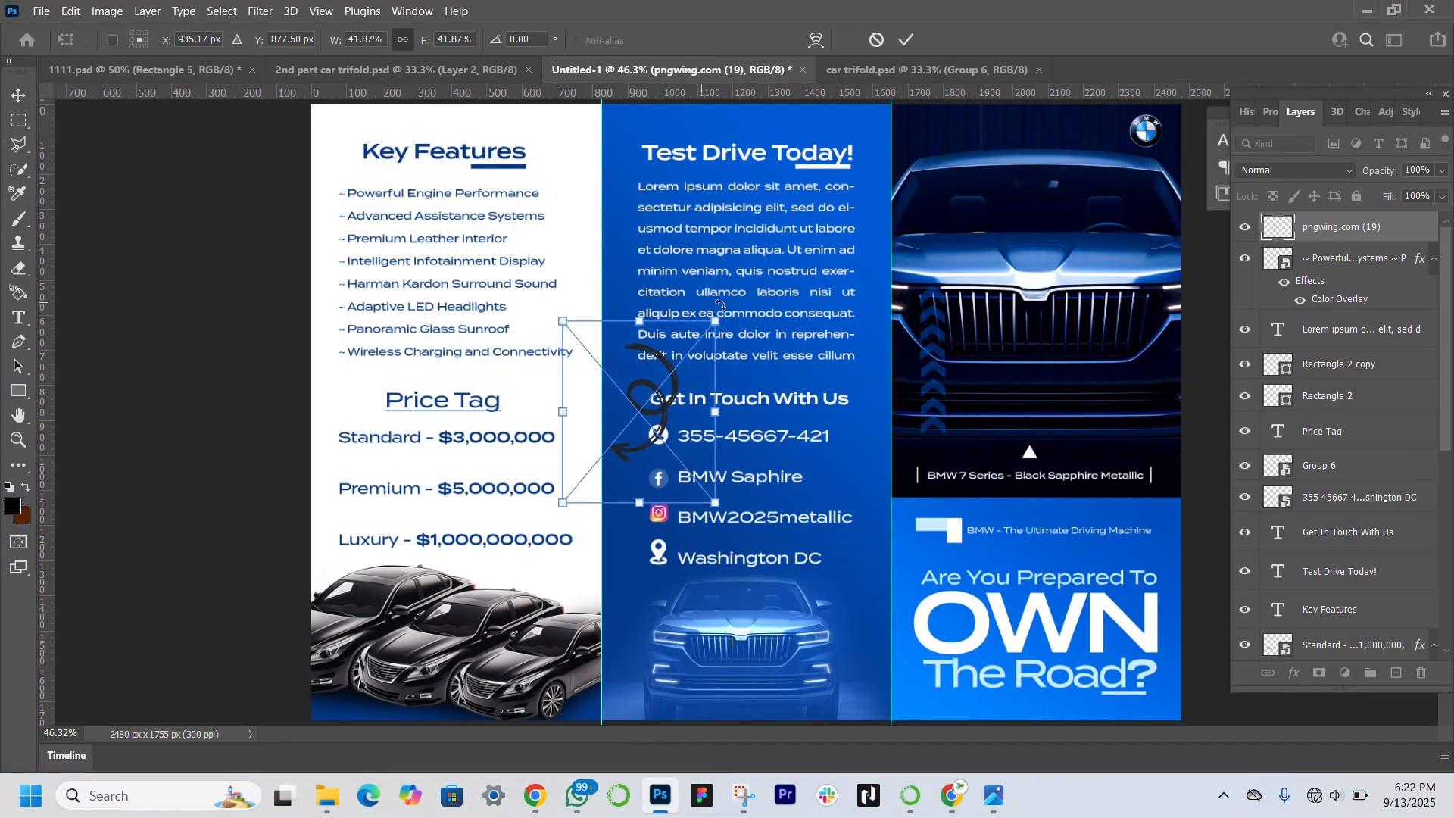
drag(719, 304, 641, 277)
drag(755, 439, 586, 421)
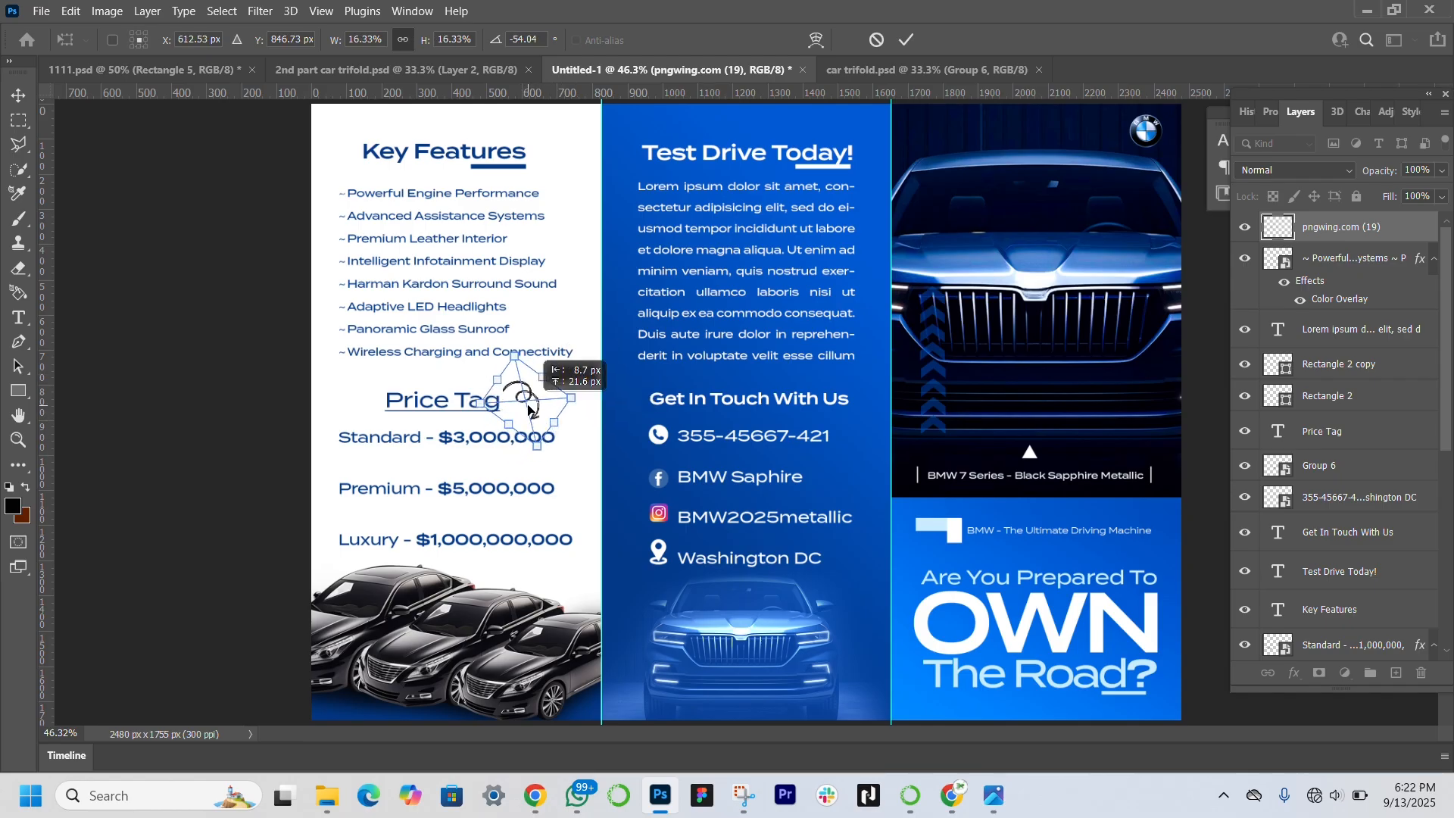
key(Return)
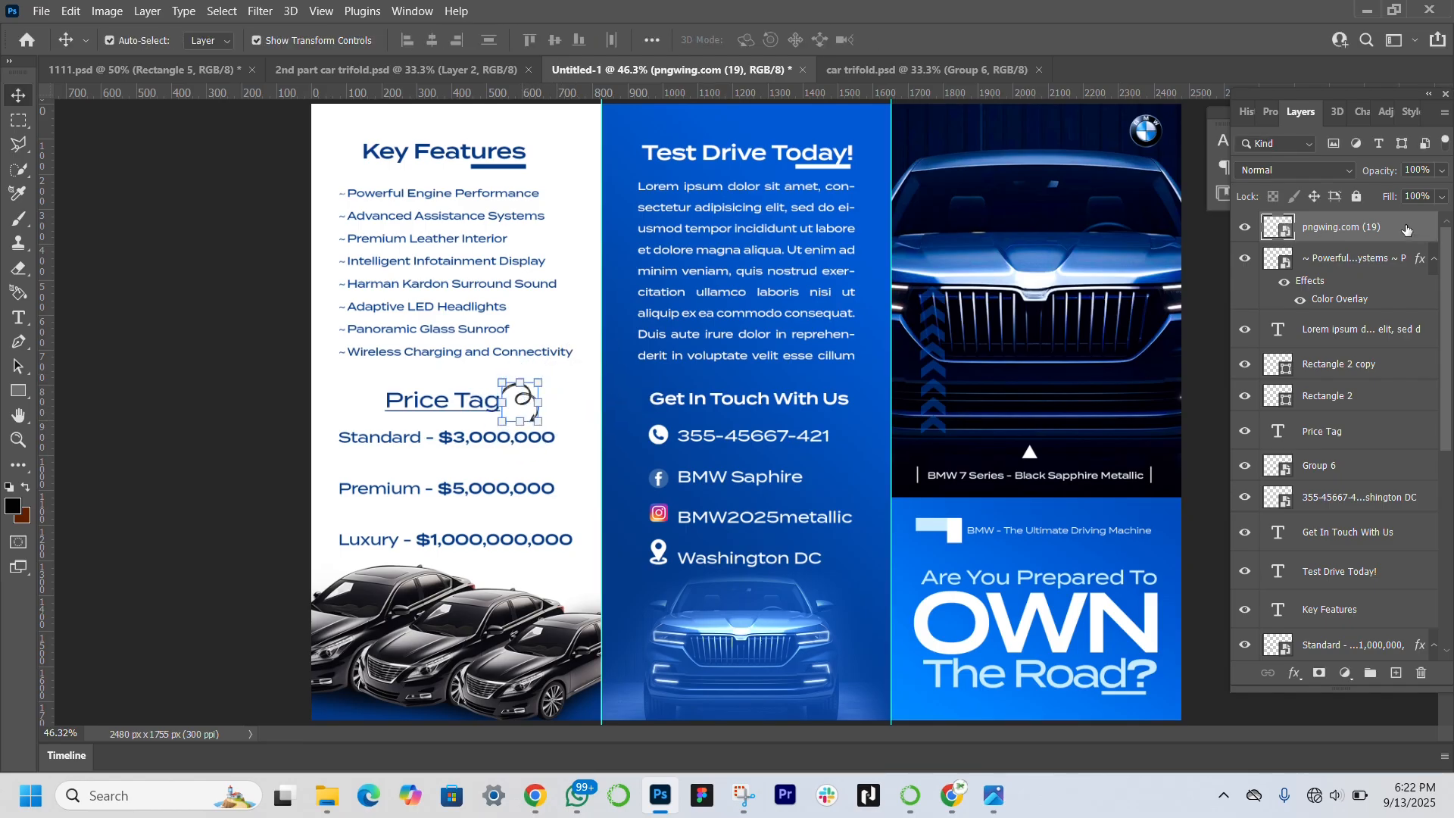
Apply a dark blue Color Overlay at 100% opacity to the curly arrow beside the Price Tag heading
double_click(1406, 229)
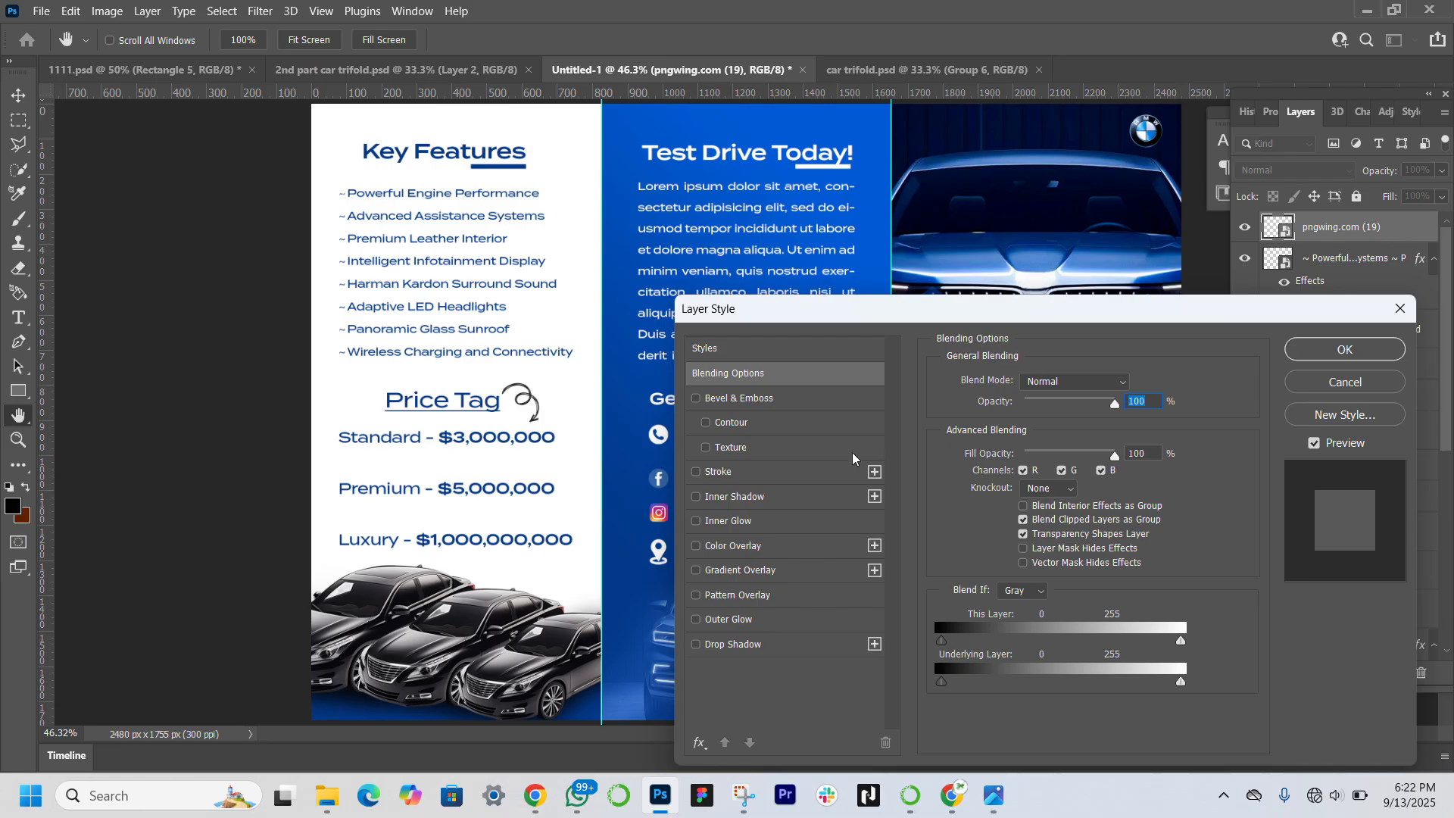
click(696, 546)
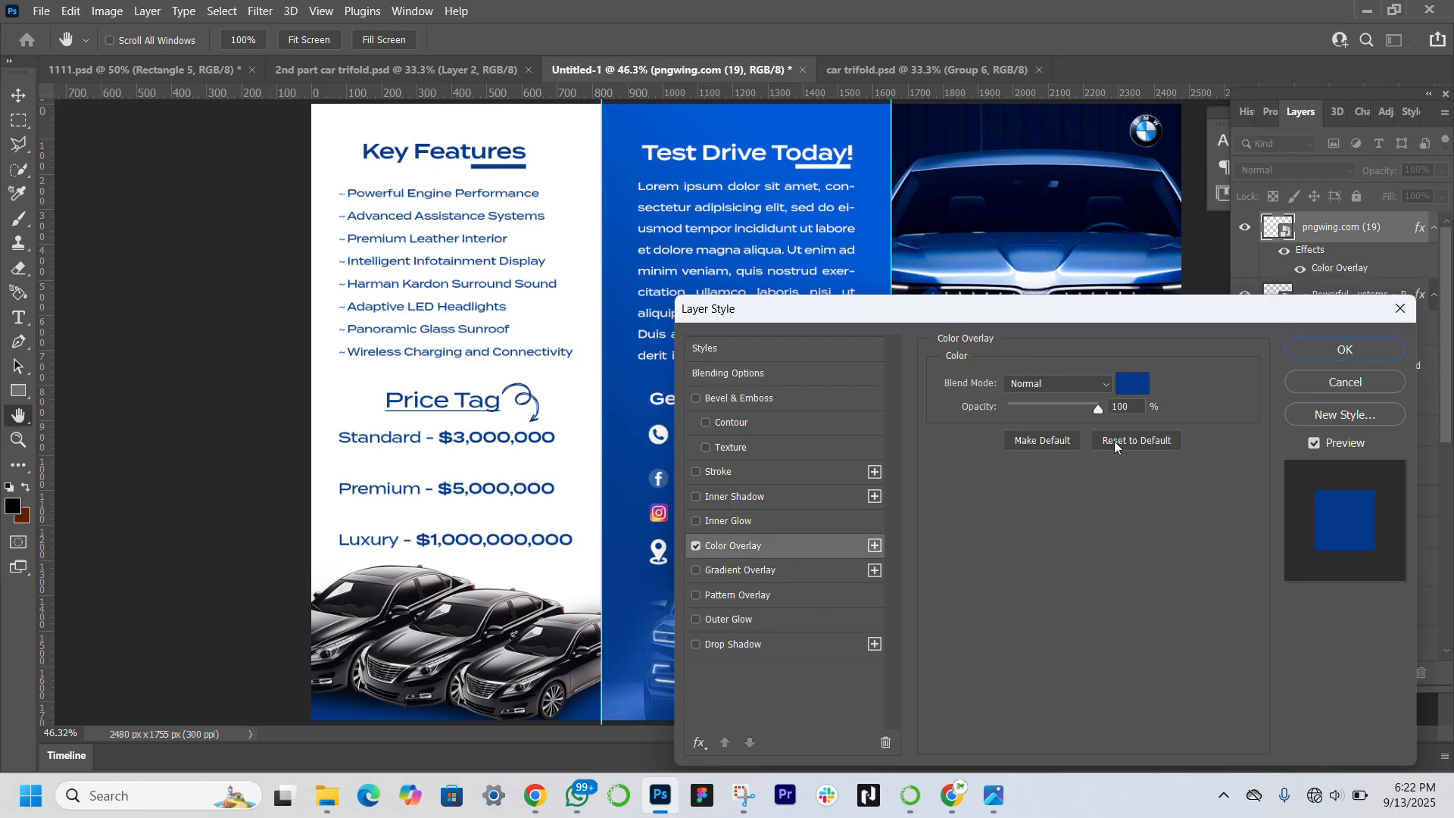
key(Return)
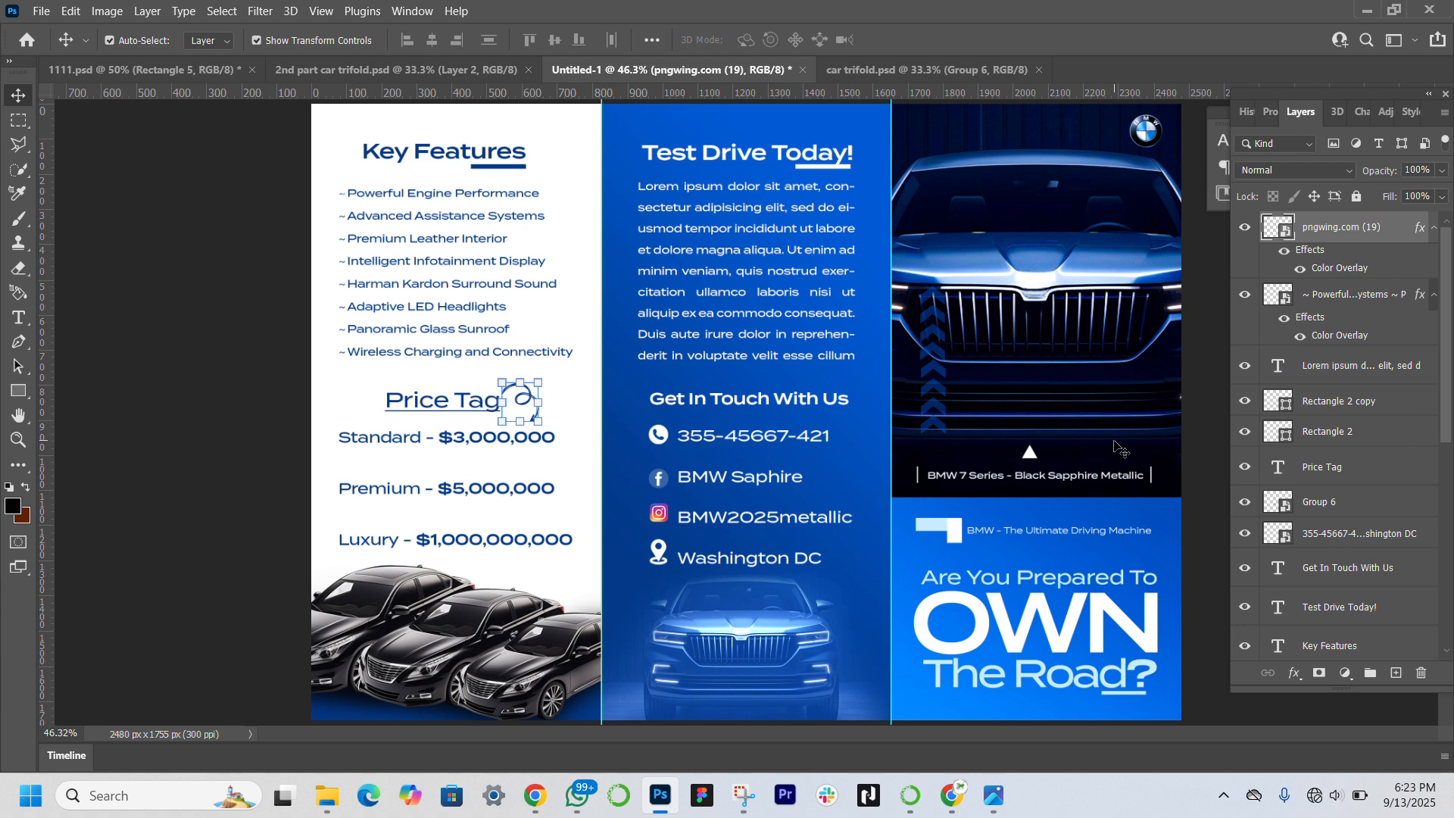